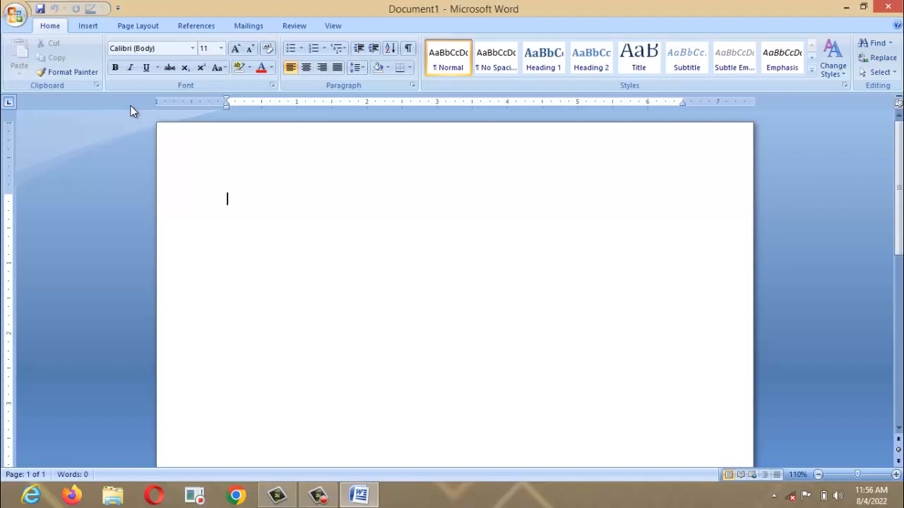
pyautogui.write('hgvg')
pyautogui.press('BackSpace')
pyautogui.press('BackSpace')
pyautogui.press('BackSpace')
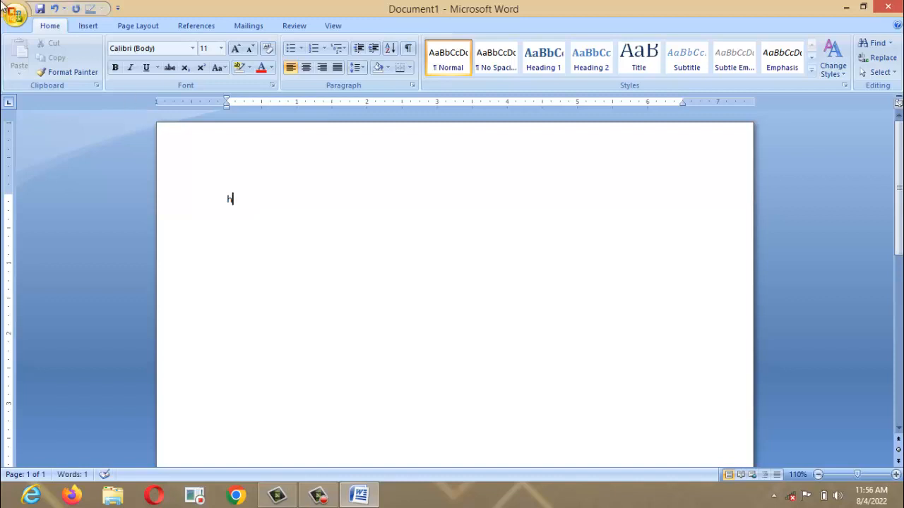
pyautogui.press('BackSpace')
# Set the font to Times New Roman and the font size to 16
pyautogui.click(192, 48)
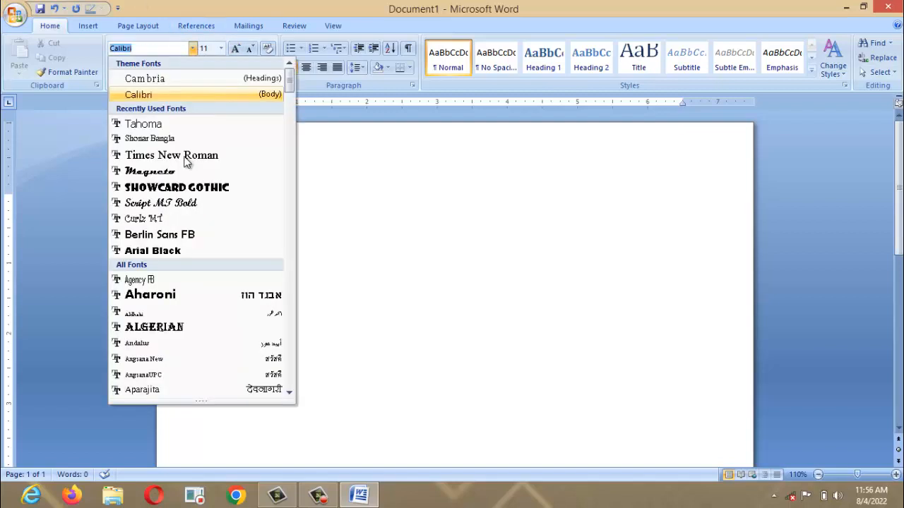
pyautogui.click(174, 156)
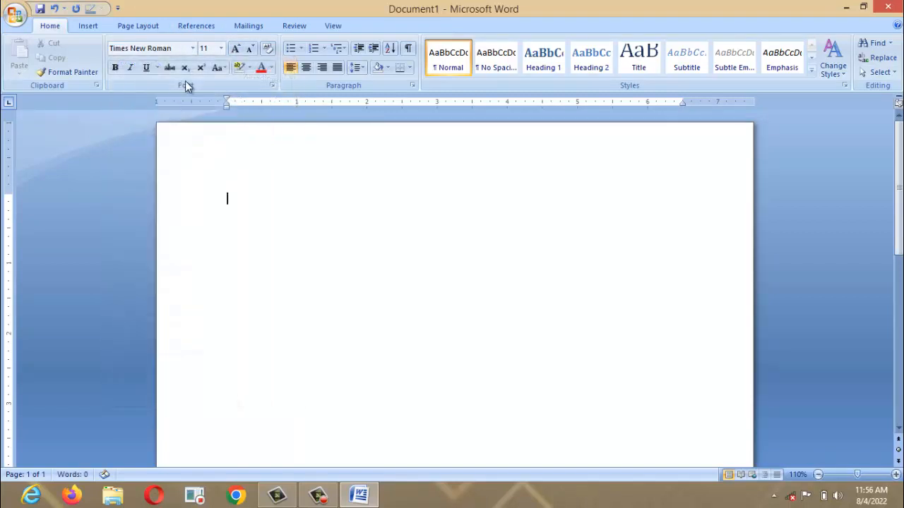
pyautogui.click(220, 48)
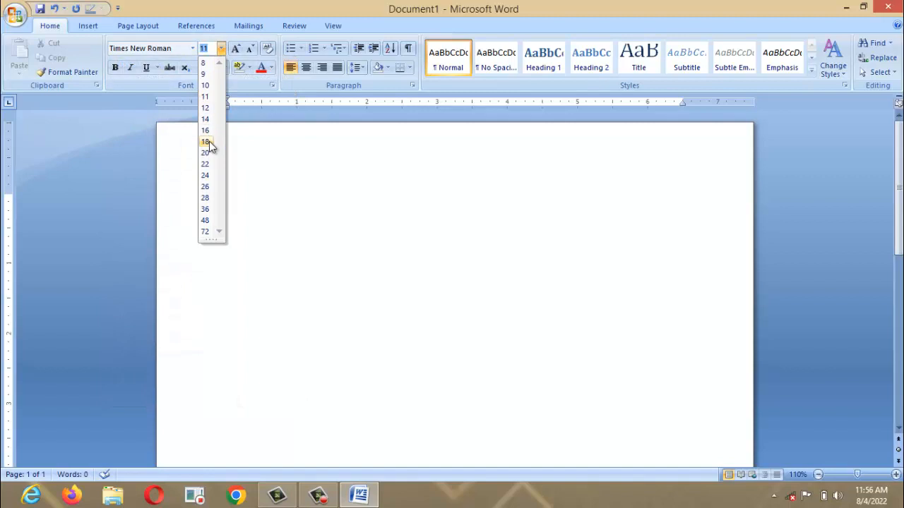
pyautogui.click(206, 131)
pyautogui.write('jn')
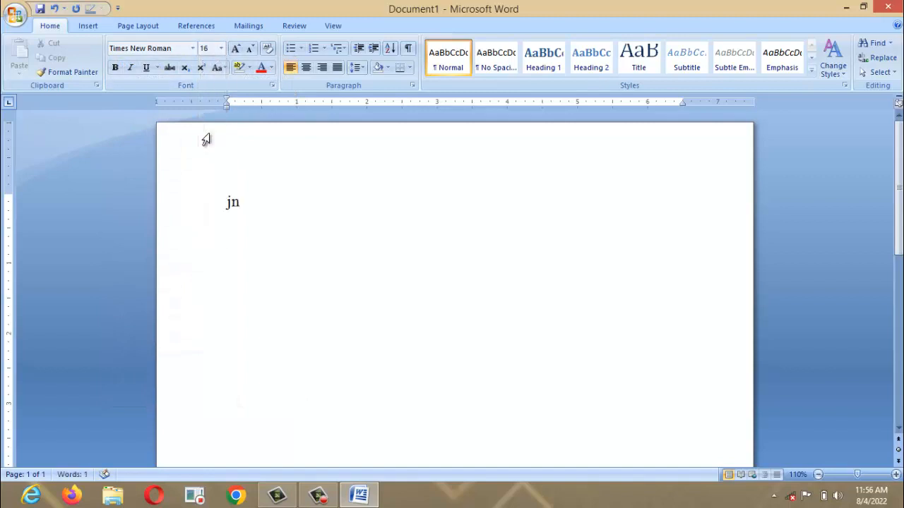
pyautogui.write('n')
pyautogui.press('BackSpace')
pyautogui.press('BackSpace')
pyautogui.press('BackSpace')
# Write the first line "Alt +f4 ----- To bring out the system shut down options" and start a new line
pyautogui.write('A')
pyautogui.press('BackSpace')
pyautogui.write('alt +f4 ----- Tp')
pyautogui.press('BackSpace')
pyautogui.write('o bring')
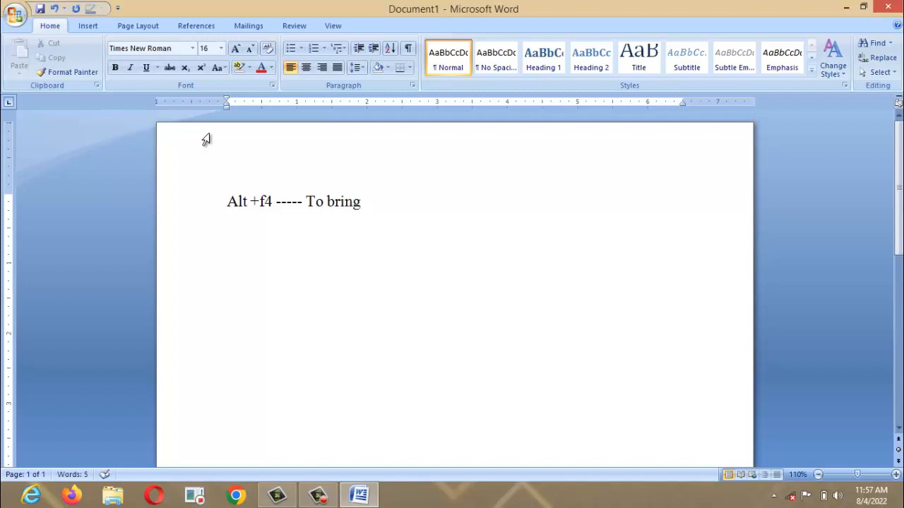
pyautogui.write(' out the ')
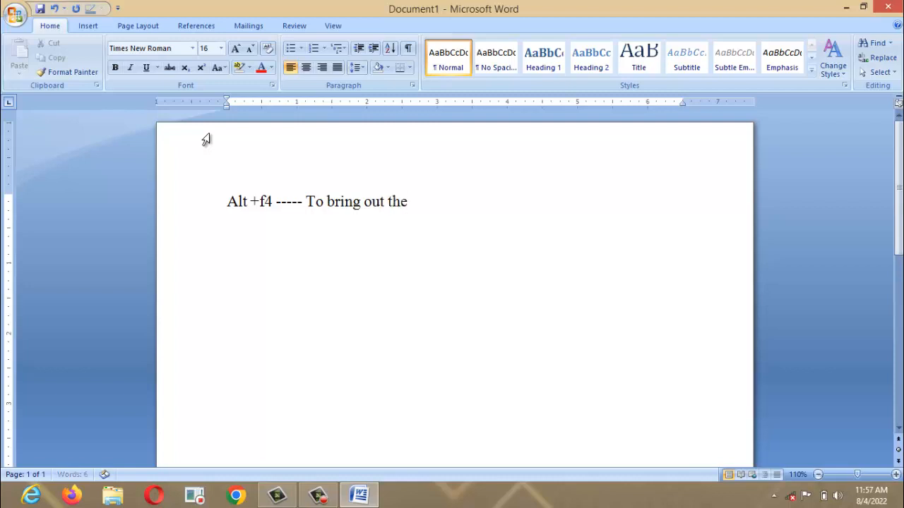
pyautogui.write('system.')
pyautogui.press('BackSpace')
pyautogui.press('BackSpace')
pyautogui.write('.m')
pyautogui.press('BackSpace')
pyautogui.press('BackSpace')
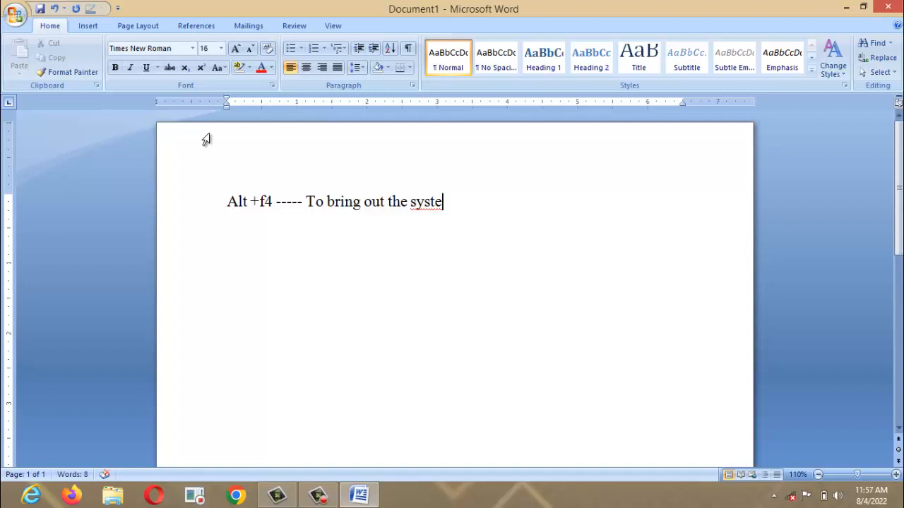
pyautogui.write('m shut ')
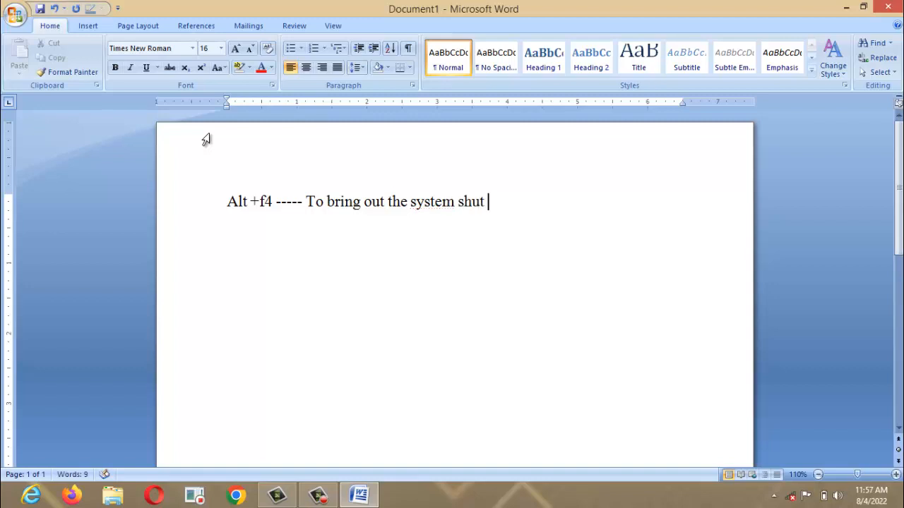
pyautogui.write('down opti')
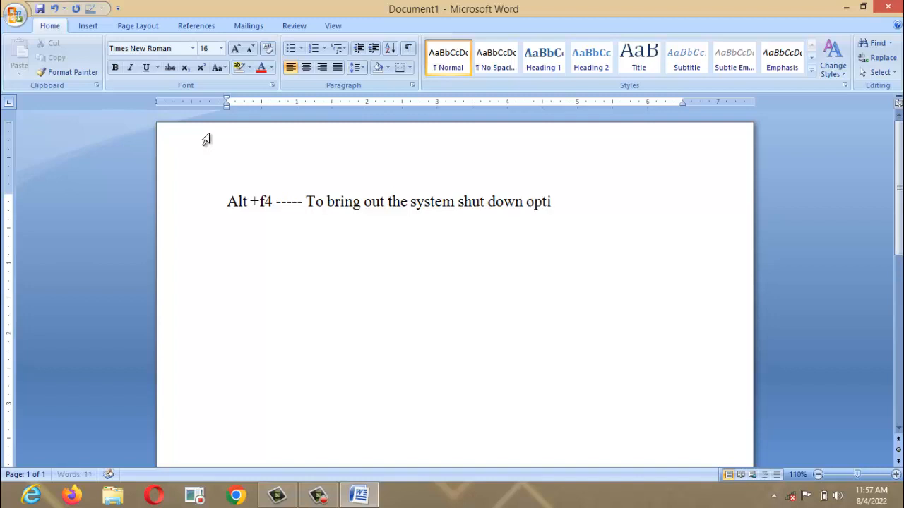
pyautogui.write('ons')
pyautogui.press('Return')
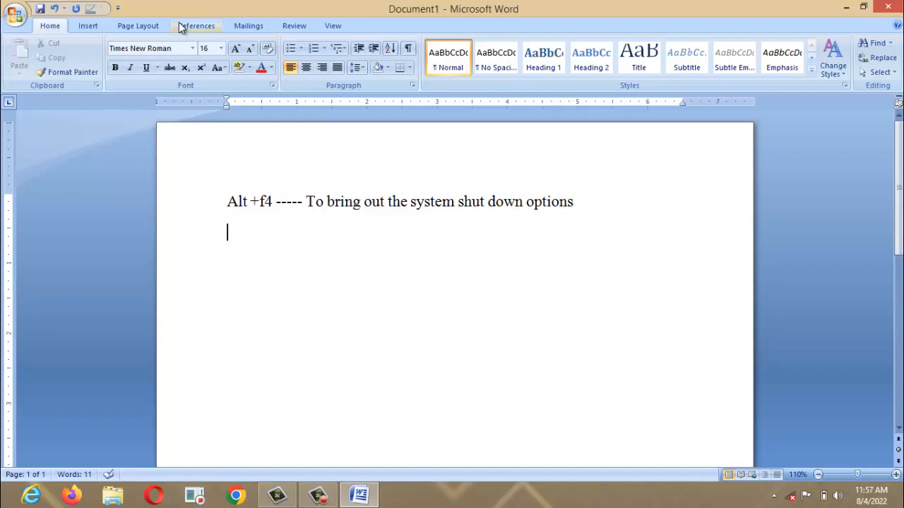
# Write the second line "Alt + tab ---- To switch computer programs" and start a new line
pyautogui.write('alt + tab')
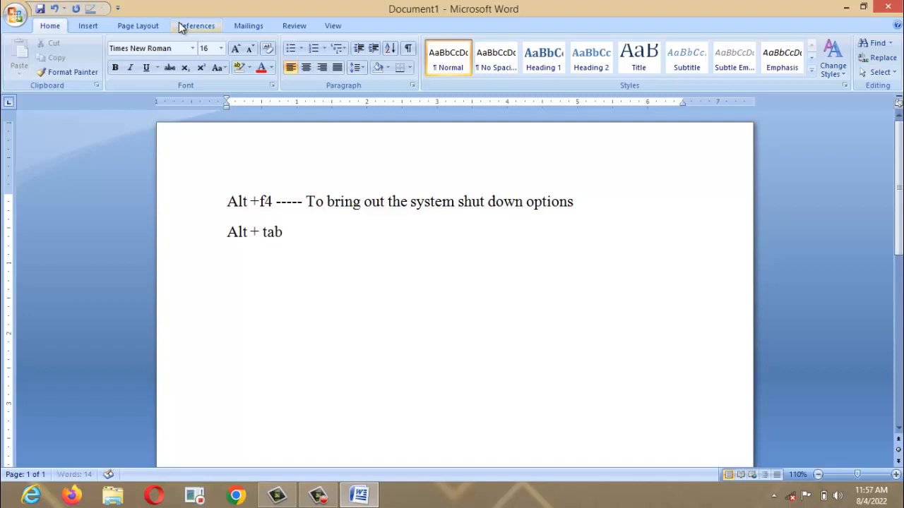
pyautogui.write(' ----')
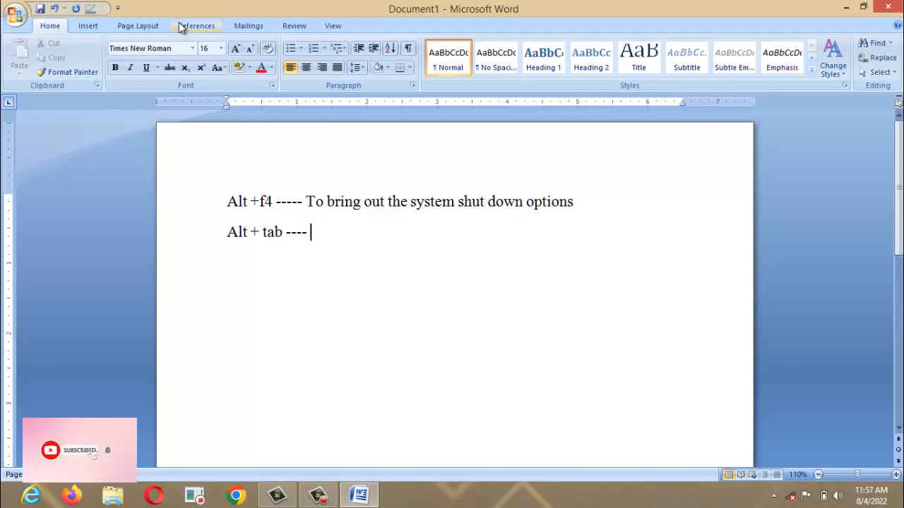
pyautogui.write(' To switch')
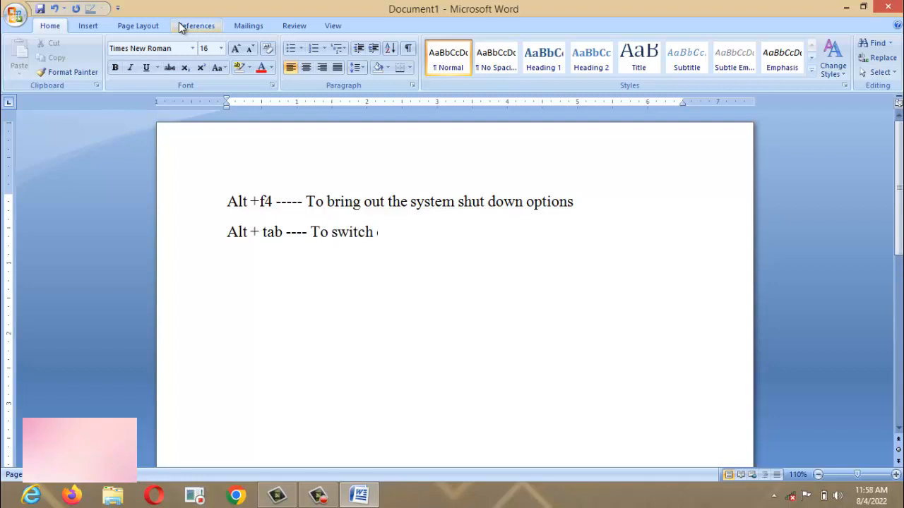
pyautogui.write(' comp')
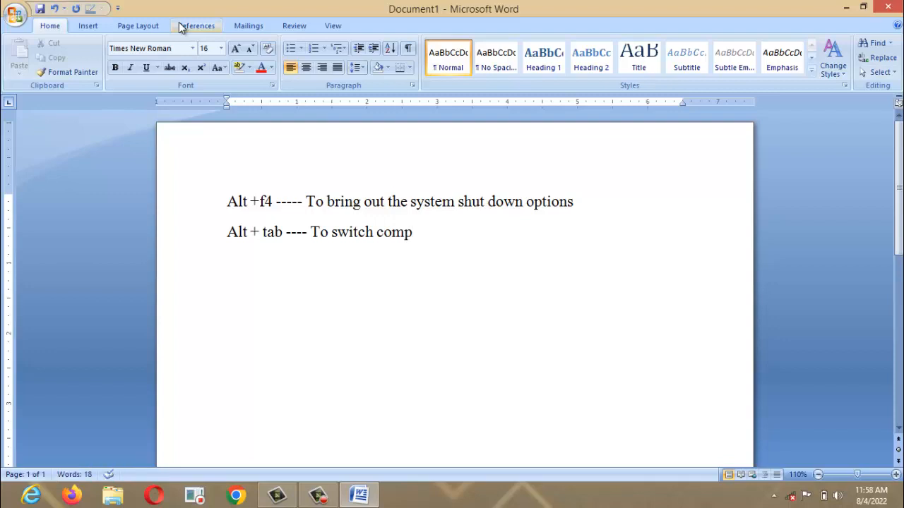
pyautogui.press('BackSpace')
pyautogui.press('BackSpace')
pyautogui.press('BackSpace')
pyautogui.write('omputer prog')
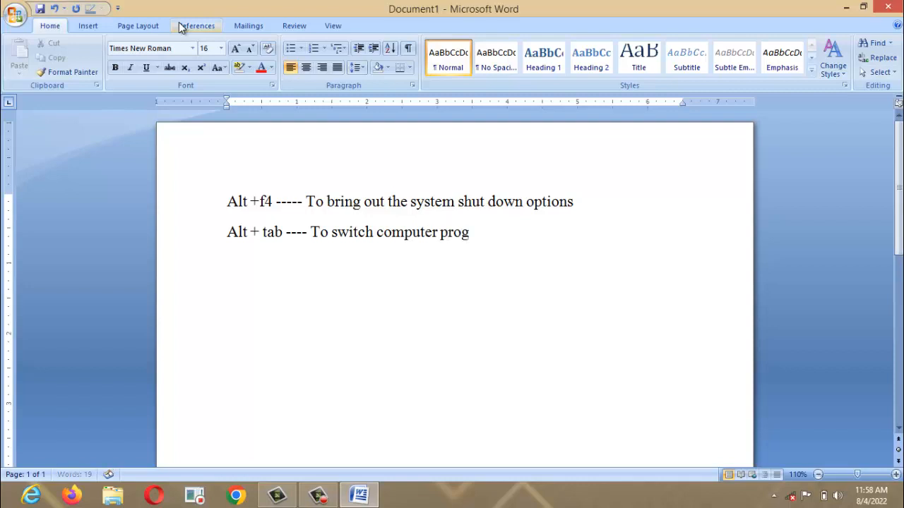
pyautogui.write('ramns \\')
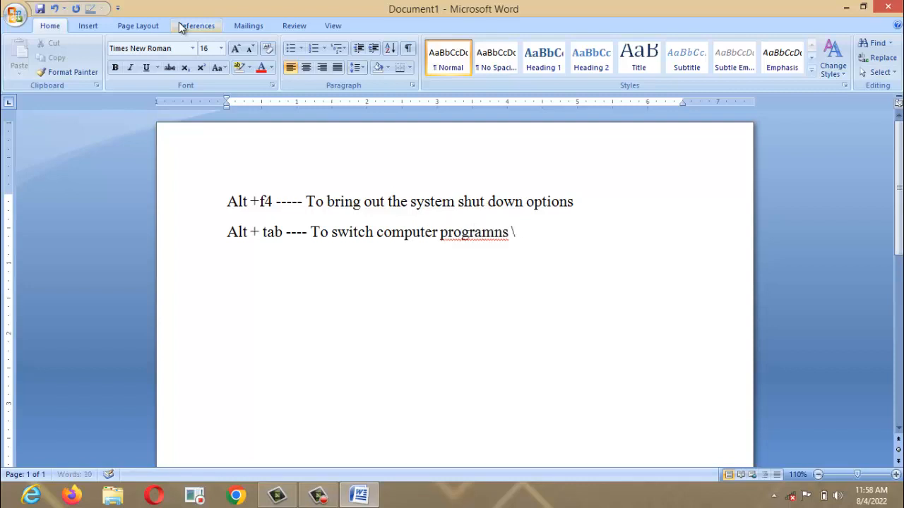
pyautogui.press('BackSpace')
pyautogui.press('BackSpace')
pyautogui.press('BackSpace')
pyautogui.press('BackSpace')
pyautogui.write('s')
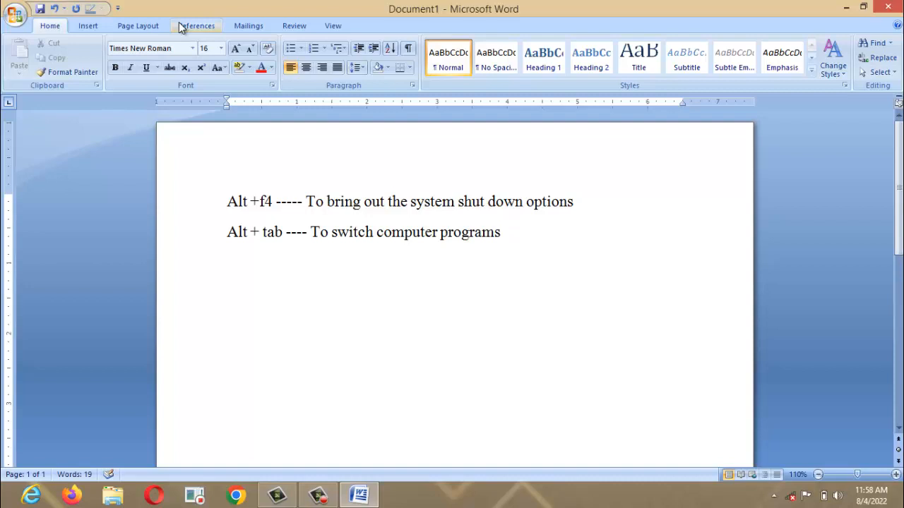
pyautogui.press('Return')
# Write the third line "Ctrl + shift + delete ------ To display the system tasbar" and start a new line
pyautogui.write('ctrl + shift')
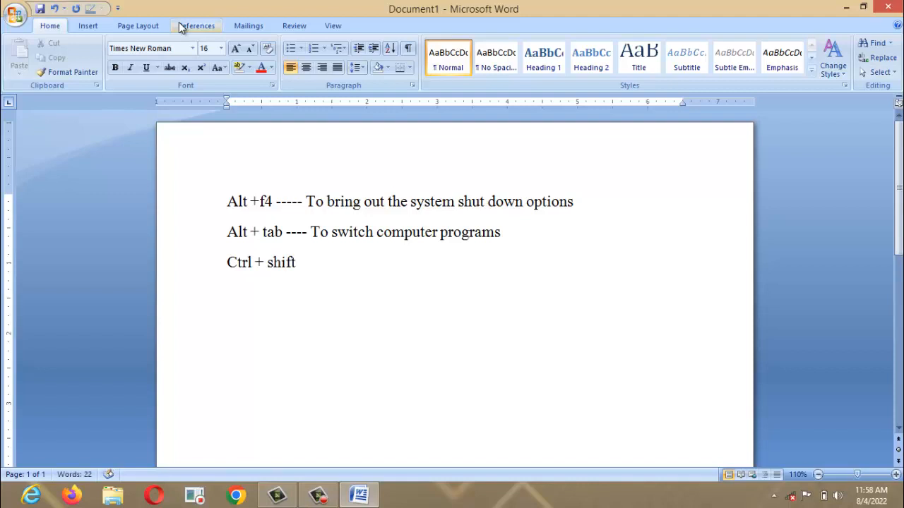
pyautogui.write(' + dle')
pyautogui.press('BackSpace')
pyautogui.press('BackSpace')
pyautogui.write('elete --')
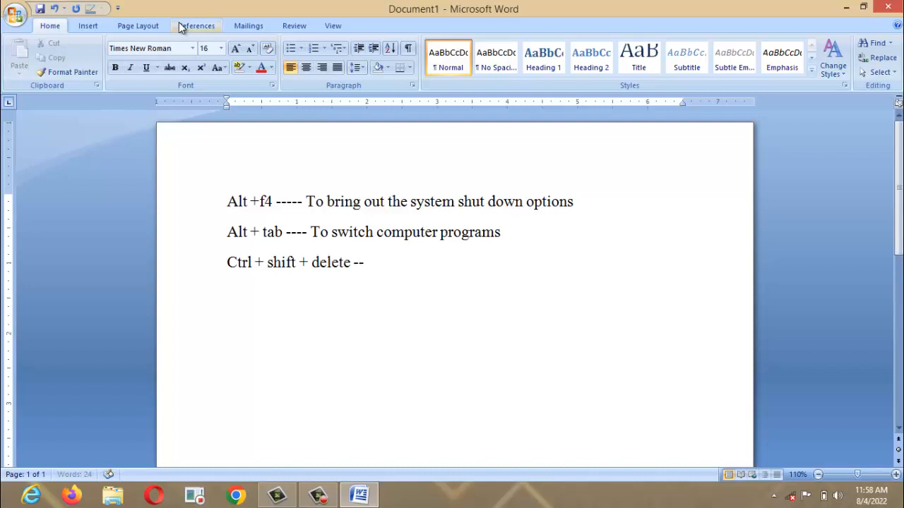
pyautogui.write('---- To dis')
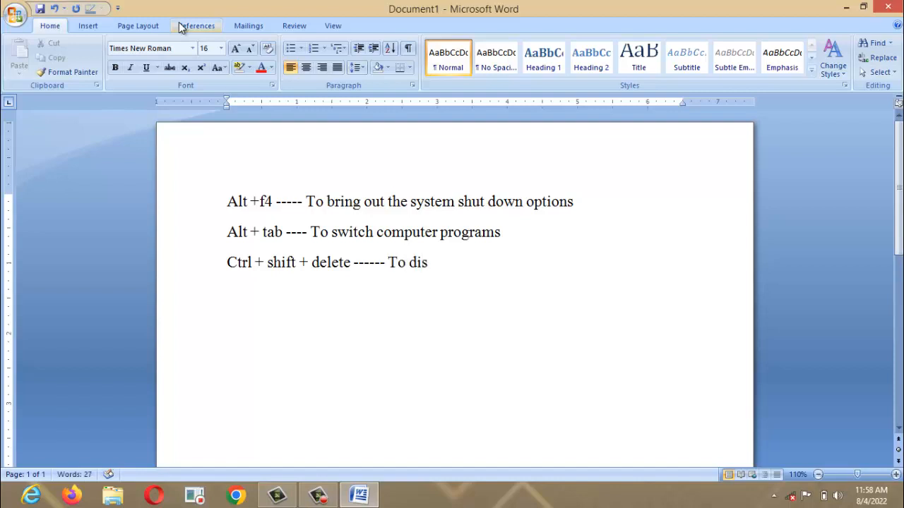
pyautogui.write('play thg')
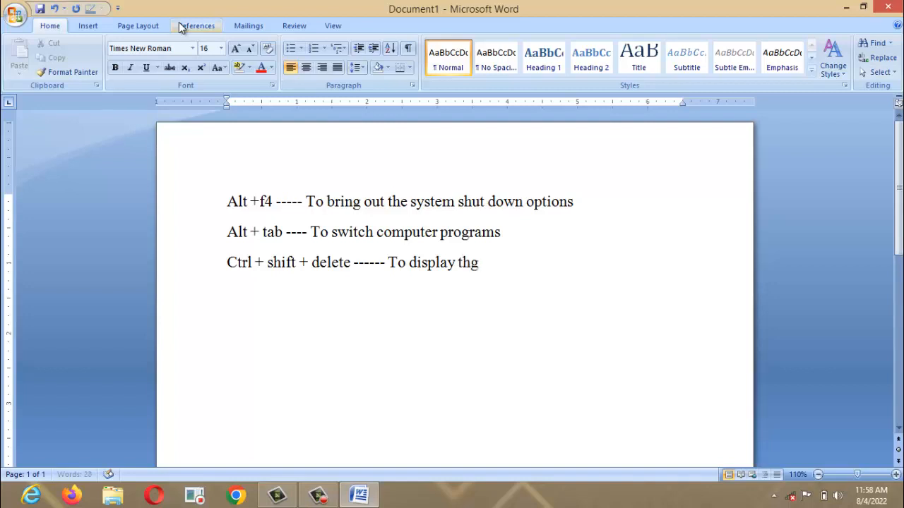
pyautogui.press('BackSpace')
pyautogui.write('e system')
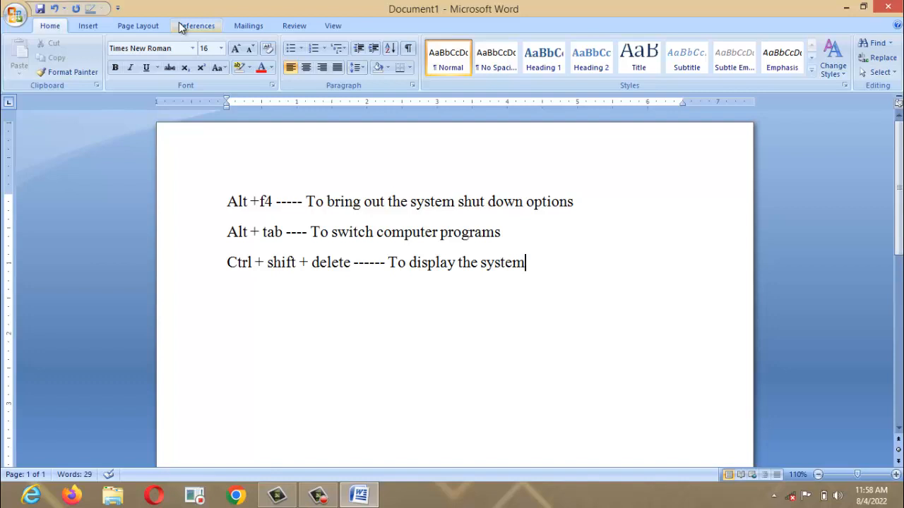
pyautogui.write(' tasbar')
pyautogui.press('Return')
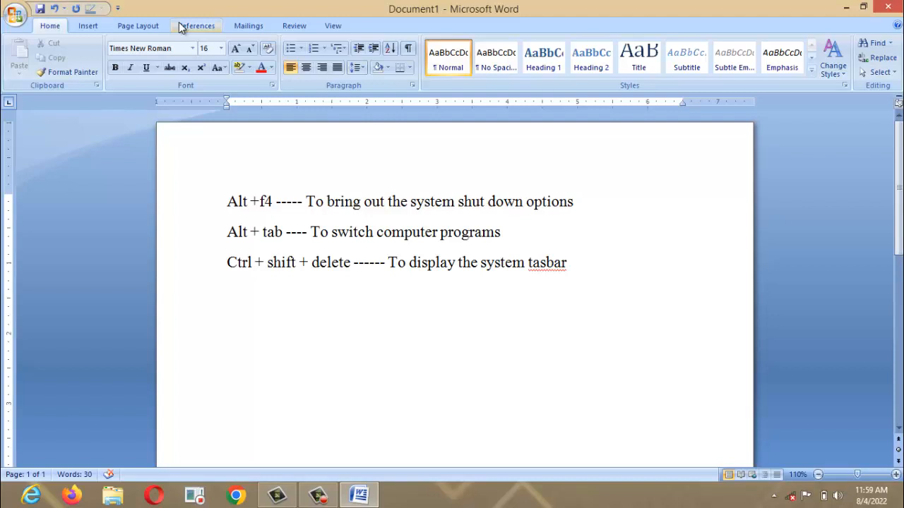
# Write the fourth line "Ctrl + A ----- Select All" and start a new line
pyautogui.write('ctrl +a')
pyautogui.press('BackSpace')
pyautogui.write('A ----- Select ')
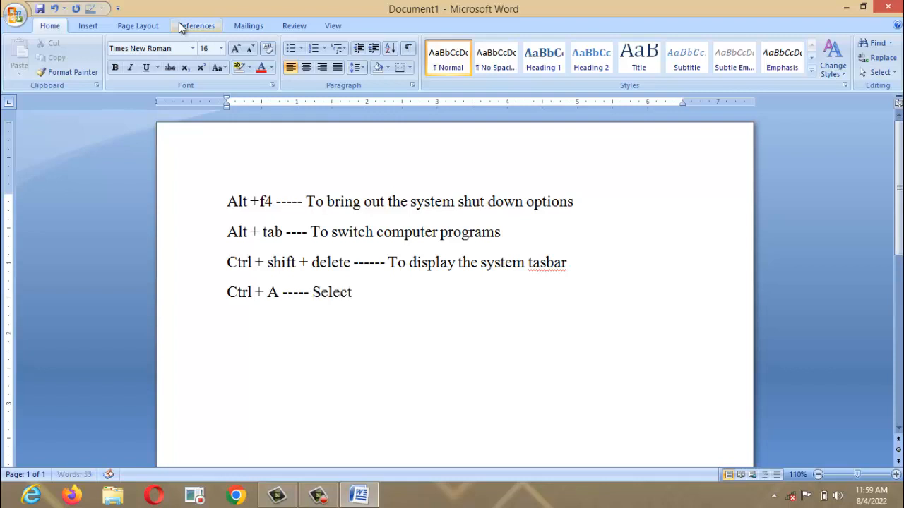
pyautogui.write('All')
pyautogui.press('Return')
# Write the fifth line "Ctrl + B ------ To Bold" and start a new line
pyautogui.write('Ctre')
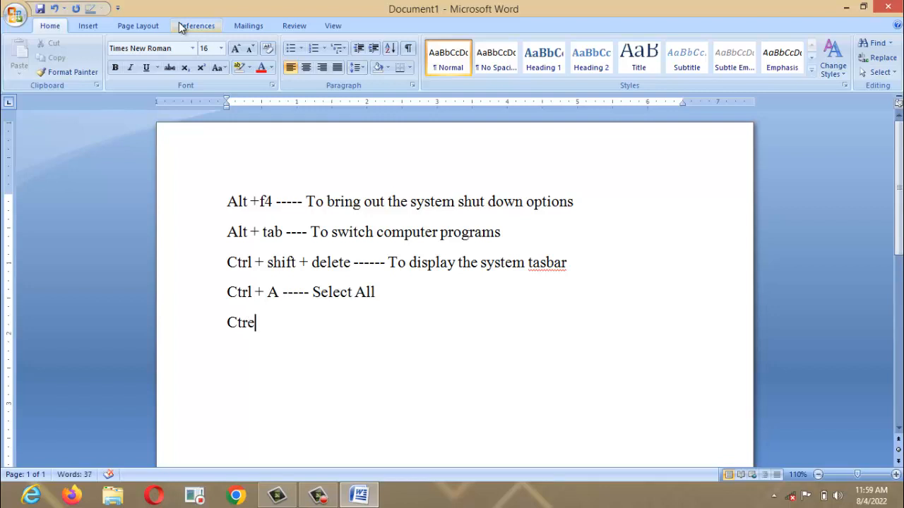
pyautogui.press('BackSpace')
pyautogui.write('l +')
pyautogui.write(' B -')
pyautogui.write('-----')
pyautogui.write(' The')
pyautogui.press('BackSpace')
pyautogui.press('BackSpace')
pyautogui.write('o Bol')
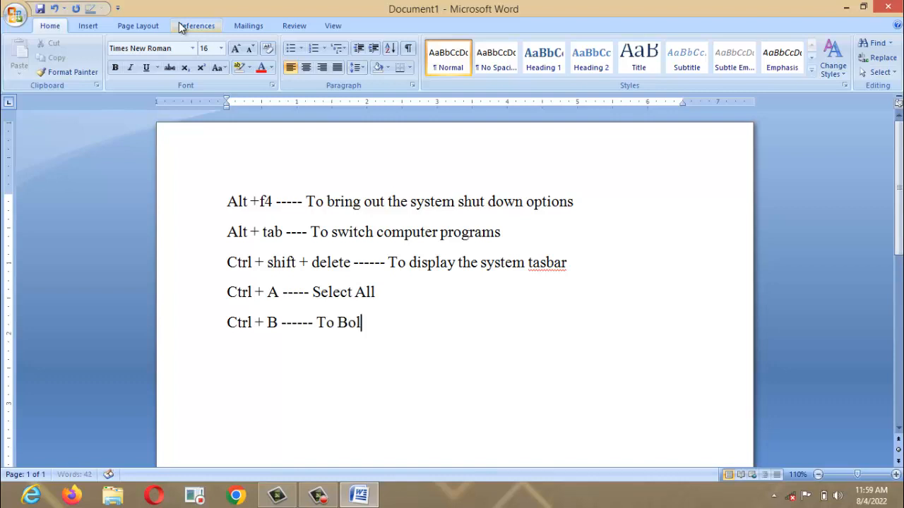
pyautogui.write('d')
pyautogui.press('Return')
# Write the sixth line "Ctrl + C ------- To copy"
pyautogui.write('Ctrl + cx')
pyautogui.press('BackSpace')
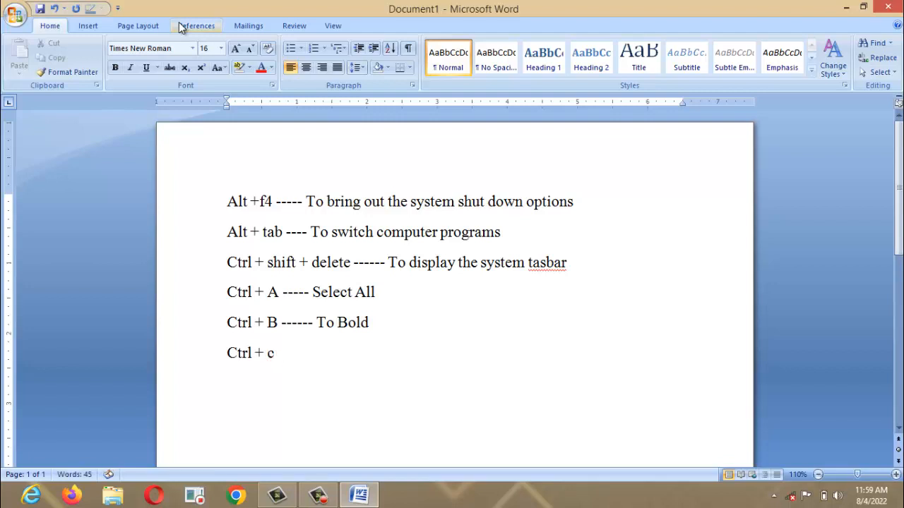
pyautogui.press('BackSpace')
pyautogui.write('C =')
pyautogui.press('BackSpace')
pyautogui.write('------- V')
pyautogui.press('BackSpace')
pyautogui.write('To p')
pyautogui.press('BackSpace')
pyautogui.write('copy')
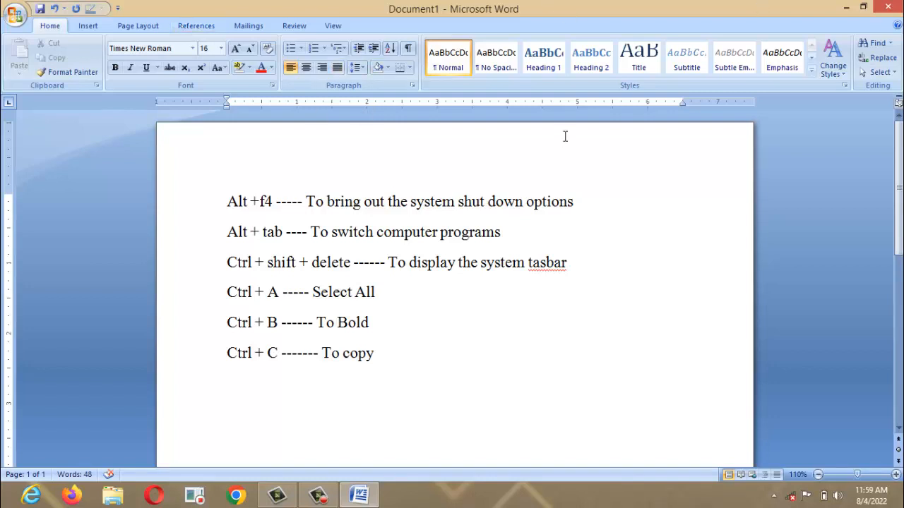
# Correct "tasbar" to "taskbar" in the third line and start a new line below the Ctrl + C entry
pyautogui.click(547, 263)
pyautogui.write('k')
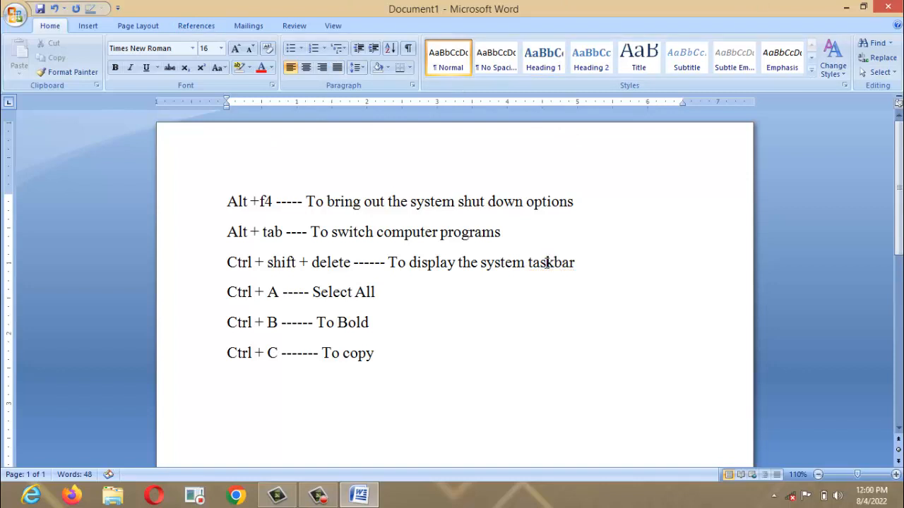
pyautogui.click(388, 361)
pyautogui.press('Return')
# Change "taskbar" at the end of the third line to "task manager"
pyautogui.click(578, 265)
pyautogui.press('BackSpace')
pyautogui.press('BackSpace')
pyautogui.press('BackSpace')
pyautogui.write('k')
pyautogui.press('BackSpace')
pyautogui.write('manager')
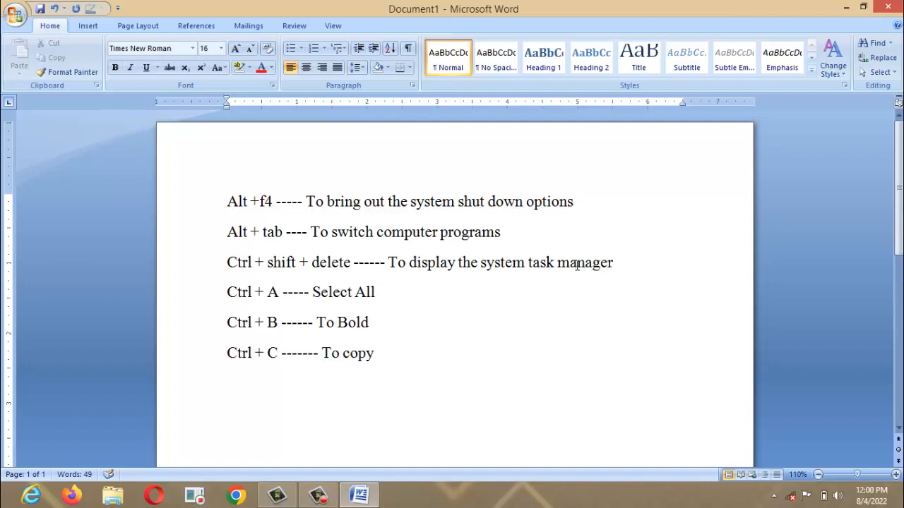
# Start a seventh line below the Ctrl + C entry reading "Ctrl + D ------- To Bouble or to bring"
pyautogui.press('Return')
pyautogui.write('ctrl + D')
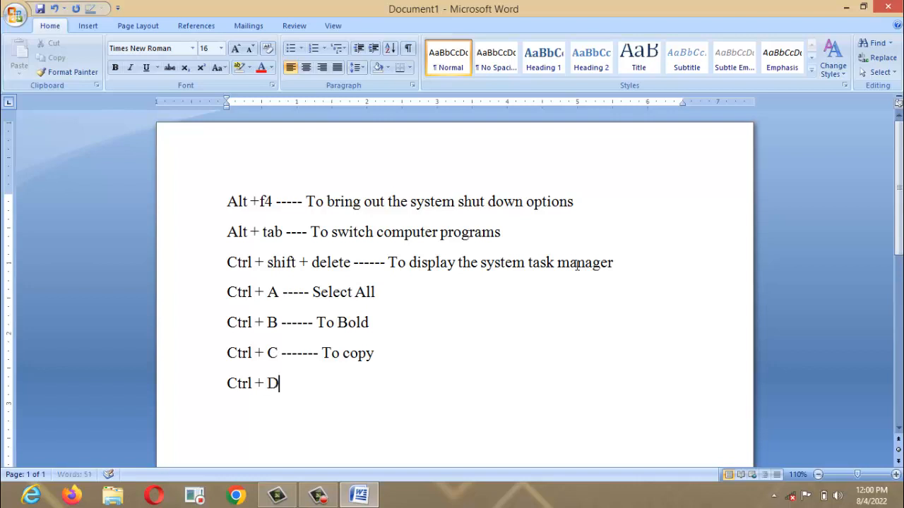
pyautogui.write(' ------- To ')
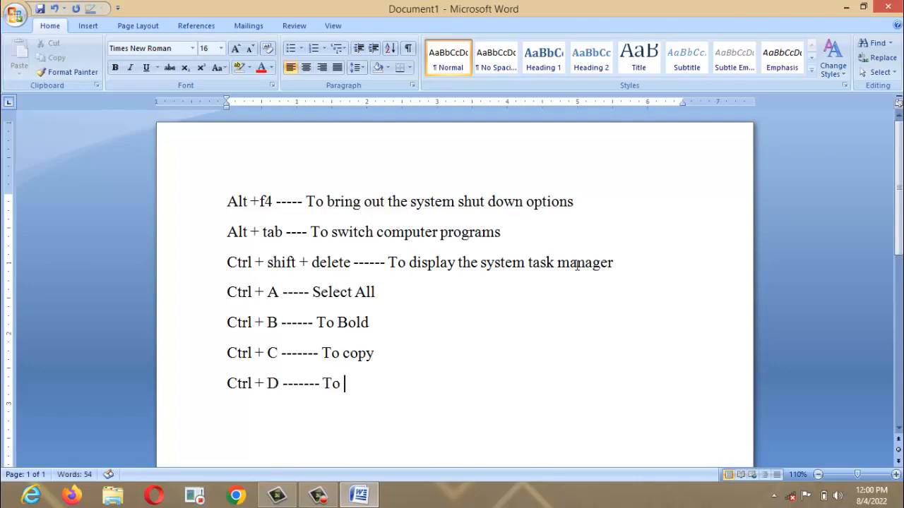
pyautogui.write('Buv')
pyautogui.press('BackSpace')
pyautogui.write('ble')
pyautogui.press('BackSpace')
pyautogui.press('BackSpace')
pyautogui.press('BackSpace')
pyautogui.press('BackSpace')
pyautogui.write('ouble')
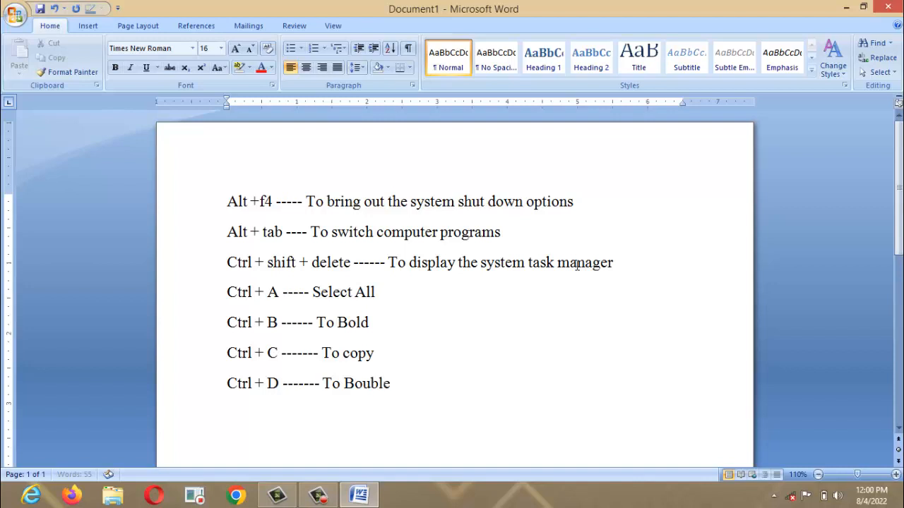
pyautogui.write(' or to bring')
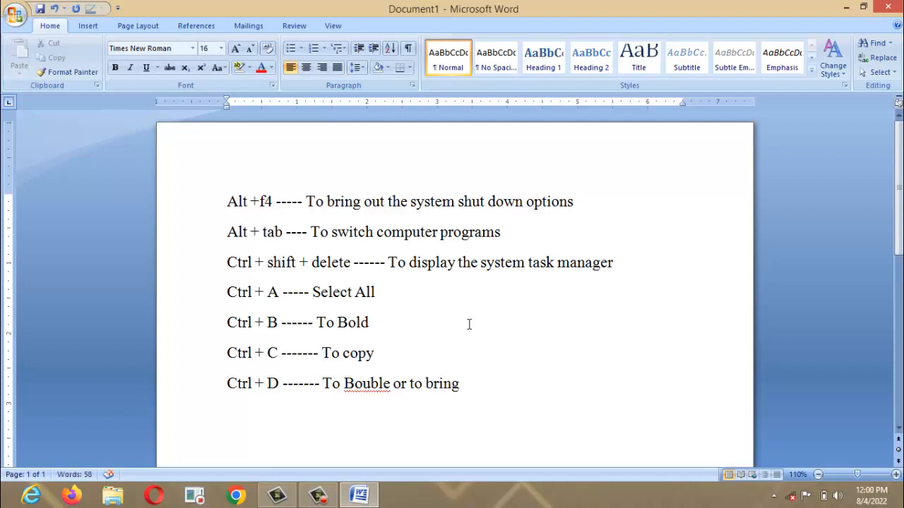
# Replace the misspelled "Bouble" with "Double" in the Ctrl + D line
pyautogui.rightClick(368, 389)
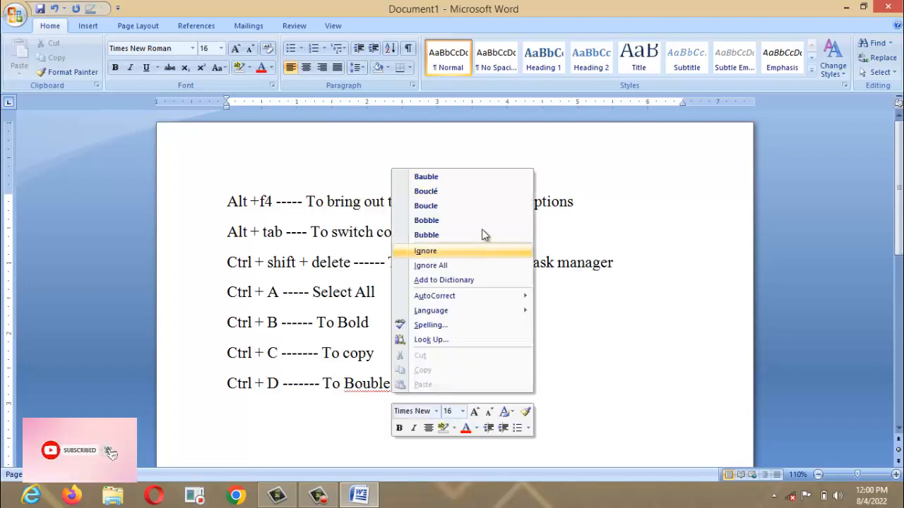
pyautogui.click(364, 384)
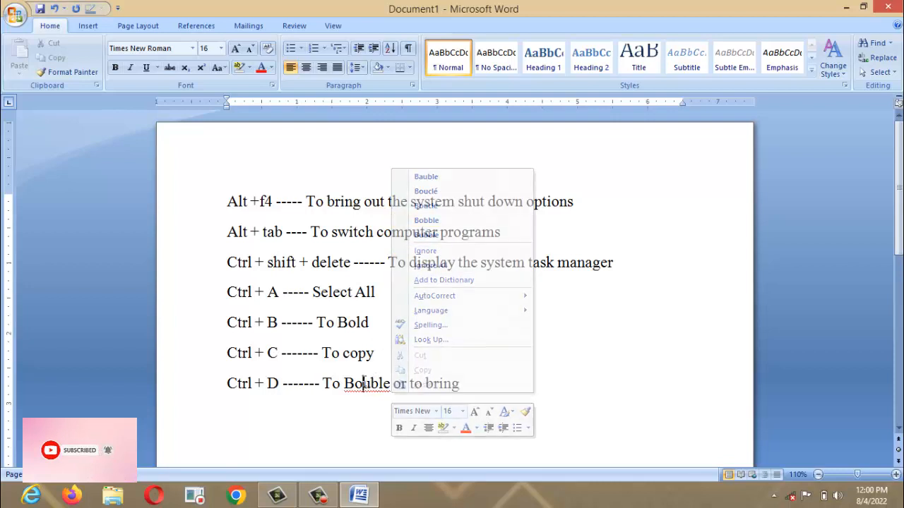
pyautogui.press('BackSpace')
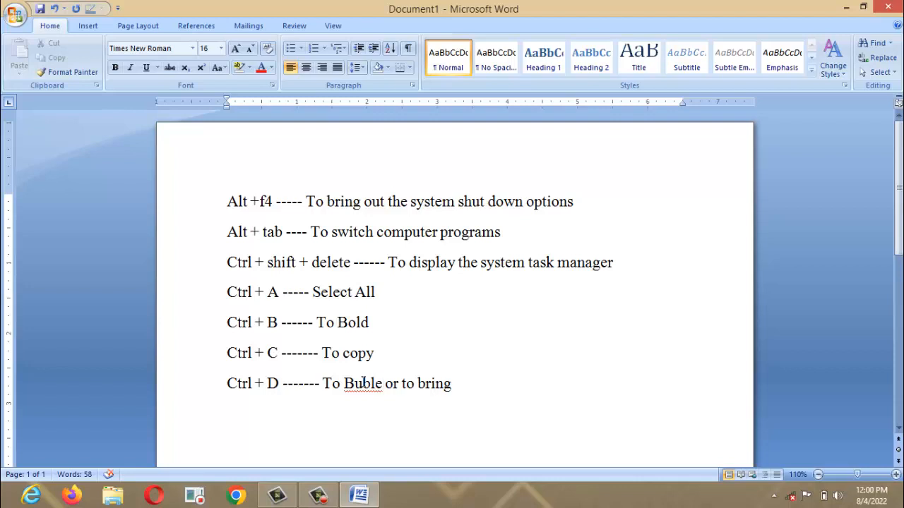
pyautogui.press('BackSpace')
pyautogui.press('BackSpace')
pyautogui.press('BackSpace')
pyautogui.press('BackSpace')
pyautogui.press('BackSpace')
pyautogui.write('D')
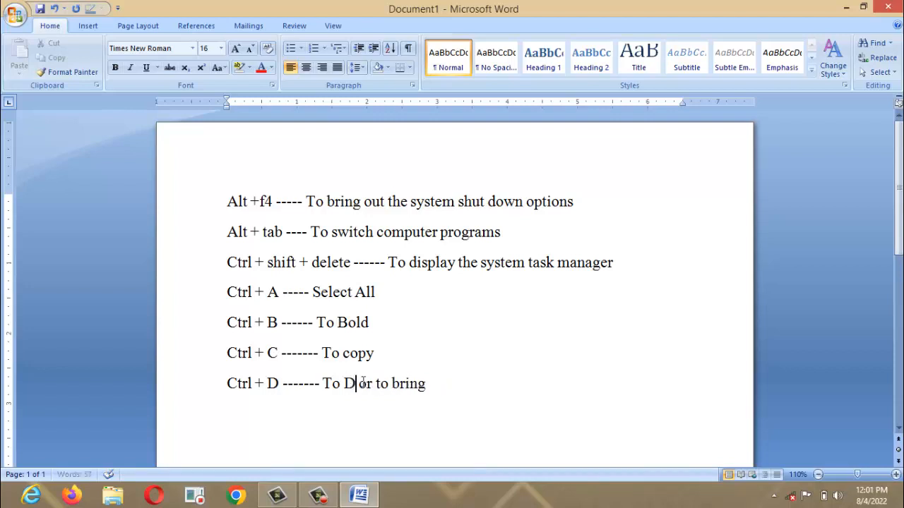
pyautogui.write('oubl')
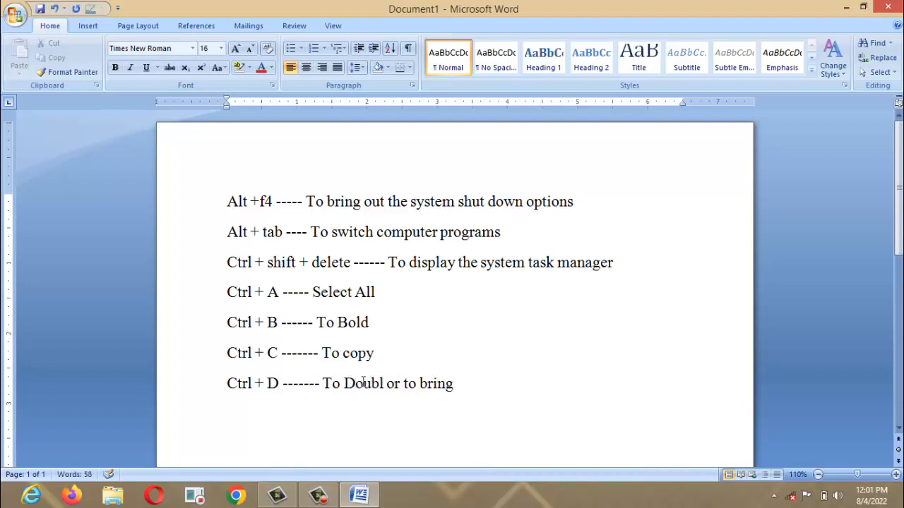
pyautogui.write('e')
pyautogui.press('Delete')
# Continue the end of the Ctrl + D line with "out the front dialogue box of"
pyautogui.press('Right')
pyautogui.press('Right')
pyautogui.press('Right')
pyautogui.press('Right')
pyautogui.press('Right')
pyautogui.press('Right')
pyautogui.press('Right')
pyautogui.press('Right')
pyautogui.press('Right')
pyautogui.press('Right')
pyautogui.press('Right')
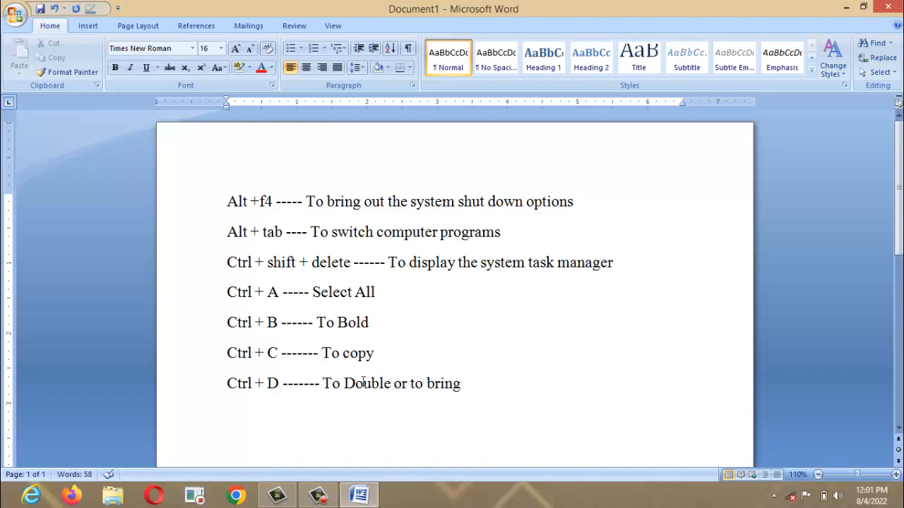
pyautogui.write('out the')
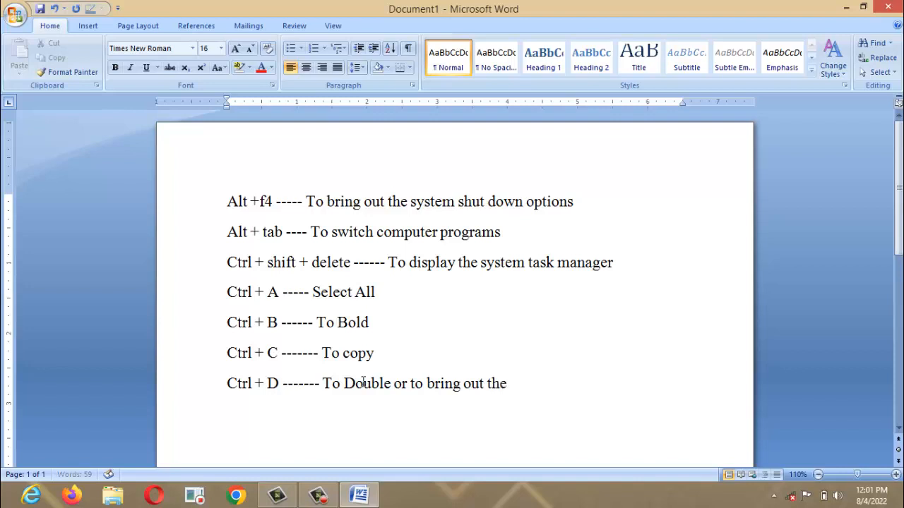
pyautogui.write(' frong dia')
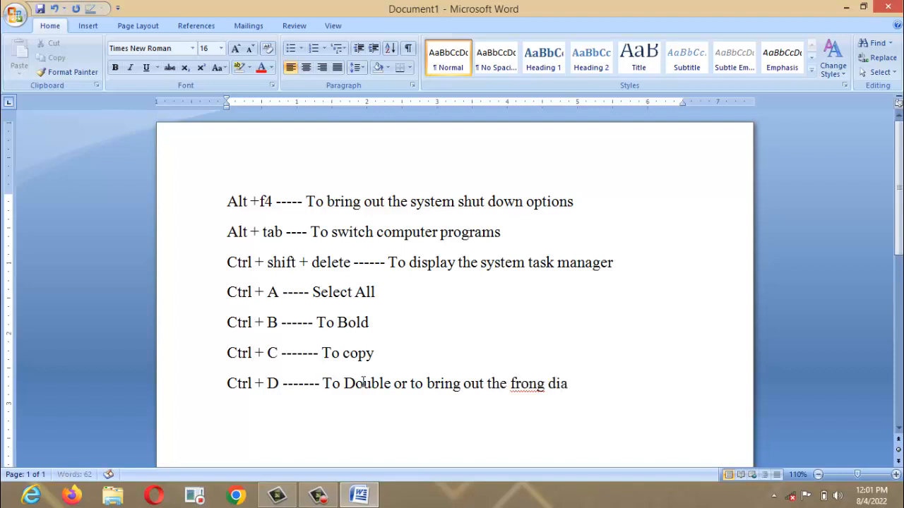
pyautogui.write('lp')
pyautogui.press('BackSpace')
pyautogui.press('BackSpace')
pyautogui.press('BackSpace')
pyautogui.press('BackSpace')
pyautogui.press('BackSpace')
pyautogui.press('BackSpace')
pyautogui.press('BackSpace')
pyautogui.write('t dialo')
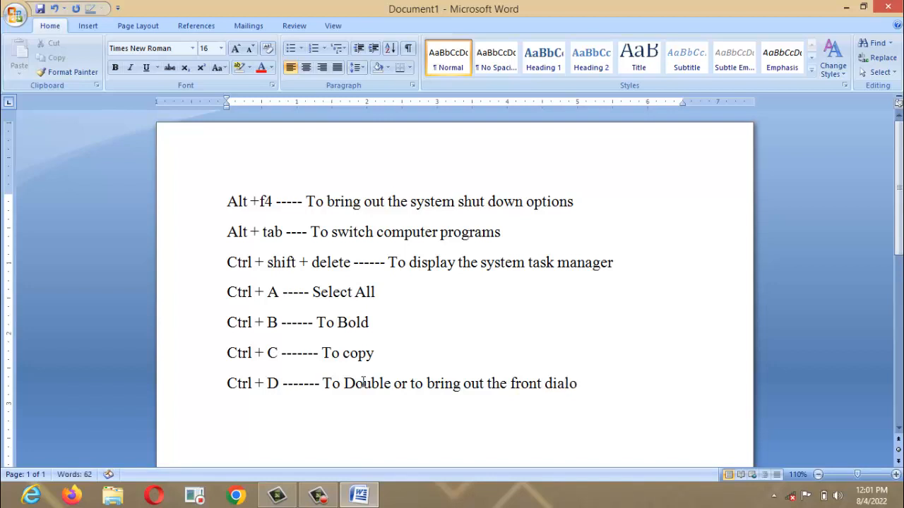
pyautogui.write('gue box of')
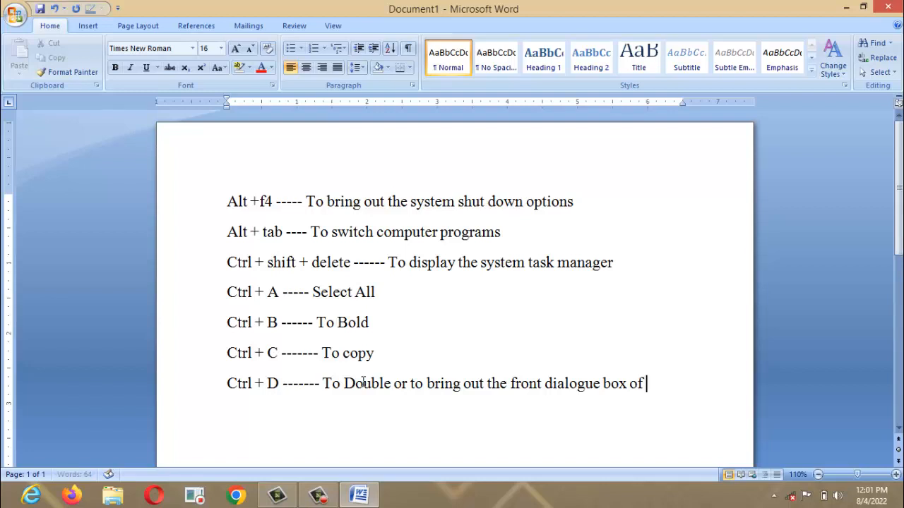
# Finish the Ctrl + D line with "a selected item" and start a new line
pyautogui.write(' a s')
pyautogui.write('el;d')
pyautogui.press('BackSpace')
pyautogui.press('BackSpace')
pyautogui.write('le or t')
pyautogui.press('BackSpace')
pyautogui.press('BackSpace')
pyautogui.press('BackSpace')
pyautogui.write('c')
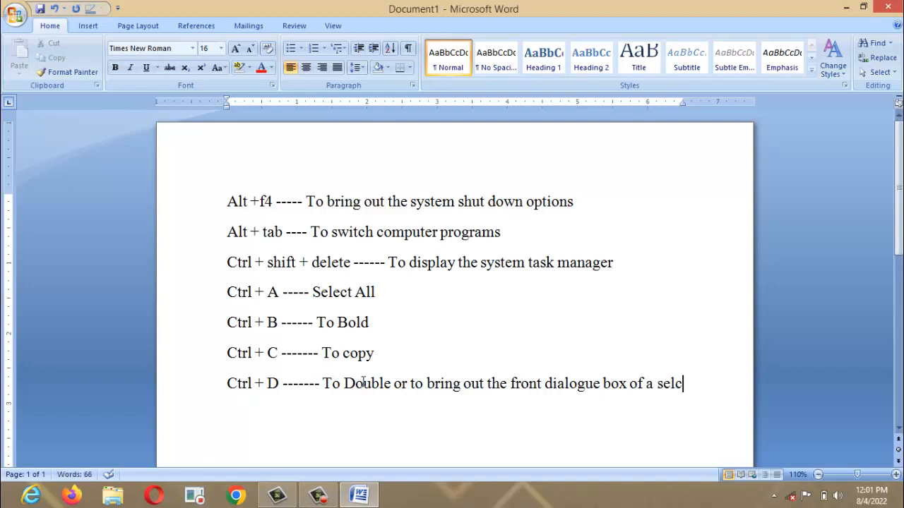
pyautogui.write('elted')
pyautogui.press('BackSpace')
pyautogui.press('BackSpace')
pyautogui.press('BackSpace')
pyautogui.press('BackSpace')
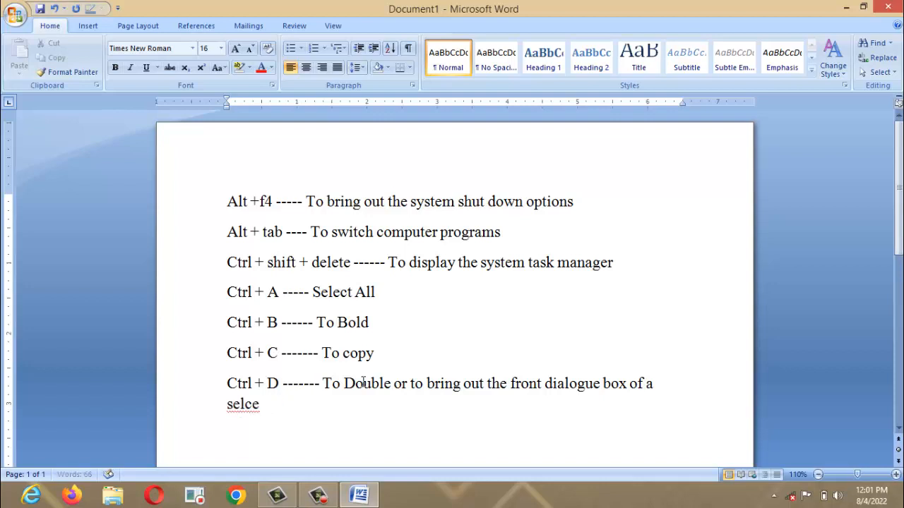
pyautogui.press('BackSpace')
pyautogui.press('BackSpace')
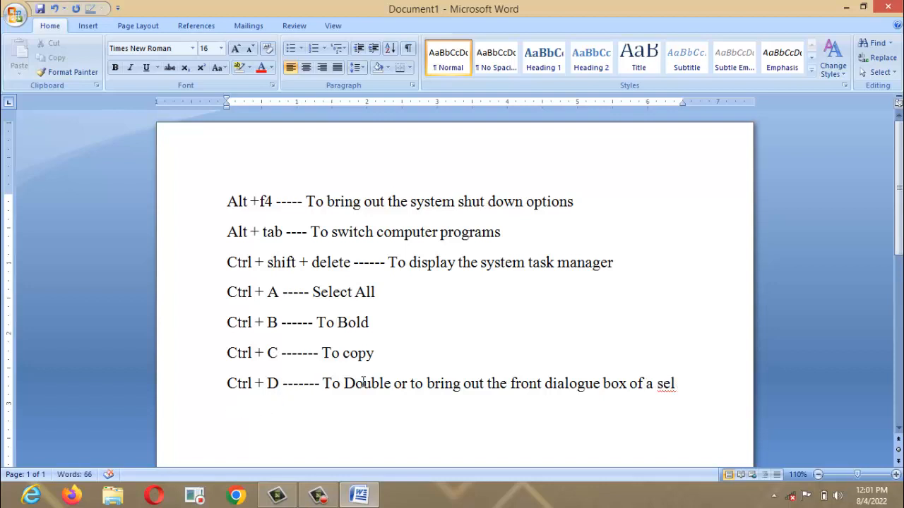
pyautogui.write('ected')
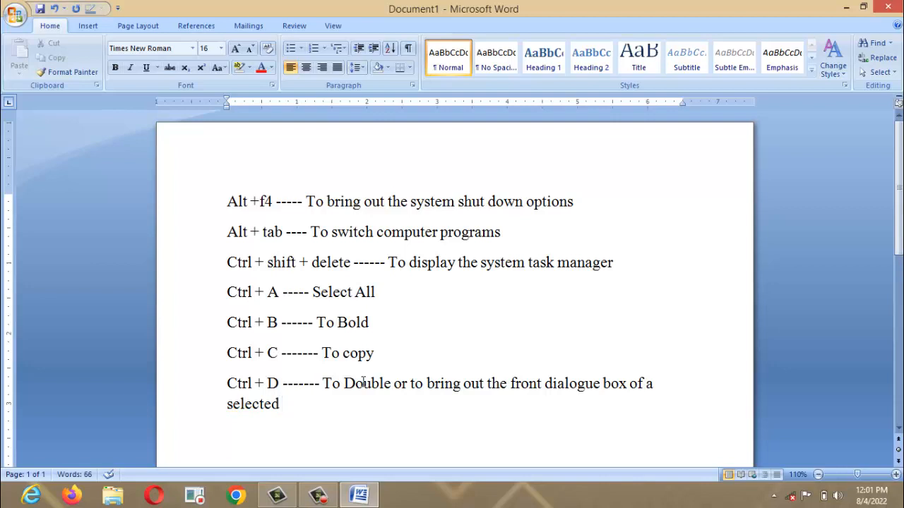
pyautogui.write(' item')
pyautogui.press('Return')
# Change "Double" to lowercase "double" in the Ctrl + D line and return to the empty line below
pyautogui.press('Up')
pyautogui.press('Up')
pyautogui.press('Right')
pyautogui.press('Right')
pyautogui.press('Right')
pyautogui.press('Right')
pyautogui.press('Right')
pyautogui.press('Right')
pyautogui.press('Right')
pyautogui.press('Right')
pyautogui.press('Right')
pyautogui.press('Right')
pyautogui.press('Right')
pyautogui.press('Right')
pyautogui.press('Right')
pyautogui.press('Right')
pyautogui.press('Right')
pyautogui.press('Right')
pyautogui.press('Right')
pyautogui.press('Right')
pyautogui.press('Right')
pyautogui.press('Right')
pyautogui.press('Right')
pyautogui.press('BackSpace')
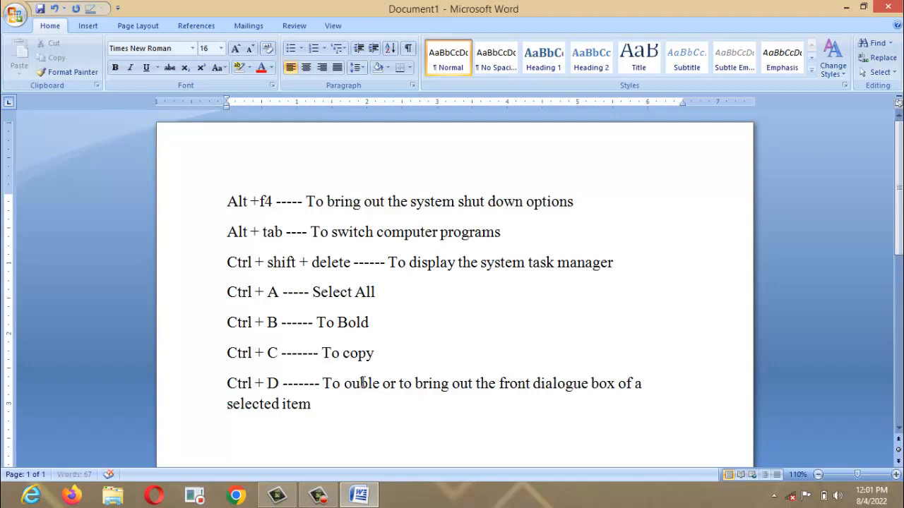
pyautogui.write('d')
pyautogui.press('Down')
pyautogui.press('Down')
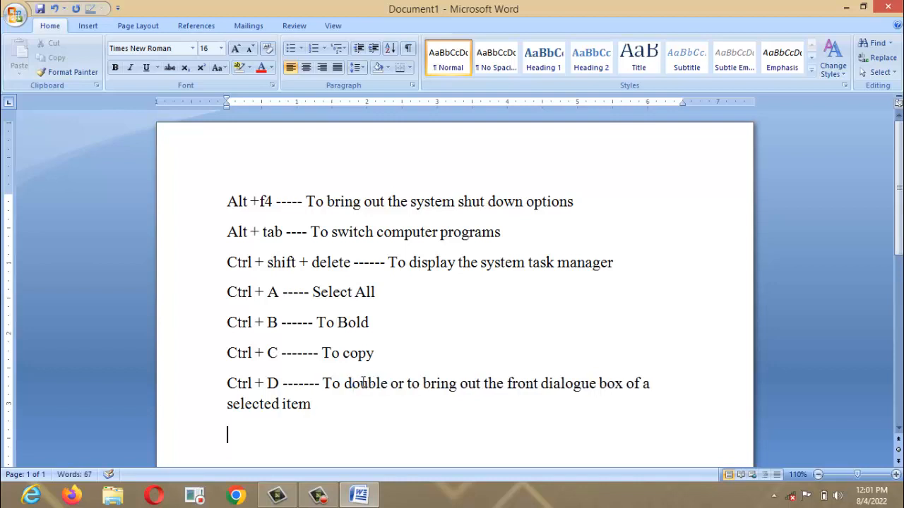
# Begin the next entry with "Ctrl + E ------- Align text to"
pyautogui.write('ctrl E')
pyautogui.press('BackSpace')
pyautogui.write('+ E')
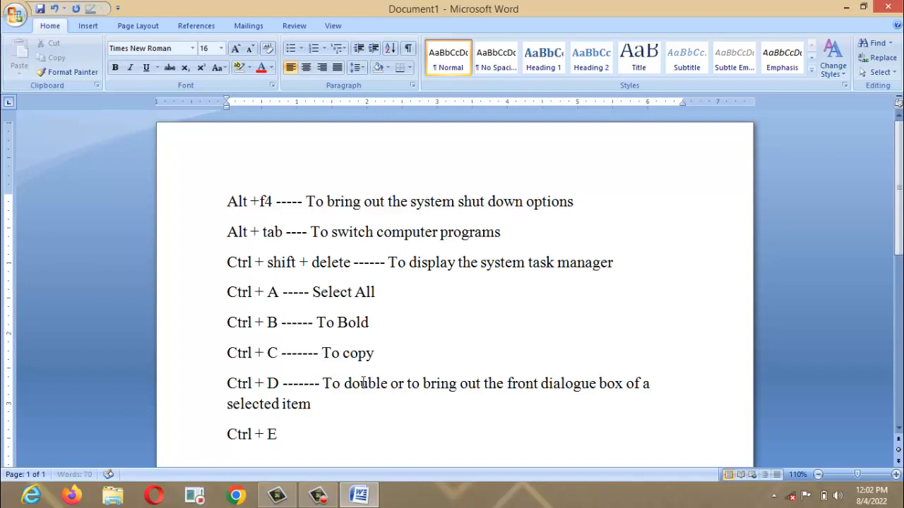
pyautogui.write(' ------- Aliu')
pyautogui.press('Home')
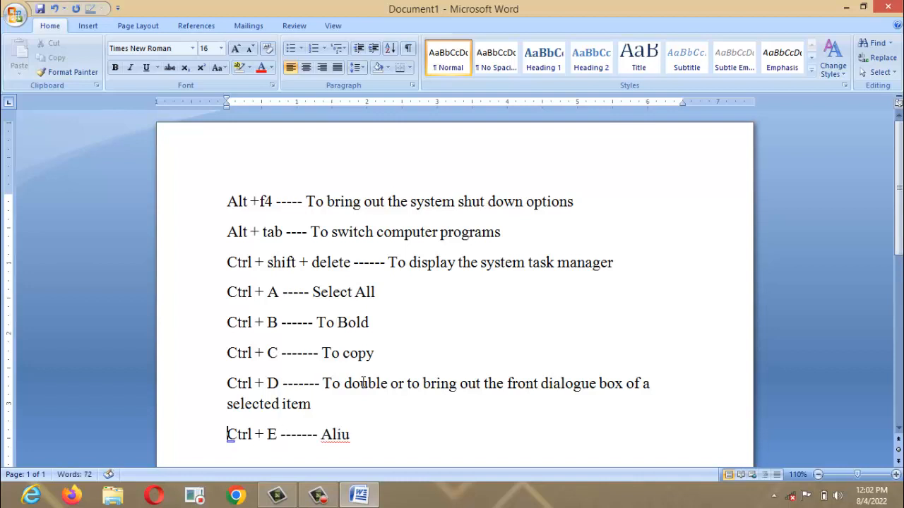
pyautogui.press('Right')
pyautogui.press('Right')
pyautogui.press('Right')
pyautogui.press('Right')
pyautogui.press('Right')
pyautogui.press('Right')
pyautogui.press('Right')
pyautogui.press('Right')
pyautogui.press('Right')
pyautogui.press('Right')
pyautogui.press('Right')
pyautogui.press('Right')
pyautogui.press('Right')
pyautogui.press('Right')
pyautogui.press('Right')
pyautogui.press('Right')
pyautogui.press('Right')
pyautogui.press('Right')
pyautogui.press('Right')
pyautogui.press('Right')
pyautogui.press('BackSpace')
pyautogui.write('gn text to')
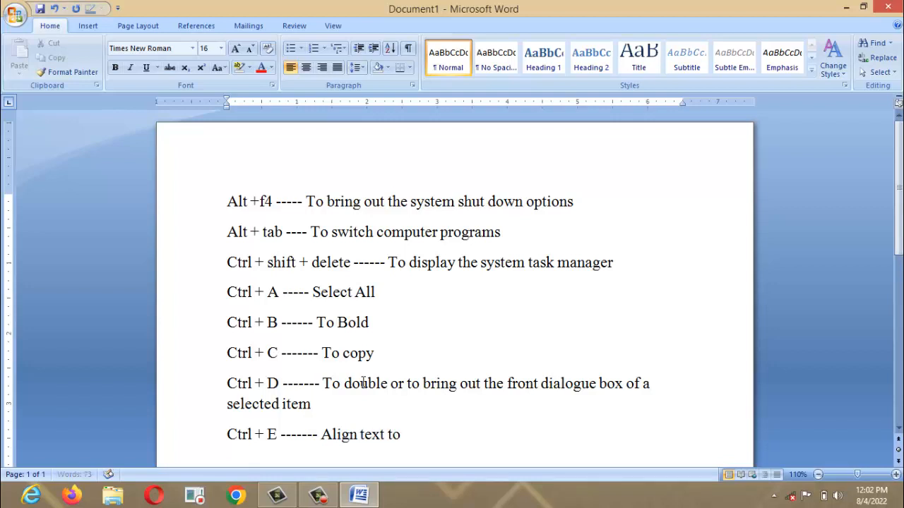
# Complete the Ctrl + E entry with "the center", keeping it on its own line
pyautogui.write(' the centetr')
pyautogui.press('Home')
pyautogui.press('BackSpace')
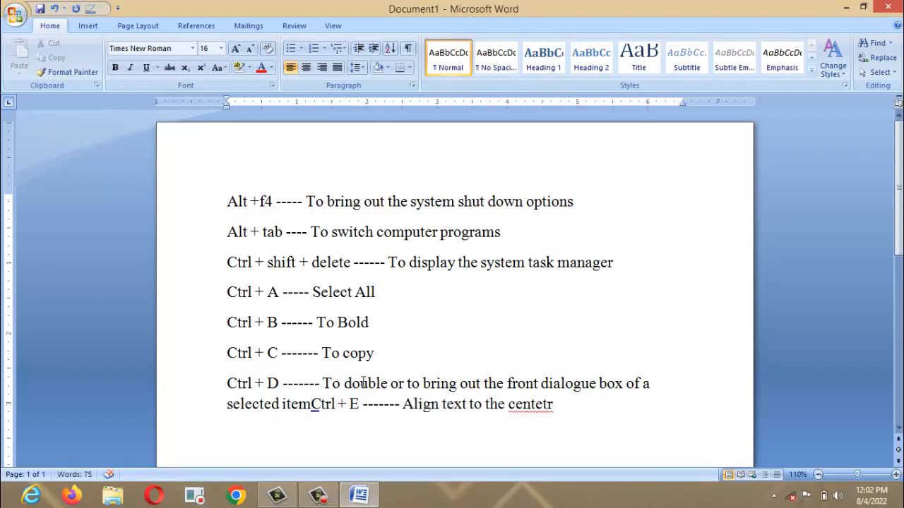
pyautogui.press('Return')
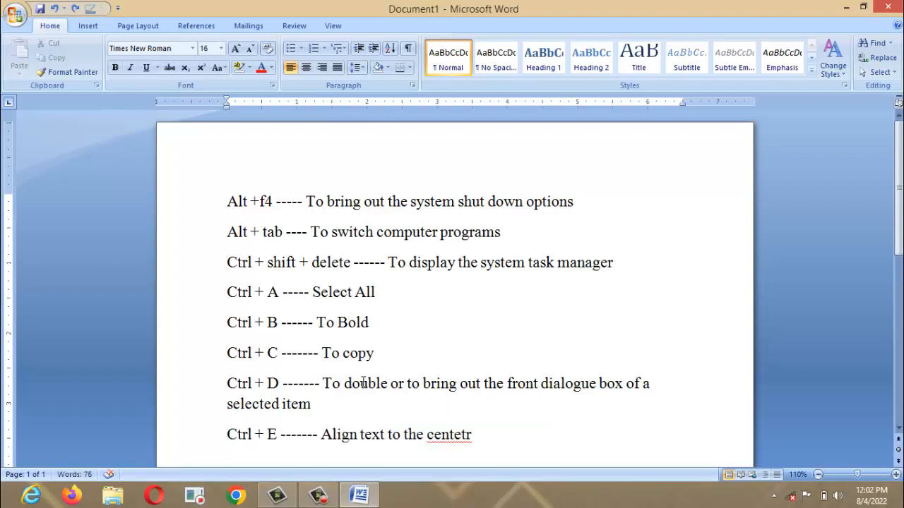
pyautogui.press('Right')
pyautogui.press('Right')
pyautogui.press('Right')
pyautogui.press('Right')
pyautogui.press('Right')
pyautogui.press('Right')
pyautogui.press('Right')
pyautogui.press('Right')
pyautogui.press('Right')
pyautogui.press('Right')
pyautogui.press('Right')
pyautogui.press('Right')
pyautogui.press('Right')
pyautogui.press('Right')
pyautogui.press('Right')
pyautogui.press('Right')
pyautogui.press('Right')
pyautogui.press('Right')
pyautogui.press('Right')
pyautogui.press('Right')
pyautogui.press('Right')
pyautogui.press('Right')
pyautogui.press('Right')
pyautogui.press('BackSpace')
pyautogui.press('BackSpace')
pyautogui.write('r')
# Add the entry "Ctrl + F -------- To find" below the Ctrl + E line and start a new line
pyautogui.scroll(-1, 363, 383)
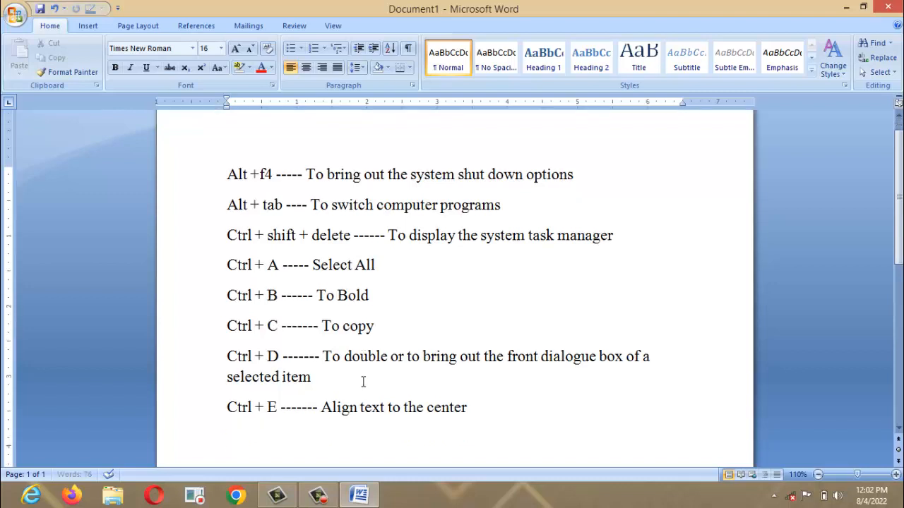
pyautogui.write('ctrl;')
pyautogui.write('F')
pyautogui.write(' ====')
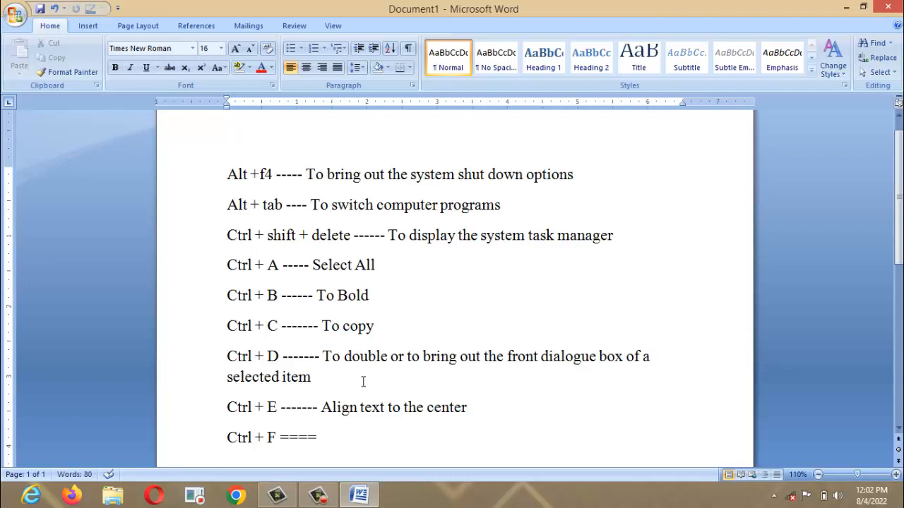
pyautogui.press('BackSpace')
pyautogui.press('BackSpace')
pyautogui.press('BackSpace')
pyautogui.press('BackSpace')
pyautogui.write('-------- To')
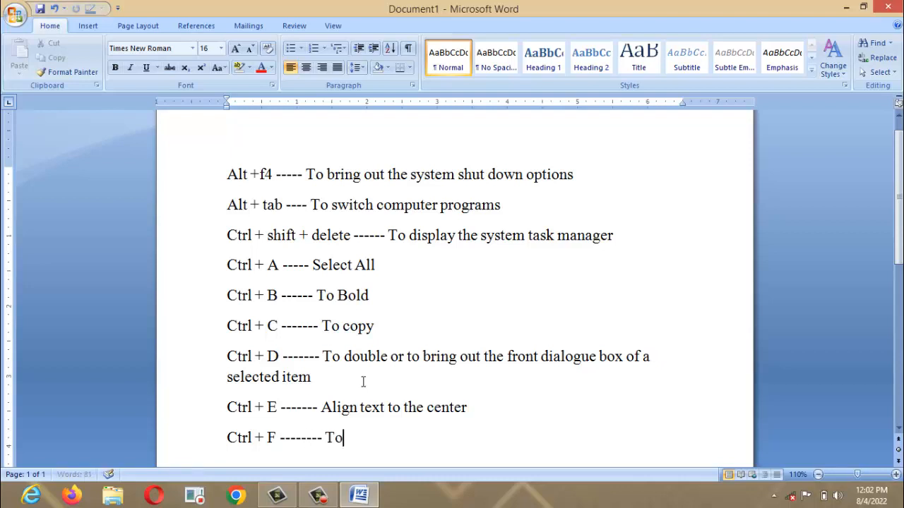
pyautogui.write(' find')
pyautogui.press('Return')
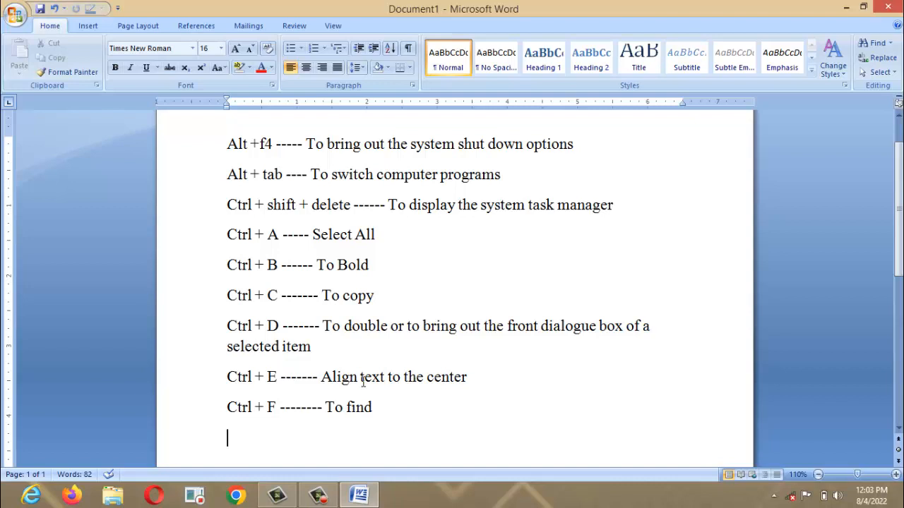
# Add the entry "Ctrl + G ------ To goto" and start a new line
pyautogui.write('Ctrl + G ------ T')
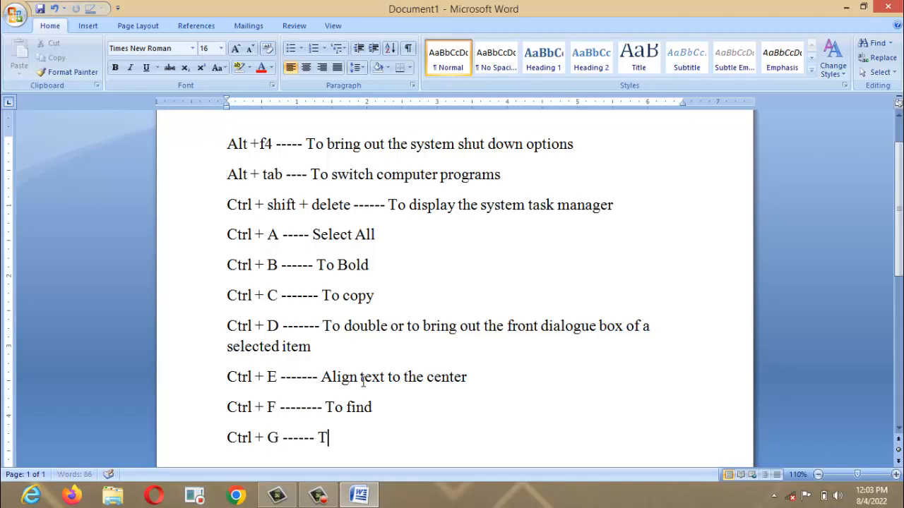
pyautogui.write('o gptp')
pyautogui.press('BackSpace')
pyautogui.press('BackSpace')
pyautogui.press('BackSpace')
pyautogui.write('o')
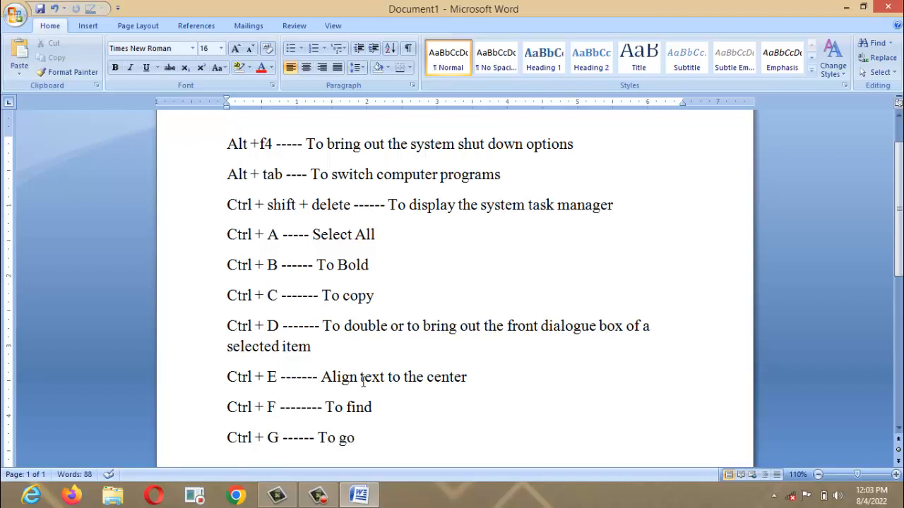
pyautogui.write('to')
pyautogui.press('Return')
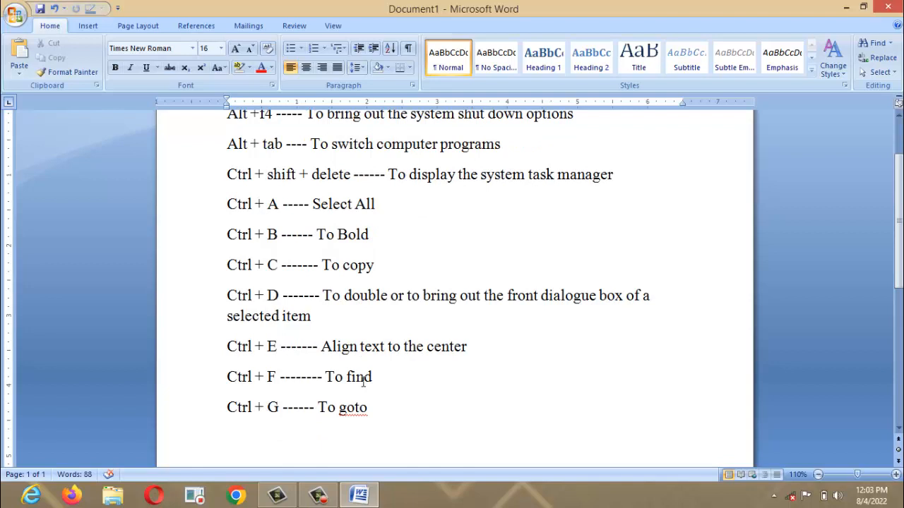
# Add the entry "Ctrl + H -------- To replace" and start a new line
pyautogui.write('Ctrl + H -------- To')
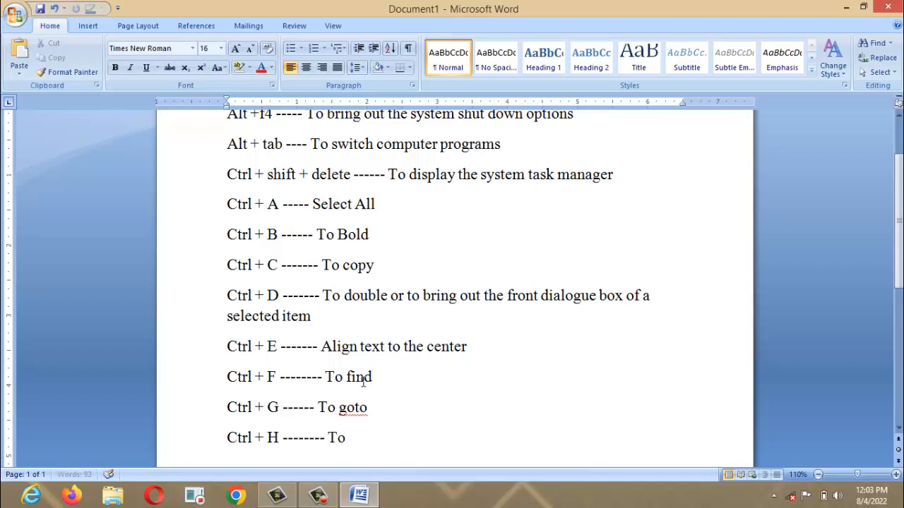
pyautogui.write(' replace')
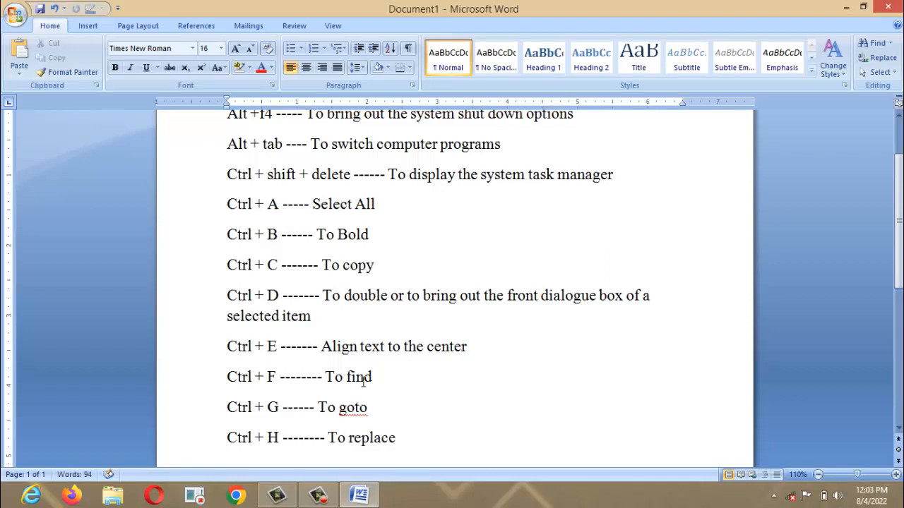
pyautogui.write(']')
pyautogui.press('BackSpace')
pyautogui.press('Return')
# Add the entry "Ctrl + I ------ For Italics" and start a new line
pyautogui.write('ctrl')
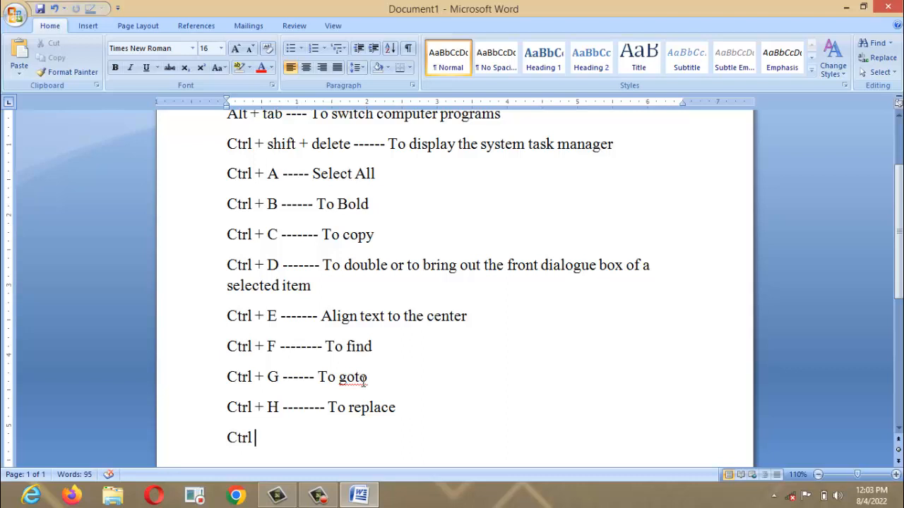
pyautogui.press('BackSpace')
pyautogui.write('+ I ------ for')
pyautogui.press('BackSpace')
pyautogui.press('BackSpace')
pyautogui.press('BackSpace')
pyautogui.press('BackSpace')
pyautogui.write('For Italics')
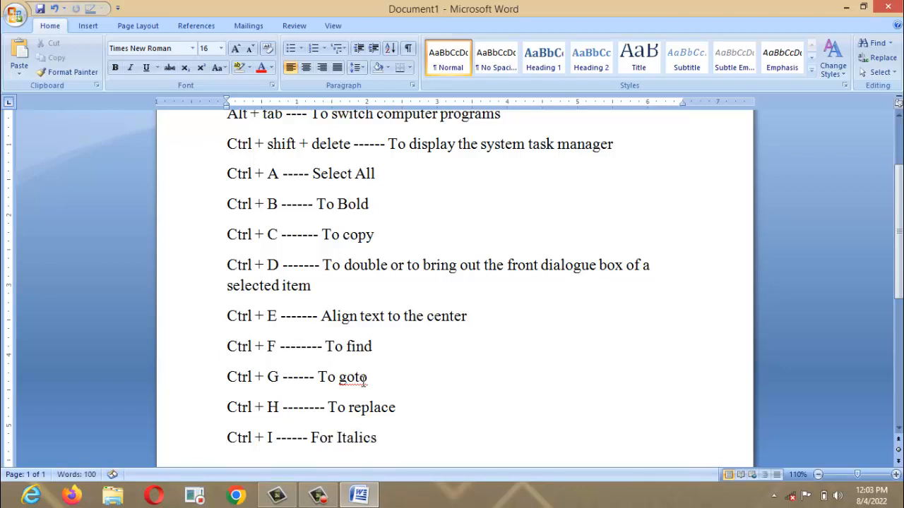
pyautogui.press('Return')
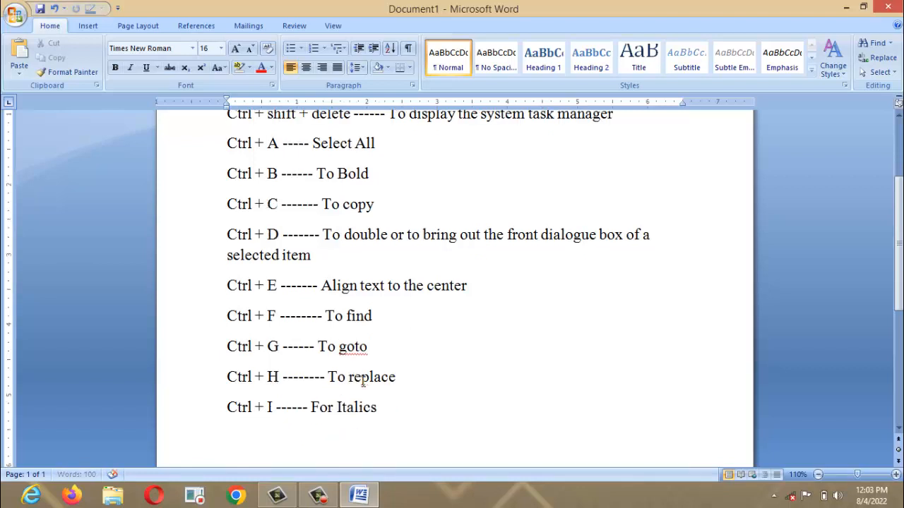
# Add the entry "Ctrl + J ------- Justify" and start a new line
pyautogui.write('Ctrl + J ')
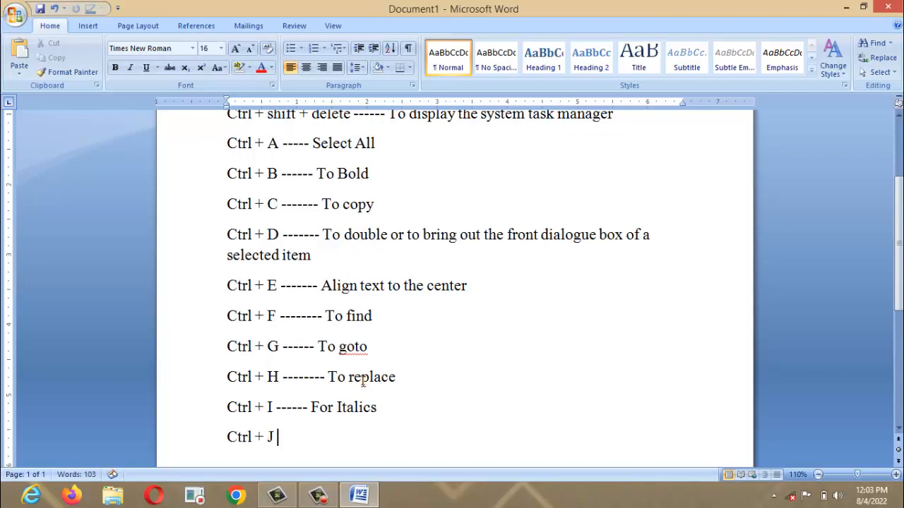
pyautogui.write('------- Jus')
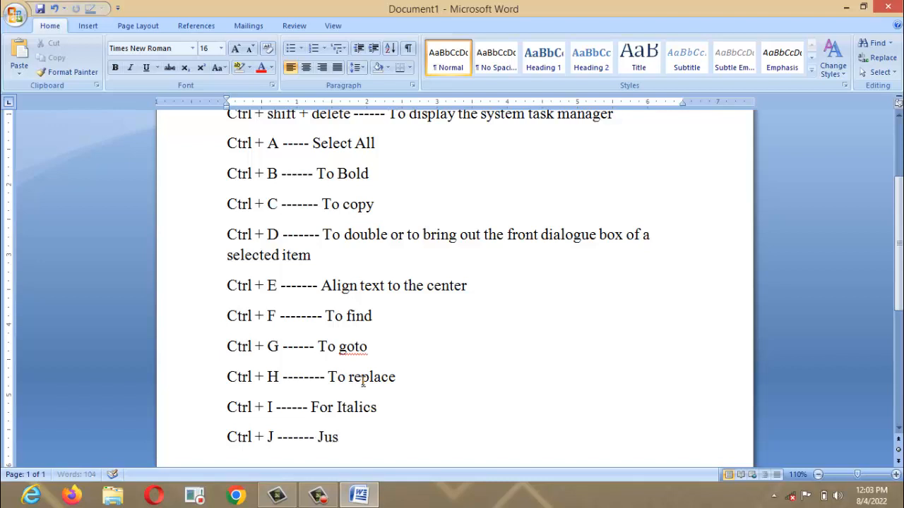
pyautogui.write('tify')
pyautogui.press('Return')
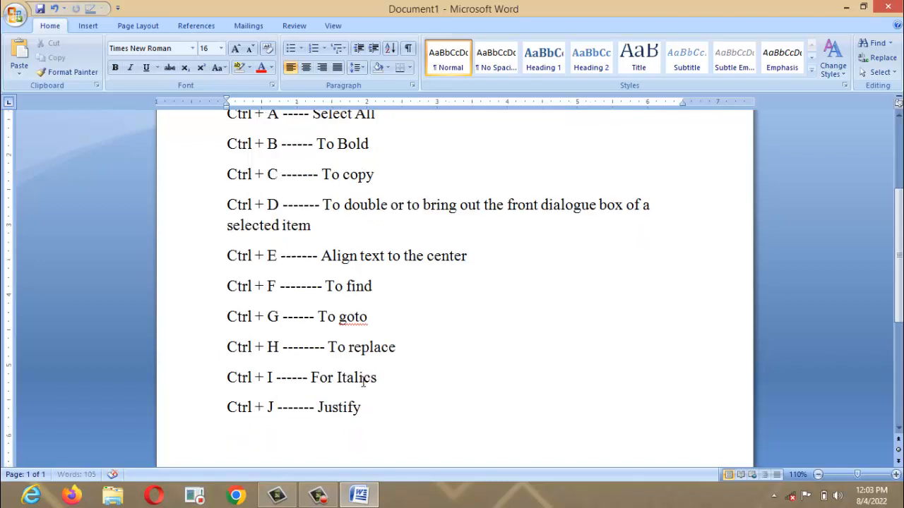
# Add the entry "Ctrl + K ------- Hyperlinks" and start a new line
pyautogui.write('Ctrl + L')
pyautogui.press('BackSpace')
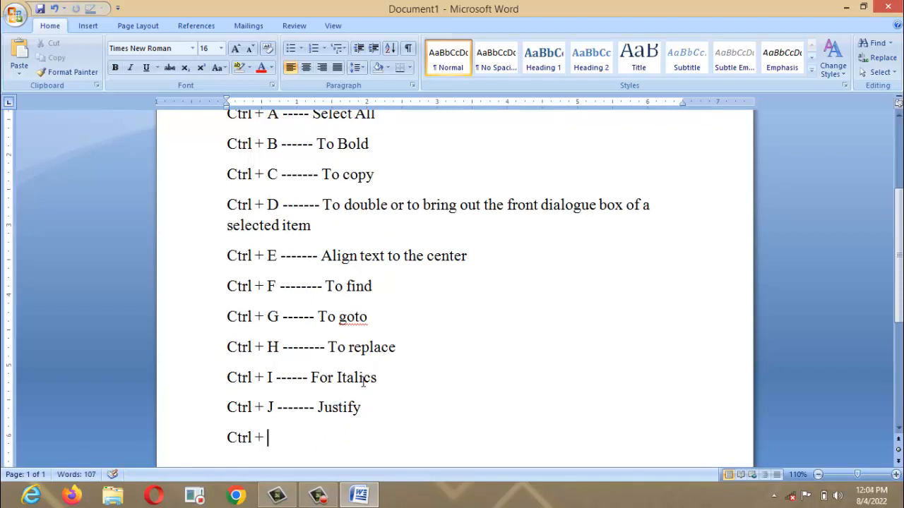
pyautogui.write('K -------')
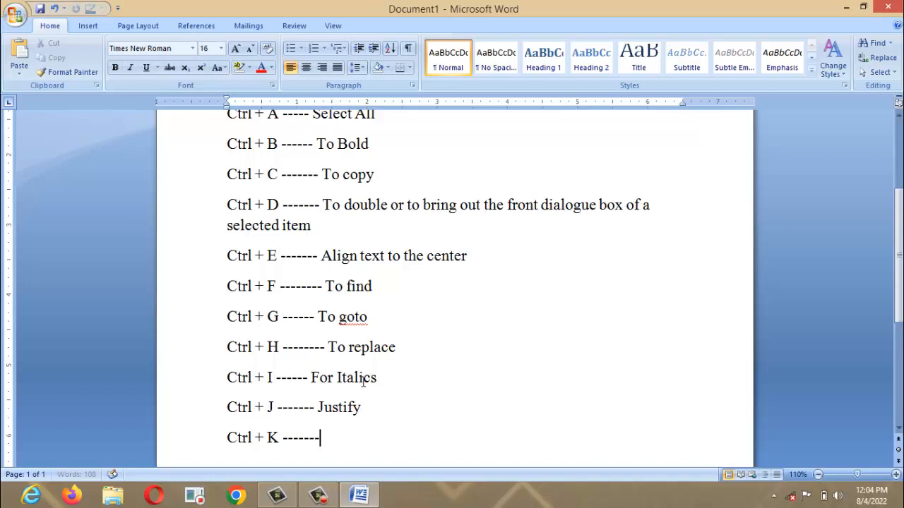
pyautogui.write(' Hyperlinks')
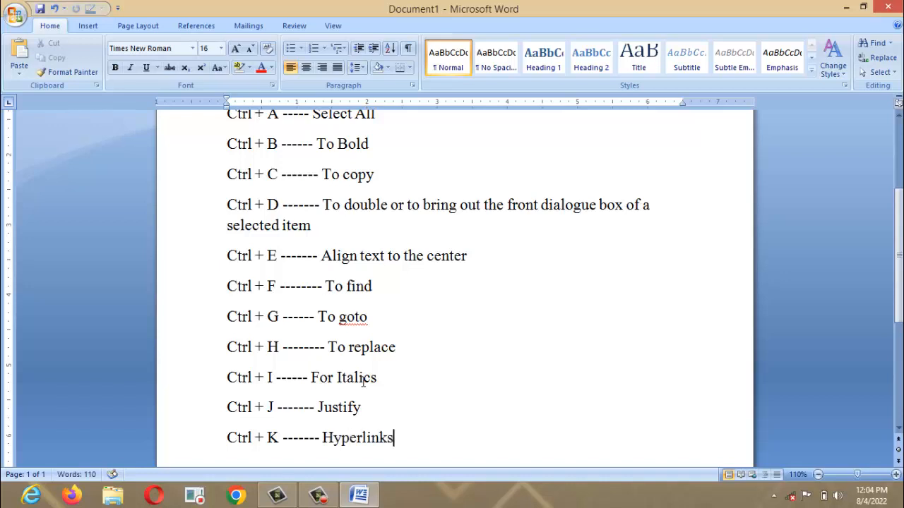
pyautogui.press('Return')
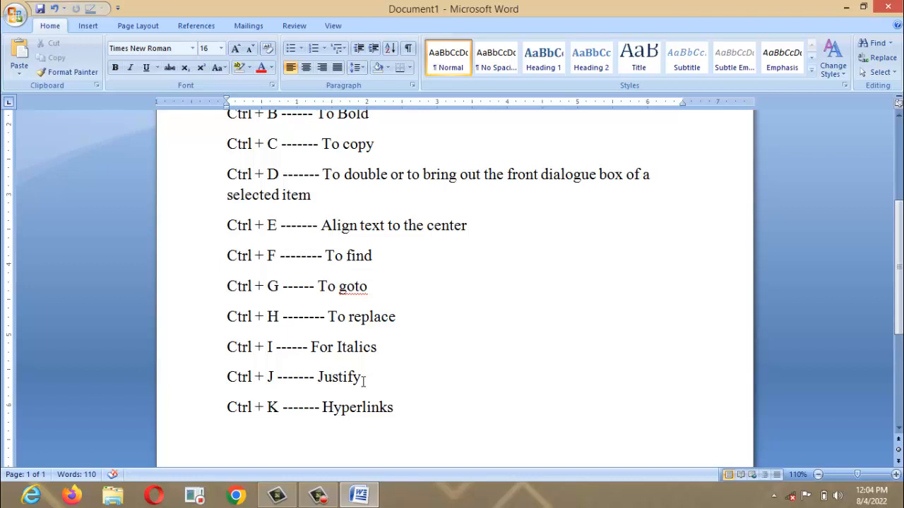
# Add the entry "Ctrl + click ----- to follow hyperlink" and start a new line
pyautogui.write('Ctrl + click')
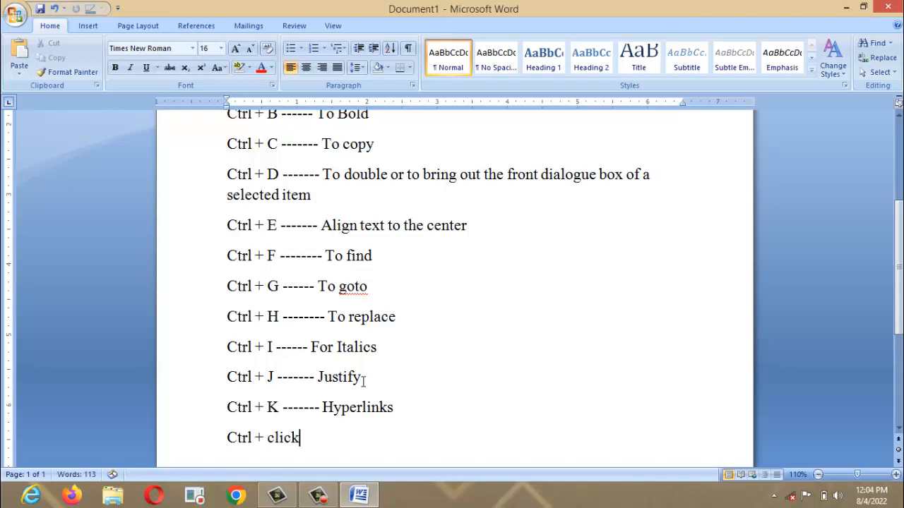
pyautogui.write(' --------')
pyautogui.press('BackSpace')
pyautogui.press('BackSpace')
pyautogui.press('BackSpace')
pyautogui.write('tpo')
pyautogui.press('BackSpace')
pyautogui.press('BackSpace')
pyautogui.write('o follow hy')
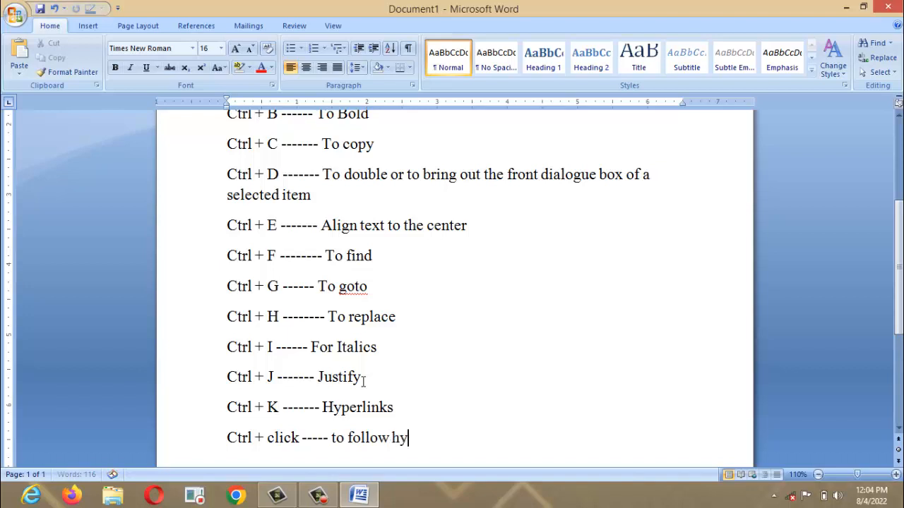
pyautogui.write('perlink')
pyautogui.press('Return')
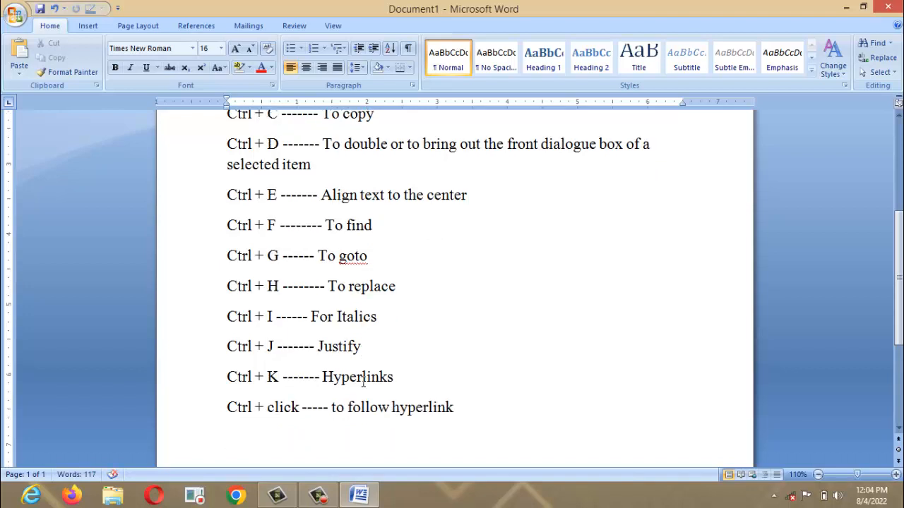
# Add the entry "Ctrl + L --------- Is to shift text to the left" and start a new line
pyautogui.write('Ctrl + L -------p-')
pyautogui.press('BackSpace')
pyautogui.press('BackSpace')
pyautogui.press('BackSpace')
pyautogui.write('---')
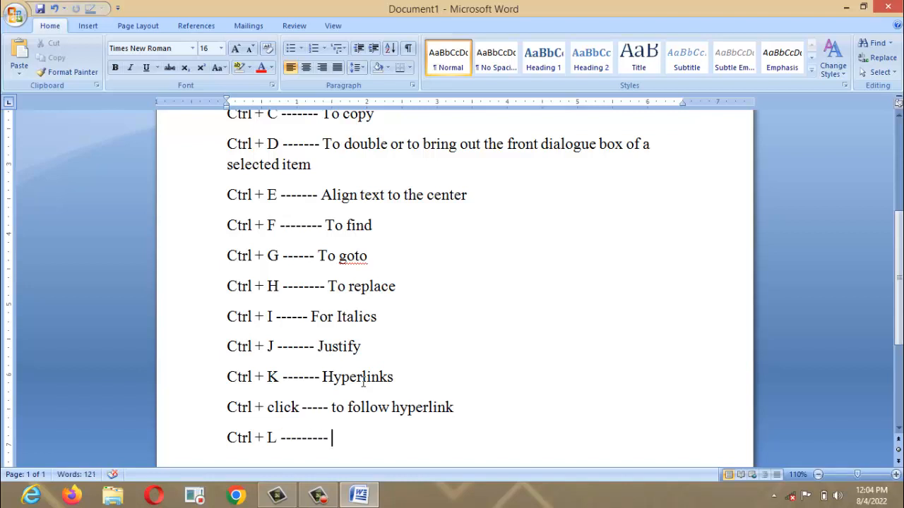
pyautogui.write(' Is to shi')
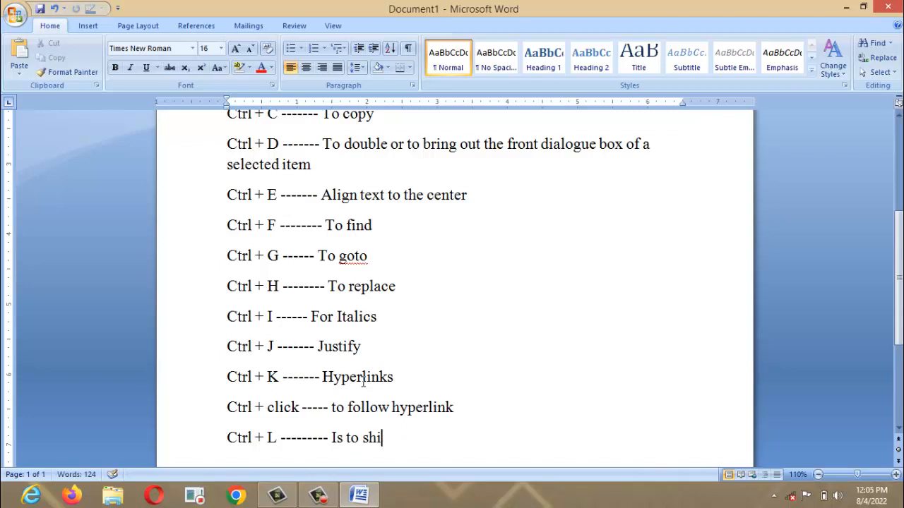
pyautogui.write('ft text to')
pyautogui.press('BackSpace')
pyautogui.write('o the ')
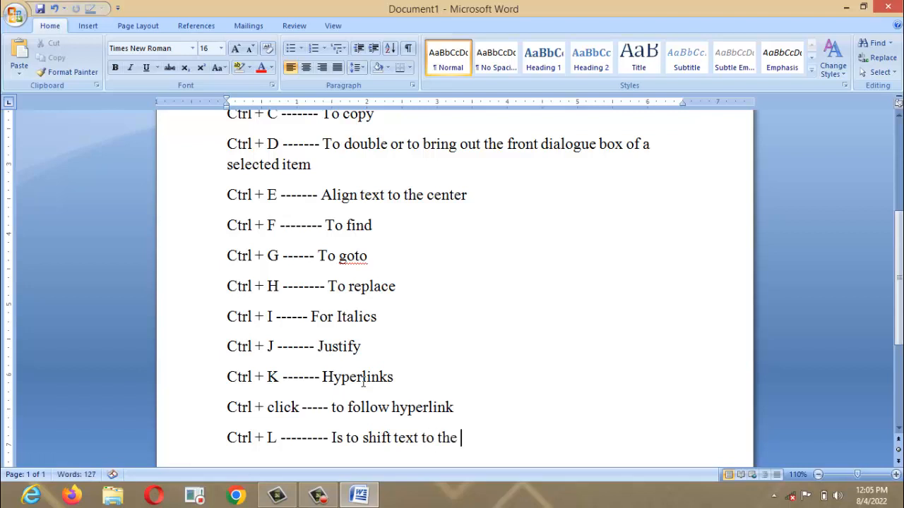
pyautogui.write('left')
pyautogui.press('Return')
# Add the entry "Ctrl + M ------- Is to shift hanging indent" and start a new line
pyautogui.write('Ctrl ')
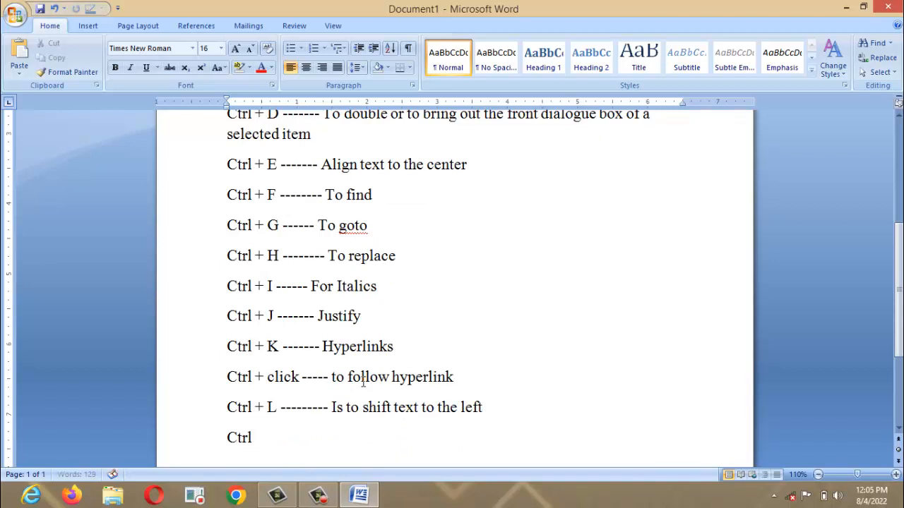
pyautogui.write('+ M')
pyautogui.write('------- Is to shifty')
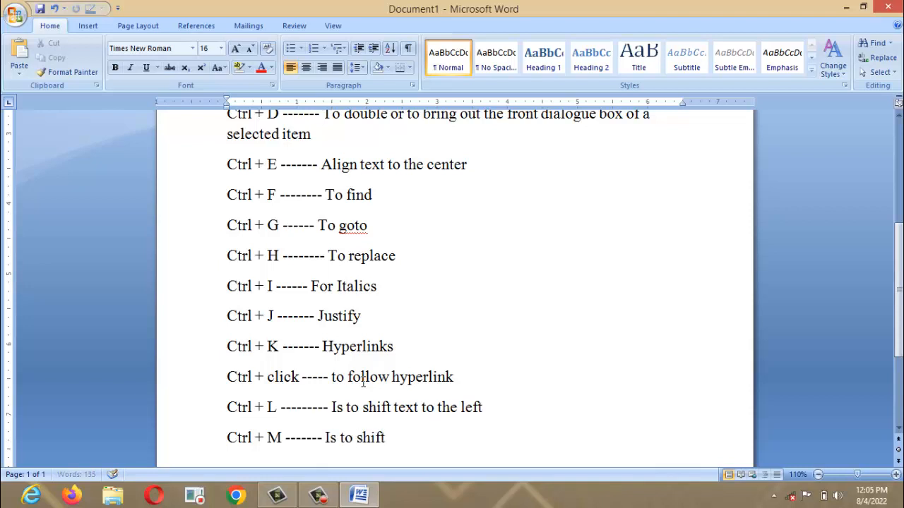
pyautogui.press('BackSpace')
pyautogui.press('BackSpace')
pyautogui.write('gh')
pyautogui.press('BackSpace')
pyautogui.press('BackSpace')
pyautogui.write('hanging')
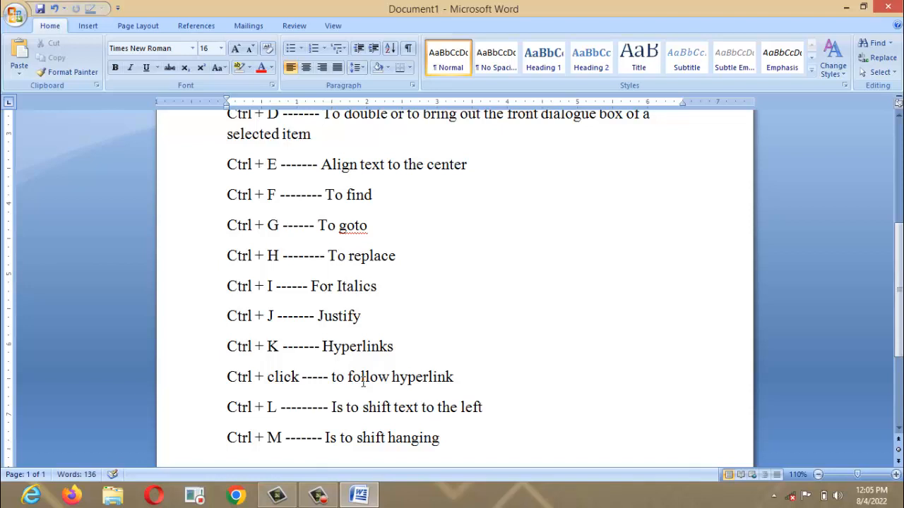
pyautogui.write(' indent')
pyautogui.press('Return')
# Begin the next entry with "Ctrl + N -------" below the Ctrl + M line
pyautogui.write('Ct')
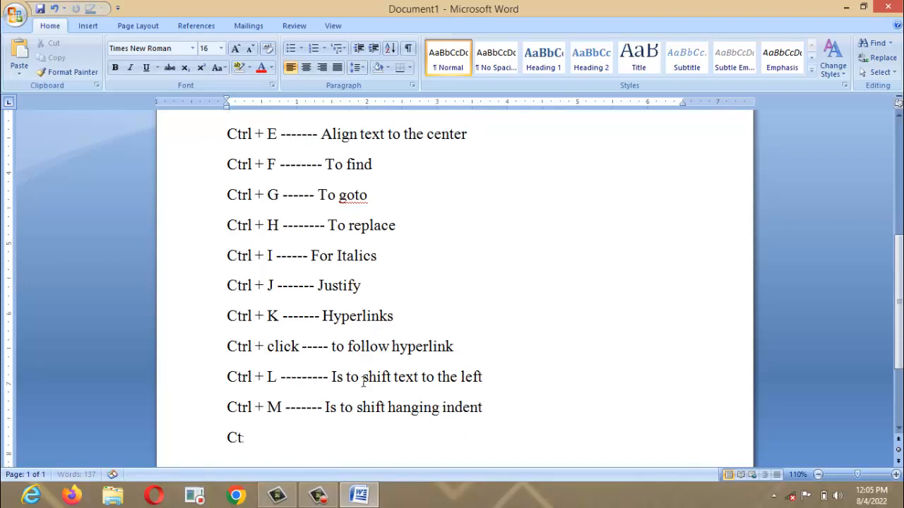
pyautogui.write('rl + N ____')
pyautogui.press('BackSpace')
pyautogui.write('-')
pyautogui.write('--- ')
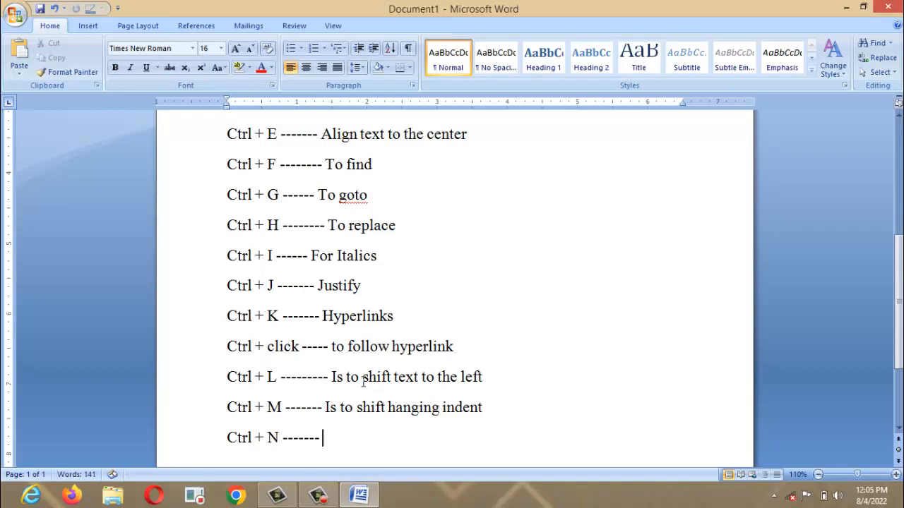
# Complete the Ctrl + N entry with "Is to open new document" and start a new line
pyautogui.write('Is to n')
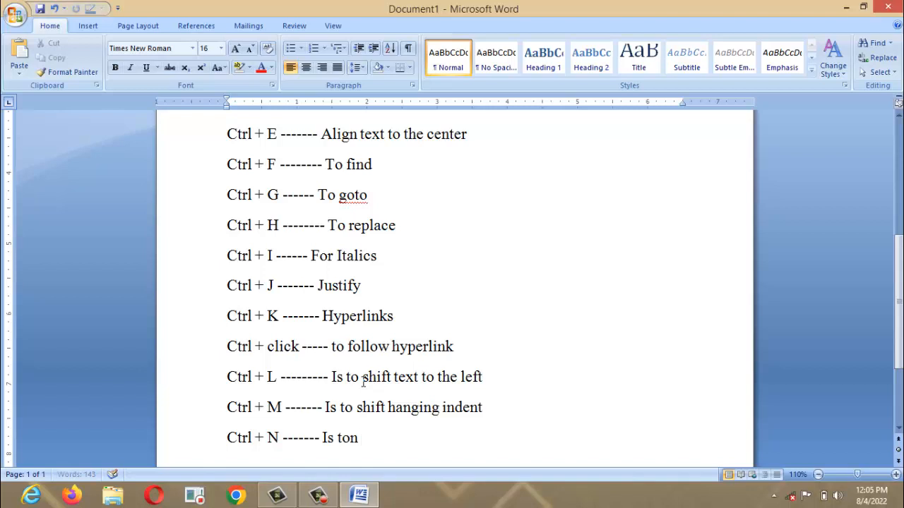
pyautogui.press('BackSpace')
pyautogui.write('opre')
pyautogui.press('BackSpace')
pyautogui.write('n')
pyautogui.press('BackSpace')
pyautogui.press('BackSpace')
pyautogui.write('en new d')
pyautogui.write('mwent')
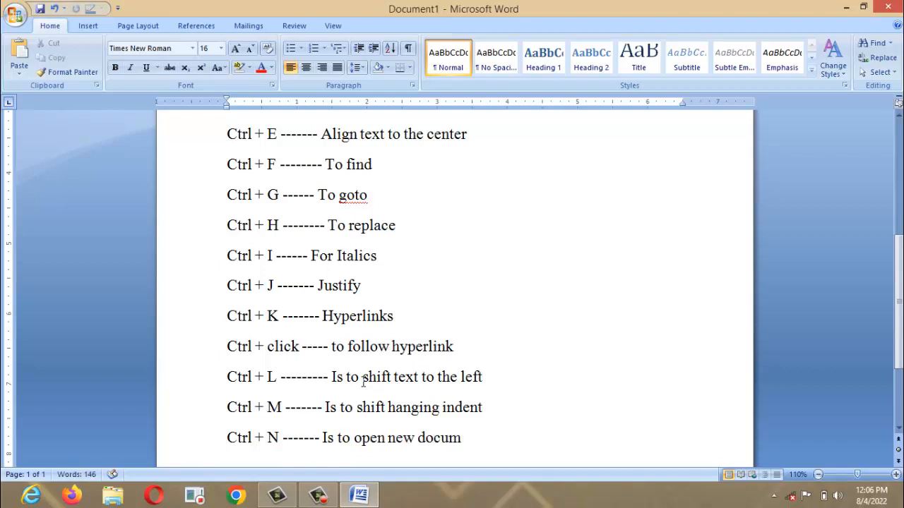
pyautogui.press('BackSpace')
pyautogui.press('BackSpace')
pyautogui.press('BackSpace')
pyautogui.press('BackSpace')
pyautogui.write('ent')
pyautogui.press('Return')
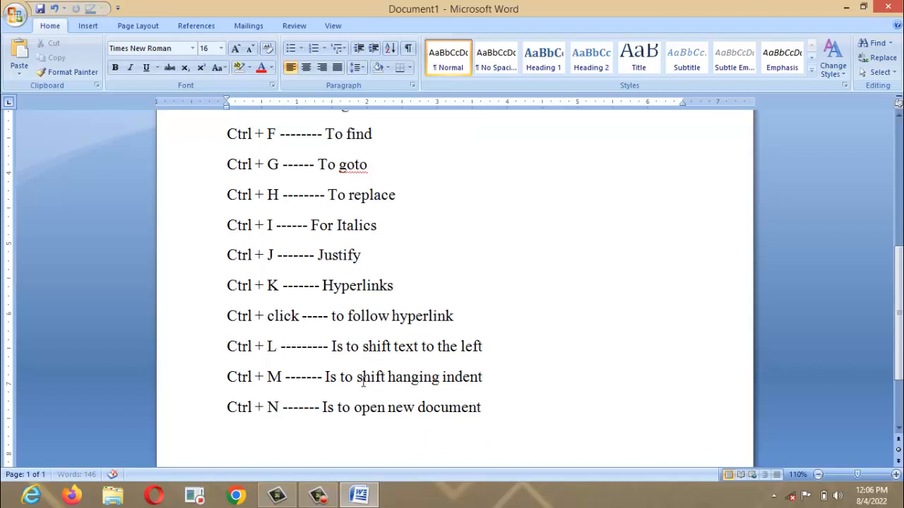
# Add the entry "Ctrl + O -------- is to open saved document" below the Ctrl + N line
pyautogui.write('Ctrl + ')
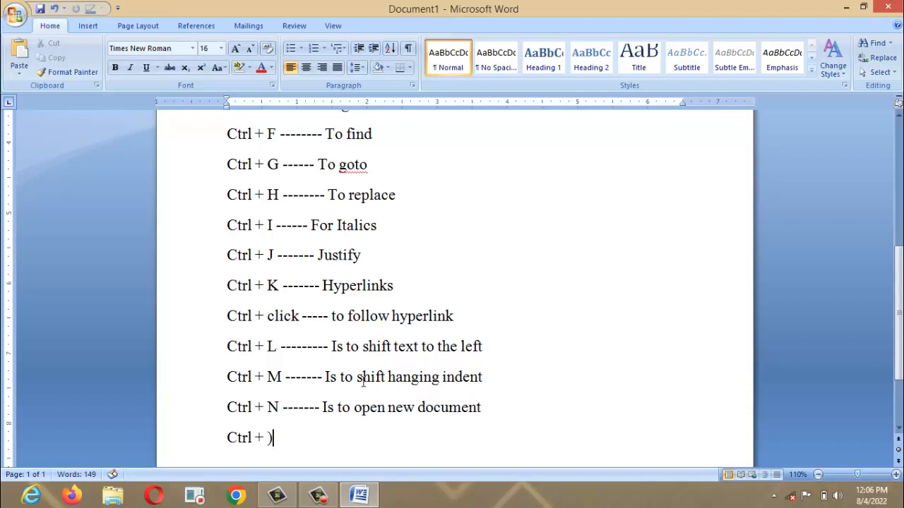
pyautogui.write('o')
pyautogui.press('BackSpace')
pyautogui.write('O -------- is to ')
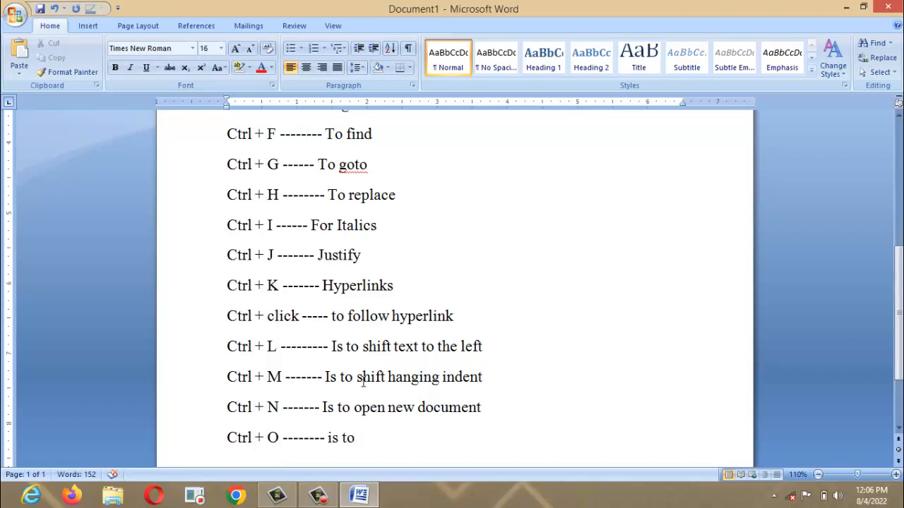
pyautogui.write('open saved ')
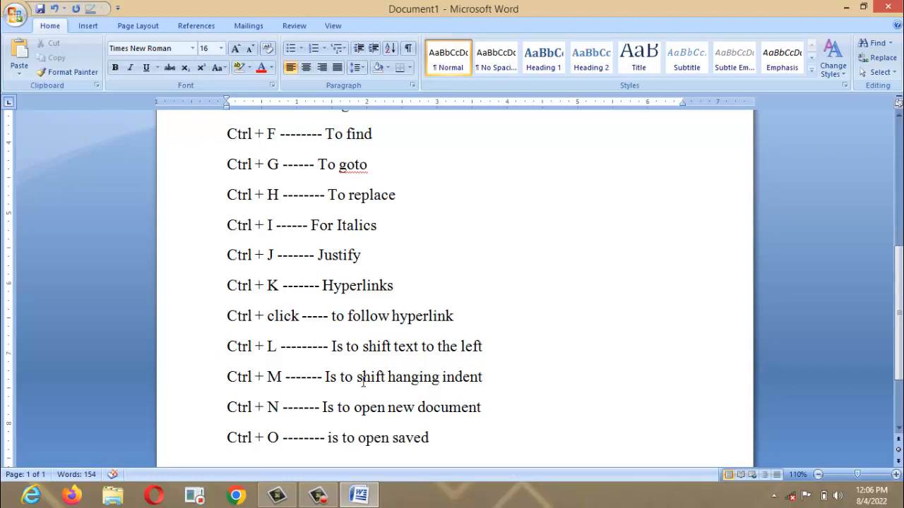
pyautogui.write('document')
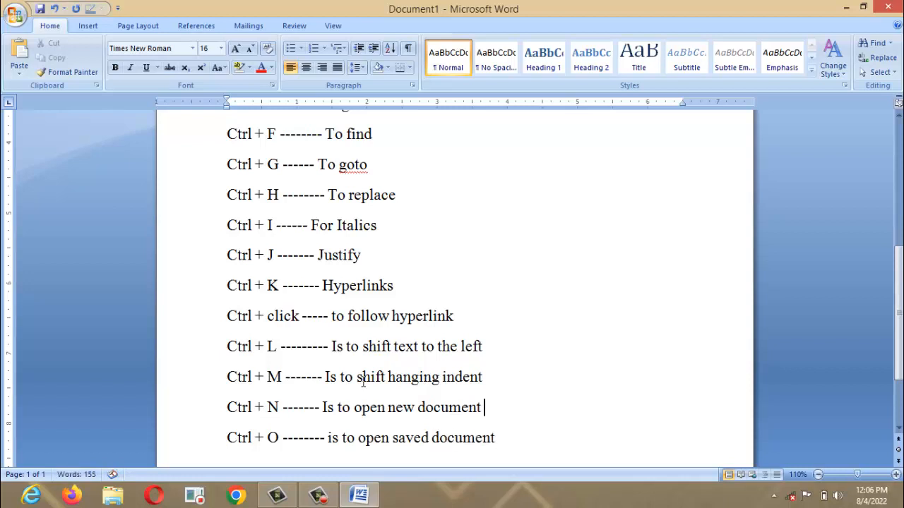
# Replace the word "open" with "create" in the Ctrl + N entry
pyautogui.press('Left')
pyautogui.press('Left')
pyautogui.press('Left')
pyautogui.press('Left')
pyautogui.press('Left')
pyautogui.press('Left')
pyautogui.press('Left')
pyautogui.press('Left')
pyautogui.press('Left')
pyautogui.press('Left')
pyautogui.press('Left')
pyautogui.press('Left')
pyautogui.press('Left')
pyautogui.press('Left')
pyautogui.press('Left')
pyautogui.press('Left')
pyautogui.press('Right')
pyautogui.press('Right')
pyautogui.press('Right')
pyautogui.press('BackSpace')
pyautogui.press('BackSpace')
pyautogui.press('BackSpace')
pyautogui.press('BackSpace')
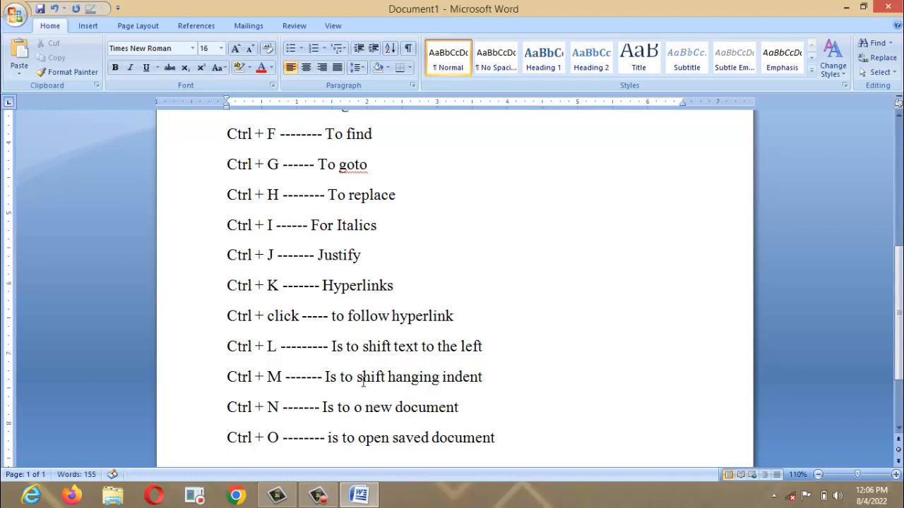
pyautogui.write('crate')
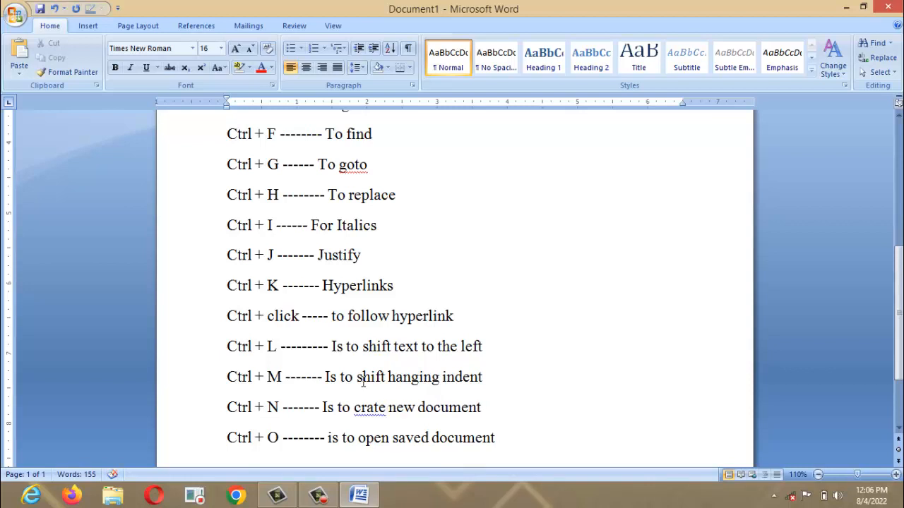
pyautogui.press('BackSpace')
pyautogui.press('BackSpace')
pyautogui.press('BackSpace')
pyautogui.write('eate')
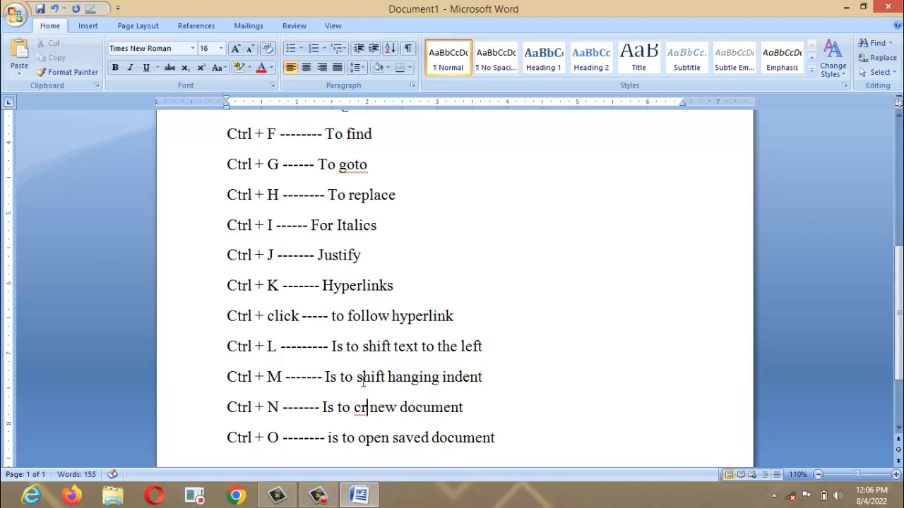
pyautogui.press('BackSpace')
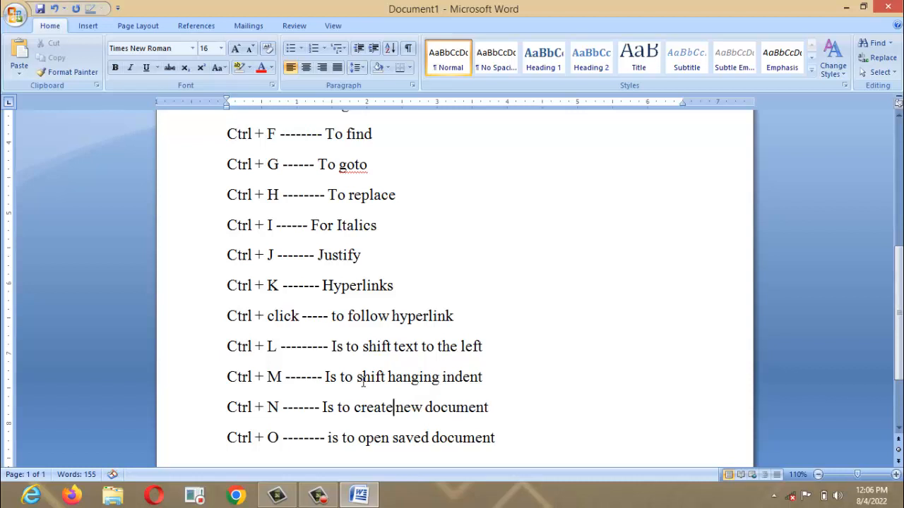
# Add the entry "Ctrl + P -------- is to print" below the Ctrl + O line and start a new line
pyautogui.press('Down')
pyautogui.press('Right')
pyautogui.press('Right')
pyautogui.press('Right')
pyautogui.press('Right')
pyautogui.press('Right')
pyautogui.press('Right')
pyautogui.press('Right')
pyautogui.press('Right')
pyautogui.press('Right')
pyautogui.press('Right')
pyautogui.press('Right')
pyautogui.press('Right')
pyautogui.press('Right')
pyautogui.press('Right')
pyautogui.press('Return')
pyautogui.write('ctr')
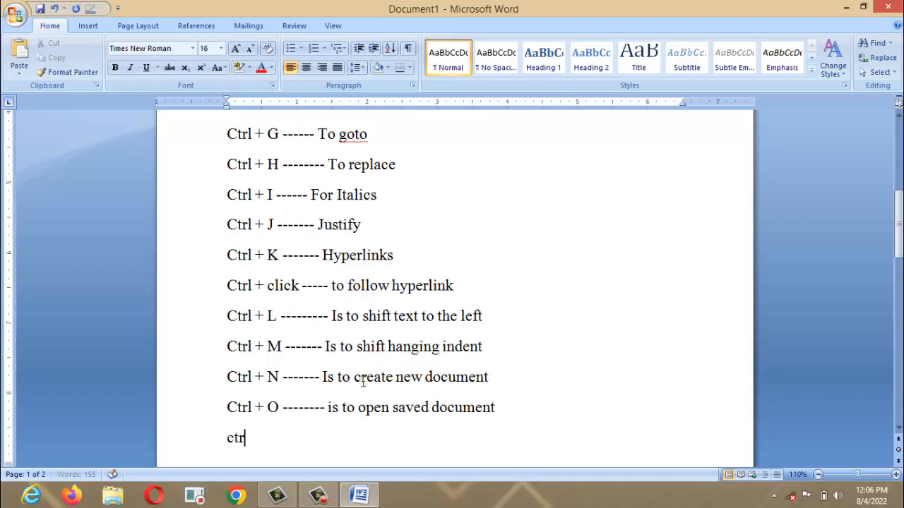
pyautogui.write('l + P -------- is to')
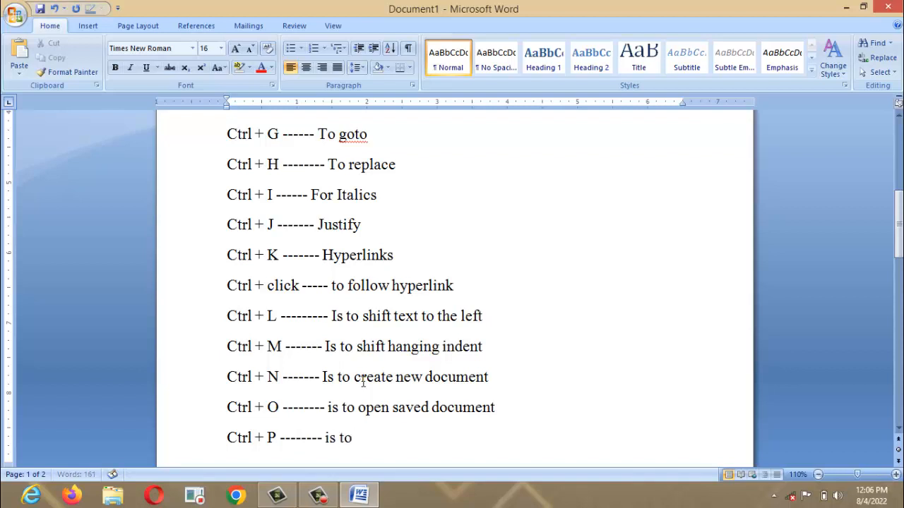
pyautogui.write(' print')
pyautogui.hotkey('ctrl', 'Return')
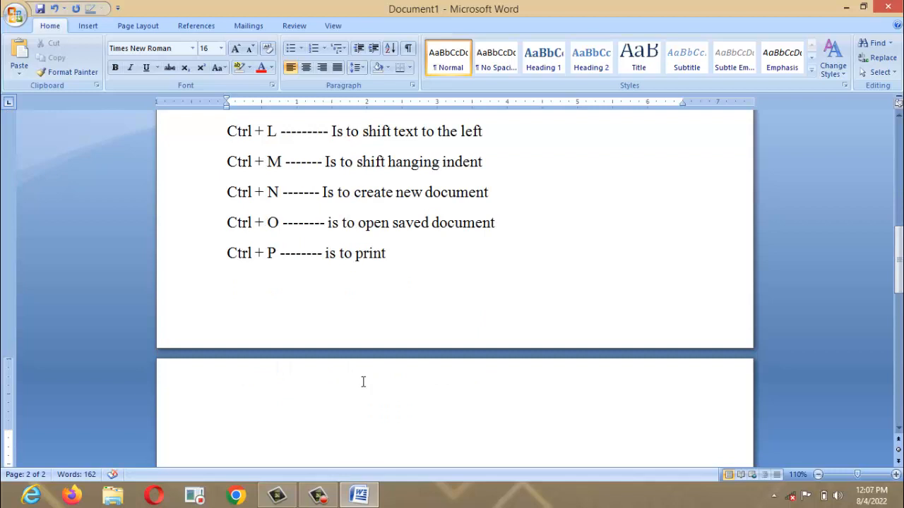
# Add the entry "Ctrl + Q --------- is to bring back hanging indent" and start a new line
pyautogui.write('Ctrl + Q ---')
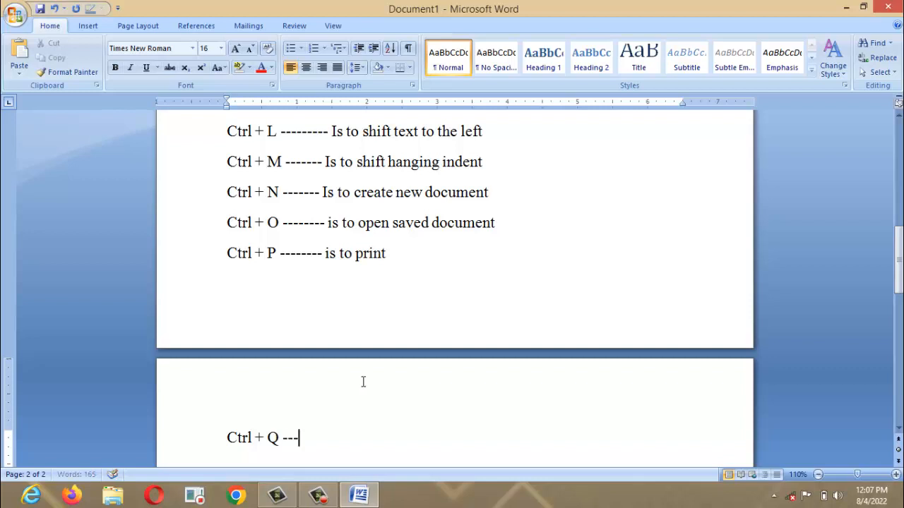
pyautogui.write('------')
pyautogui.write('is to bring')
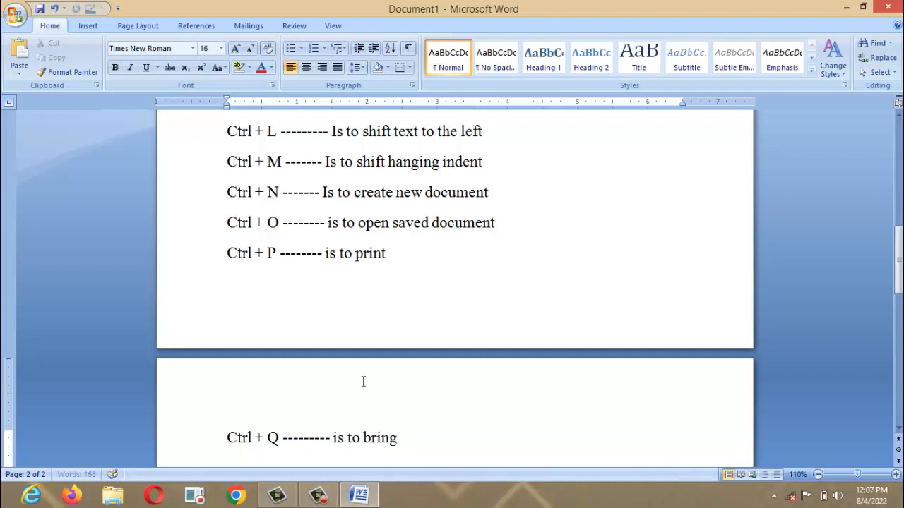
pyautogui.write(' back bNG')
pyautogui.press('BackSpace')
pyautogui.press('BackSpace')
pyautogui.press('BackSpace')
pyautogui.press('BackSpace')
pyautogui.write('hangig')
pyautogui.press('BackSpace')
pyautogui.write('ng ')
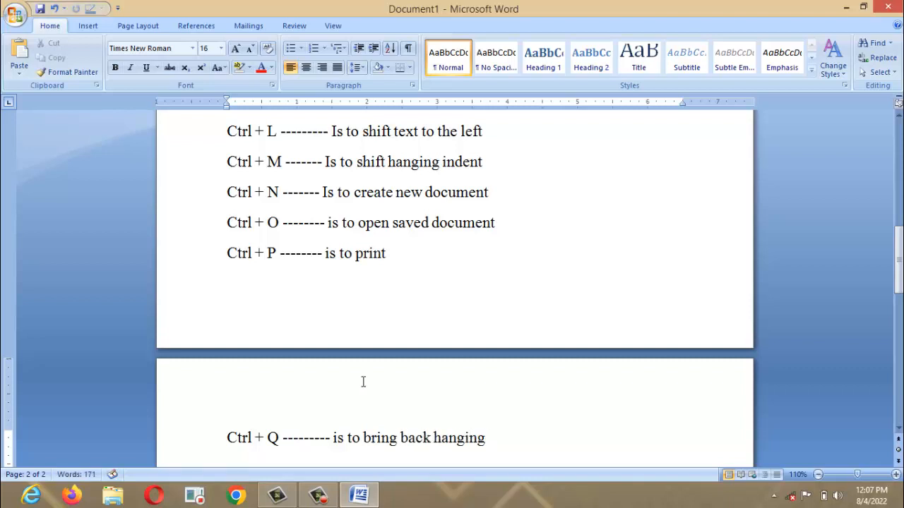
pyautogui.write('indent')
pyautogui.press('Return')
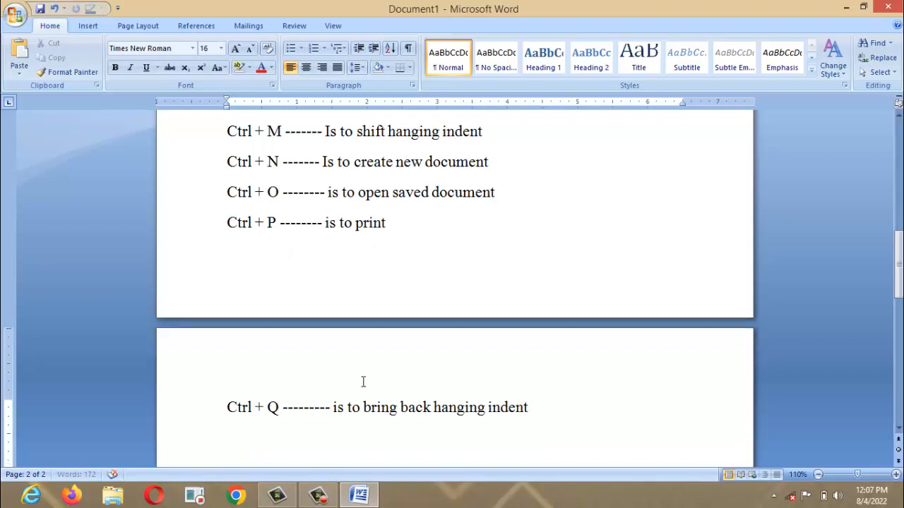
# Add the entry "Ctrl + R -------- Is to shift text to the right" and start a new line
pyautogui.write('Ctrl +')
pyautogui.write('R')
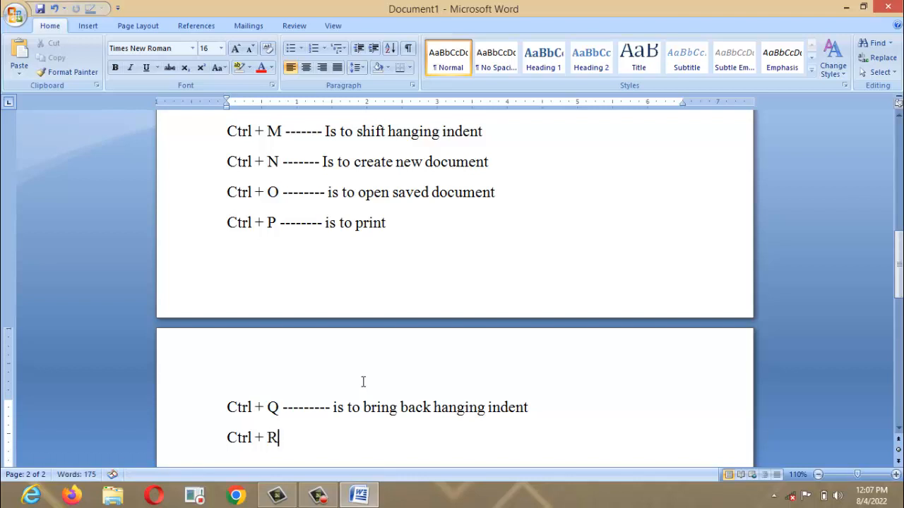
pyautogui.write(' -------- Is to s')
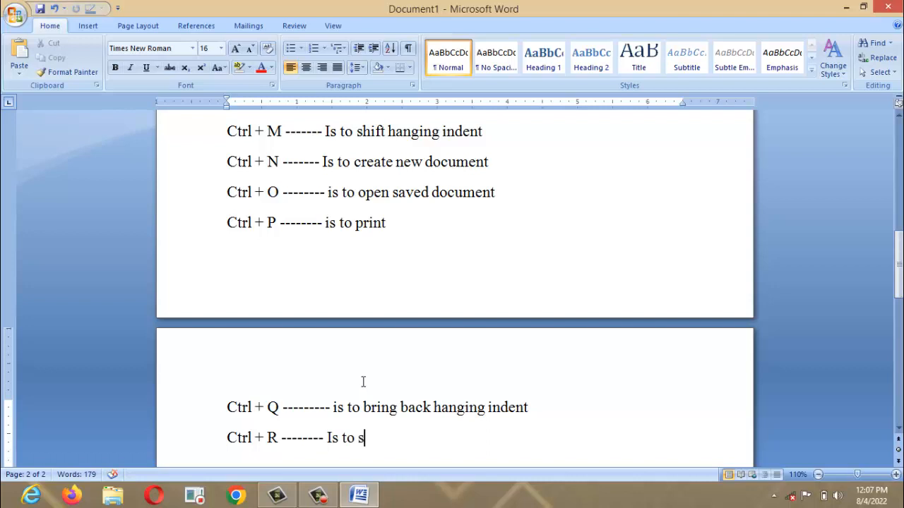
pyautogui.press('BackSpace')
pyautogui.write('shifty')
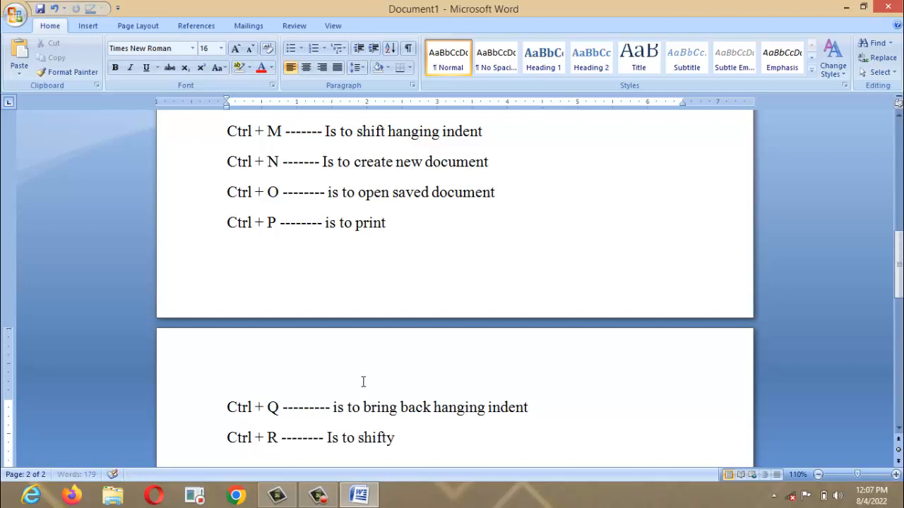
pyautogui.press('BackSpace')
pyautogui.write('text to the')
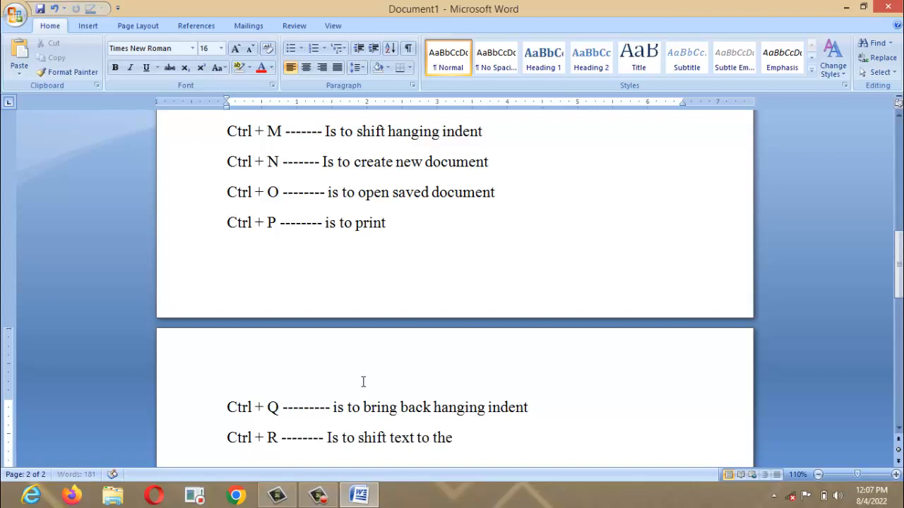
pyautogui.write(' right')
pyautogui.press('Return')
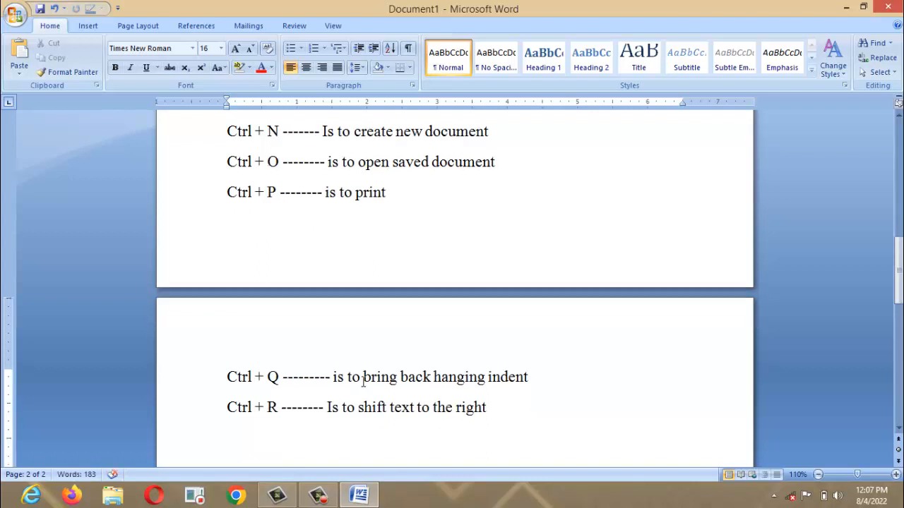
# Add the entry "Ctrl + S -------- Is to save" and start a new line
pyautogui.write('ctrl + S ---')
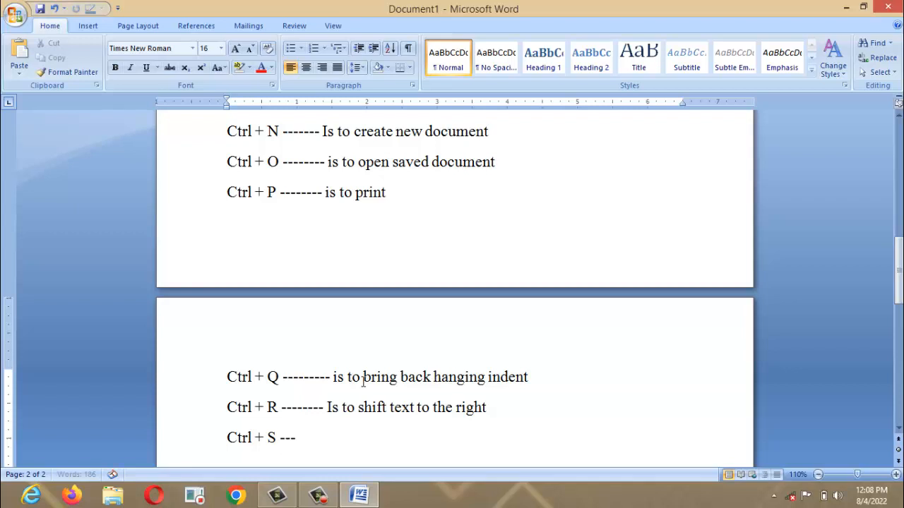
pyautogui.write('----- Is to save')
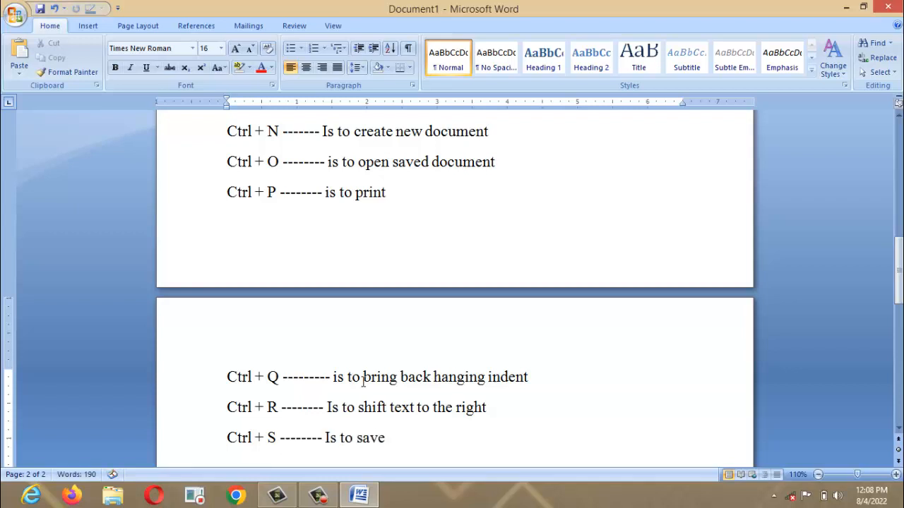
pyautogui.press('Return')
# Add the entry "Ctrl + T ------- is to shift the left indent" and start a new line
pyautogui.write('C')
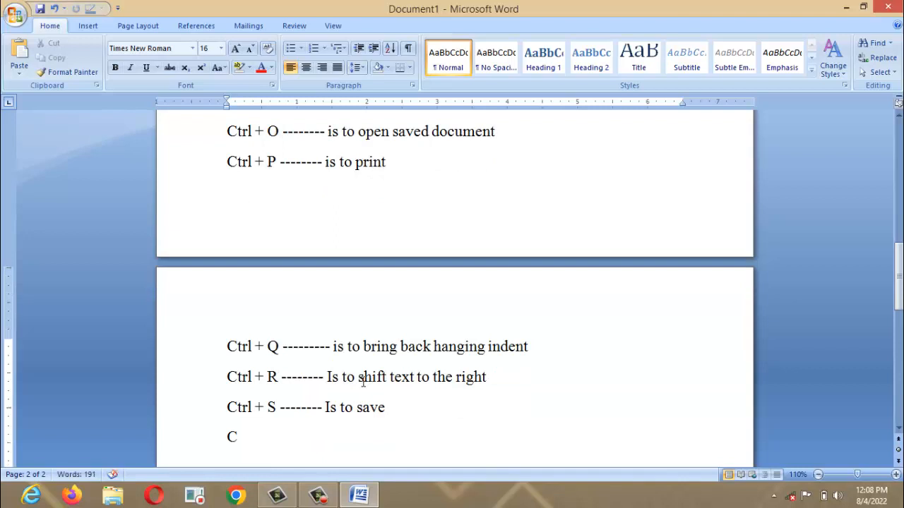
pyautogui.write('trl + T ------- is y')
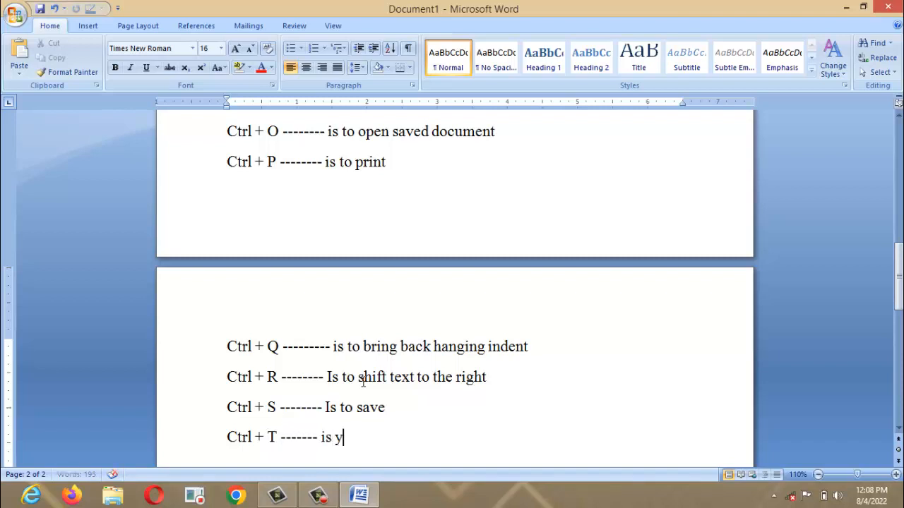
pyautogui.press('BackSpace')
pyautogui.write('to shift the left inm')
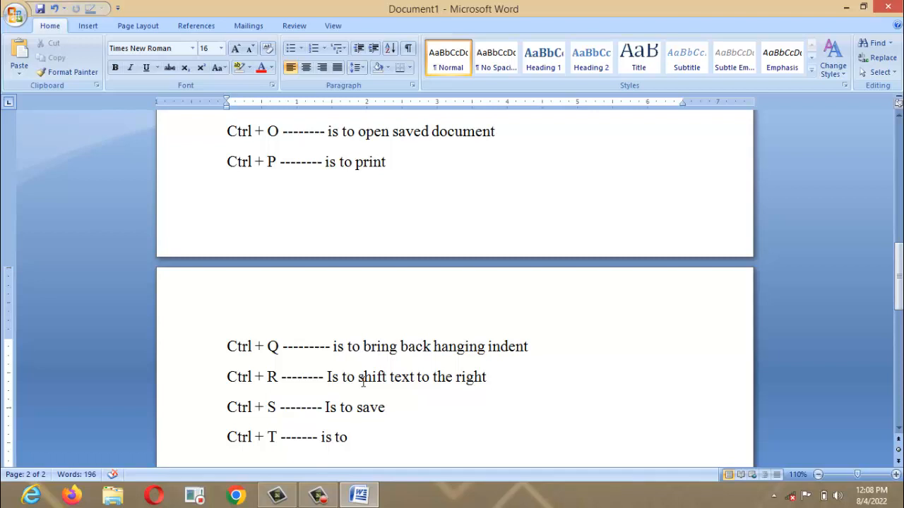
pyautogui.write('shift the ')
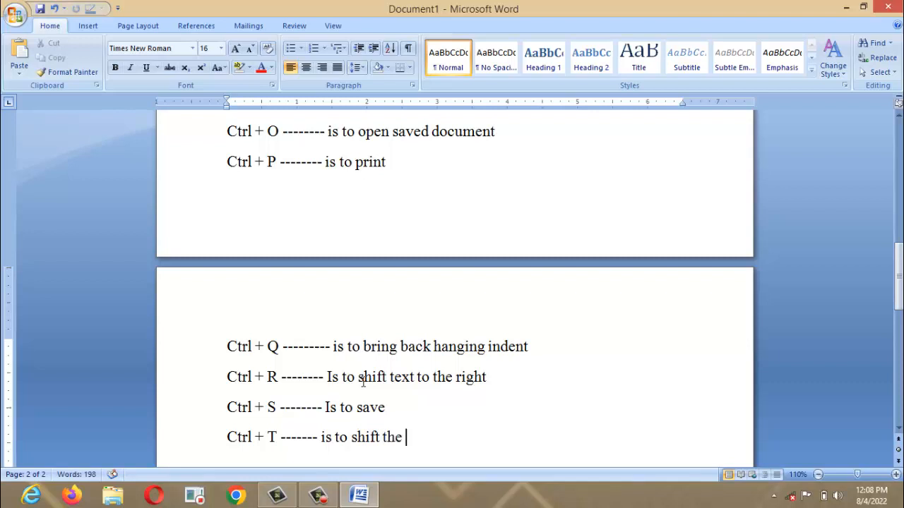
pyautogui.write('left inm')
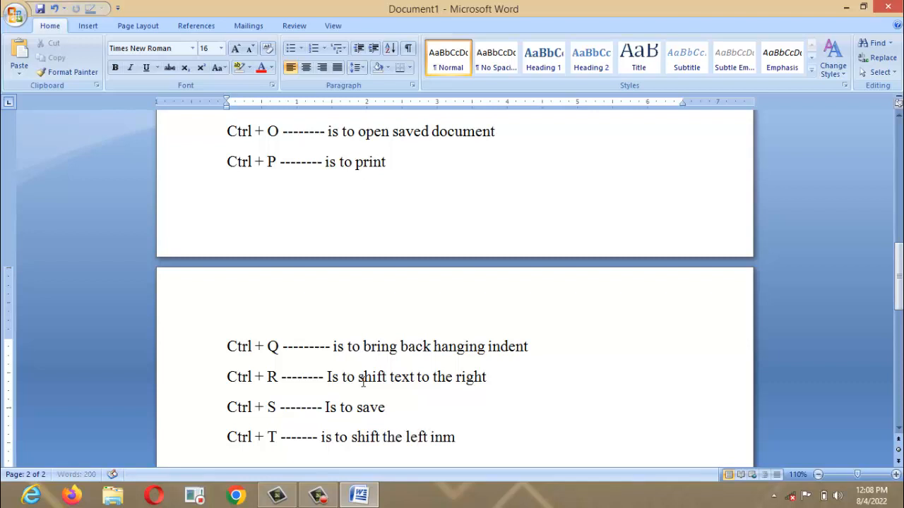
pyautogui.press('BackSpace')
pyautogui.press('BackSpace')
pyautogui.write('ndent')
pyautogui.press('Return')
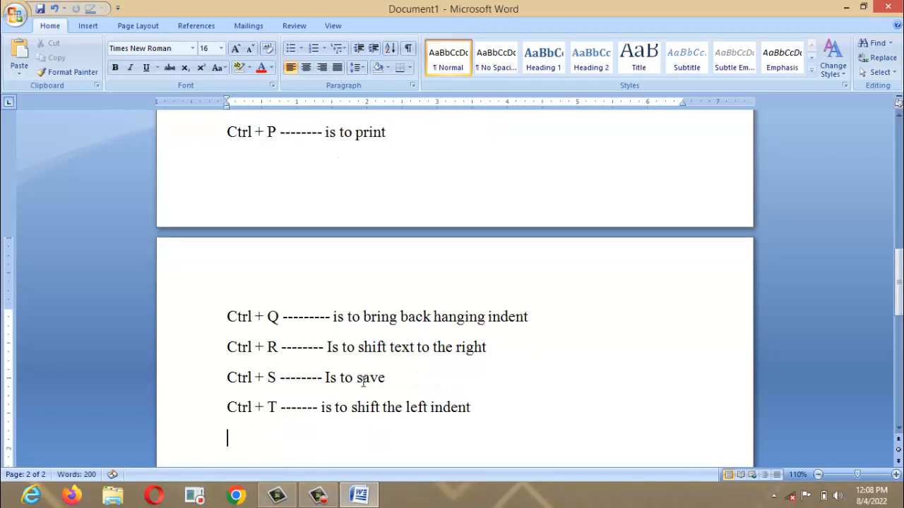
# Add the entry "Ctrl + U ----- Is to Underline" and start a new line
pyautogui.write('Ctrl + U ----- Is t')
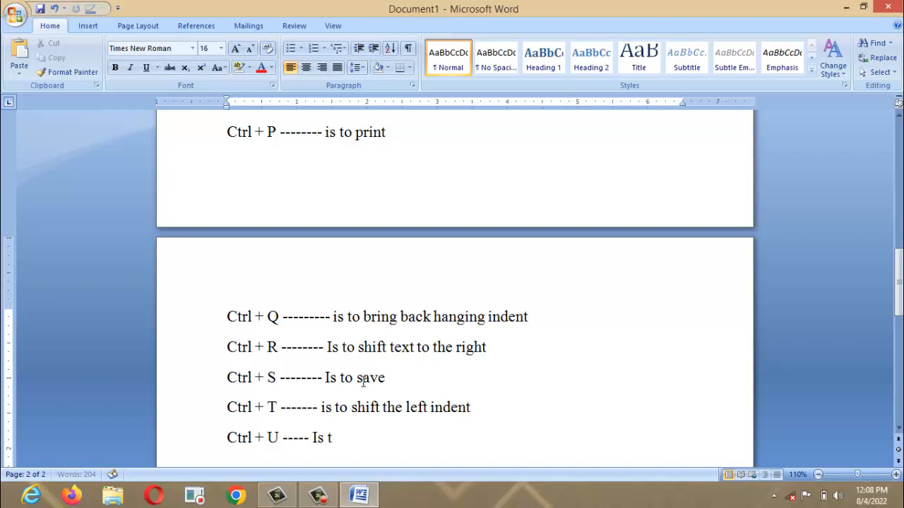
pyautogui.write('o Underline')
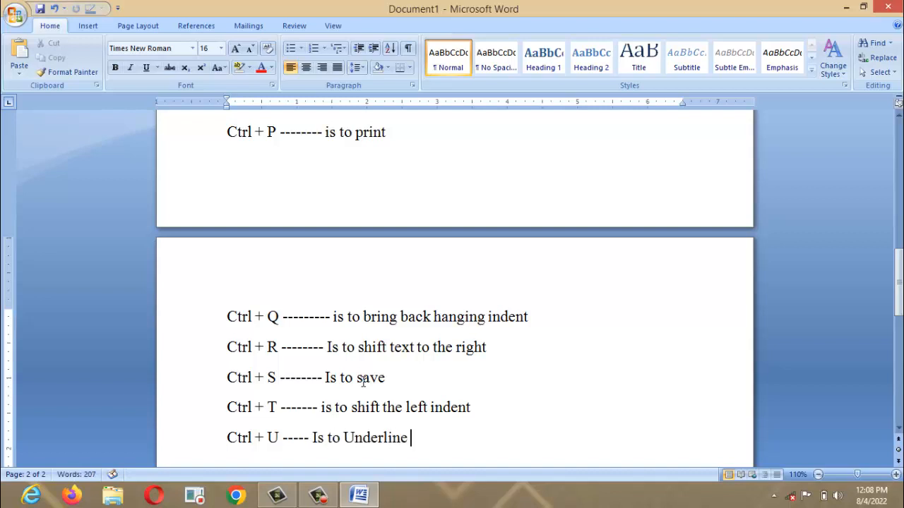
pyautogui.press('Return')
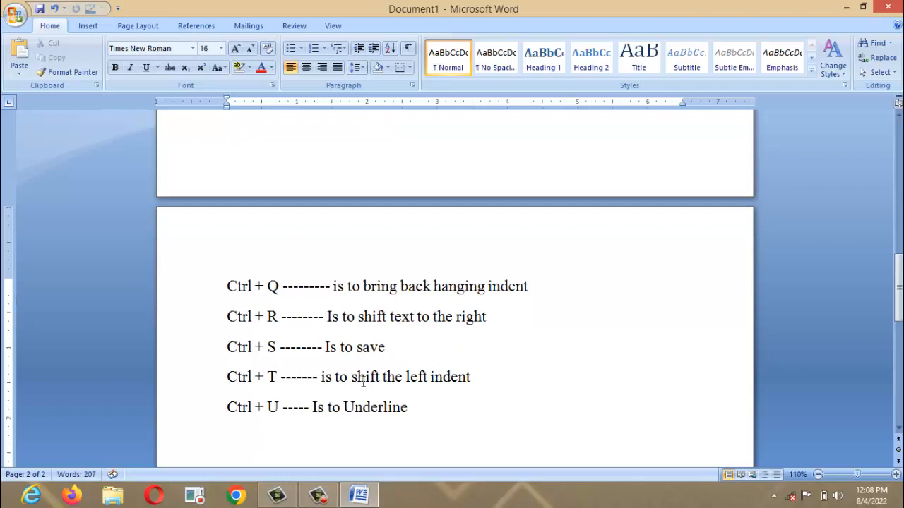
# Add the entry "Ctrl + V ------- is to paste" below the Ctrl + U line
pyautogui.write('Ctrl + V ')
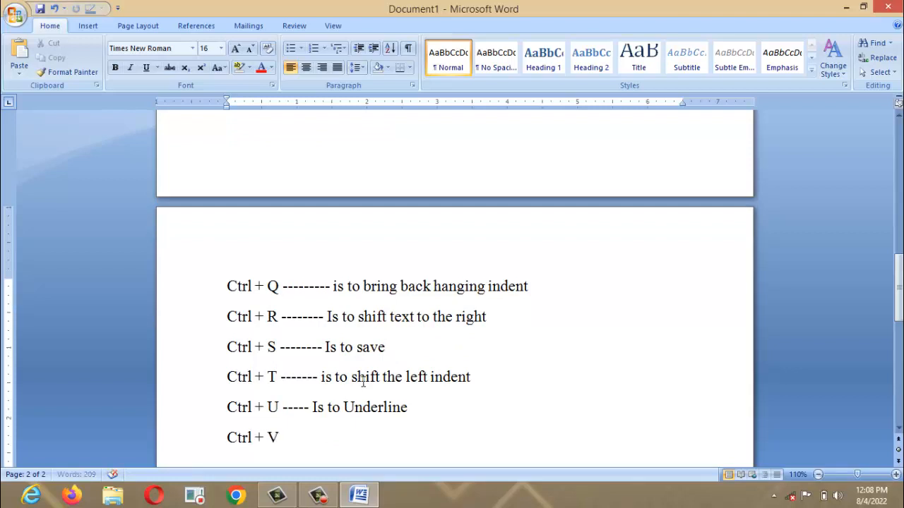
pyautogui.write('------- is to past')
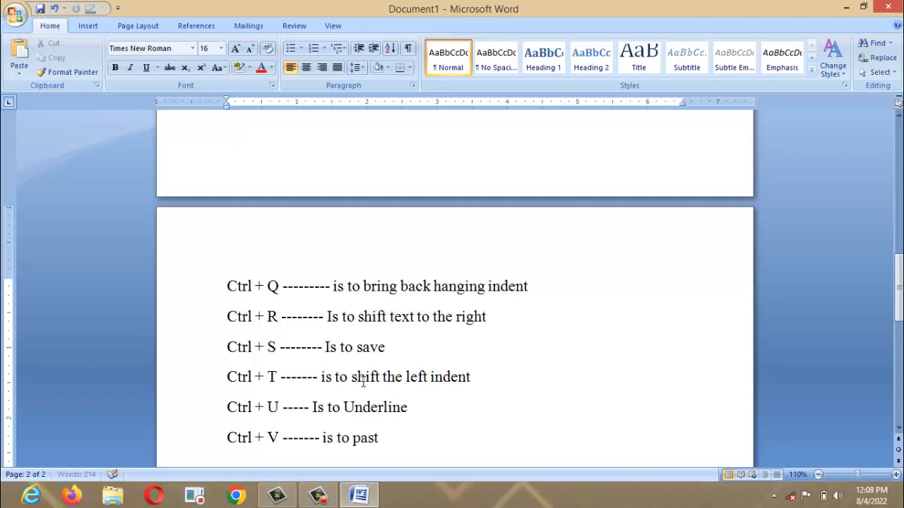
pyautogui.scroll(-1, 363, 382)
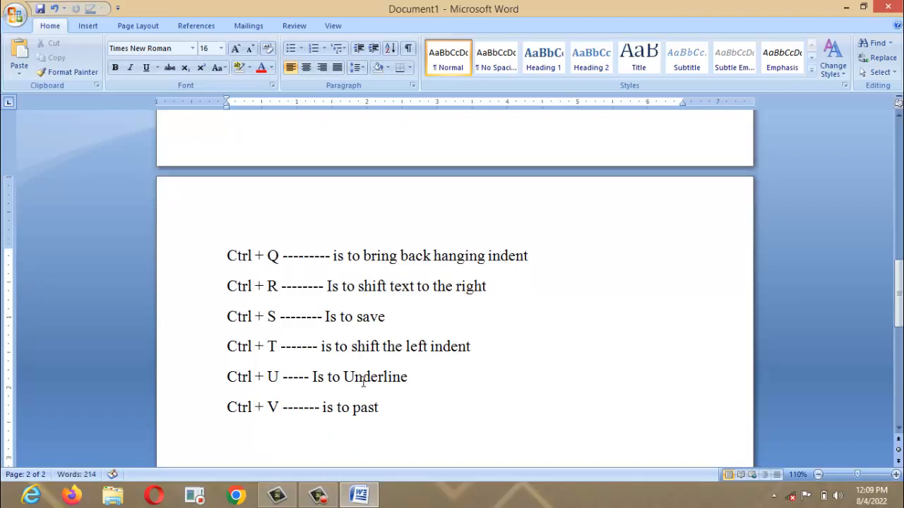
pyautogui.press('BackSpace')
pyautogui.press('BackSpace')
# Add the entry "Ctrl + W ------- is to close current document" below the Ctrl + V line and start a new line
pyautogui.write('sCttl')
pyautogui.press('BackSpace')
pyautogui.press('BackSpace')
pyautogui.press('BackSpace')
pyautogui.write('trl + W -------')
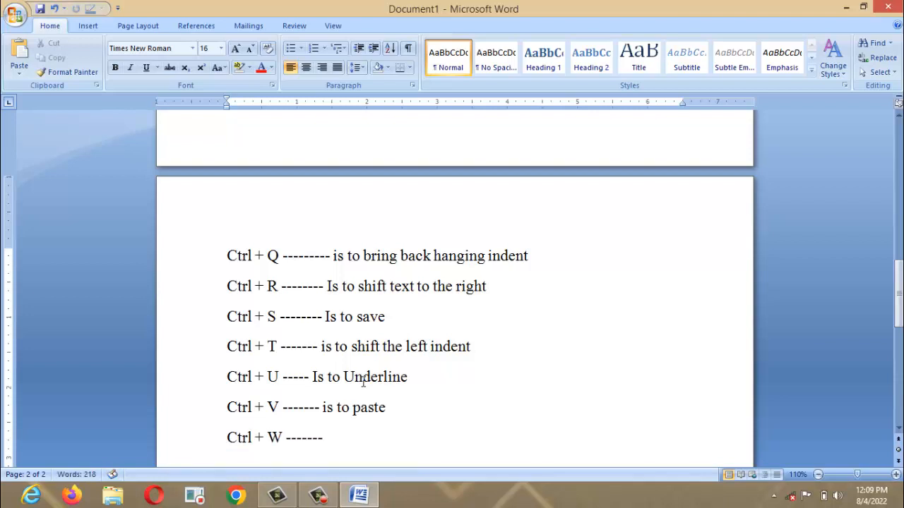
pyautogui.write(' is to close current')
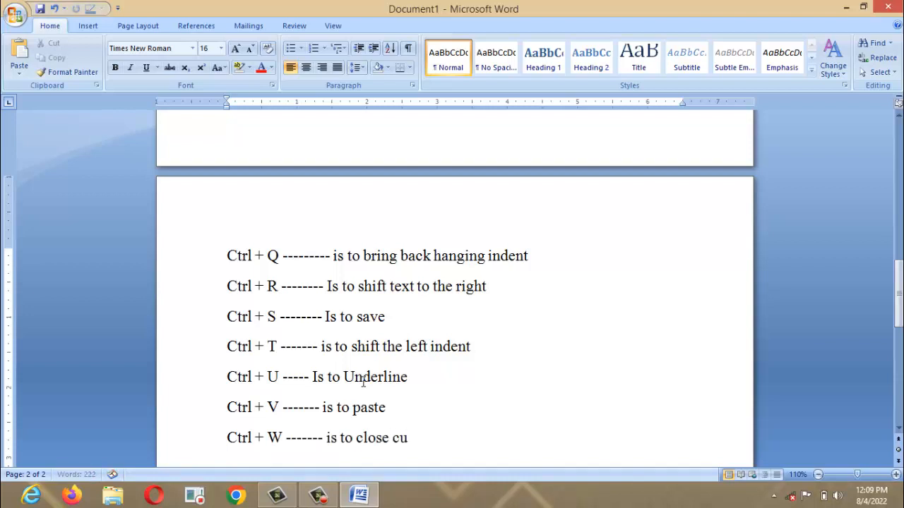
pyautogui.write('document')
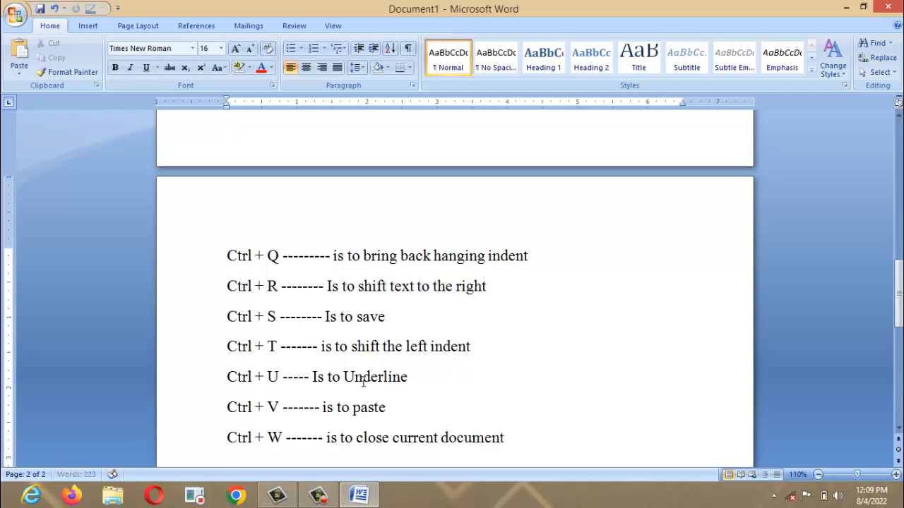
pyautogui.press('Return')
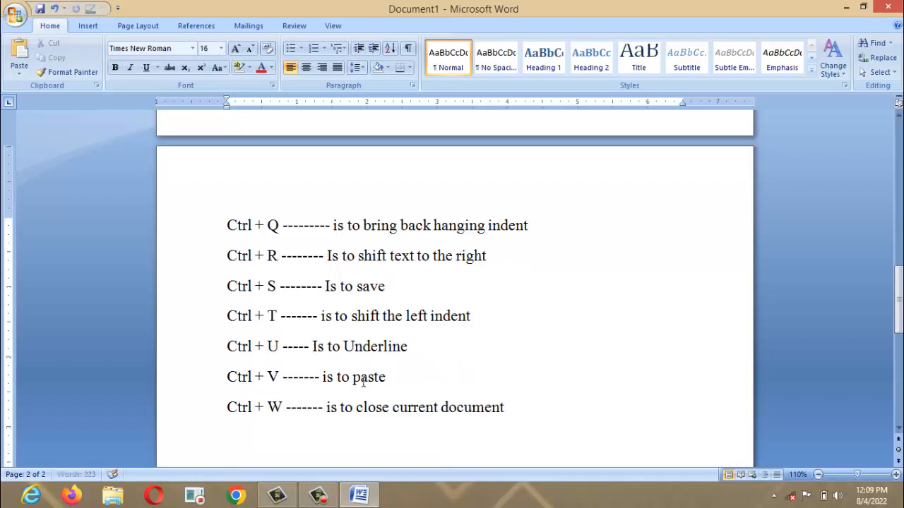
# Add the entries "Ctrl + X -------- Is to Cut" and "Ctrl + Y ------ is to redo" on separate lines, each followed by a new line
pyautogui.write('Ctrl + X ')
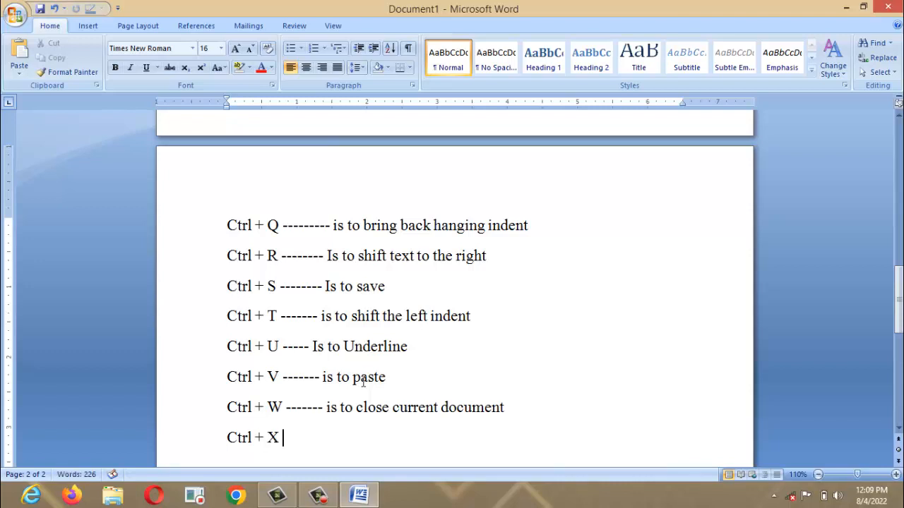
pyautogui.write('-------- Is to Cut')
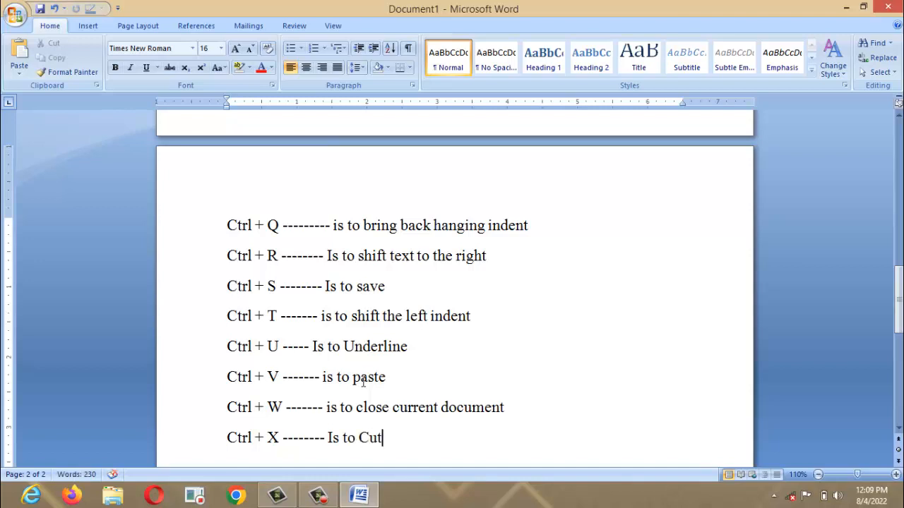
pyautogui.press('Return')
pyautogui.write('Ctrl')
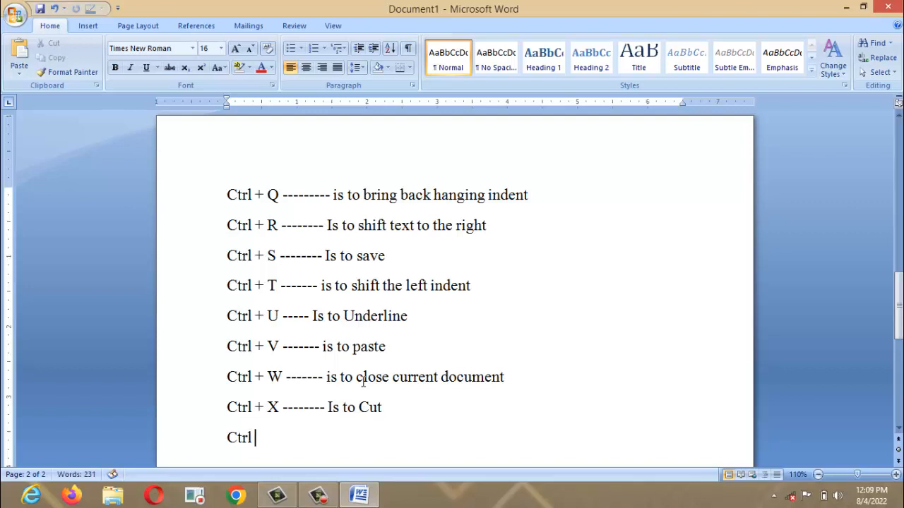
pyautogui.write(' + Y ------ is to r')
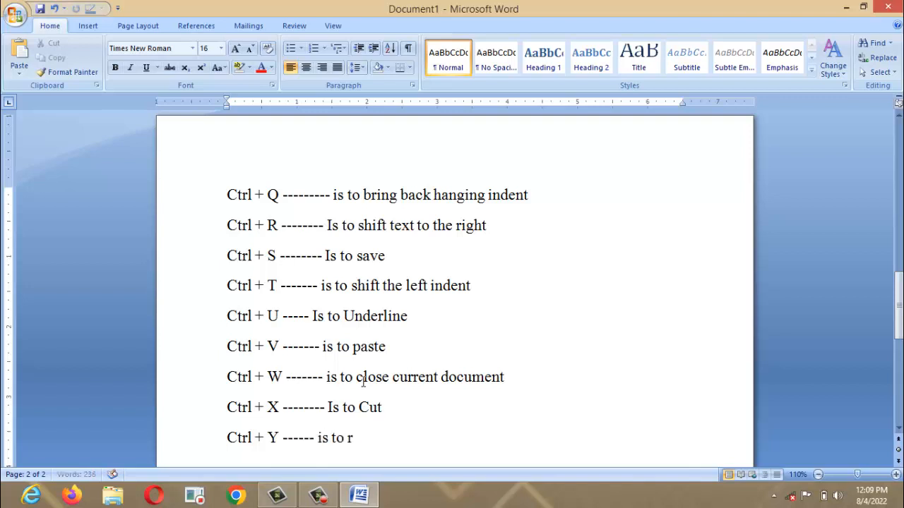
pyautogui.write('edo')
pyautogui.press('Return')
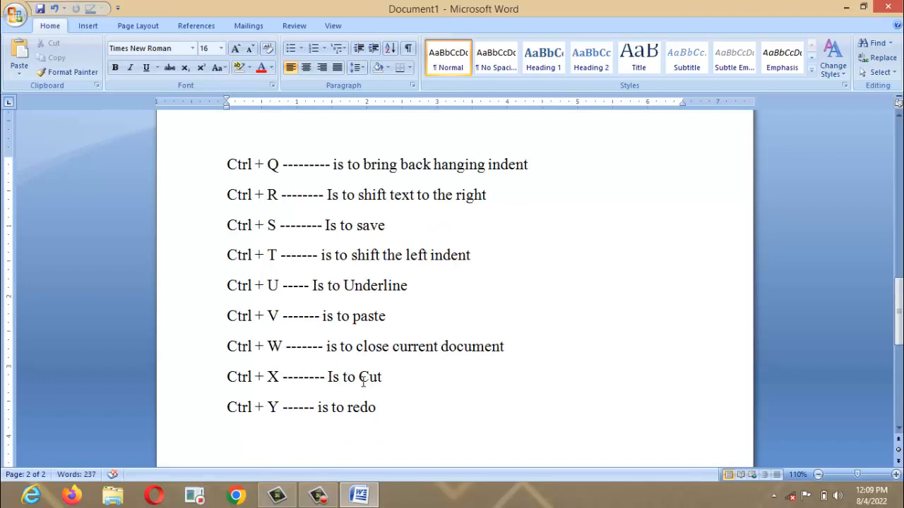
# Add the entry "Ctrl + Z ------- is to undo" and start a new line
pyautogui.write('Ctrl + X')
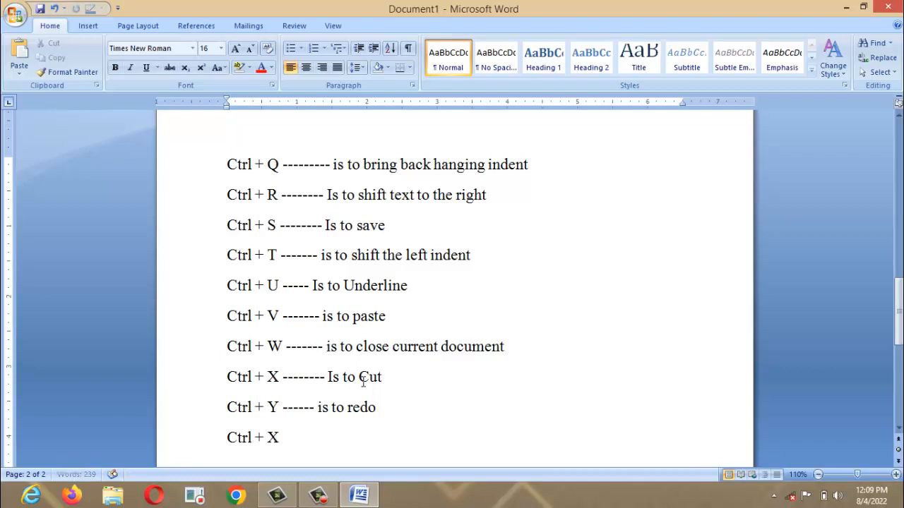
pyautogui.press('BackSpace')
pyautogui.press('BackSpace')
pyautogui.write('Z ------- is to')
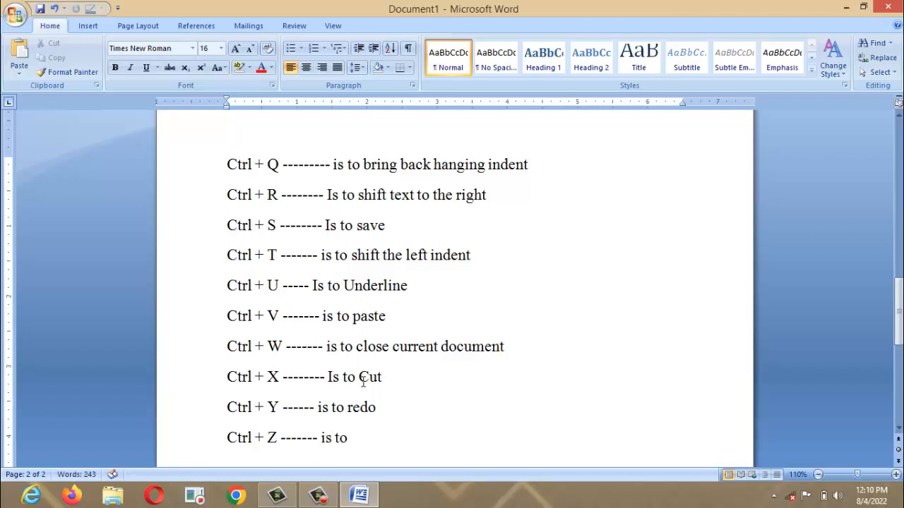
pyautogui.write(' undo')
pyautogui.press('Return')
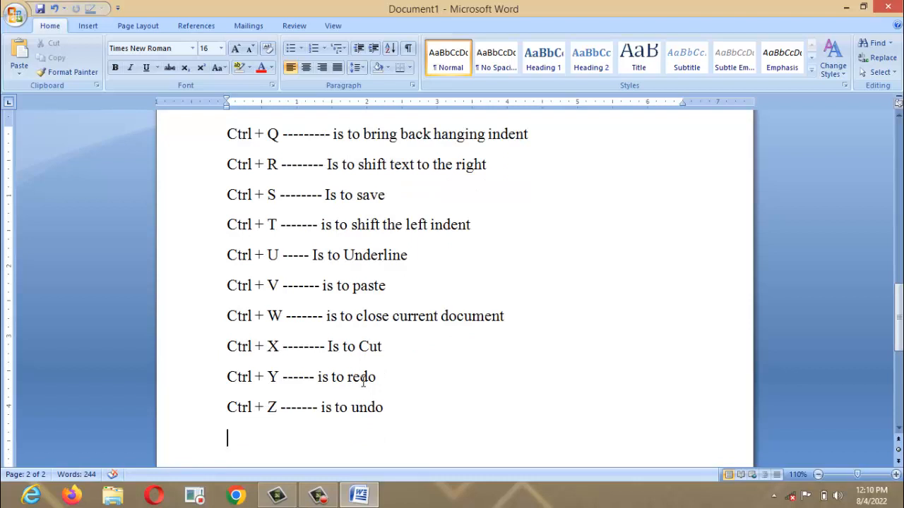
# Add the entry "Ctrl + 1------ Is for 1.5 line spacing" and start a new line
pyautogui.write('Ctrl + 1 ____')
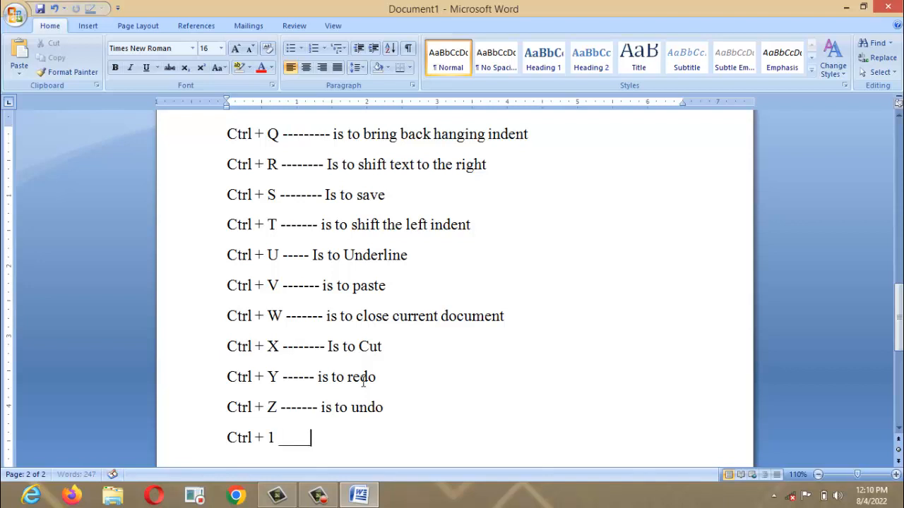
pyautogui.press('BackSpace')
pyautogui.press('BackSpace')
pyautogui.write('-----')
pyautogui.write('- I')
pyautogui.write('s for')
pyautogui.write(' 1..')
pyautogui.press('BackSpace')
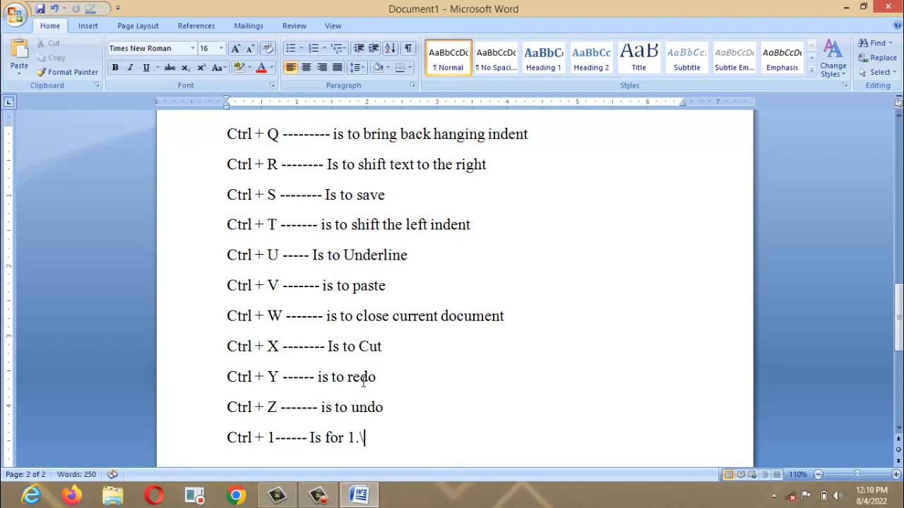
pyautogui.write('5 line spacing')
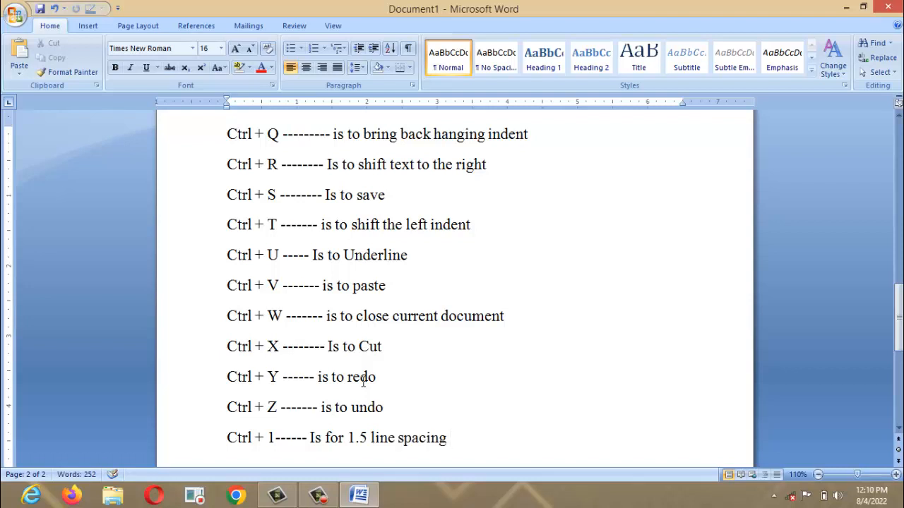
pyautogui.press('Return')
# Add the entry "Ctrl + 2 ------- Is for 2.0 line spacing" and start a new line
pyautogui.write('Ctrl ')
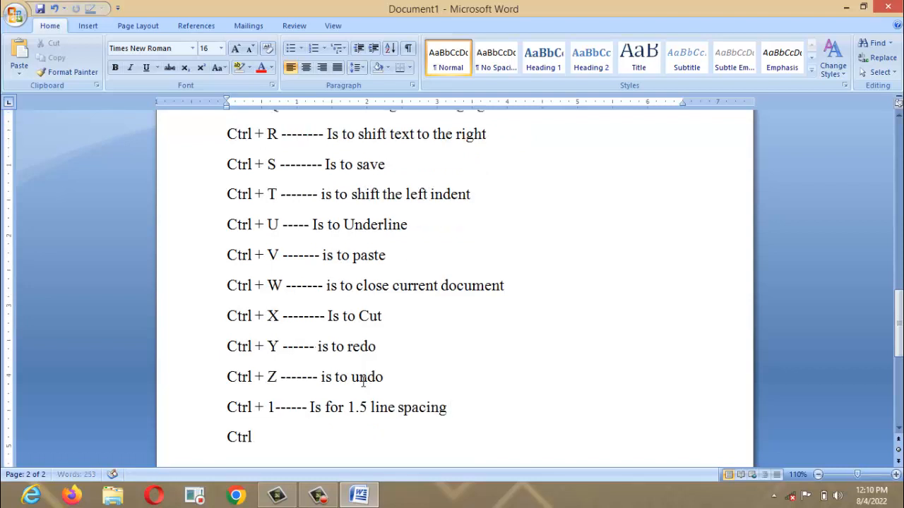
pyautogui.write('+')
pyautogui.write(' @')
pyautogui.press('BackSpace')
pyautogui.write('2 _____')
pyautogui.press('BackSpace')
pyautogui.press('BackSpace')
pyautogui.press('BackSpace')
pyautogui.press('BackSpace')
pyautogui.press('BackSpace')
pyautogui.write('------- Is fr')
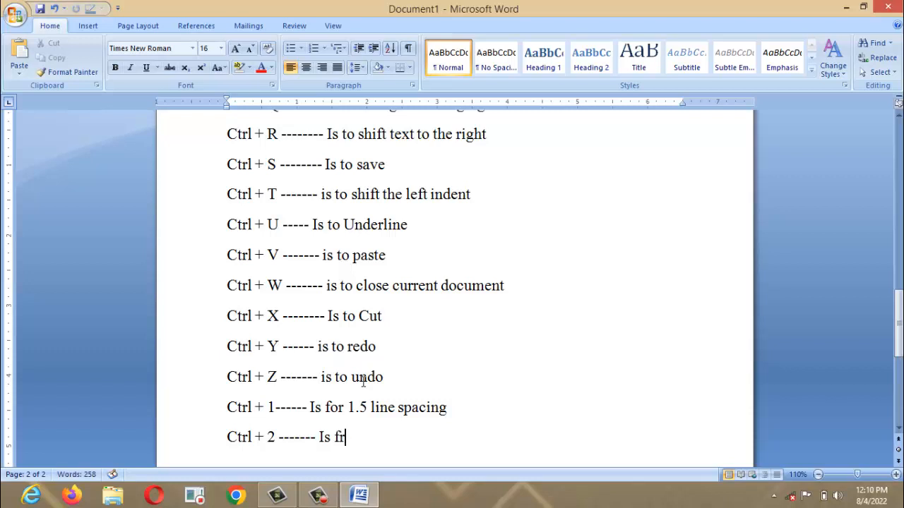
pyautogui.press('BackSpace')
pyautogui.write('or 2.0 line s')
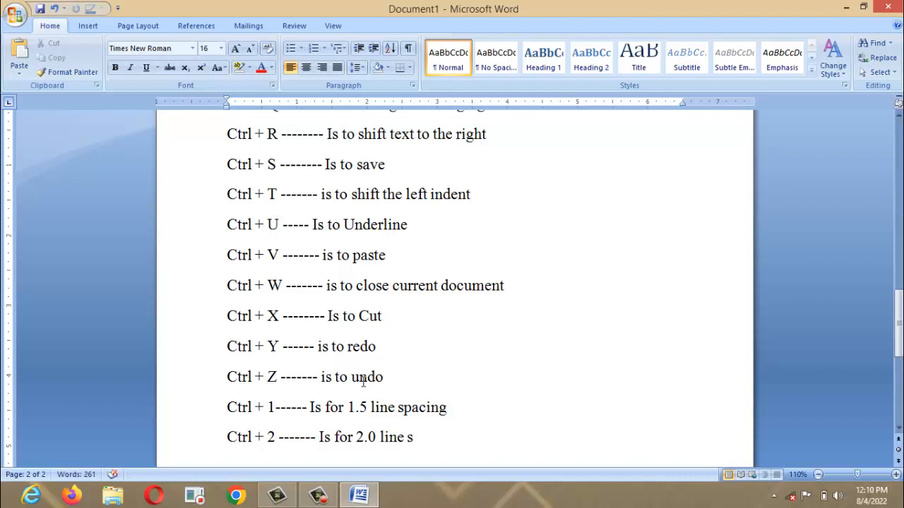
pyautogui.write('pacing')
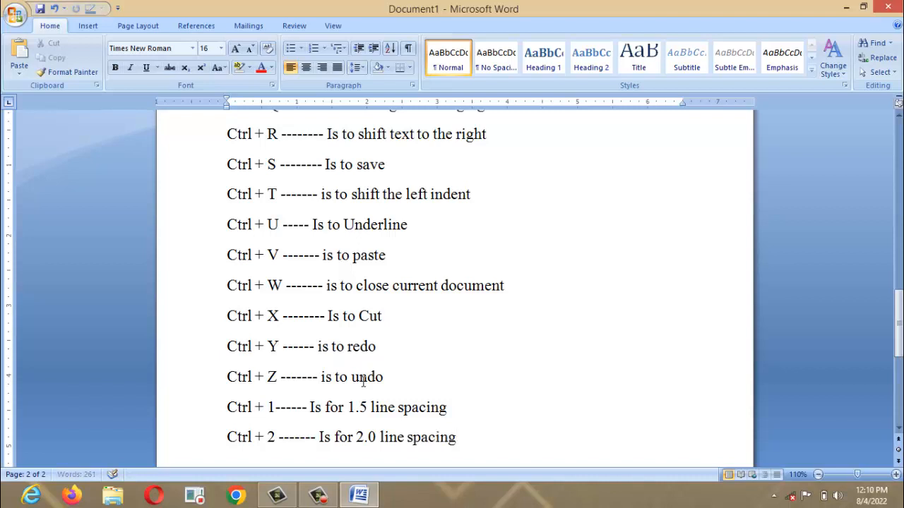
pyautogui.press('Return')
# Add the entry "Ctrl + 5 -------- 1.5 line spacing" and start a new line
pyautogui.write('Ctrl ')
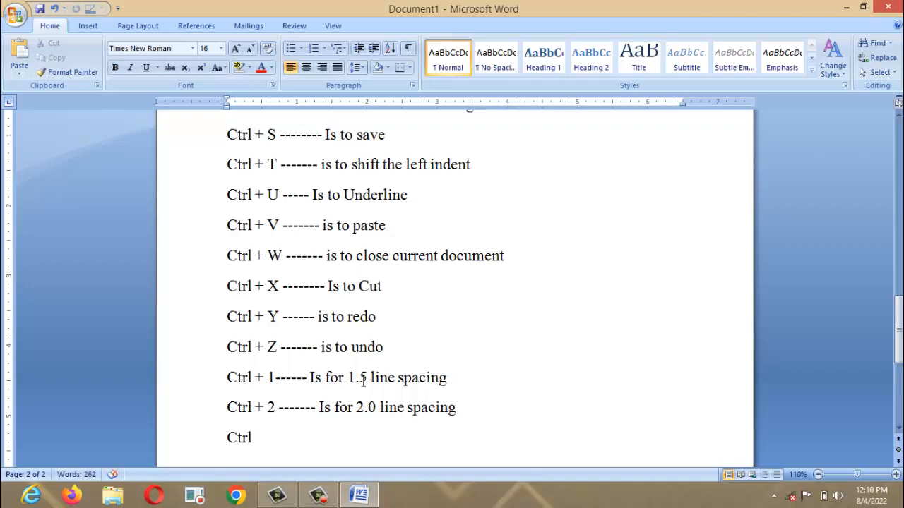
pyautogui.write('+ %')
pyautogui.press('BackSpace')
pyautogui.write('5 -------- 1.5 line spa')
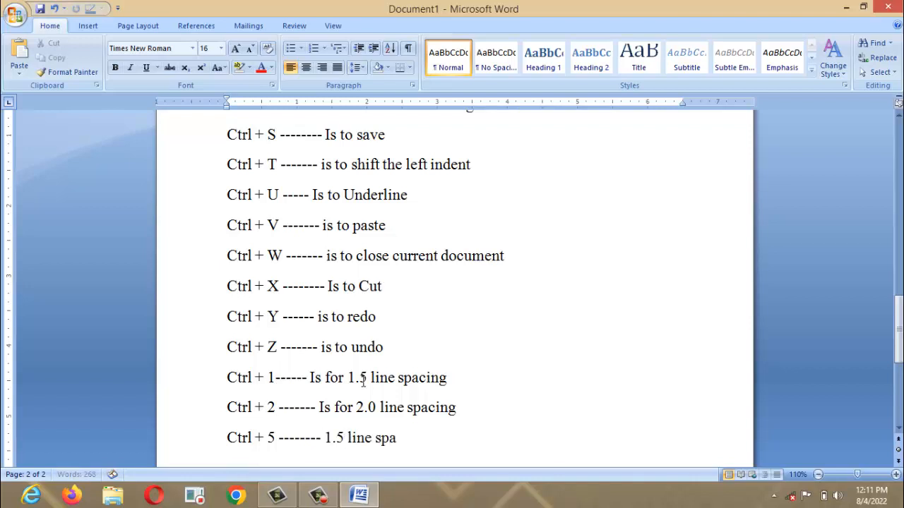
pyautogui.write('cing')
pyautogui.press('Return')
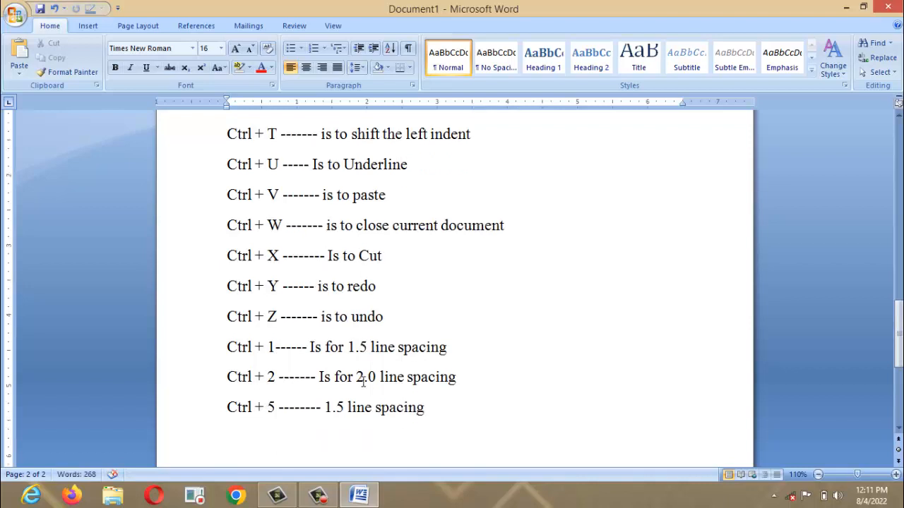
# Add the entry "Ctrl + shift + > ---------- is to increase the text size" and start a new line
pyautogui.write('Ctrl')
pyautogui.write('+ sh')
pyautogui.press('BackSpace')
pyautogui.write('hi')
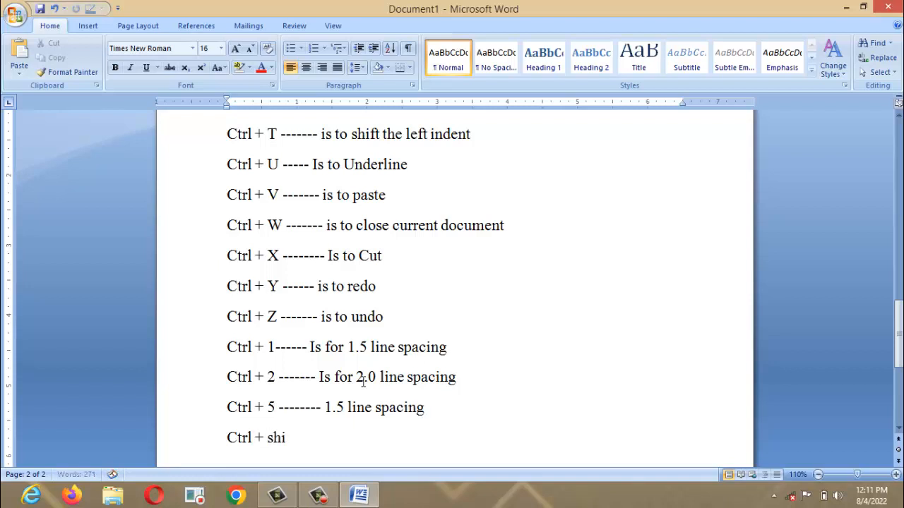
pyautogui.write('ft + > ---------- is')
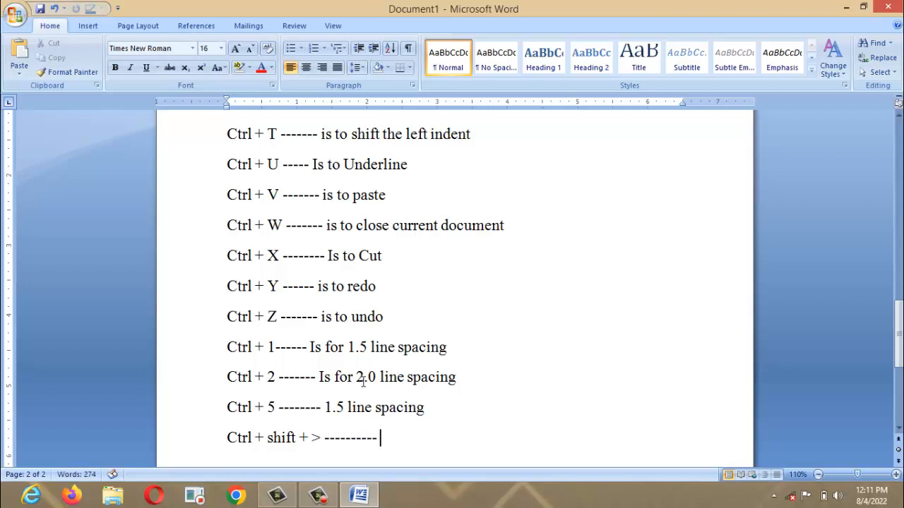
pyautogui.write(' to incrase')
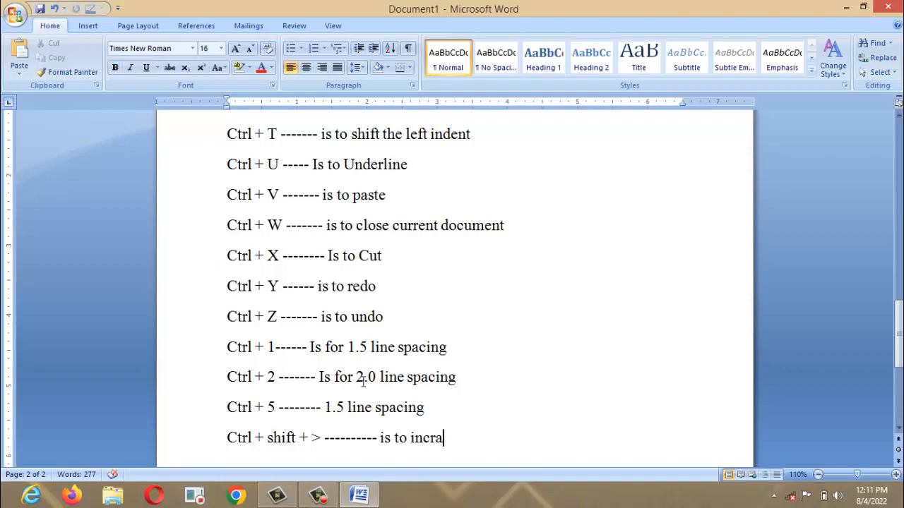
pyautogui.press('BackSpace')
pyautogui.press('BackSpace')
pyautogui.press('BackSpace')
pyautogui.write('ease')
pyautogui.write('the ')
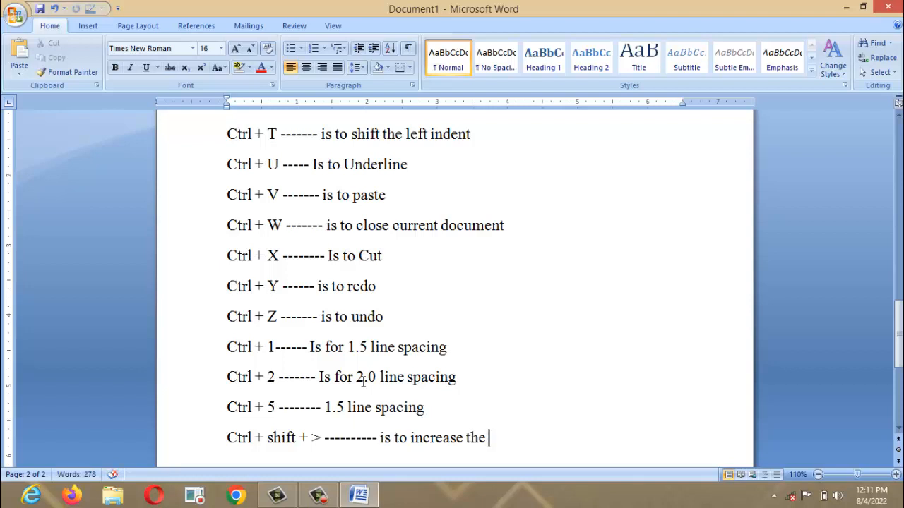
pyautogui.write('text size')
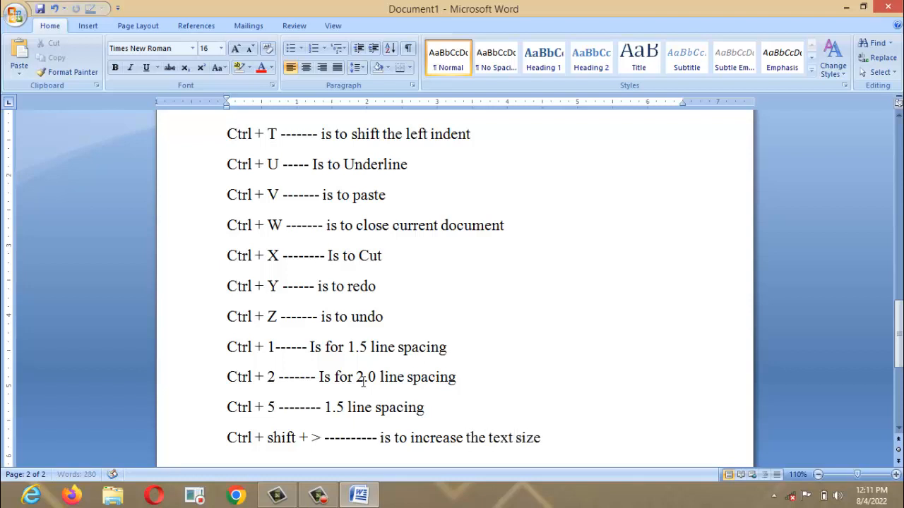
pyautogui.press('Return')
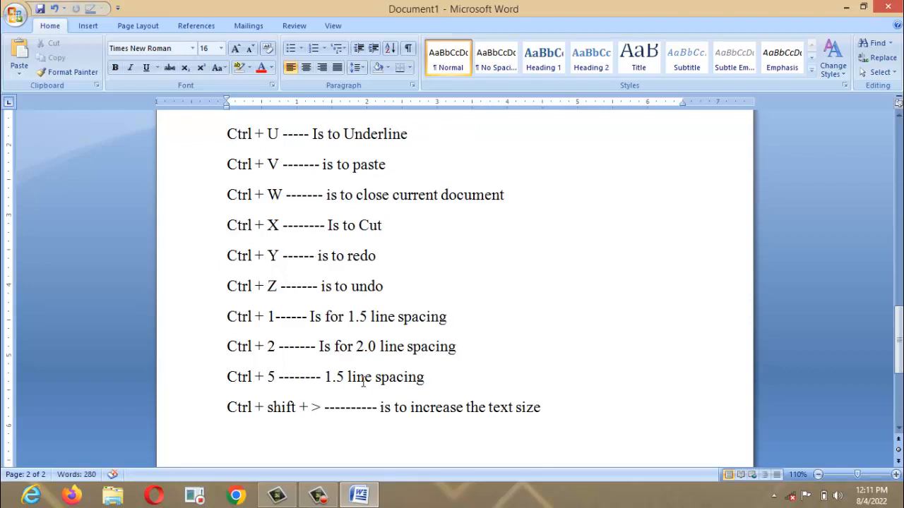
# Add the entry "Ctrl + shift +< ---------- is to reduce the text size" and start a new line
pyautogui.write('ctrl ')
pyautogui.write('+ s')
pyautogui.write('hi')
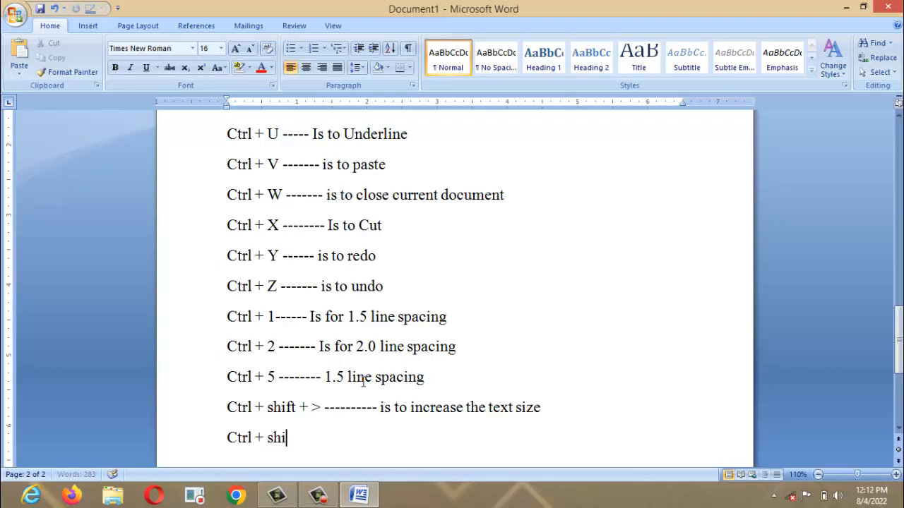
pyautogui.write('ft +')
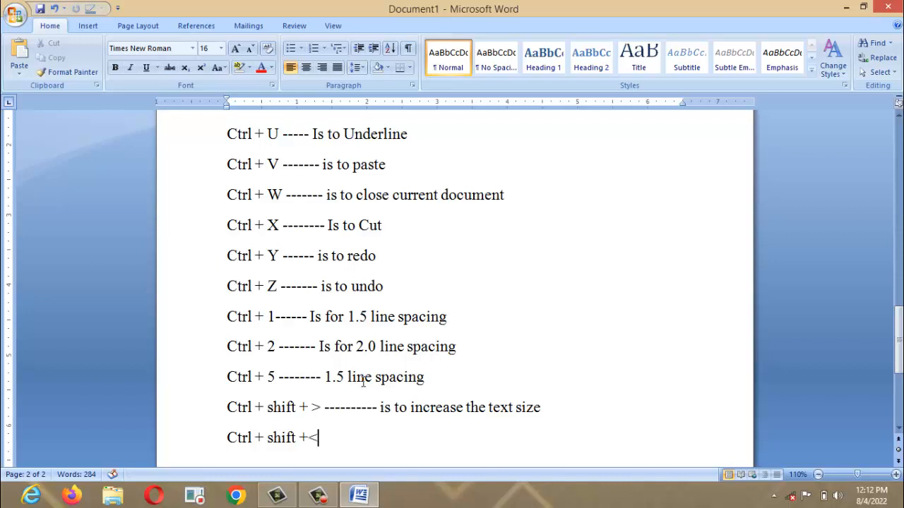
pyautogui.write('< ---------- is')
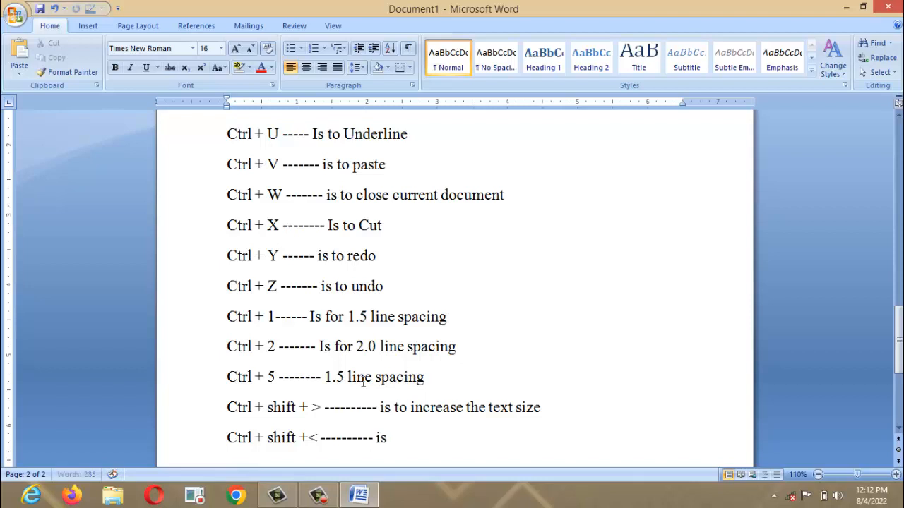
pyautogui.write(' to reduce the ')
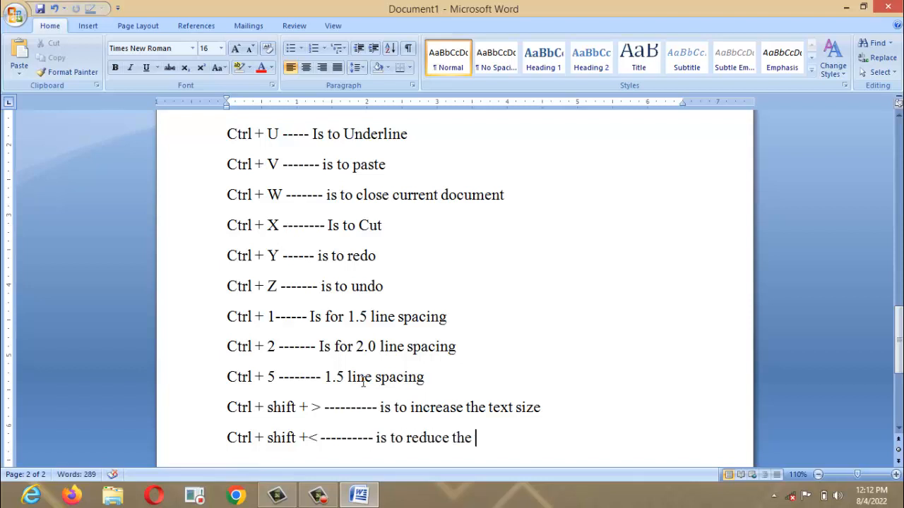
pyautogui.write('text size')
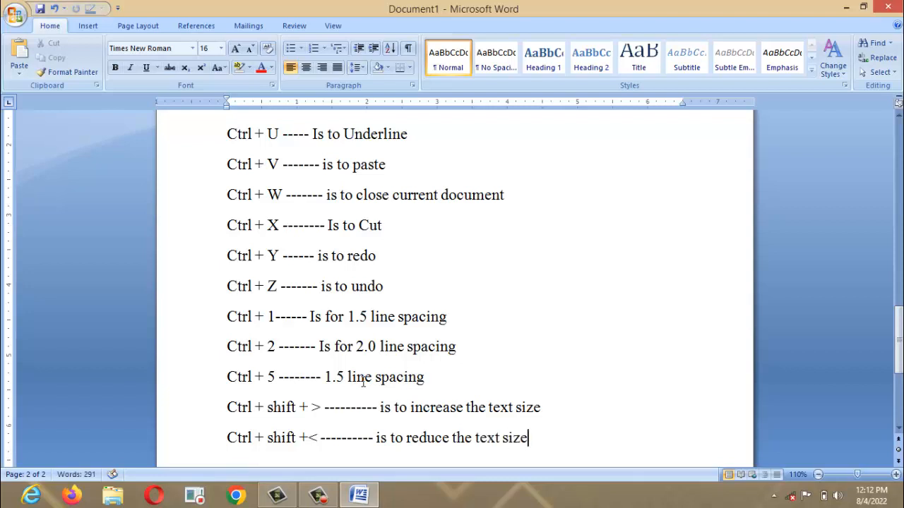
pyautogui.press('Return')
# Add the entry "Ctrl + = --------- is for subscript" and start a new line
pyautogui.write('Cr')
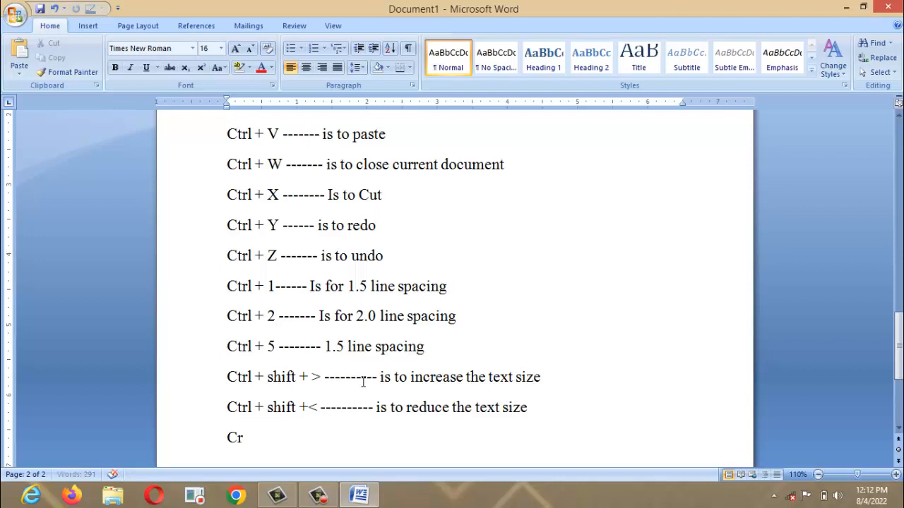
pyautogui.press('BackSpace')
pyautogui.write('trl')
pyautogui.write('+ +')
pyautogui.hotkey('ctrl', 'z')
pyautogui.write('=')
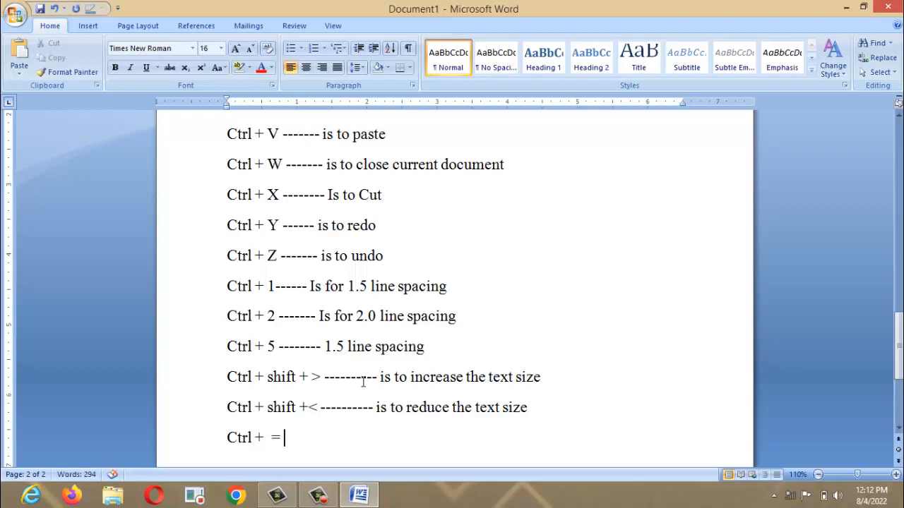
pyautogui.write(' --------- is f')
pyautogui.write('or')
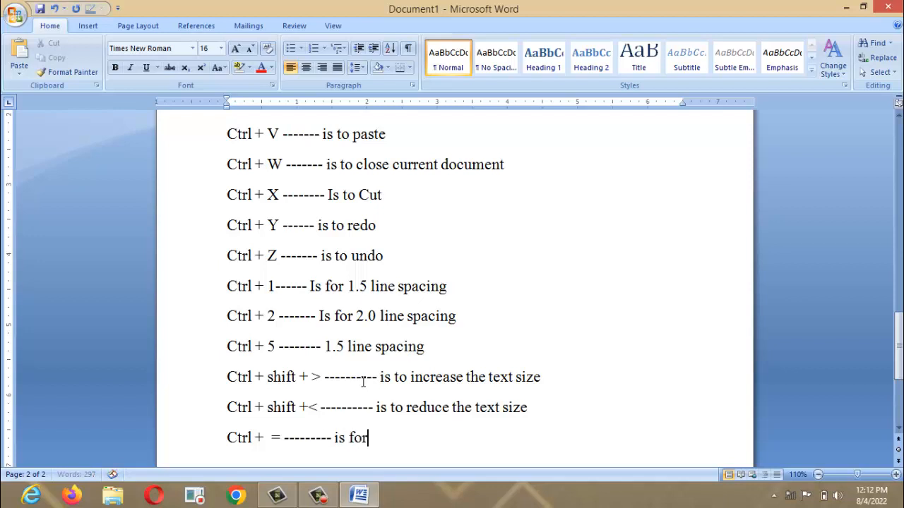
pyautogui.write(' subscript')
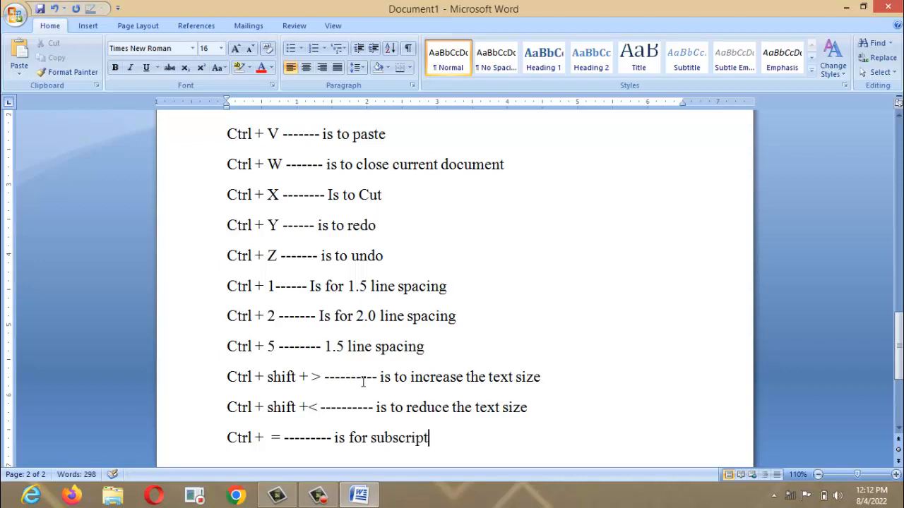
pyautogui.press('Return')
# Add the entry "Ctrl + Shift + = is for superscript" as the last line of the list
pyautogui.write('ctrl')
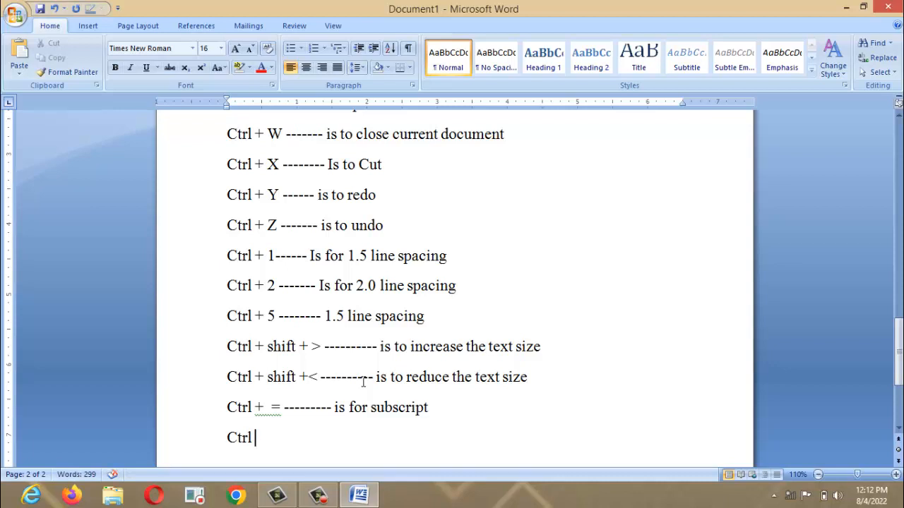
pyautogui.write(' + Shift + ')
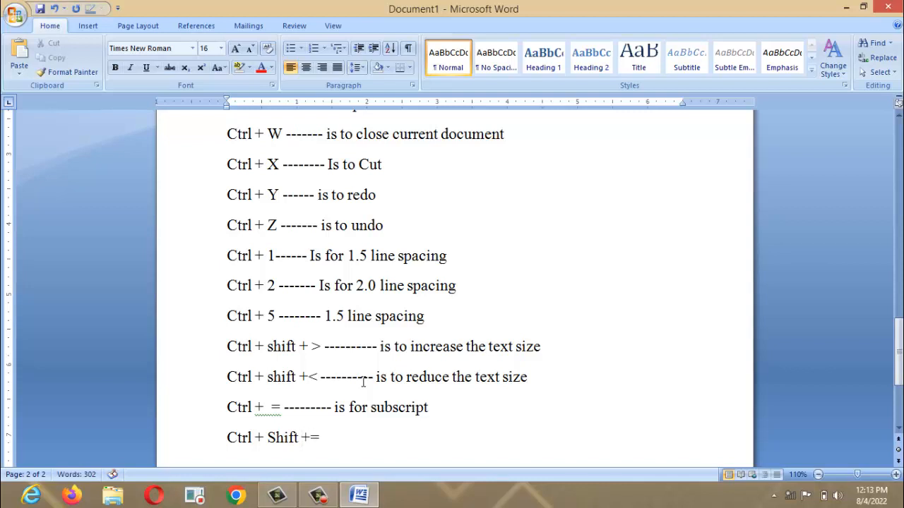
pyautogui.write('====')
pyautogui.press('BackSpace')
pyautogui.press('BackSpace')
pyautogui.press('BackSpace')
pyautogui.write('is for superscript')
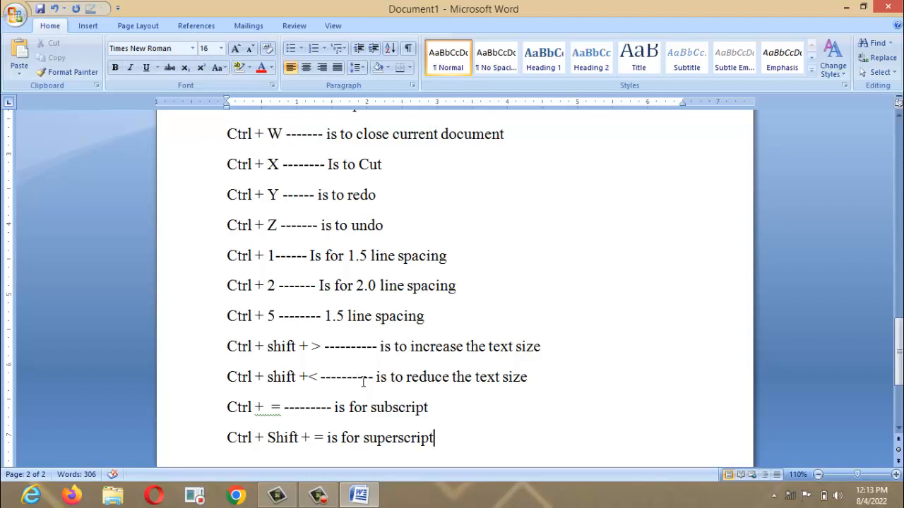
# Review the shortcut list from the superscript entry back up to the Alt +f4 entry on the first page
pyautogui.press('Up')
pyautogui.press('Up')
pyautogui.press('Up')
pyautogui.press('Up')
pyautogui.press('Up')
pyautogui.press('Up')
pyautogui.press('Up')
pyautogui.press('Up')
pyautogui.press('Up')
pyautogui.press('Up')
pyautogui.press('Up')
pyautogui.press('Up')
pyautogui.press('Up')
pyautogui.press('Up')
pyautogui.press('Up')
pyautogui.press('Up')
pyautogui.press('Up')
pyautogui.press('Up')
pyautogui.press('Up')
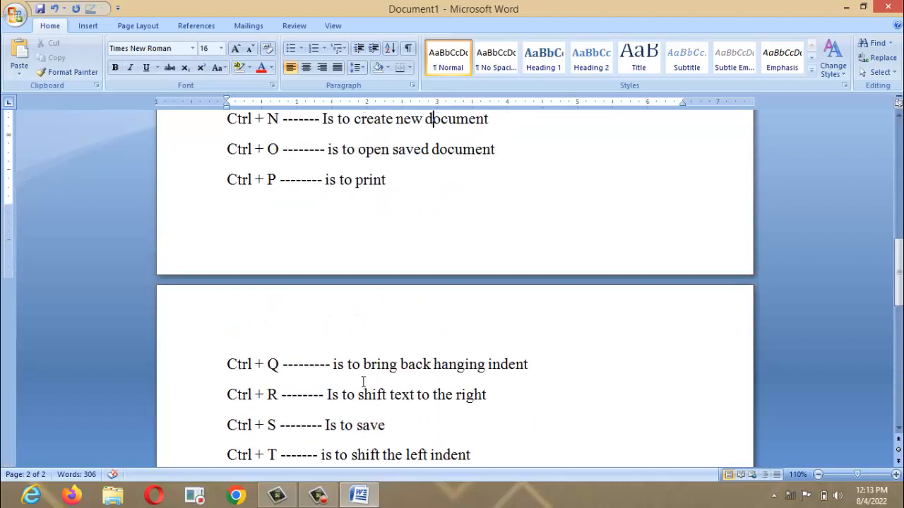
pyautogui.press('Up')
pyautogui.press('Up')
pyautogui.press('Up')
pyautogui.press('Up')
pyautogui.press('Up')
pyautogui.press('Up')
pyautogui.press('Up')
pyautogui.press('Up')
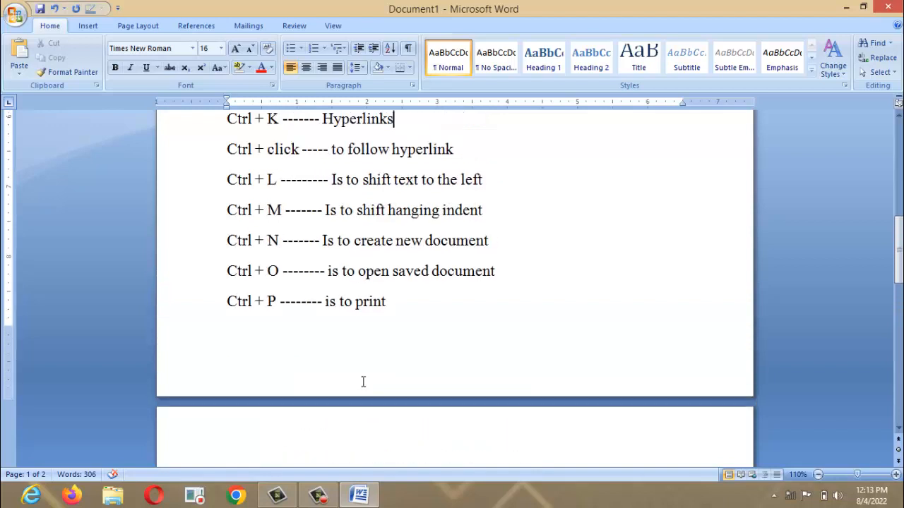
pyautogui.press('Up')
pyautogui.press('Up')
pyautogui.press('Up')
pyautogui.press('Up')
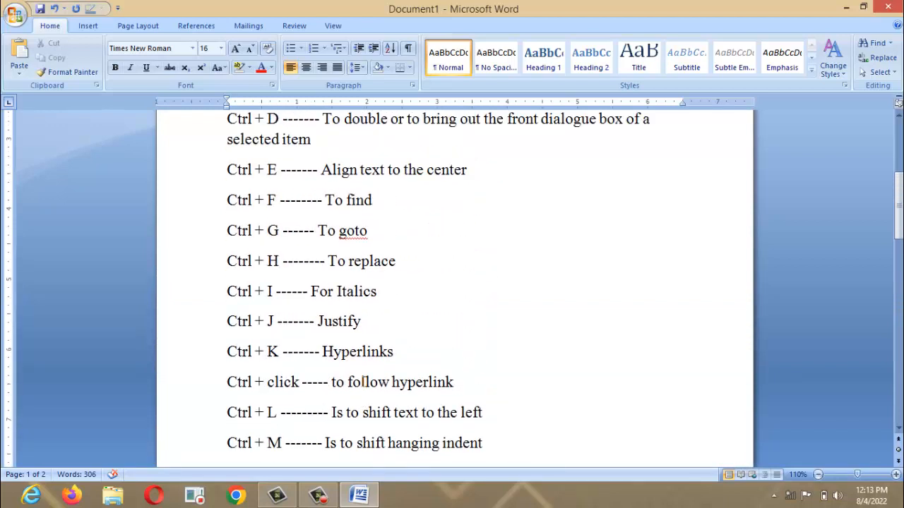
pyautogui.press('Up')
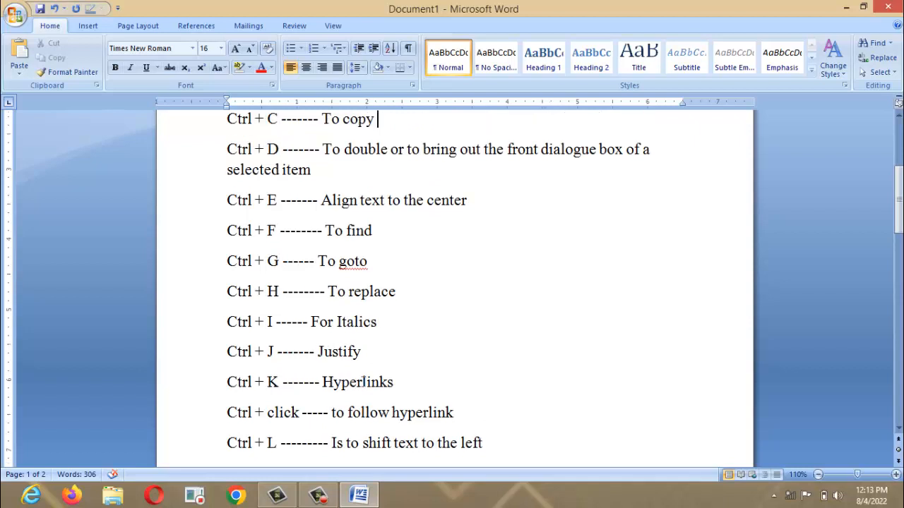
pyautogui.press('Up')
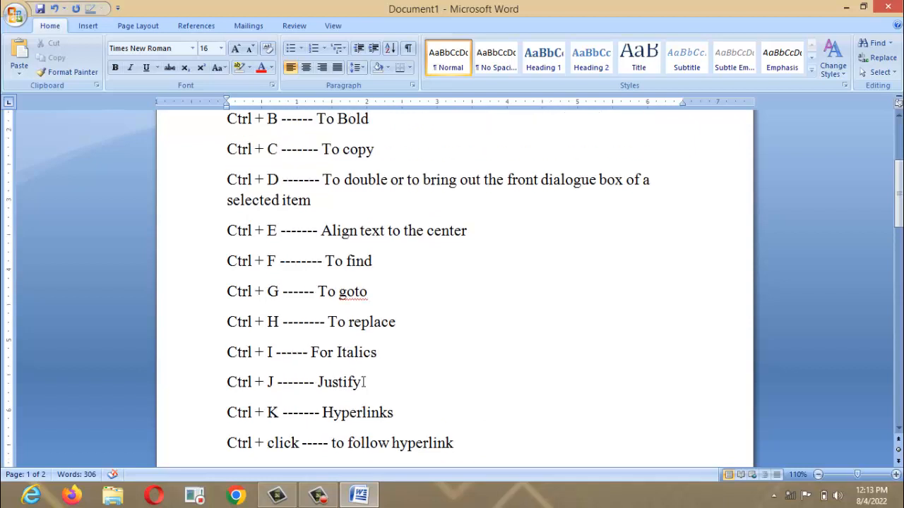
pyautogui.press('Up')
pyautogui.press('Up')
pyautogui.press('Up')
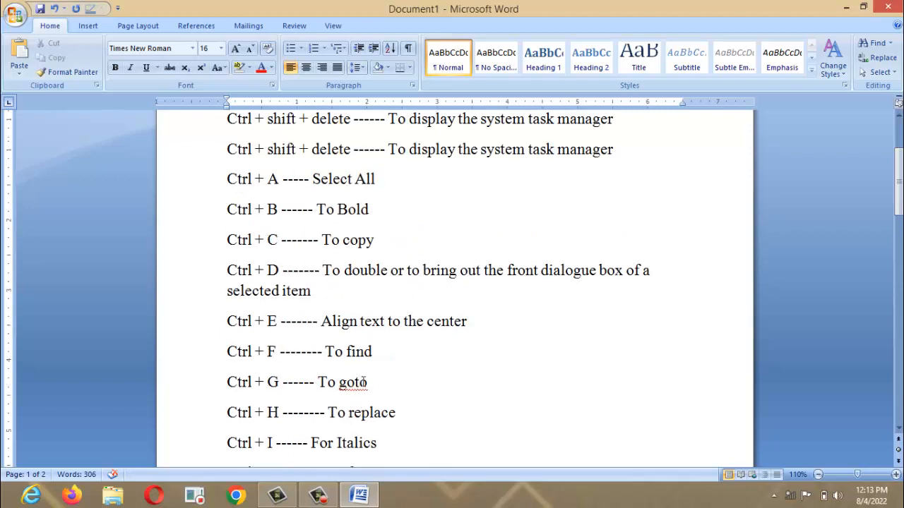
pyautogui.press('Up')
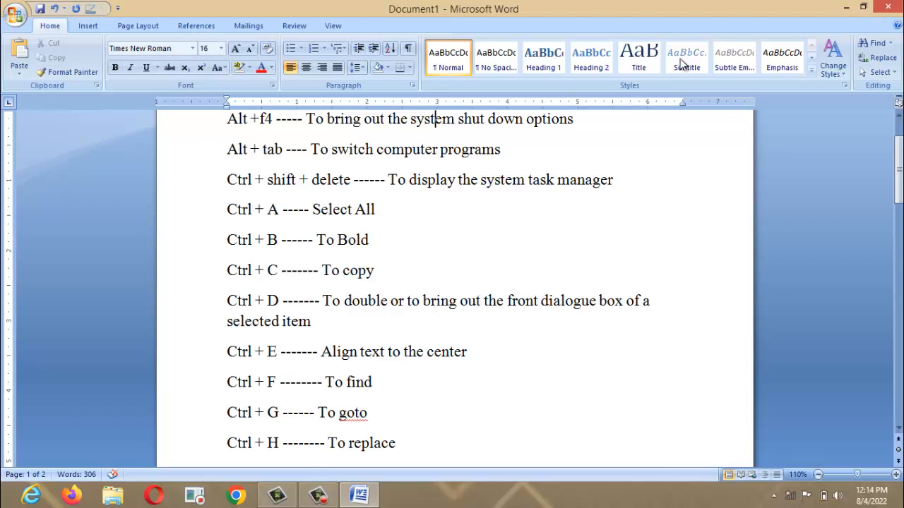
# Minimize the document window and refresh the desktop
pyautogui.click(845, 8)
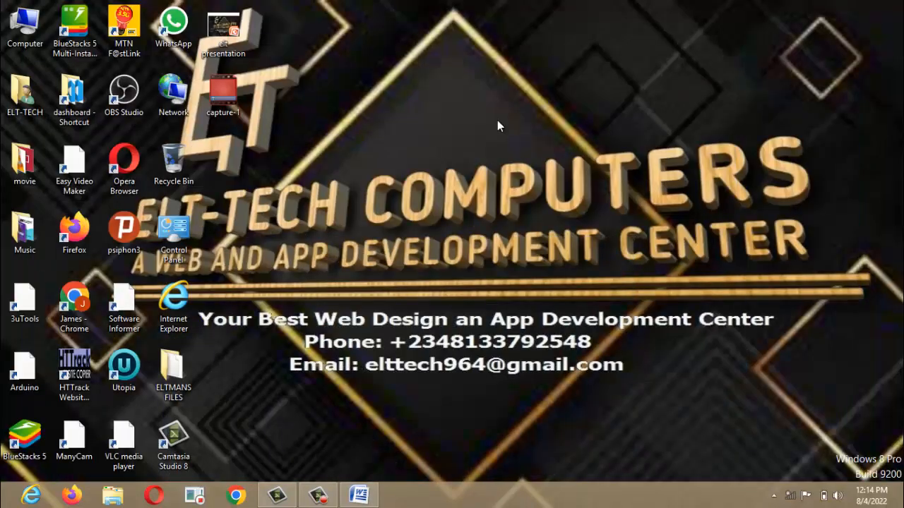
pyautogui.rightClick(497, 125)
pyautogui.click(556, 159)
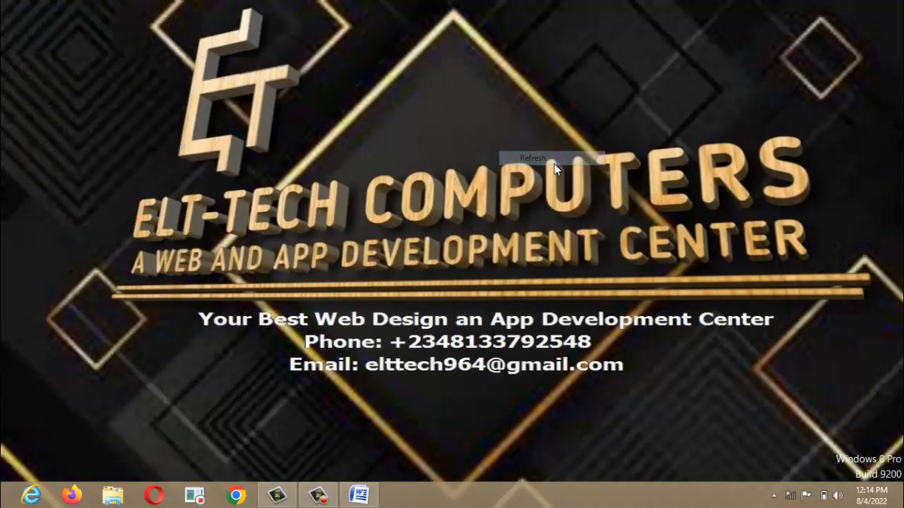
# Bring out the Windows shut down options from the desktop, view the available actions and cancel without choosing one
pyautogui.hotkey('alt', 'F4')
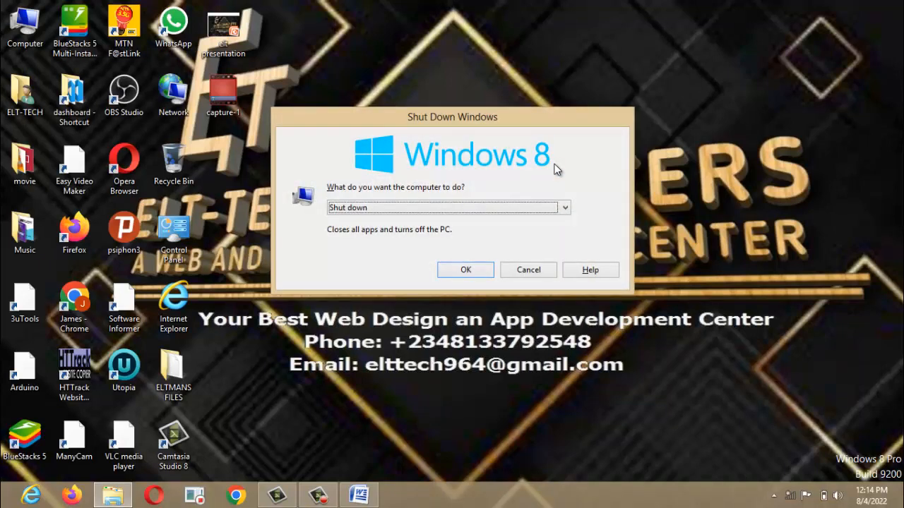
pyautogui.click(543, 208)
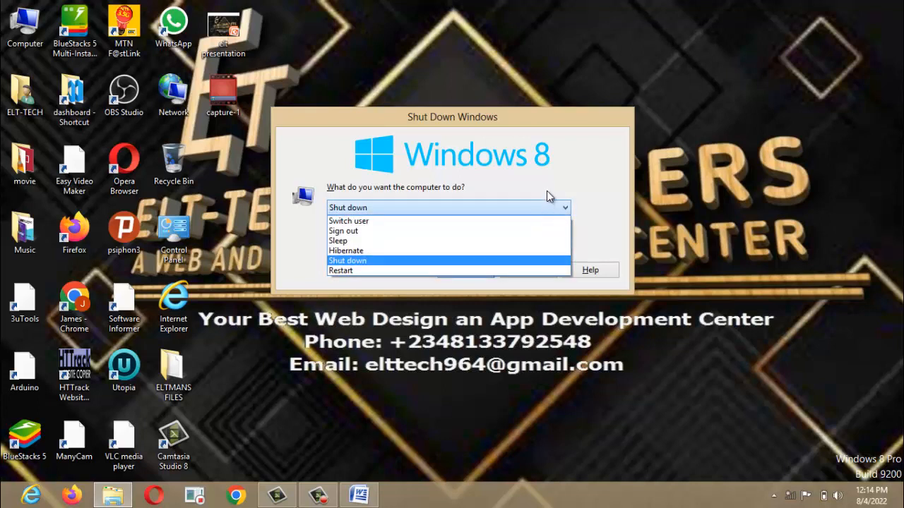
pyautogui.click(550, 182)
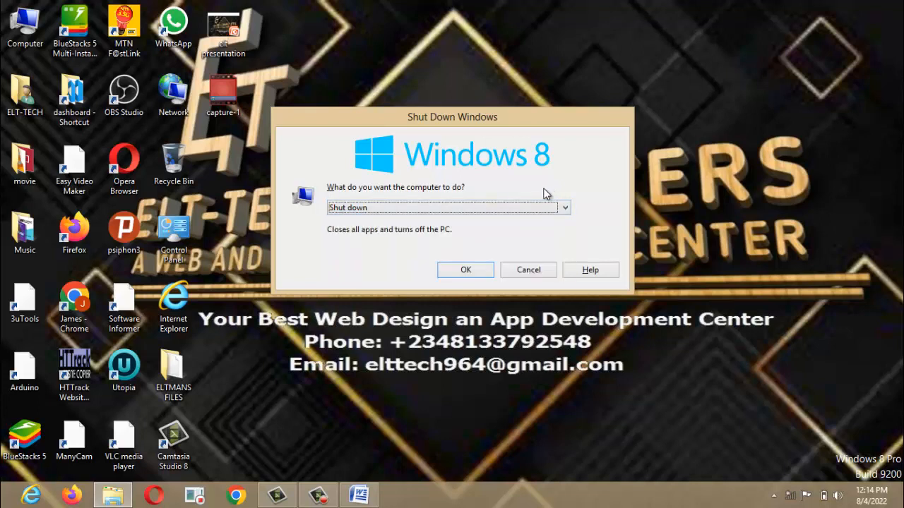
pyautogui.click(529, 208)
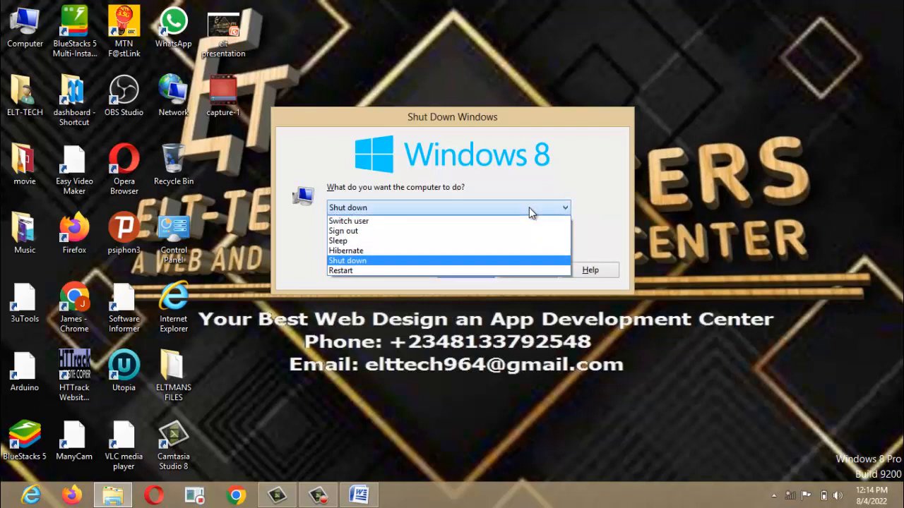
pyautogui.click(529, 208)
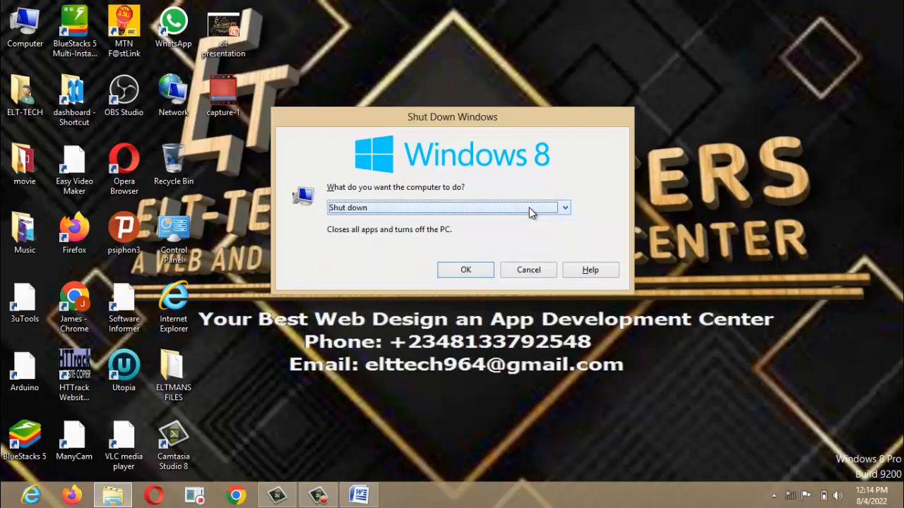
pyautogui.click(520, 270)
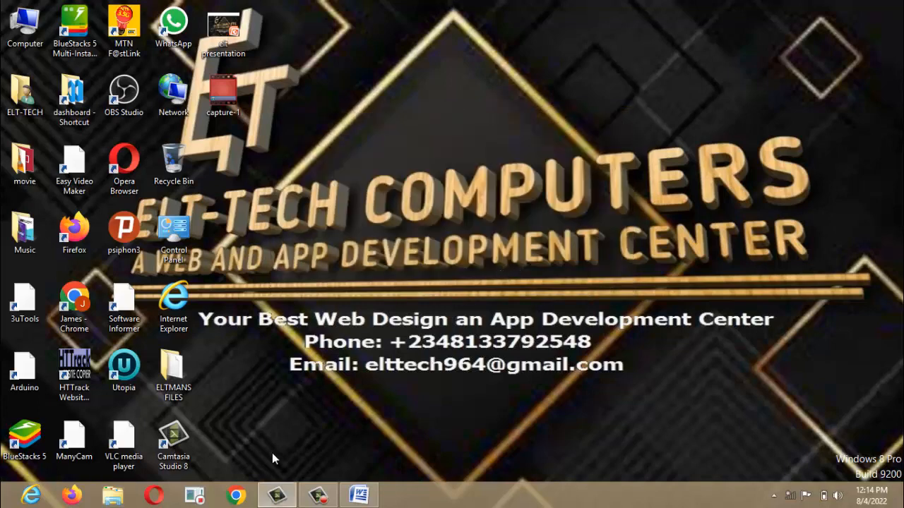
# Return to the Word document, try closing it with the Alt + F4 shortcut, and cancel at the save prompt
pyautogui.click(362, 496)
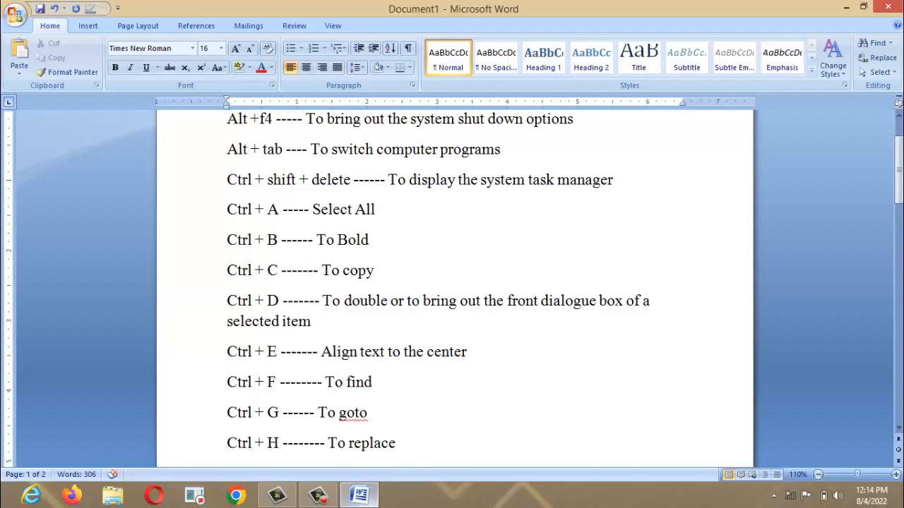
pyautogui.click(468, 381)
pyautogui.press('alt')
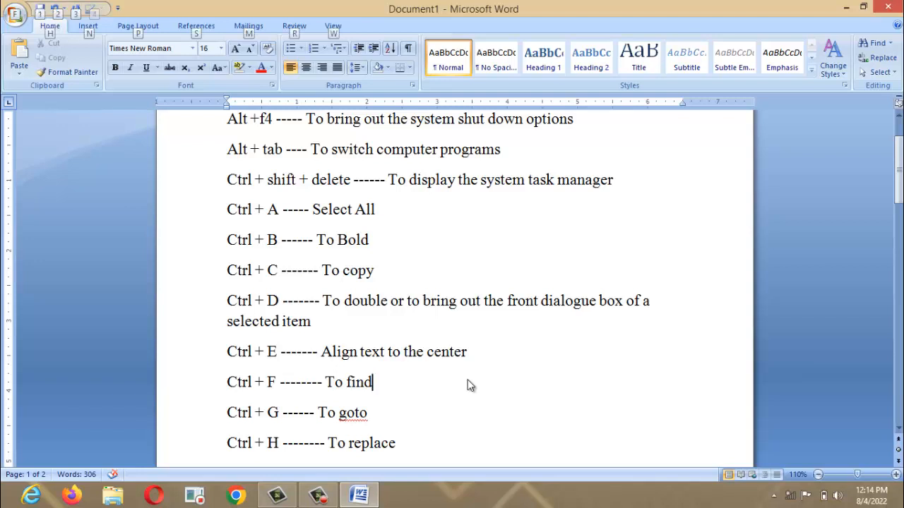
pyautogui.hotkey('alt', 'F4')
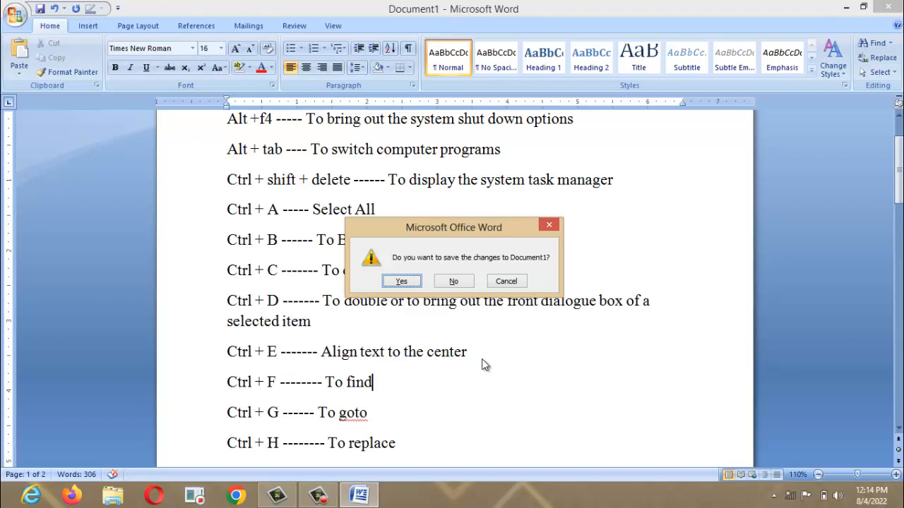
pyautogui.click(506, 281)
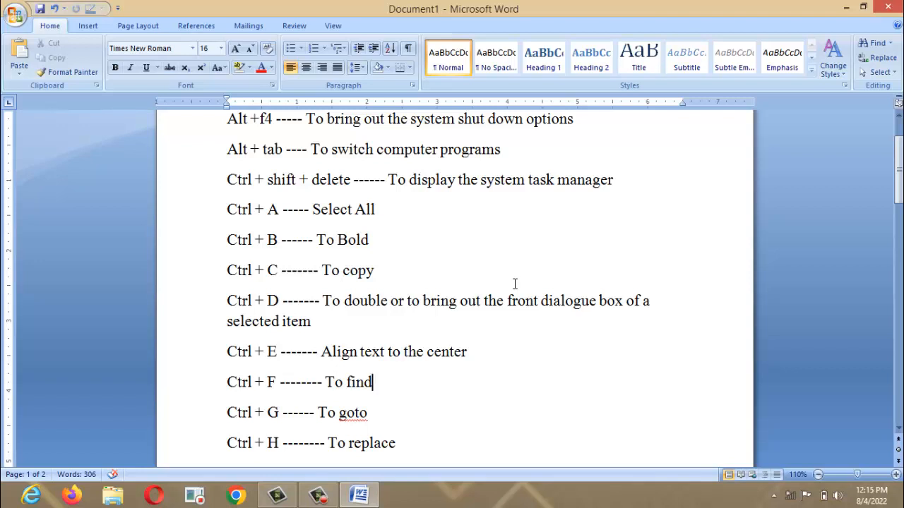
# Cycle through the open programs with the window switcher and return to the Word document
pyautogui.hotkey('alt', 'Tab')
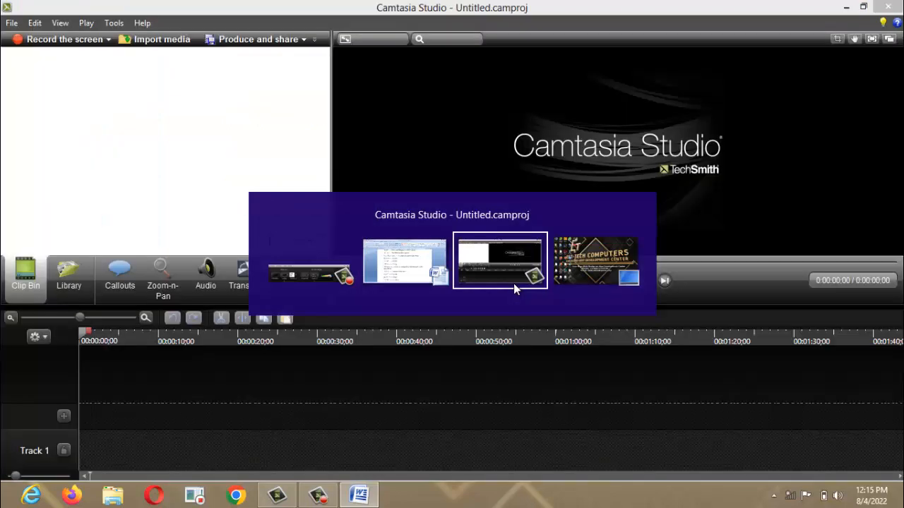
pyautogui.hotkey('alt', 'Tab')
pyautogui.hotkey('alt', 'Tab')
pyautogui.hotkey('alt', 'Tab')
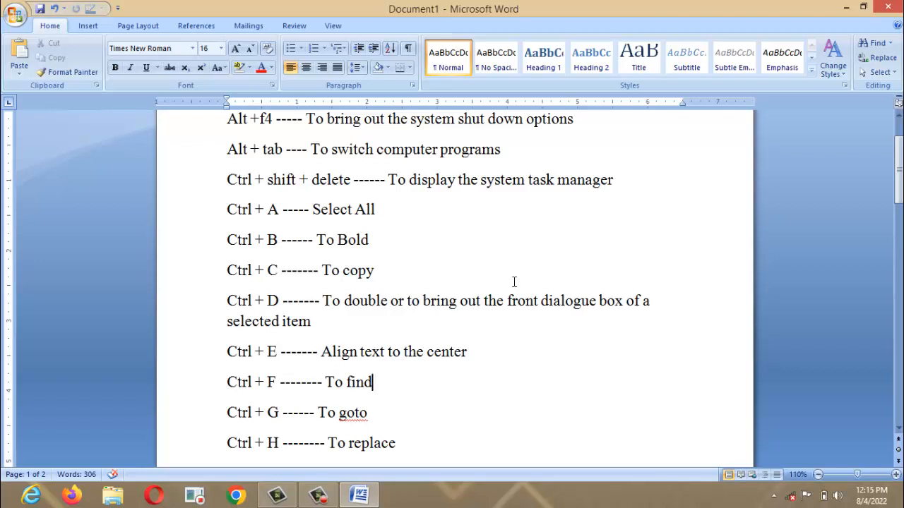
# Replace "shift" with "alt" in the task manager entry so it reads "Ctrl + alt + delete"
pyautogui.click(297, 178)
pyautogui.press('BackSpace')
pyautogui.press('BackSpace')
pyautogui.press('BackSpace')
pyautogui.press('BackSpace')
pyautogui.press('BackSpace')
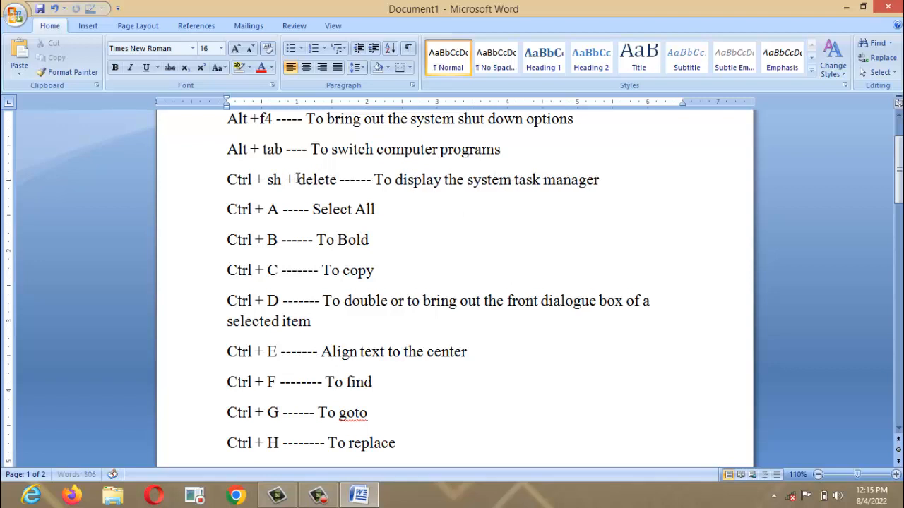
pyautogui.write('l')
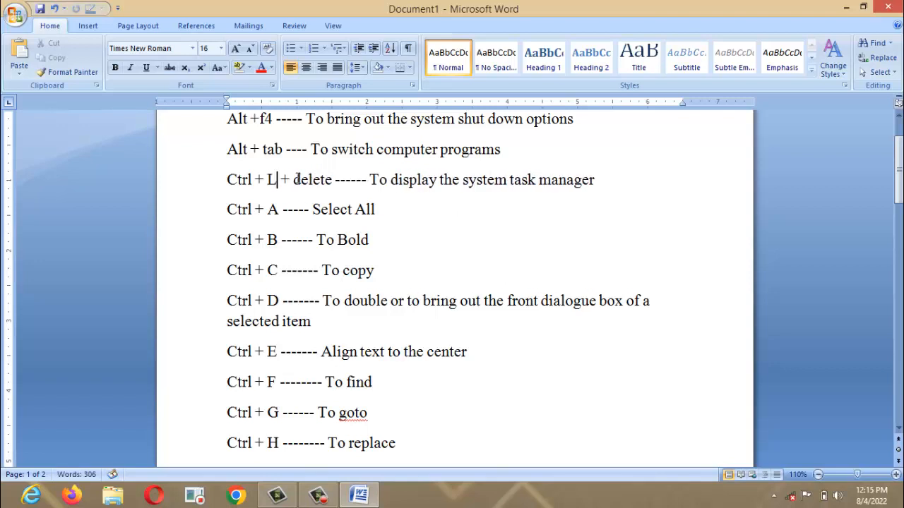
pyautogui.press('BackSpace')
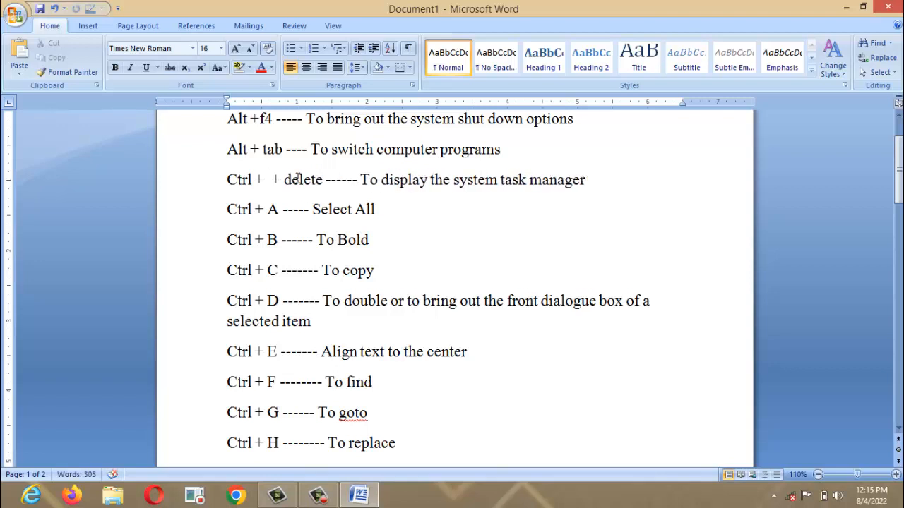
pyautogui.write('alt')
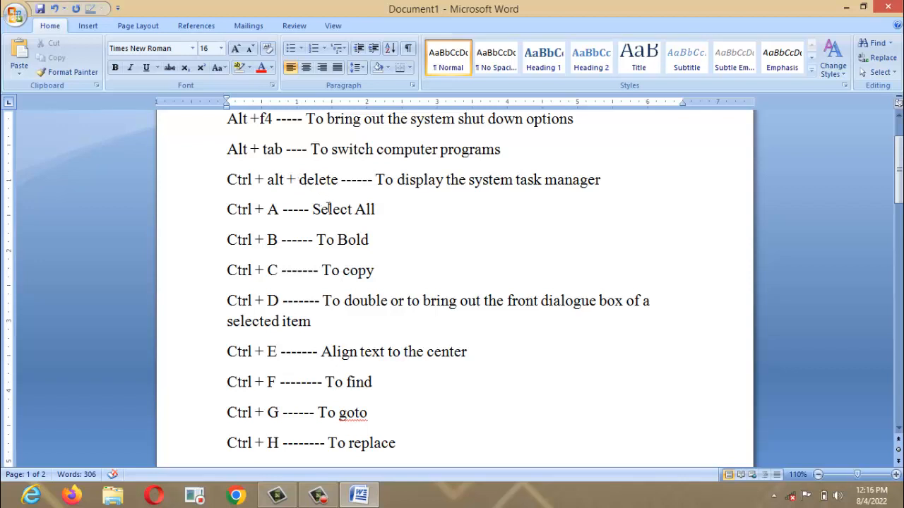
# Copy the entire shortcut list and paste it into a new blank document
pyautogui.hotkey('ctrl', 'a')
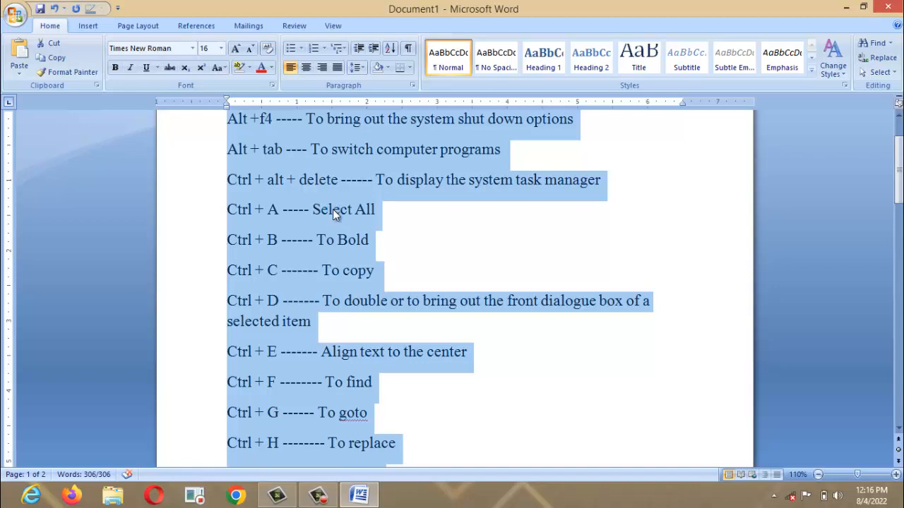
pyautogui.hotkey('ctrl', 'n')
pyautogui.hotkey('ctrl', 'v')
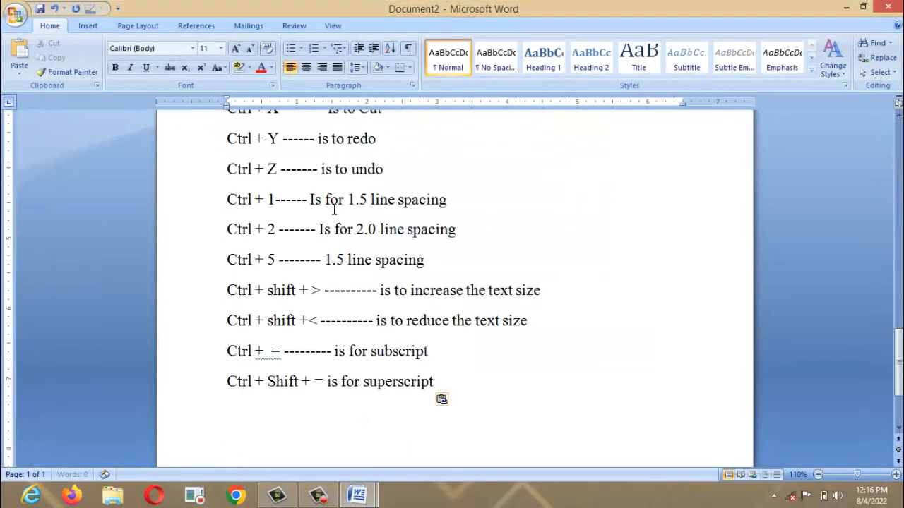
pyautogui.moveTo(357, 495)
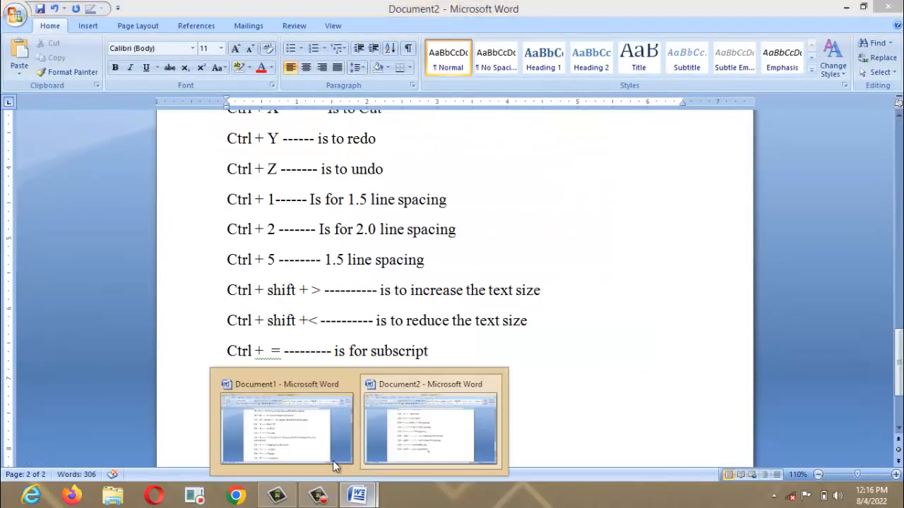
# Switch back to Document1, select the entire shortcut list to demonstrate Select All, and clear the selection
pyautogui.click(295, 428)
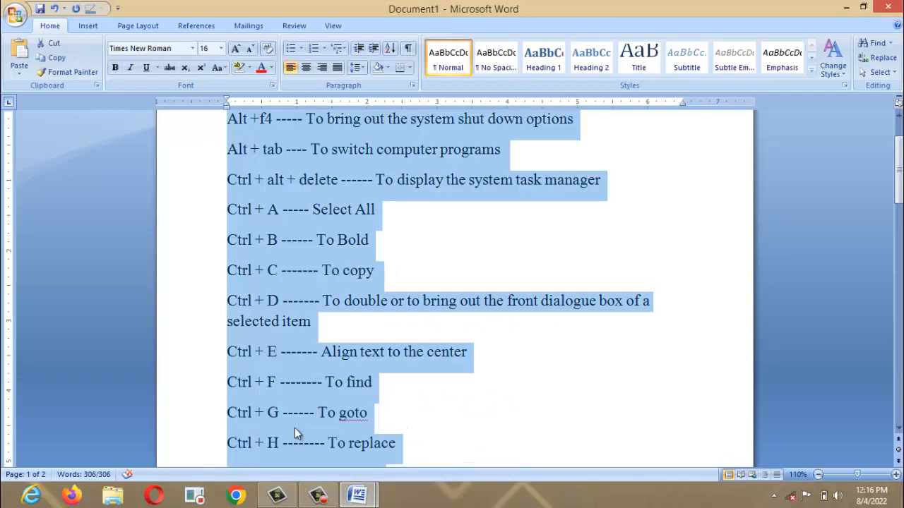
pyautogui.click(382, 193)
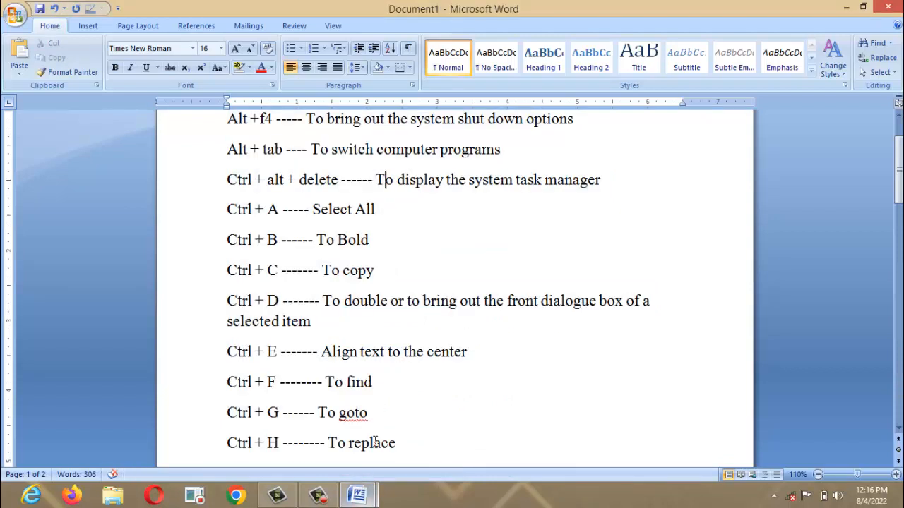
pyautogui.click(399, 335)
pyautogui.hotkey('ctrl', 'a')
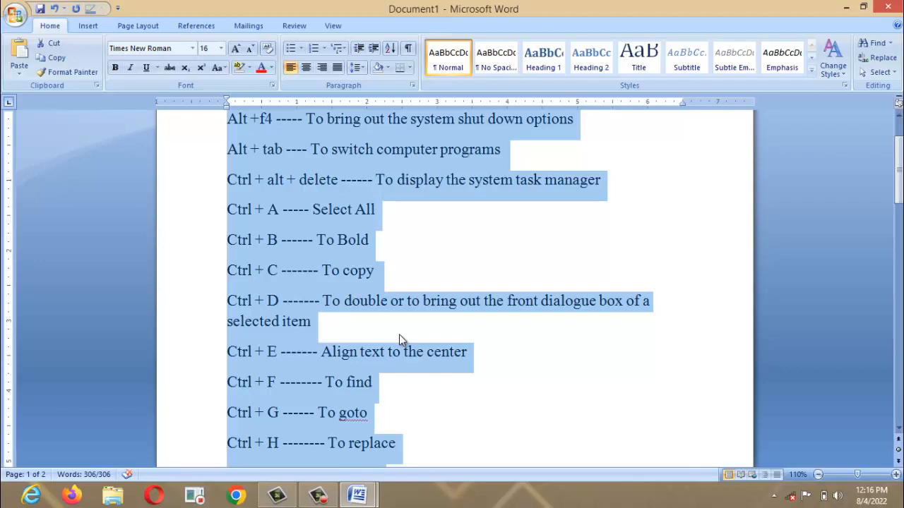
pyautogui.click(387, 242)
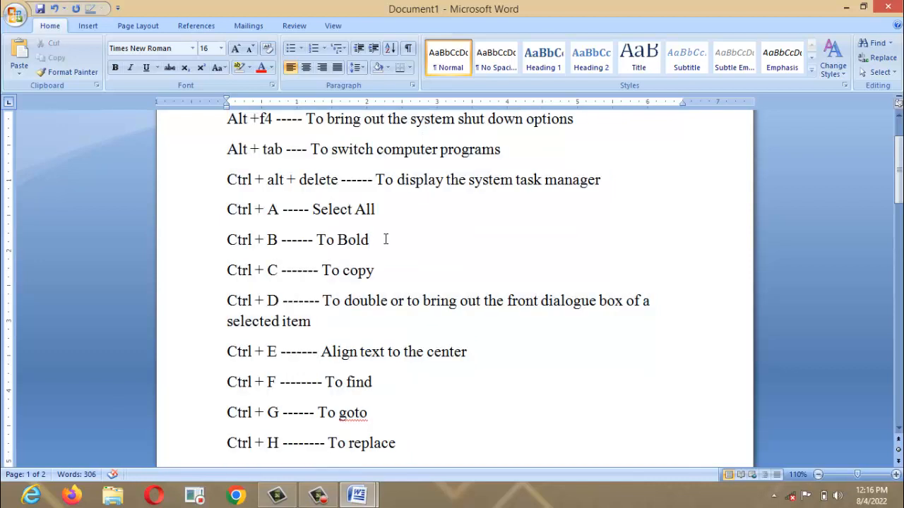
# Make the "Ctrl + B ------ To Bold" line bold, and extend the bold formatting to the entire shortcut list
pyautogui.moveTo(370, 238); pyautogui.dragTo(241, 242)
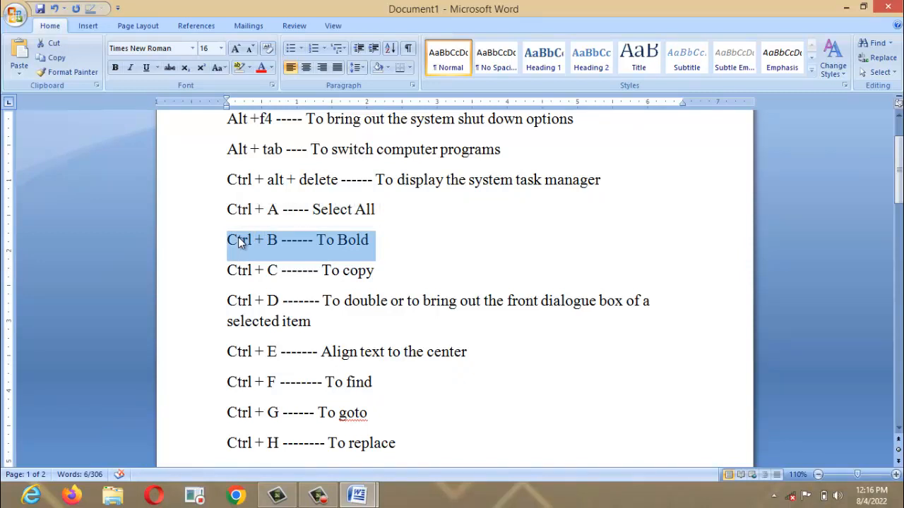
pyautogui.hotkey('ctrl', 'b')
pyautogui.click(290, 197)
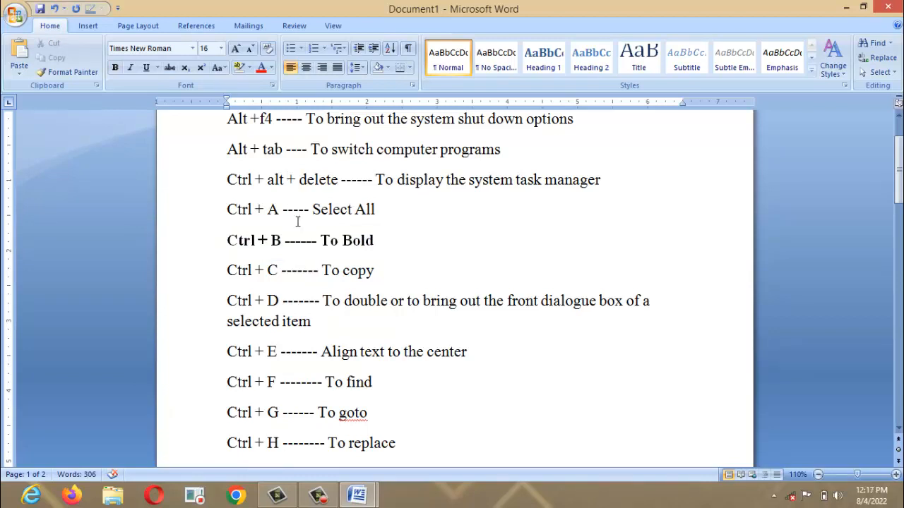
pyautogui.hotkey('ctrl', 'a')
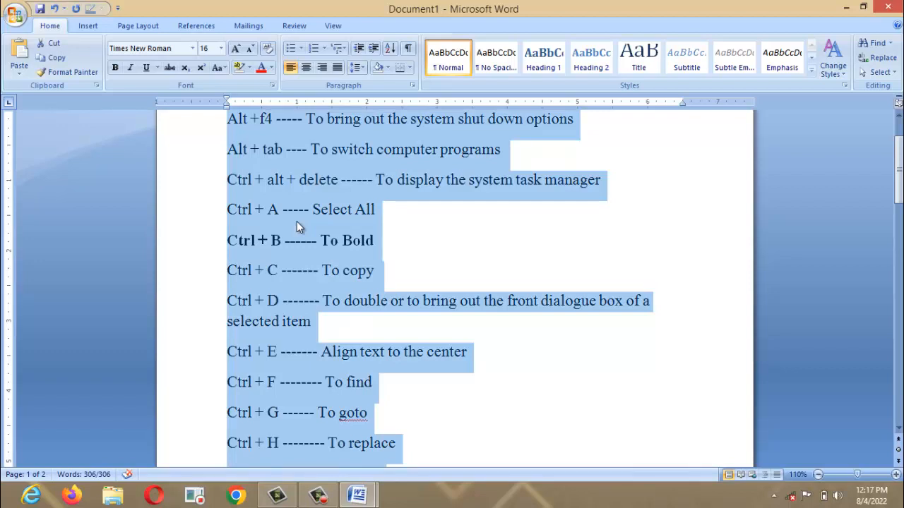
pyautogui.hotkey('ctrl', 'b')
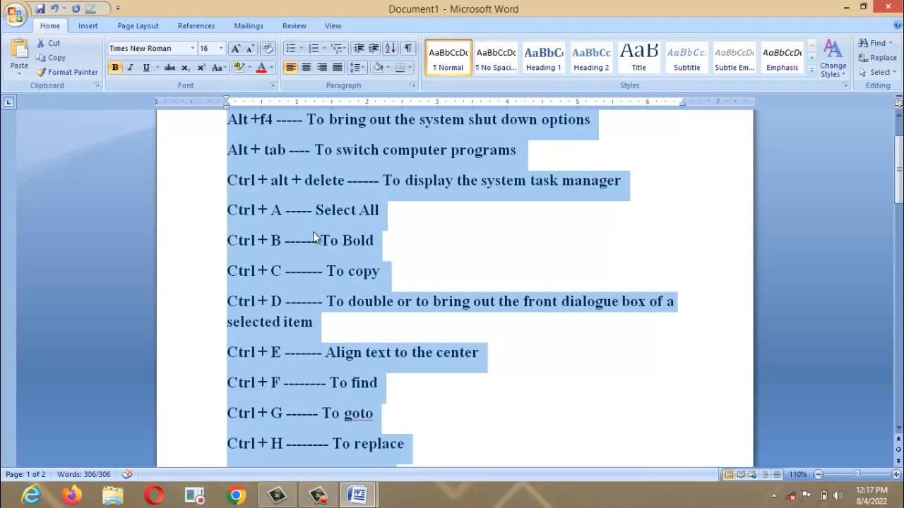
pyautogui.click(386, 281)
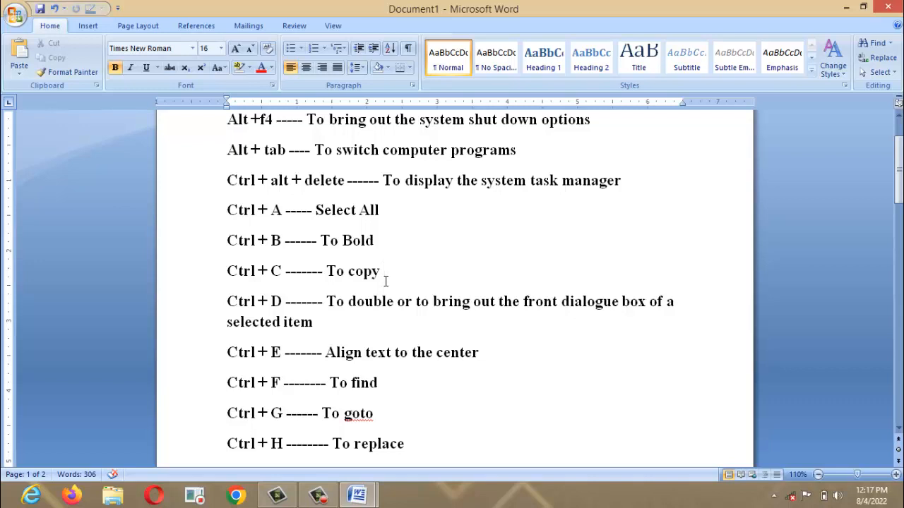
# Copy the entire bold shortcut list and create a new blank document for it
pyautogui.hotkey('ctrl', 'a')
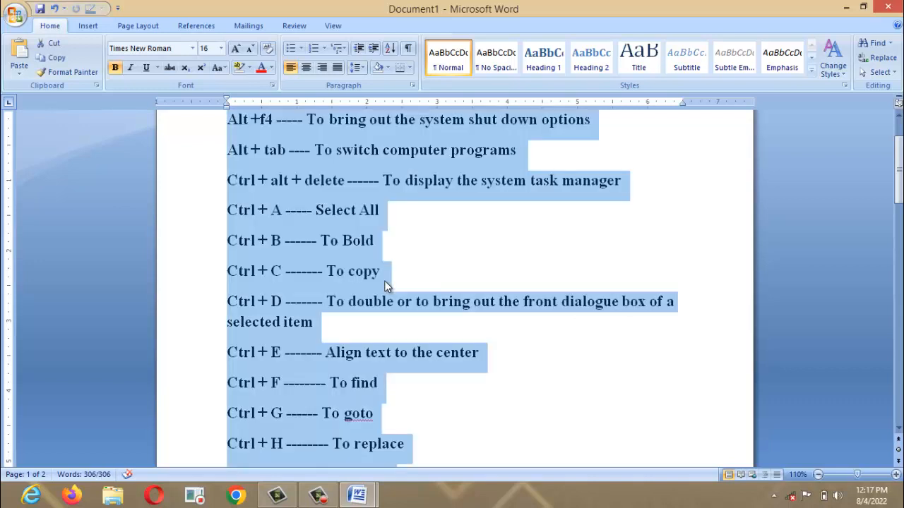
pyautogui.hotkey('ctrl', 'c')
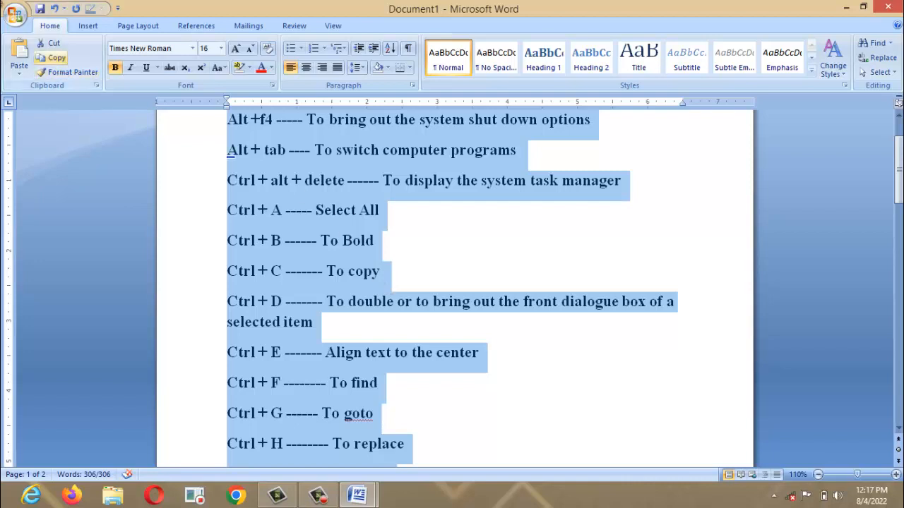
pyautogui.click(21, 21)
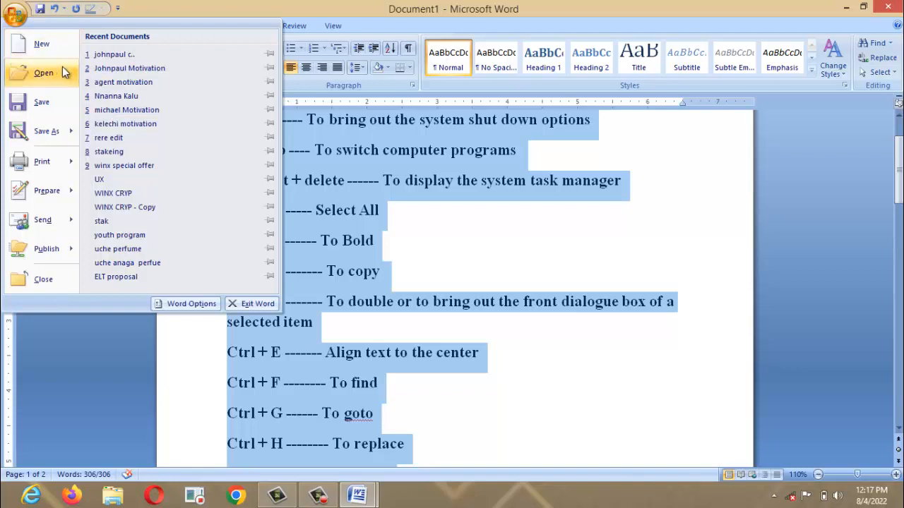
pyautogui.press('Escape')
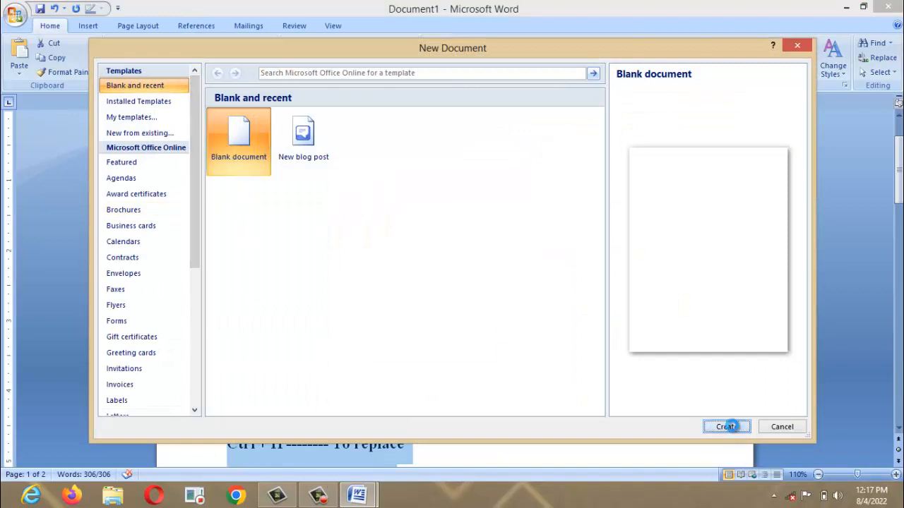
pyautogui.click(733, 428)
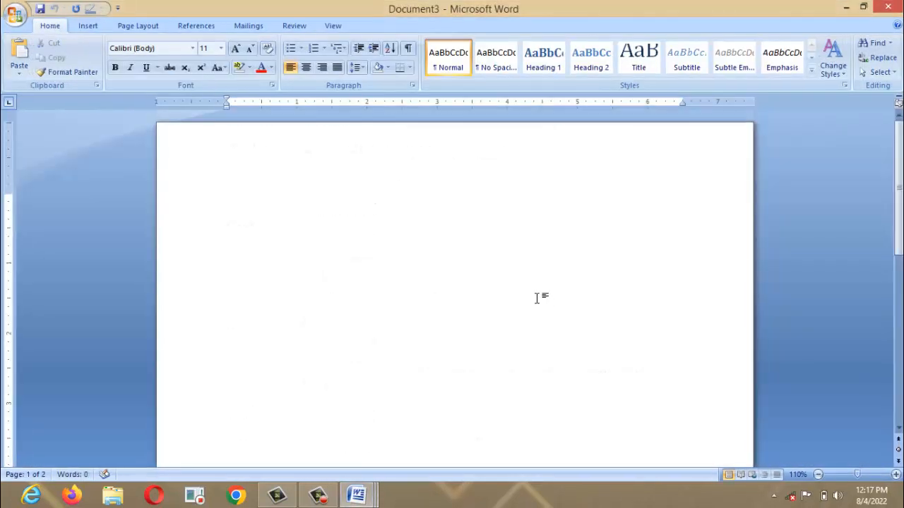
# Paste the copied shortcut list into the blank document and close that document without saving
pyautogui.hotkey('ctrl', 'v')
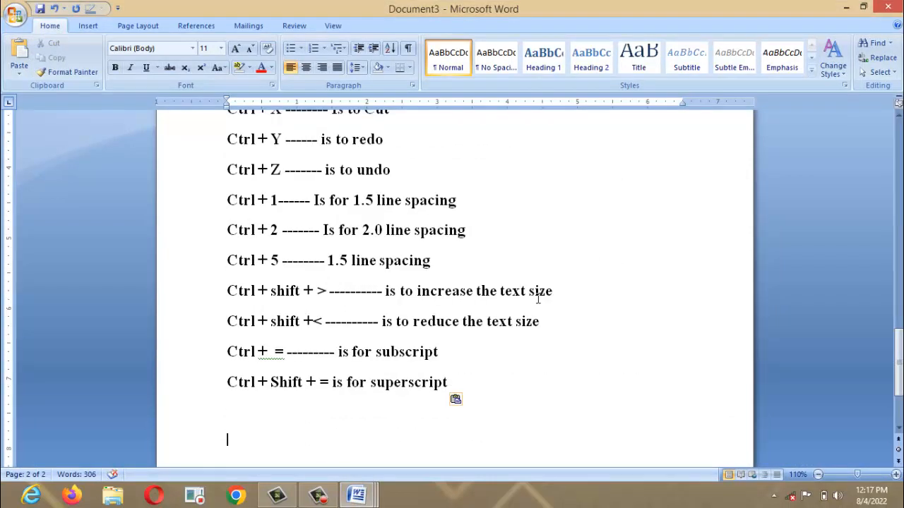
pyautogui.click(891, 8)
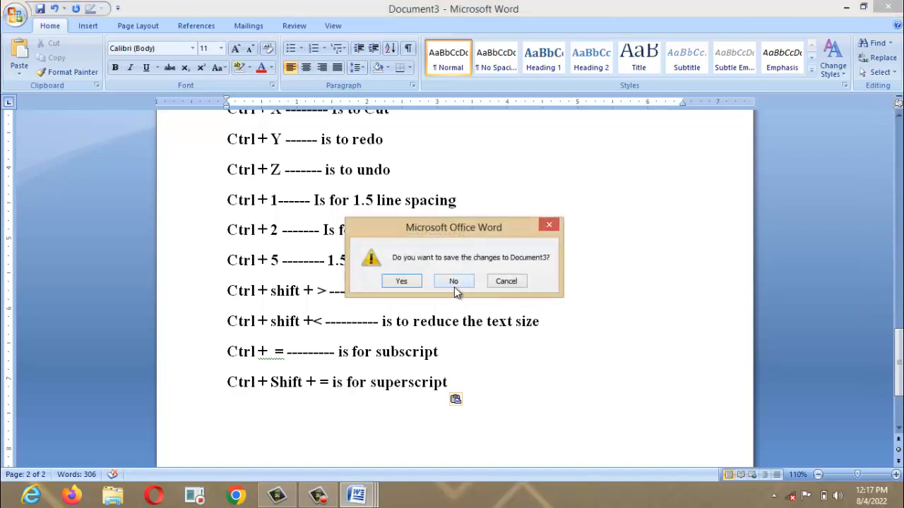
pyautogui.click(453, 282)
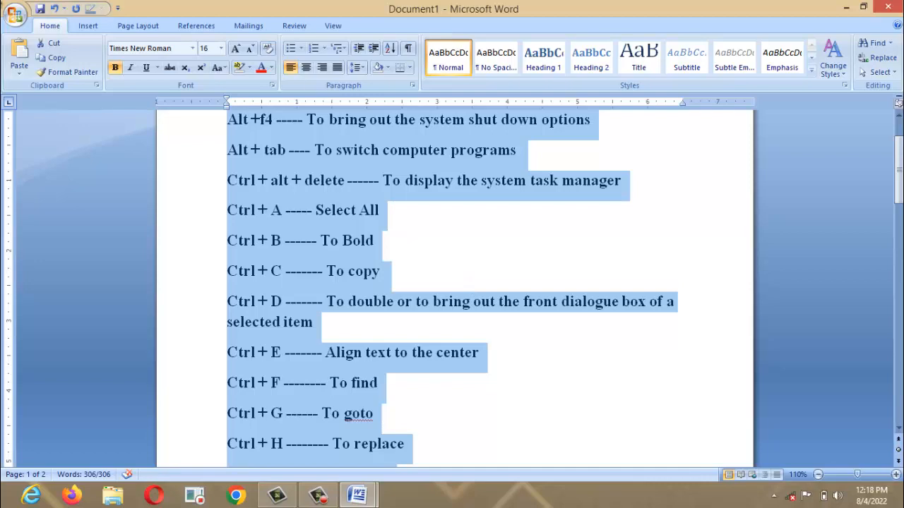
# Create a new blank document and paste the copied shortcut list into it
pyautogui.click(15, 14)
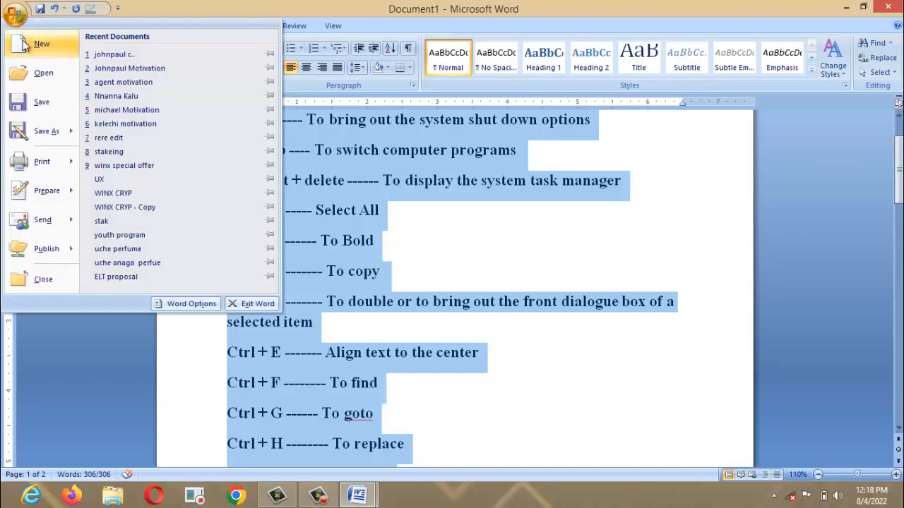
pyautogui.click(23, 44)
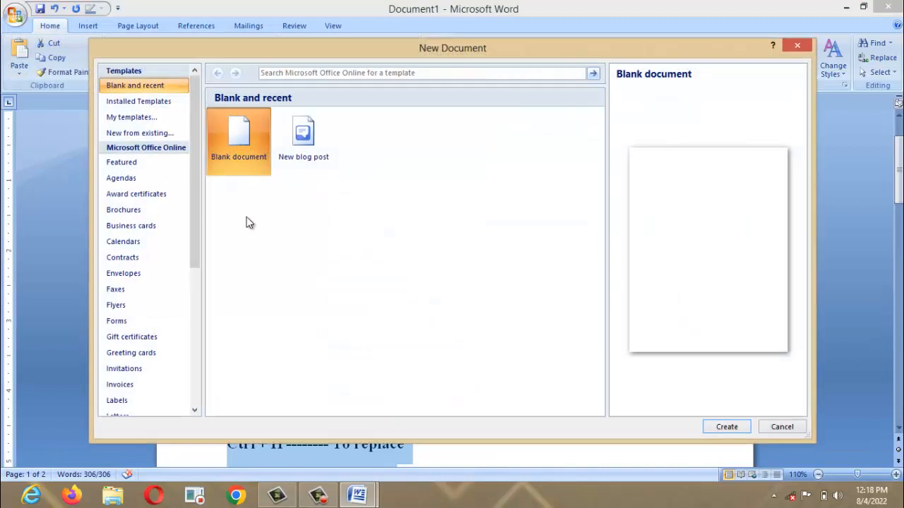
pyautogui.click(726, 427)
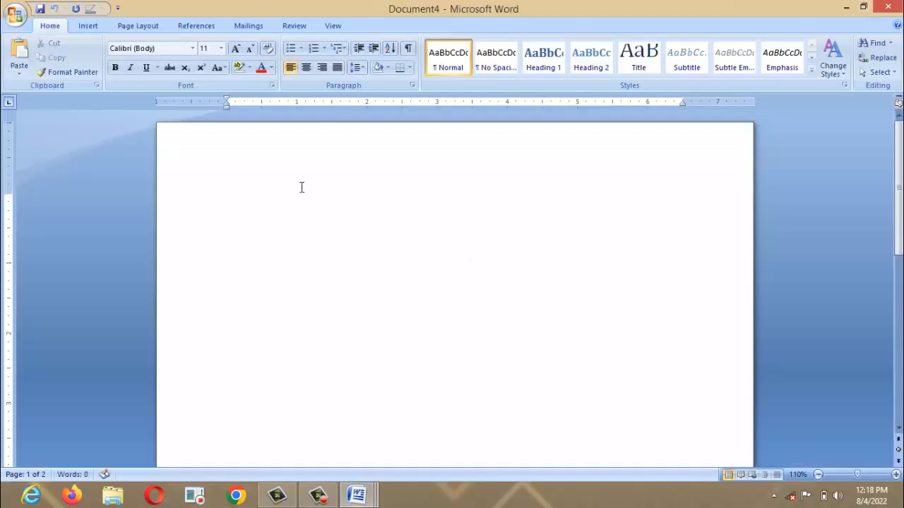
pyautogui.rightClick(291, 201)
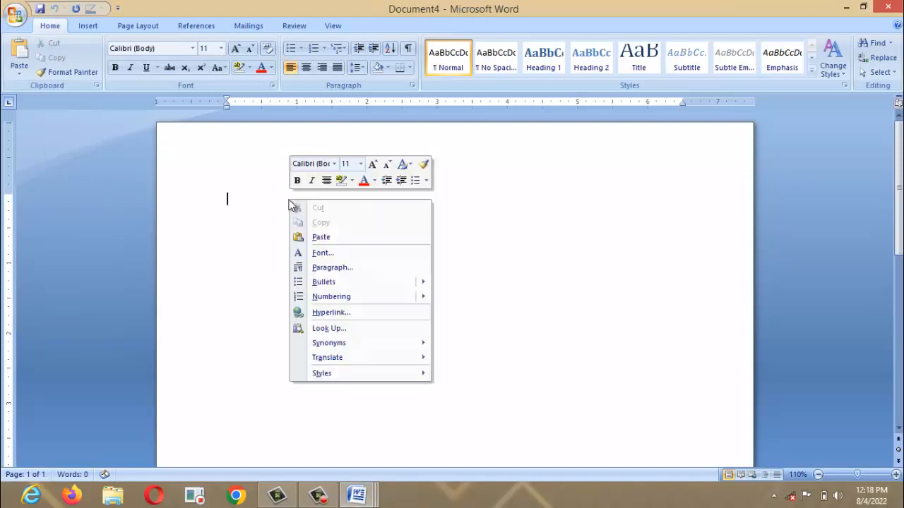
pyautogui.click(308, 237)
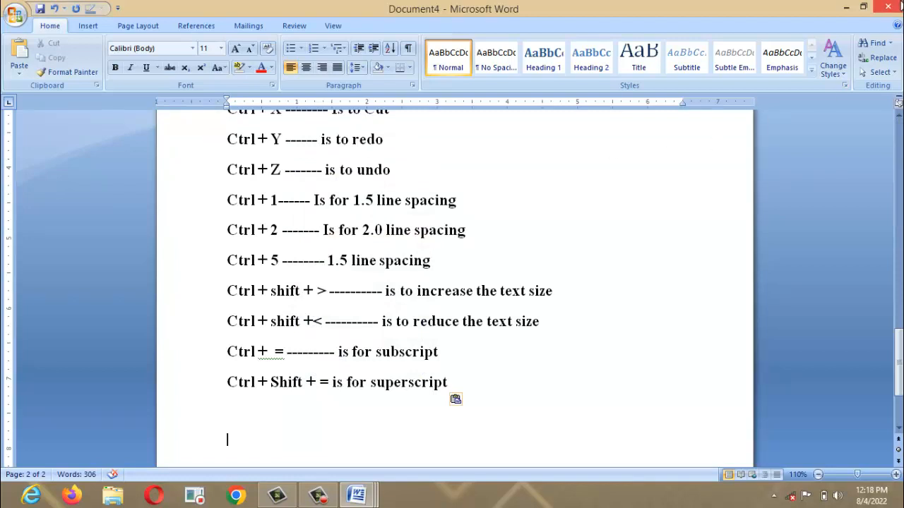
# Close the pasted copy without saving and deselect the shortcut list in Document1
pyautogui.click(888, 7)
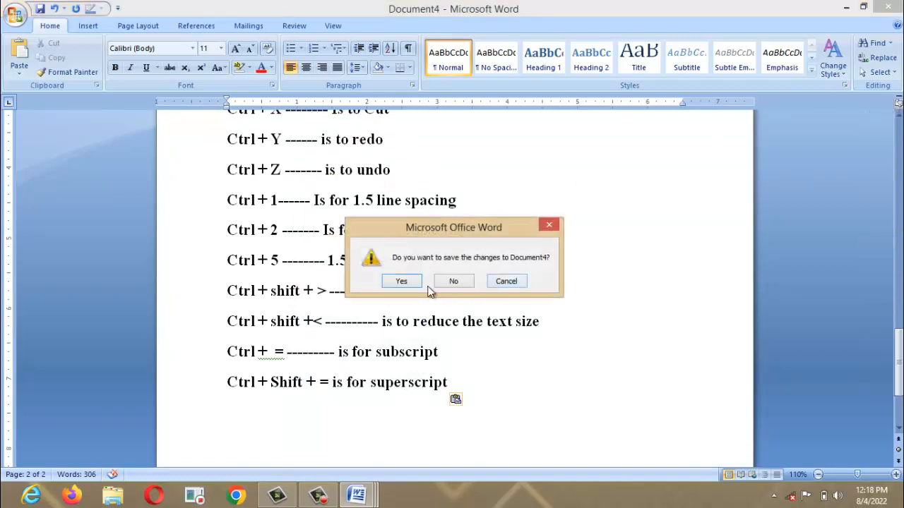
pyautogui.click(452, 281)
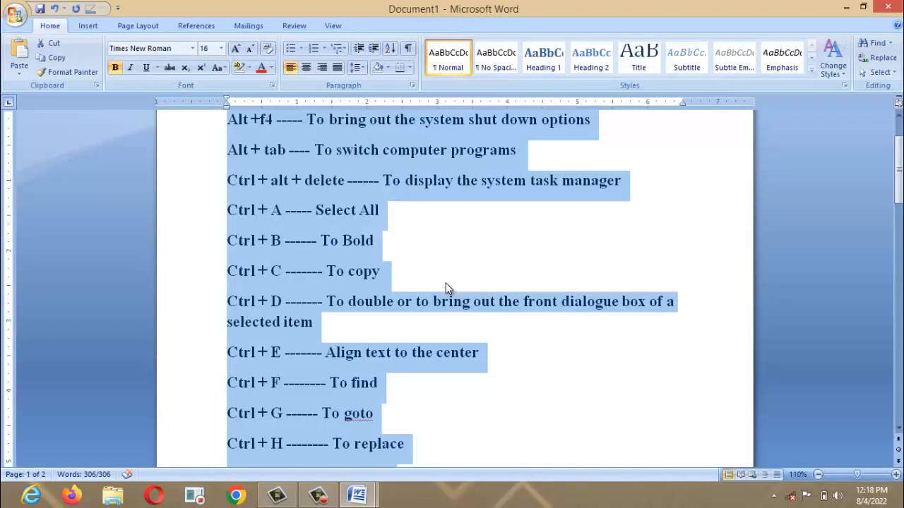
pyautogui.click(349, 302)
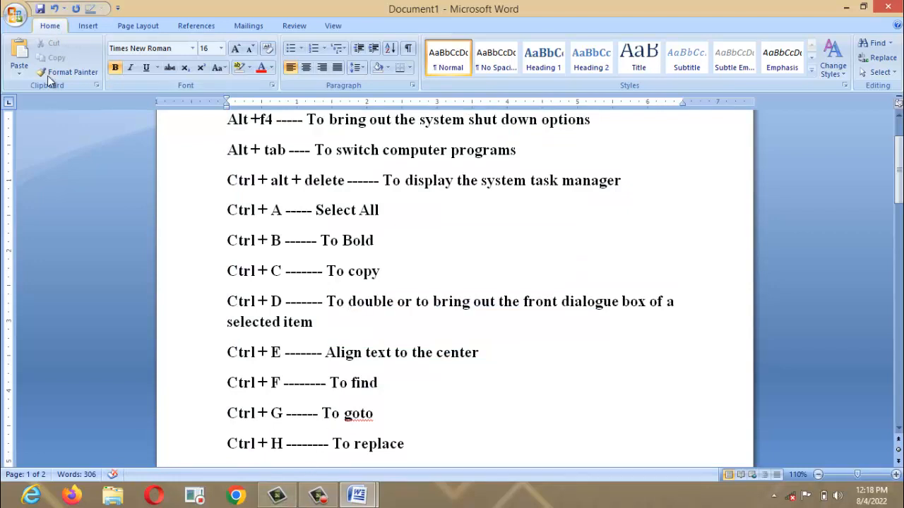
# Create another new blank document
pyautogui.click(14, 21)
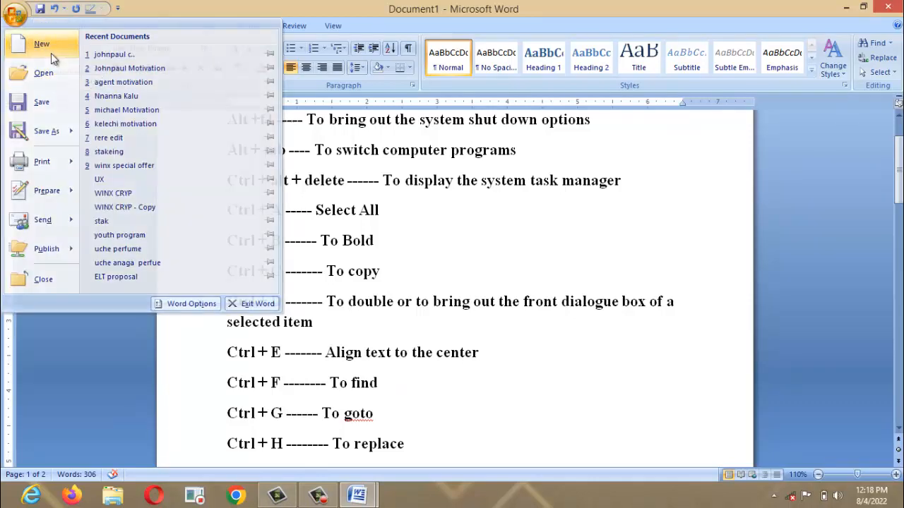
pyautogui.press('Escape')
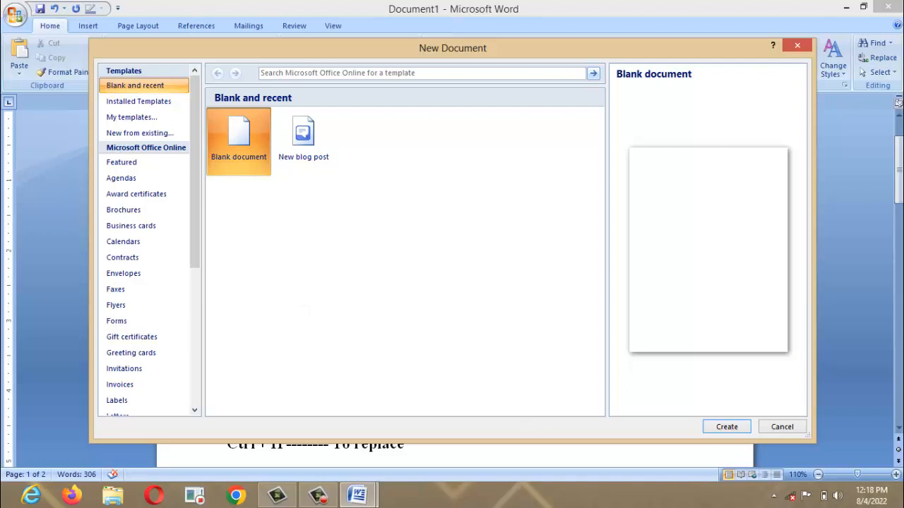
pyautogui.click(729, 427)
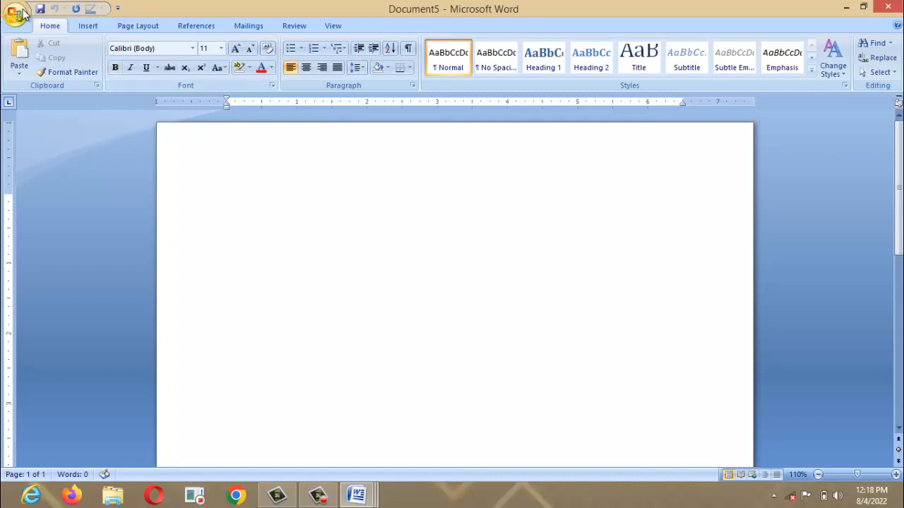
# Draw a rectangle about 3.06 inches wide and 1.83 inches high near the top of the page
pyautogui.click(89, 27)
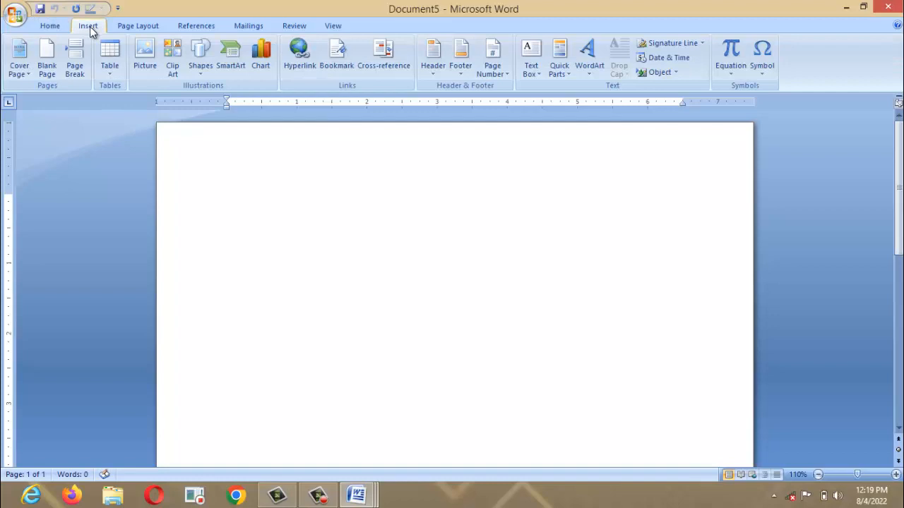
pyautogui.click(202, 71)
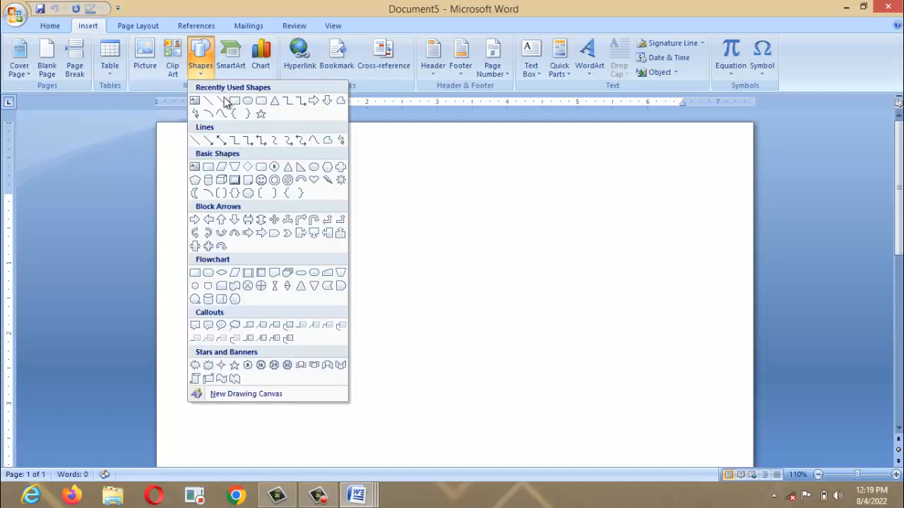
pyautogui.click(230, 102)
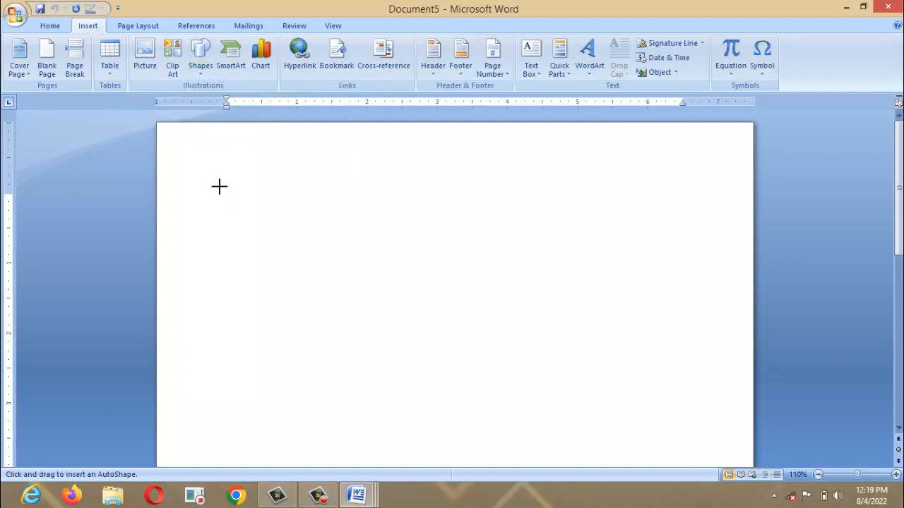
pyautogui.moveTo(220, 187); pyautogui.dragTo(429, 312)
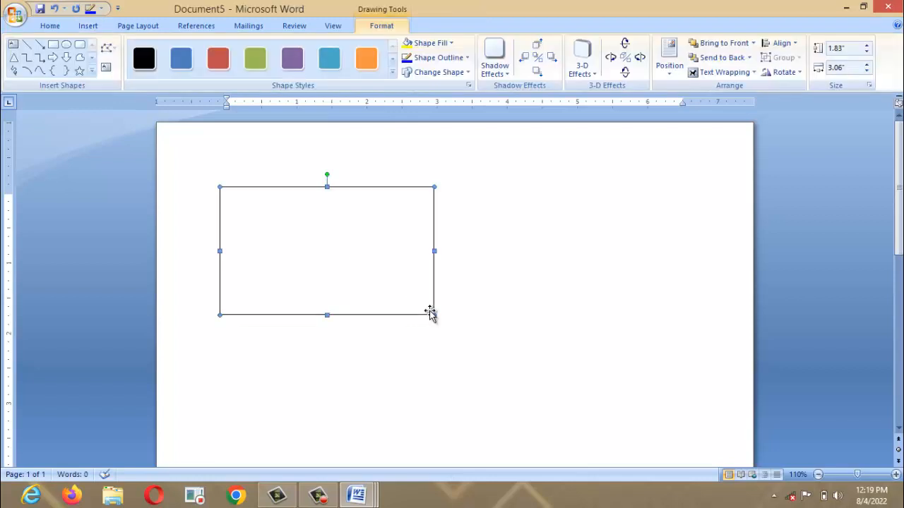
# Duplicate the selected rectangle three times
pyautogui.hotkey('ctrl', 'd')
pyautogui.hotkey('ctrl', 'd')
pyautogui.hotkey('ctrl', 'd')
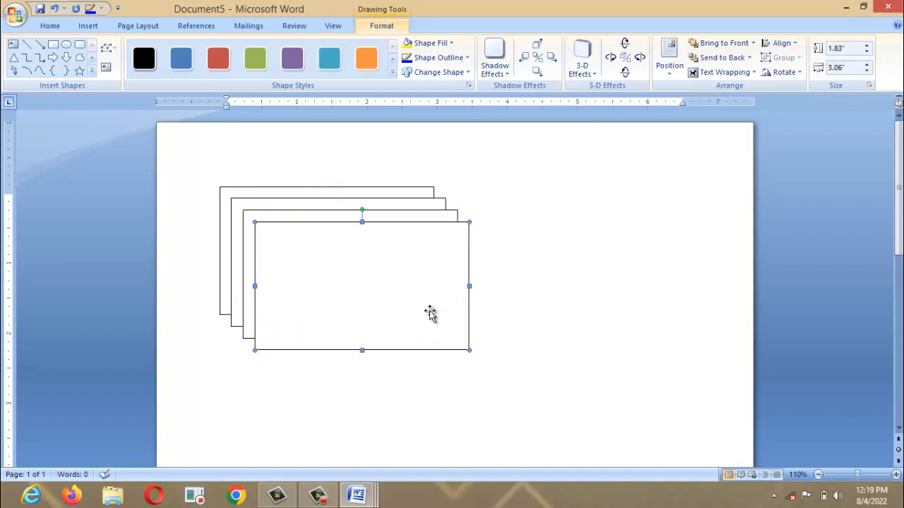
# Delete the three duplicates and the original rectangle from the page
pyautogui.press('Delete')
pyautogui.click(400, 288)
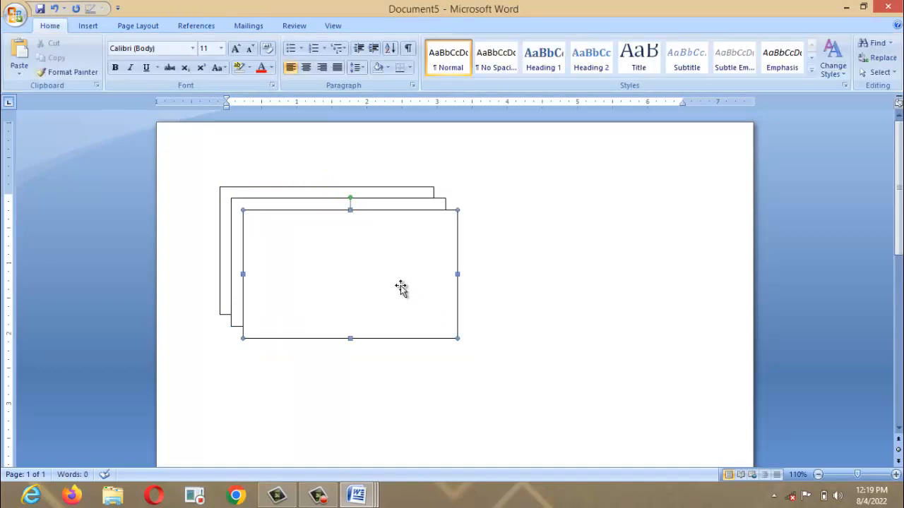
pyautogui.press('Delete')
pyautogui.click(397, 287)
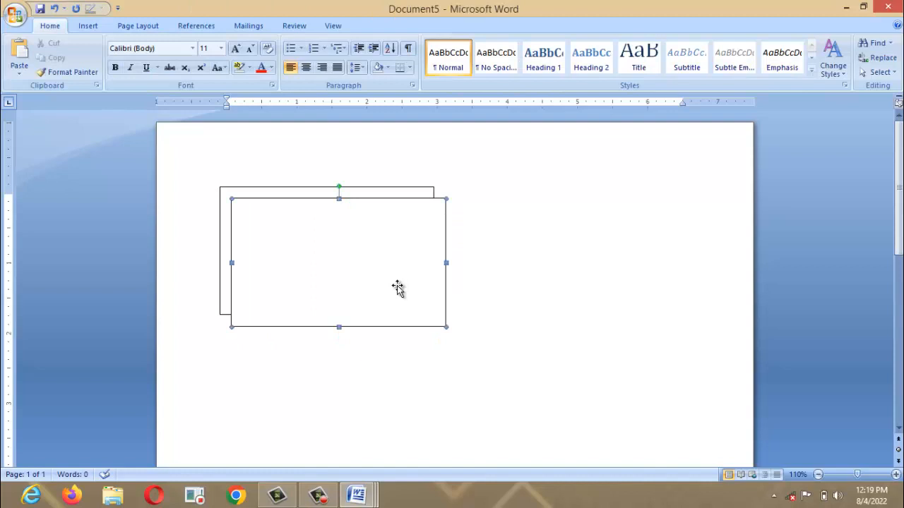
pyautogui.press('Delete')
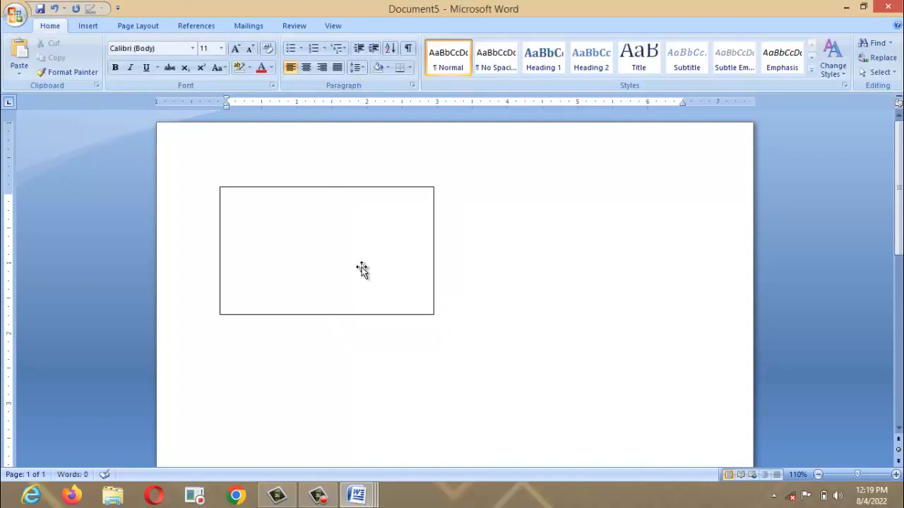
pyautogui.click(362, 268)
pyautogui.press('Delete')
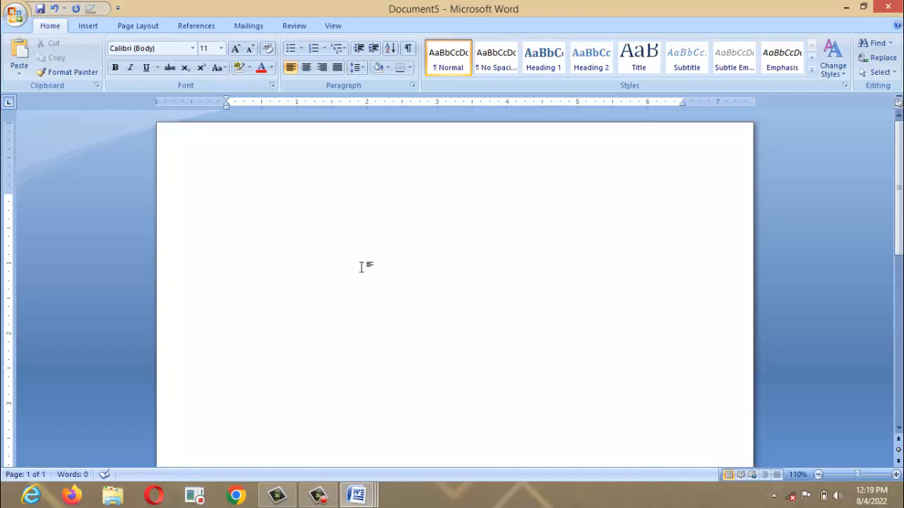
# Enter the letter N and increase its font size to 20
pyautogui.write('N')
pyautogui.hotkey('shift', 'Left')
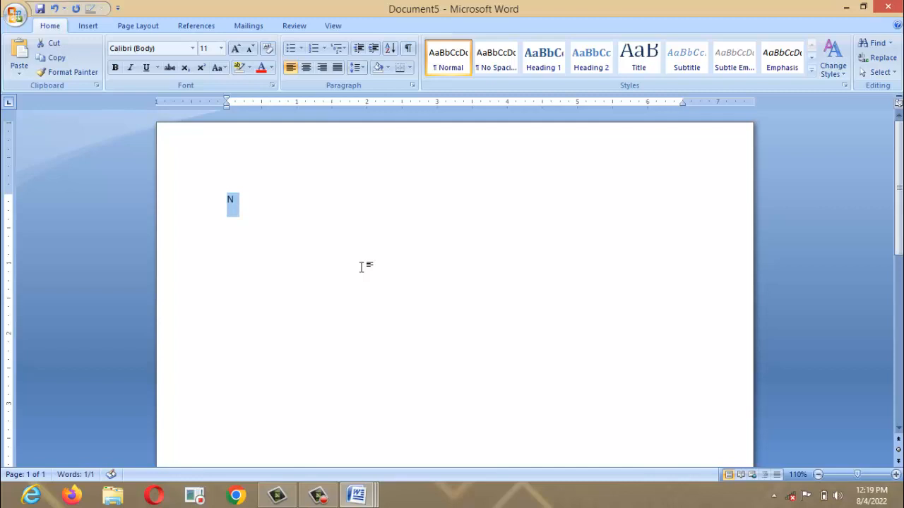
pyautogui.hotkey('ctrl', 'shift', '.')
pyautogui.hotkey('ctrl', 'shift', '.')
pyautogui.hotkey('ctrl', 'shift', '.')
pyautogui.hotkey('ctrl', 'shift', '.')
pyautogui.hotkey('ctrl', 'shift', '.')
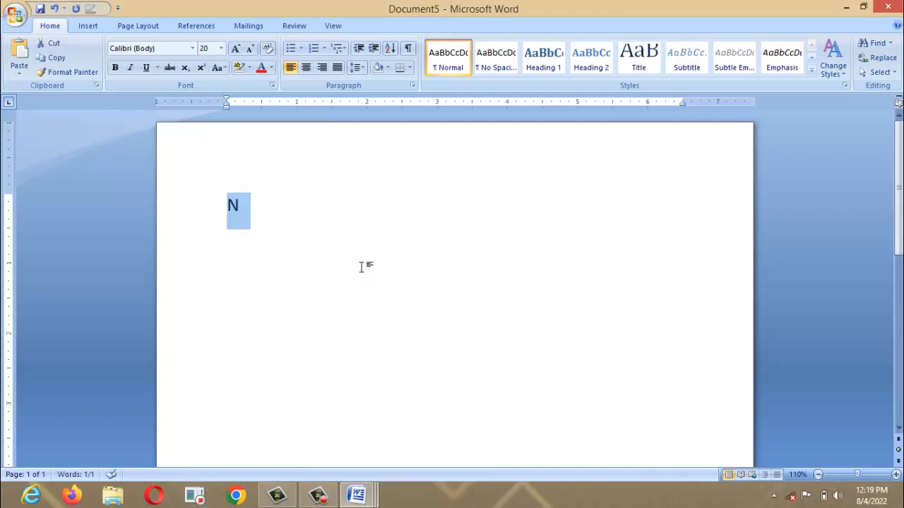
pyautogui.hotkey('ctrl', 'd')
pyautogui.click(357, 496)
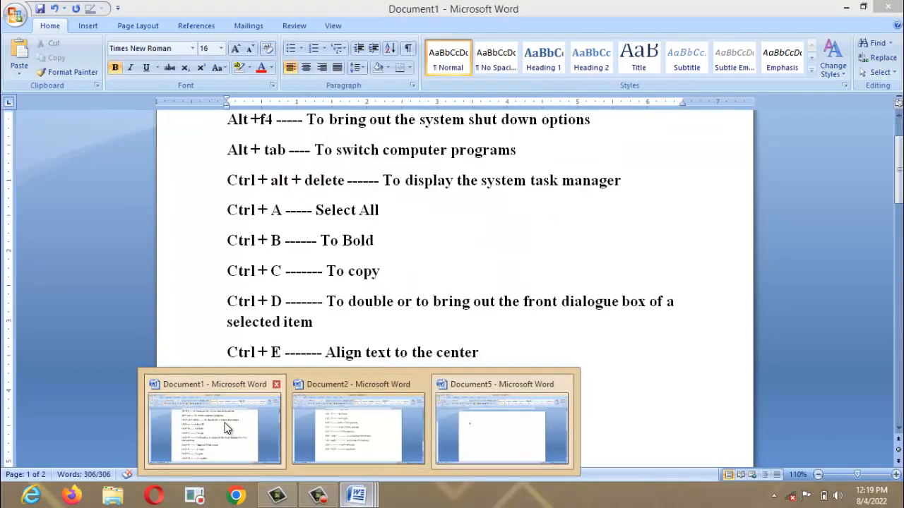
pyautogui.click(226, 428)
pyautogui.click(357, 496)
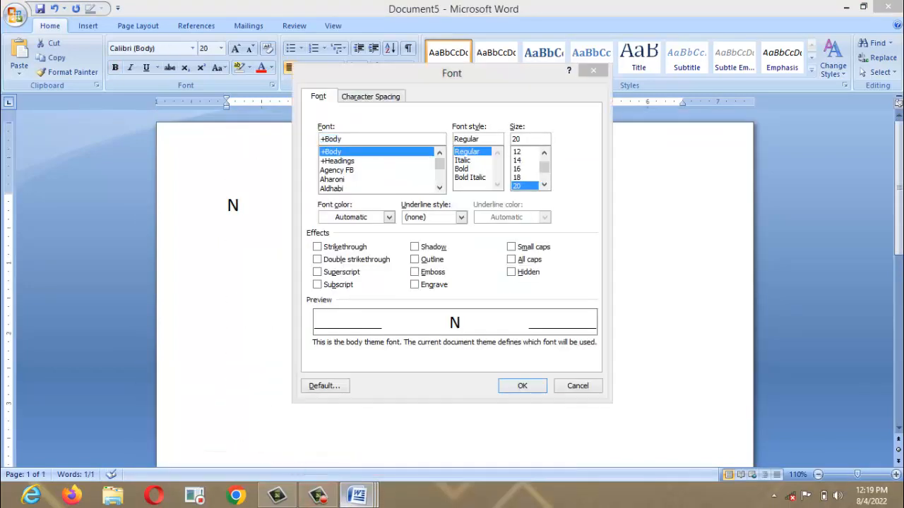
pyautogui.moveTo(357, 440)
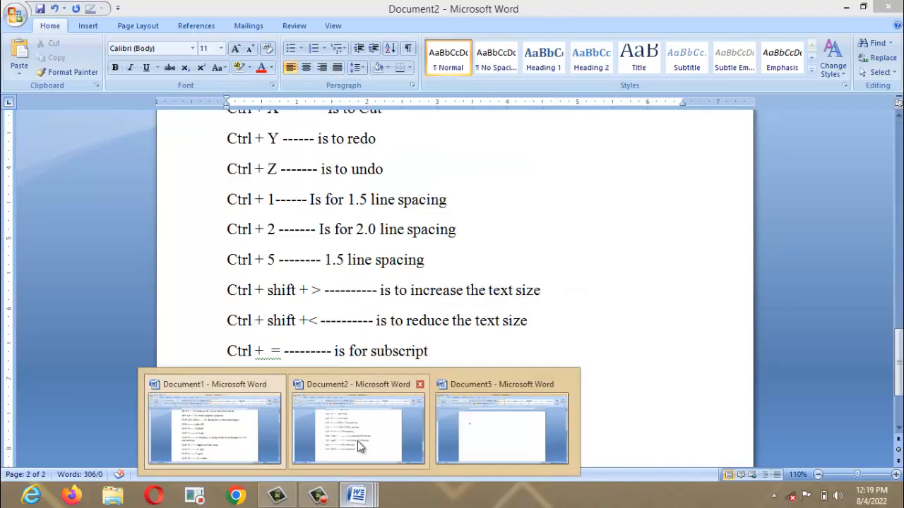
pyautogui.click(357, 441)
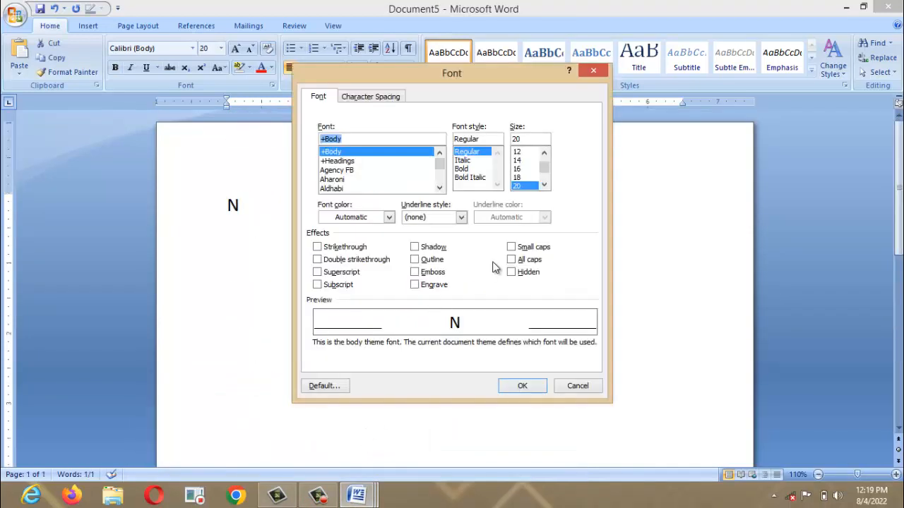
pyautogui.click(594, 71)
# Switch to Document1 to review the description of the Ctrl+D shortcut
pyautogui.click(357, 496)
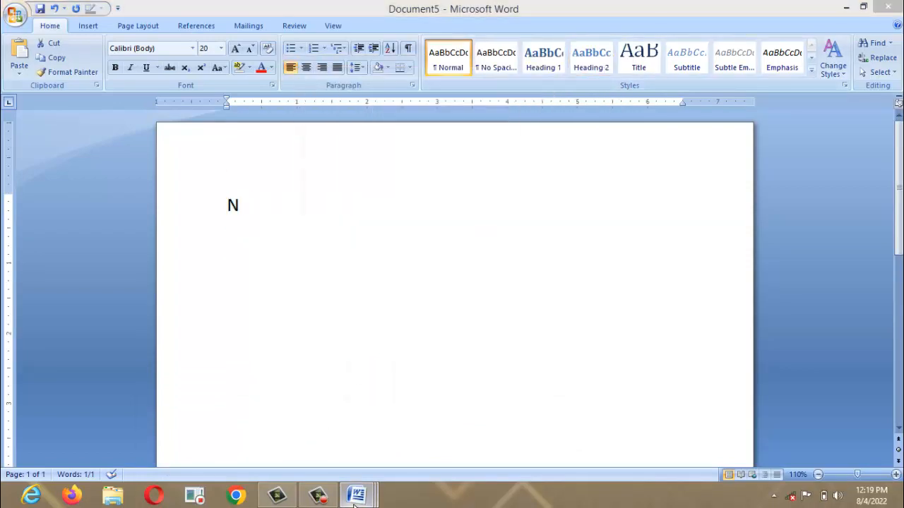
pyautogui.click(233, 424)
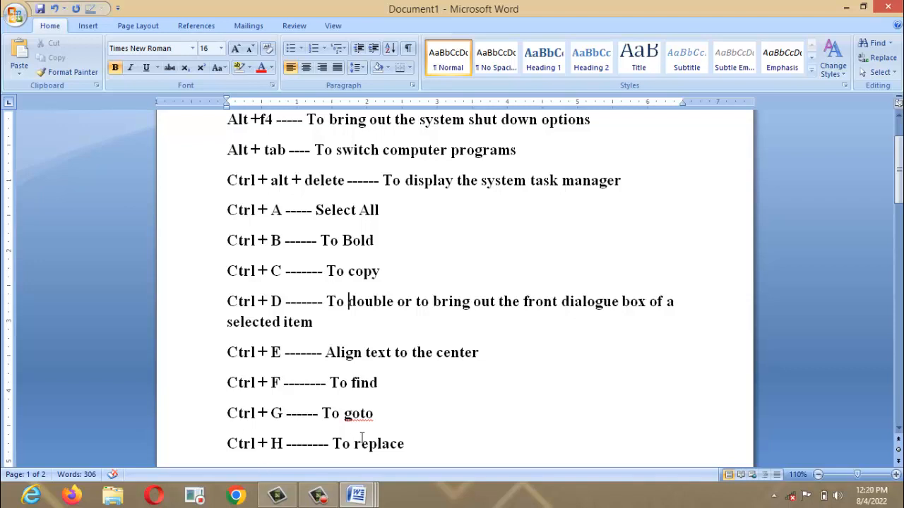
# Switch to Document5 and apply double strikethrough, engrave and all caps effects to the letter N through the Font settings
pyautogui.moveTo(360, 498)
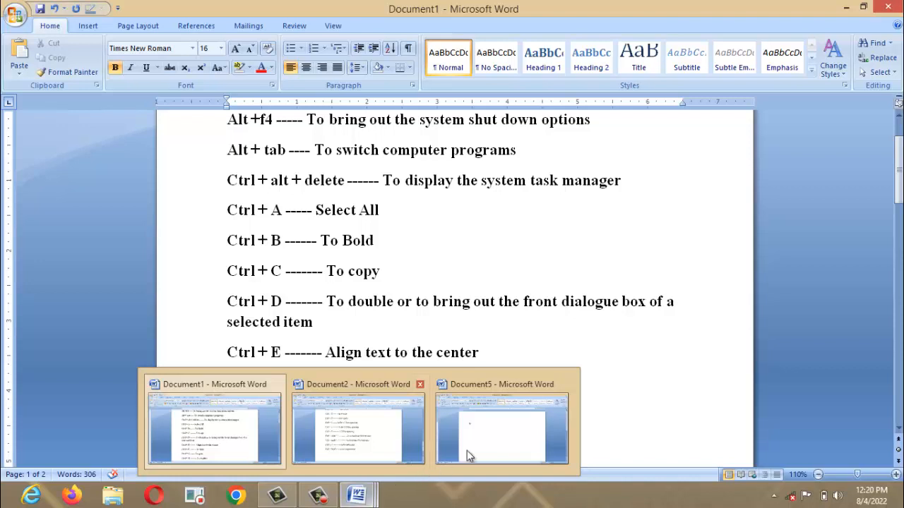
pyautogui.click(487, 445)
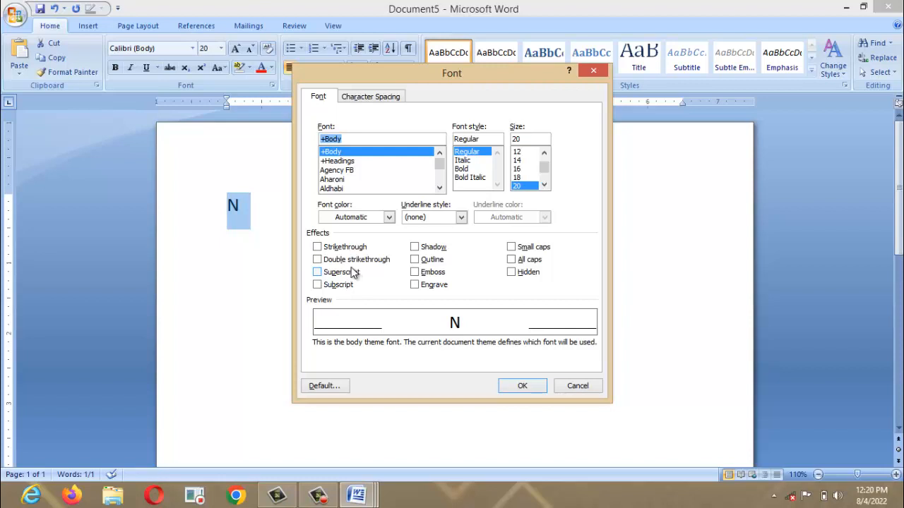
pyautogui.click(336, 262)
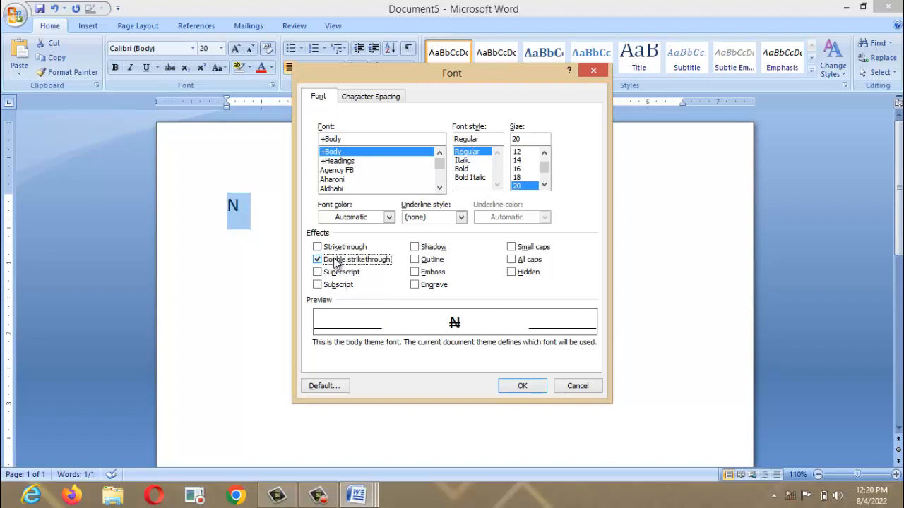
pyautogui.click(422, 277)
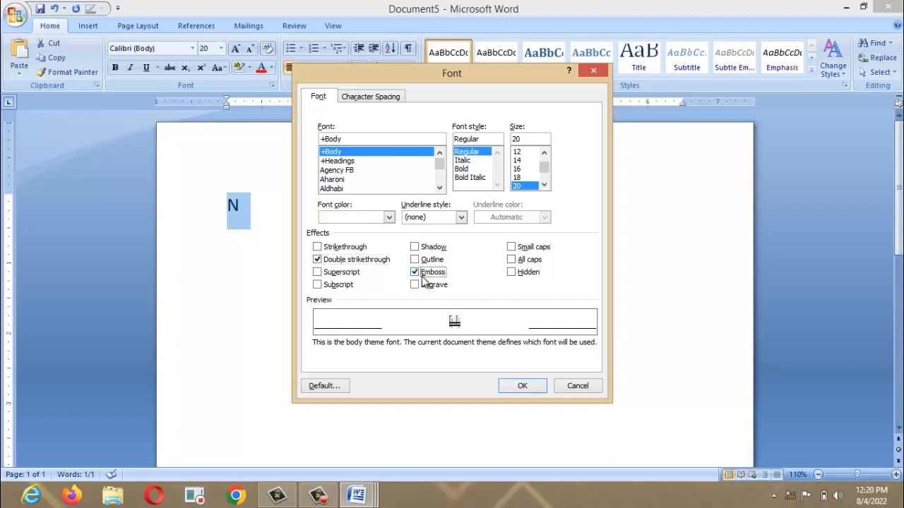
pyautogui.click(418, 288)
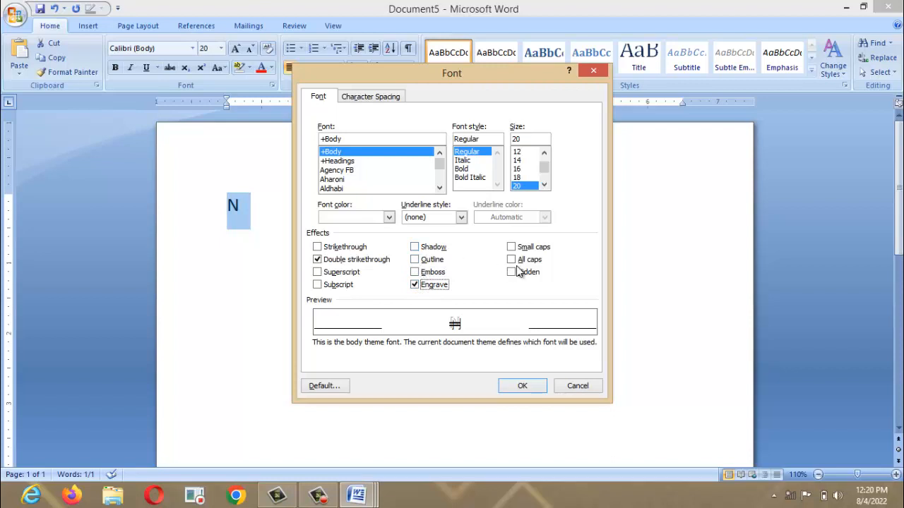
pyautogui.click(512, 259)
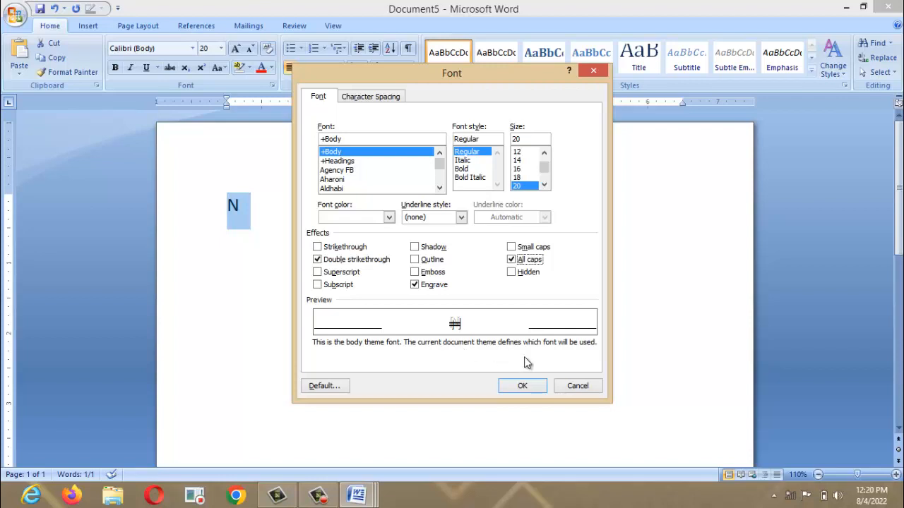
pyautogui.click(523, 386)
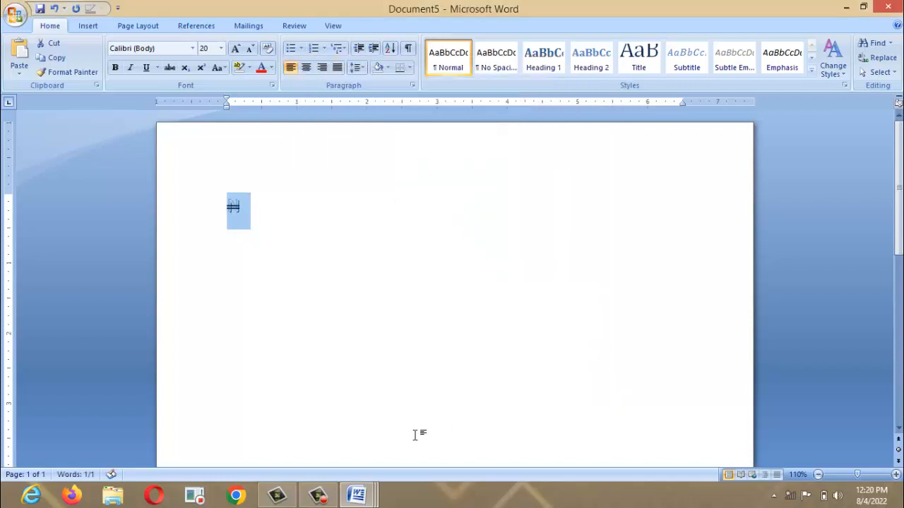
# Switch to Document1, centre all of its text and return it to left alignment
pyautogui.click(357, 495)
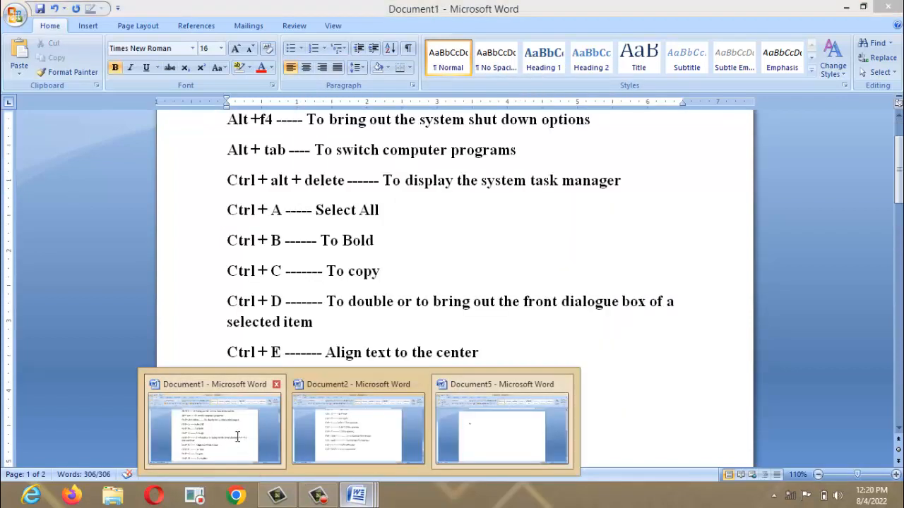
pyautogui.click(236, 443)
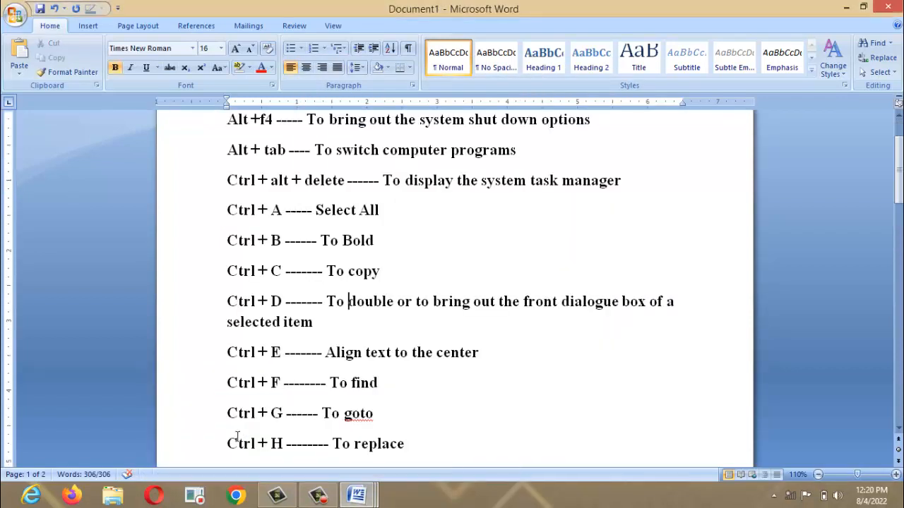
pyautogui.click(339, 342)
pyautogui.hotkey('ctrl', 'a')
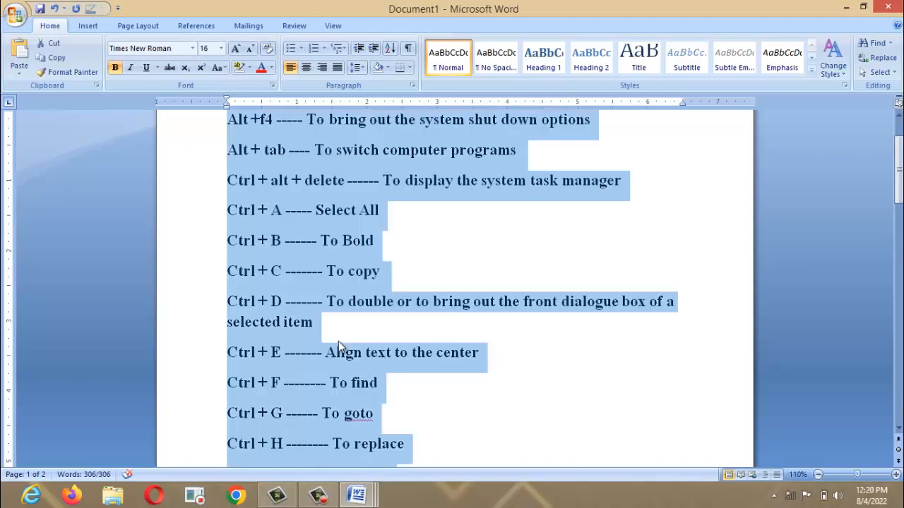
pyautogui.hotkey('ctrl', 'e')
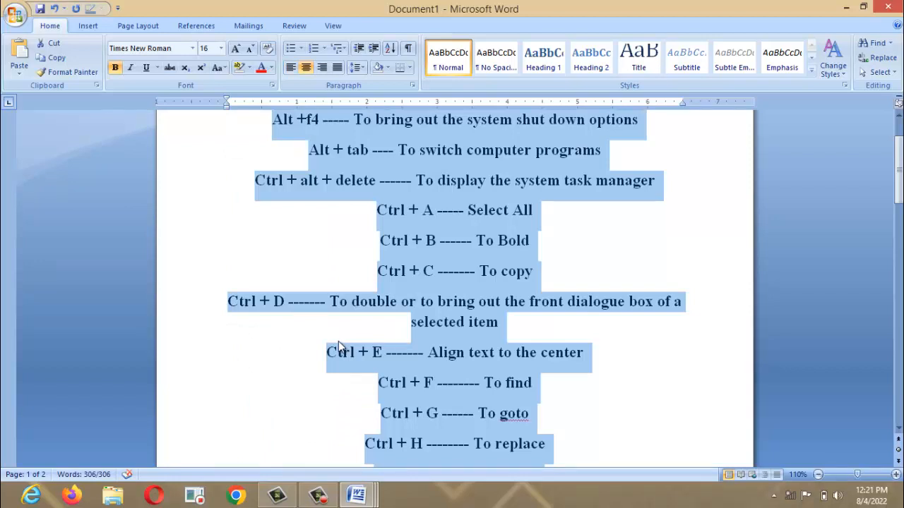
pyautogui.hotkey('ctrl', 'l')
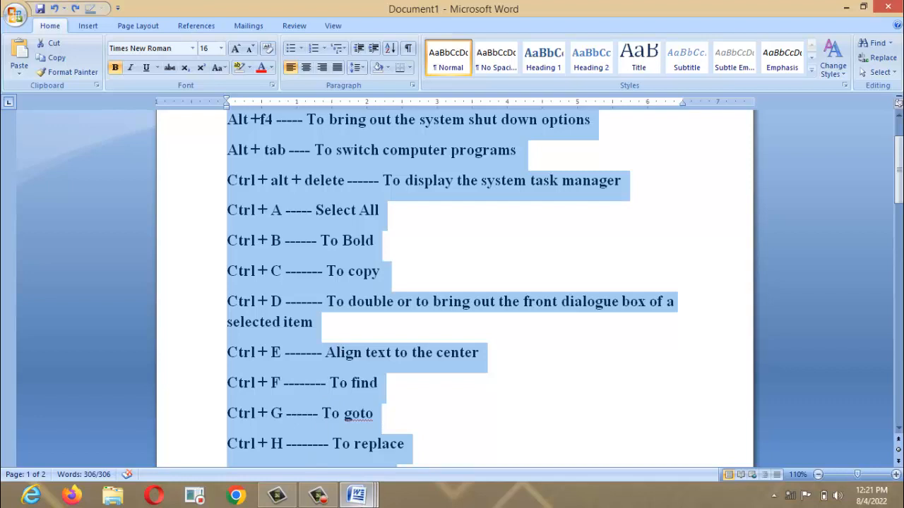
# Switch to Document5 and delete the struck-through N
pyautogui.click(358, 496)
pyautogui.click(496, 428)
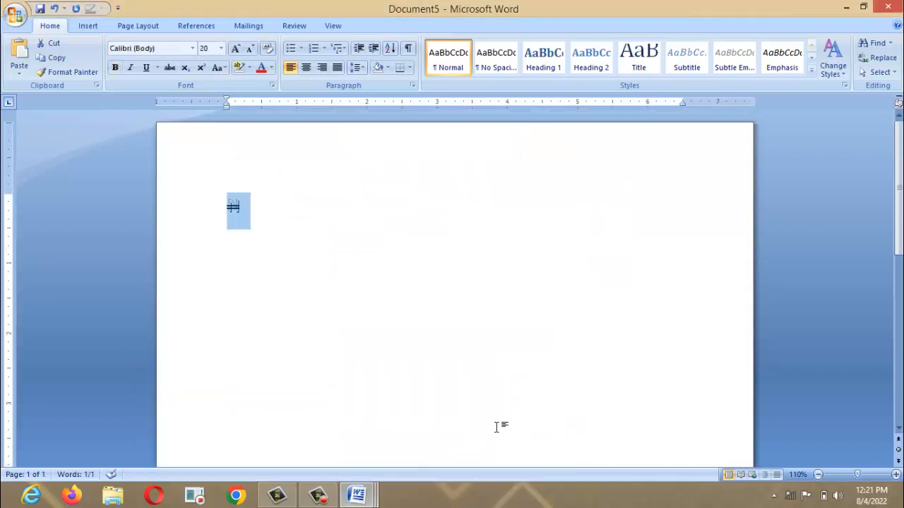
pyautogui.press('BackSpace')
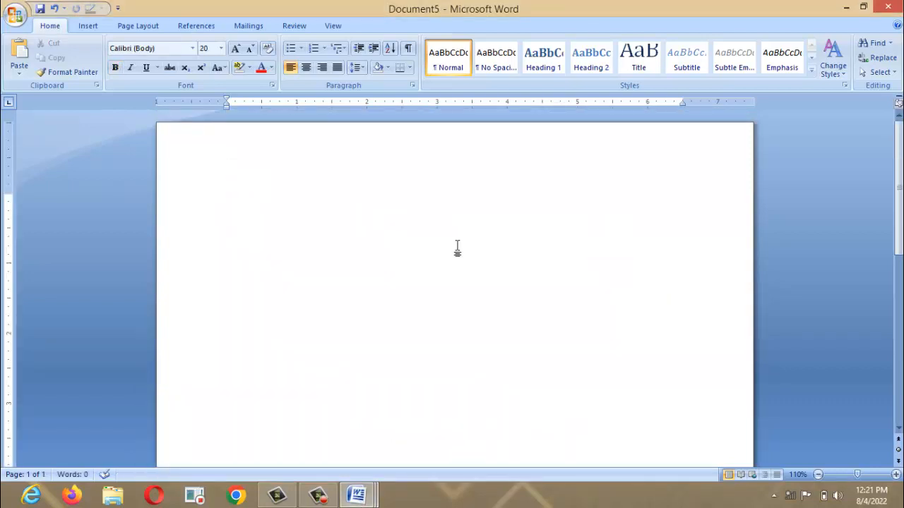
# Enter the trial text EUFHYF7U and undo it together with the font effects and size increases applied to the N
pyautogui.write('EUFHYF7UFB')
pyautogui.press('BackSpace')
pyautogui.press('BackSpace')
pyautogui.press('BackSpace')
pyautogui.press('BackSpace')
pyautogui.press('BackSpace')
pyautogui.press('BackSpace')
pyautogui.press('BackSpace')
pyautogui.press('BackSpace')
pyautogui.press('BackSpace')
pyautogui.press('BackSpace')
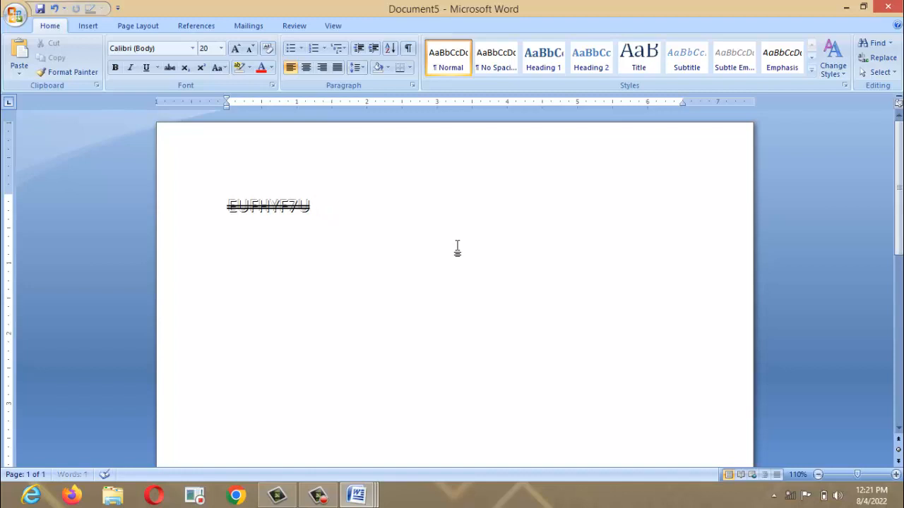
pyautogui.hotkey('ctrl', 'z')
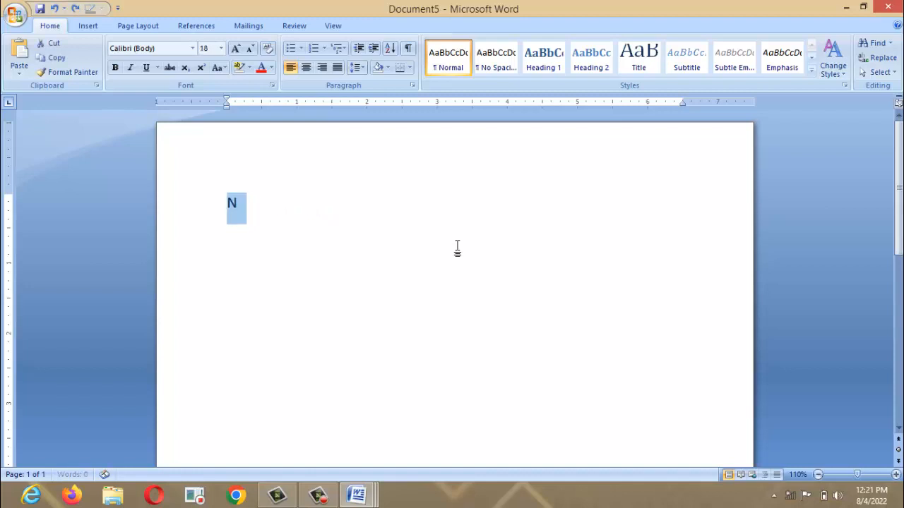
# Replace the N with a two-line paragraph of random filler words, beginning with "Heduhyeehhyuhdf euhuhf eyuhef" and including the word "double"
pyautogui.write('heduhy')
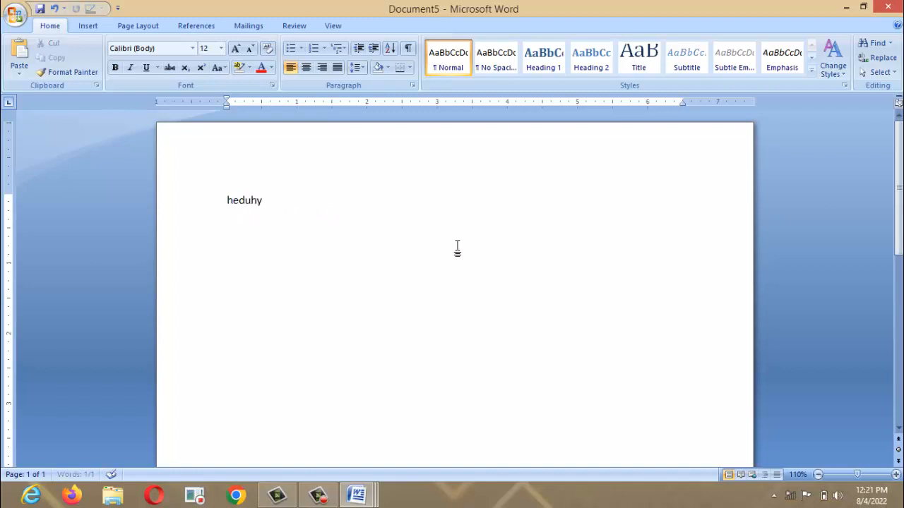
pyautogui.write('eehhyuhdf euhuhf eyuhef efu')
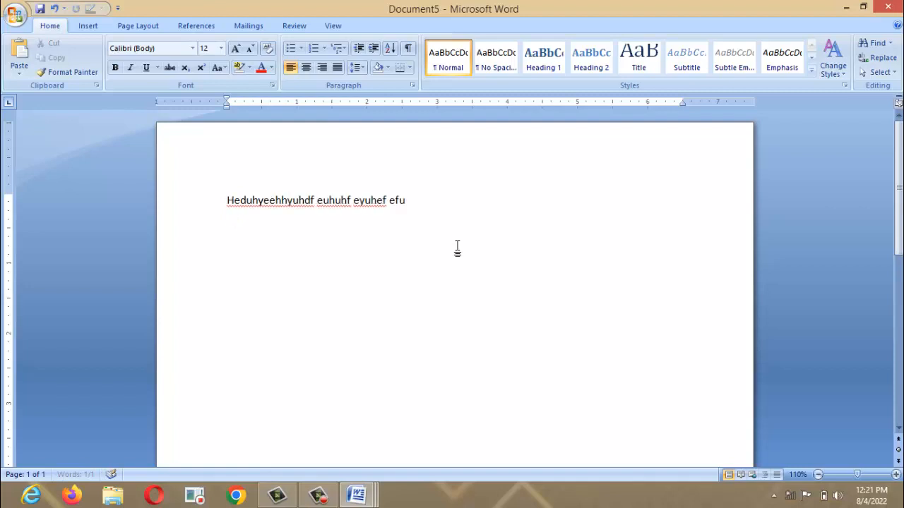
pyautogui.write('e efuhef euhef efe eyue ehye ')
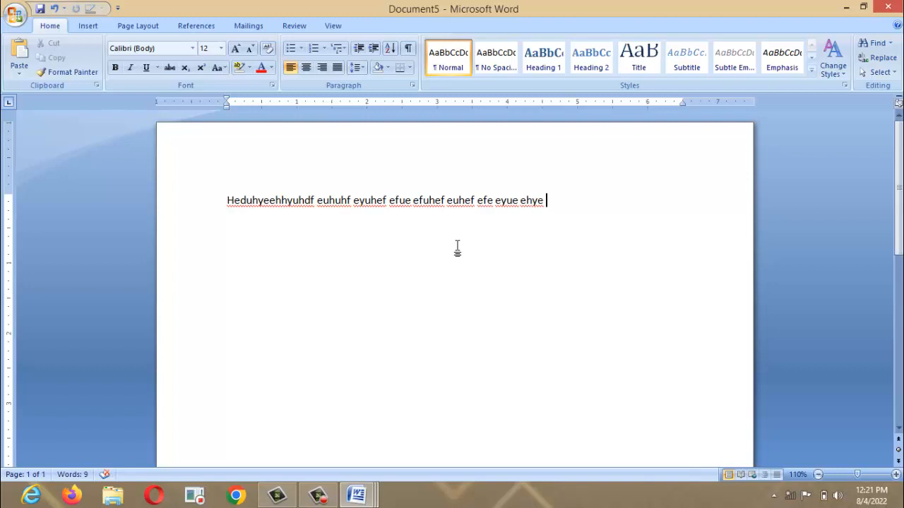
pyautogui.write('double uhdhudhhuyhh3dhu3hu3yh')
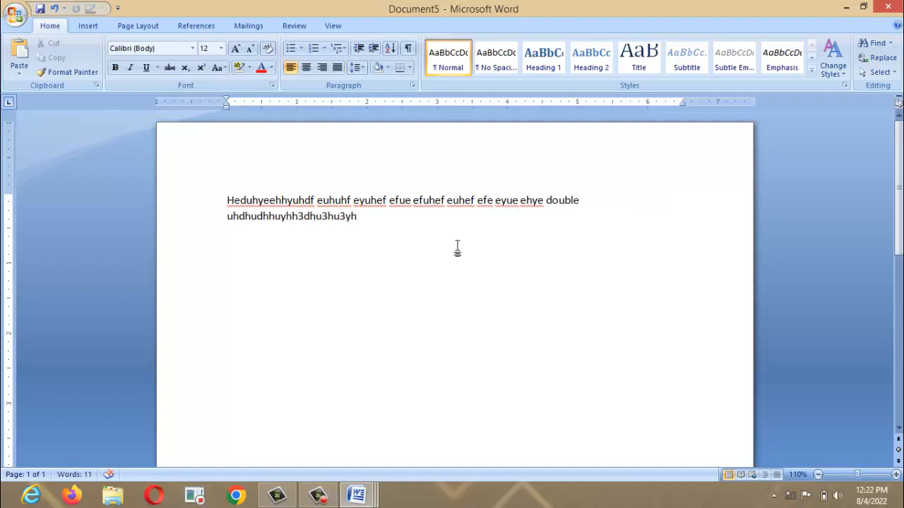
pyautogui.write('uwxuwuuwxhu')
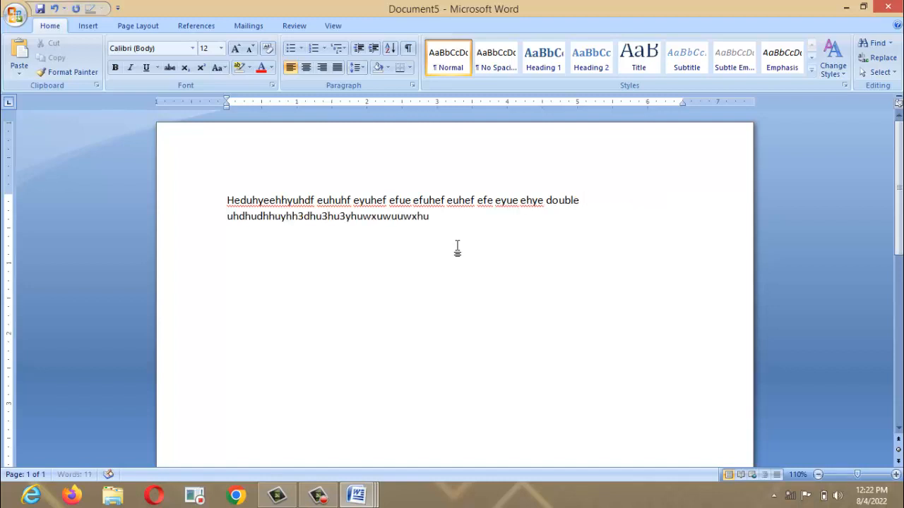
# Copy the whole filler paragraph and paste it repeatedly until Document5 fills about 25 pages
pyautogui.hotkey('ctrl', 'a')
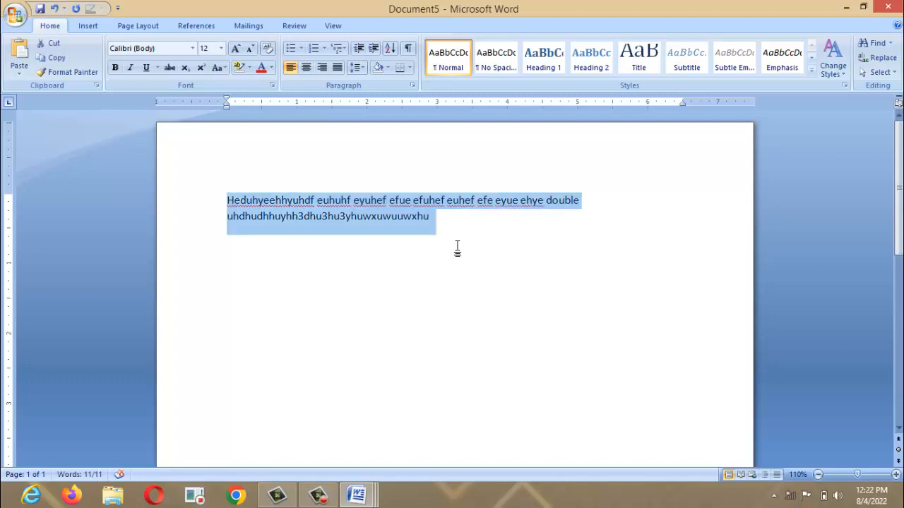
pyautogui.hotkey('ctrl', 'v')
pyautogui.hotkey('ctrl', 'v')
pyautogui.hotkey('ctrl', 'v')
pyautogui.hotkey('ctrl', 'v')
pyautogui.hotkey('ctrl', 'v')
pyautogui.hotkey('ctrl', 'v')
pyautogui.hotkey('ctrl', 'v')
pyautogui.hotkey('ctrl', 'v')
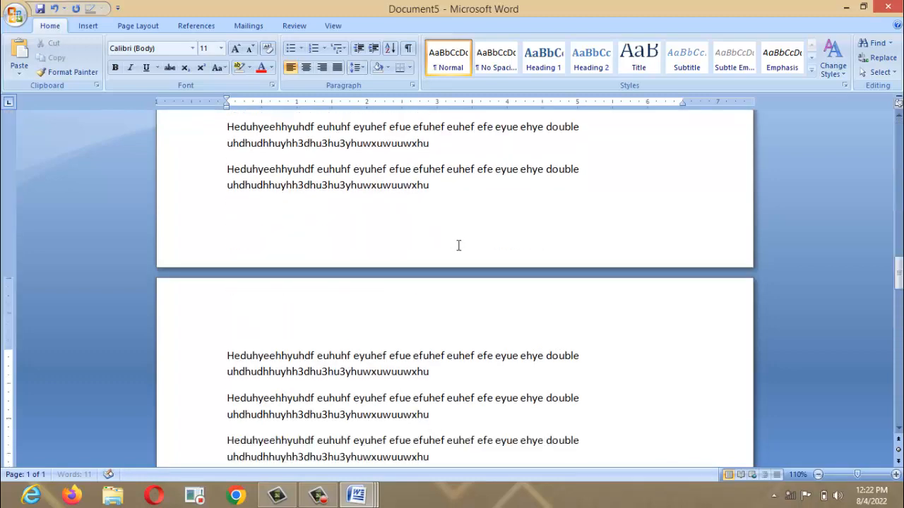
pyautogui.hotkey('ctrl', 'v')
pyautogui.hotkey('ctrl', 'v')
pyautogui.hotkey('ctrl', 'v')
pyautogui.hotkey('ctrl', 'v')
pyautogui.hotkey('ctrl', 'v')
pyautogui.hotkey('ctrl', 'v')
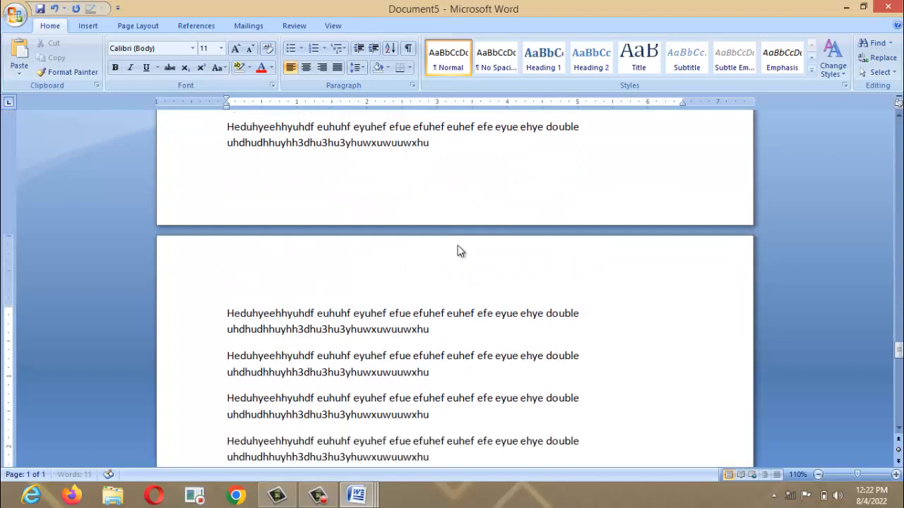
pyautogui.hotkey('ctrl', 'v')
pyautogui.hotkey('ctrl', 'v')
pyautogui.hotkey('ctrl', 'v')
pyautogui.hotkey('ctrl', 'v')
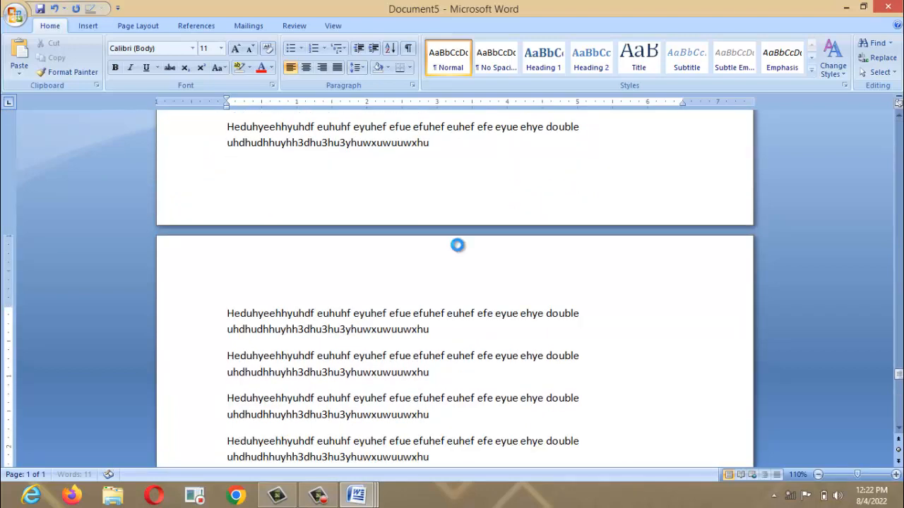
pyautogui.hotkey('ctrl', 'v')
pyautogui.hotkey('ctrl', 'v')
pyautogui.hotkey('ctrl', 'v')
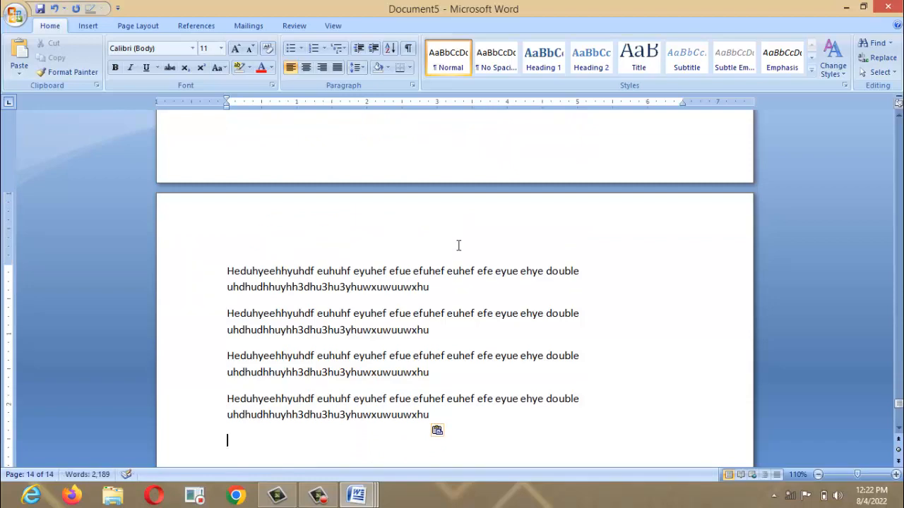
pyautogui.write('Heduhyeehhyuhdf euhuhf eyuhef efue efuhef euhef efe eyue ehye double uhdhudhhuyhh3dhu3hu3yhuwxuwuuwxhu')
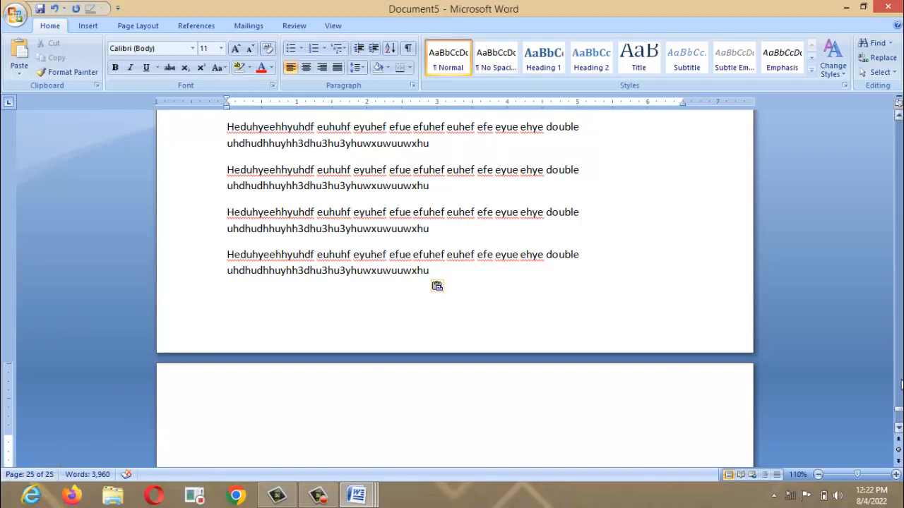
# Go back to the first page, check the shortcut list in Document1 and return to Document5
pyautogui.moveTo(901, 412); pyautogui.dragTo(896, 115)
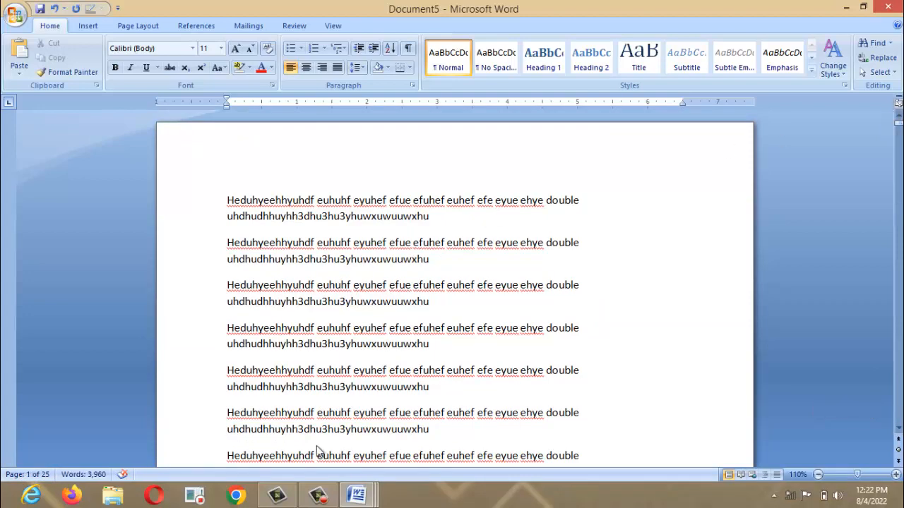
pyautogui.moveTo(356, 495)
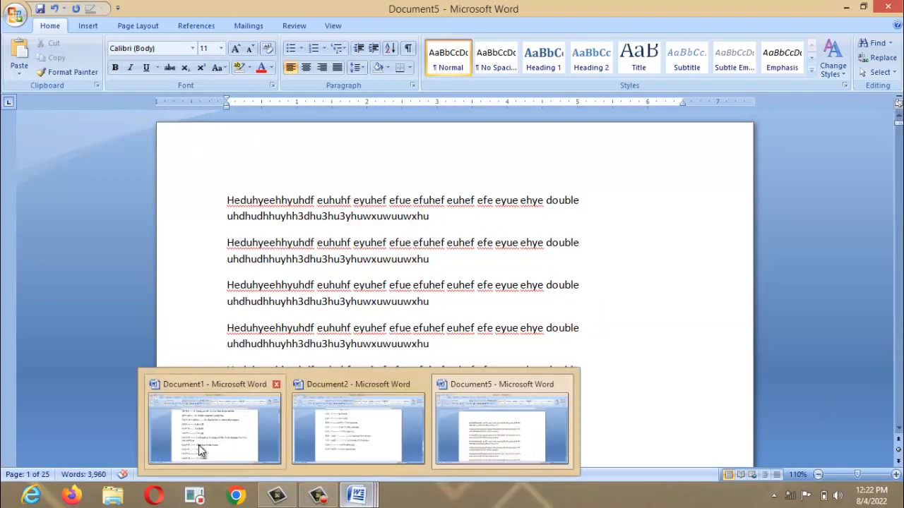
pyautogui.click(198, 445)
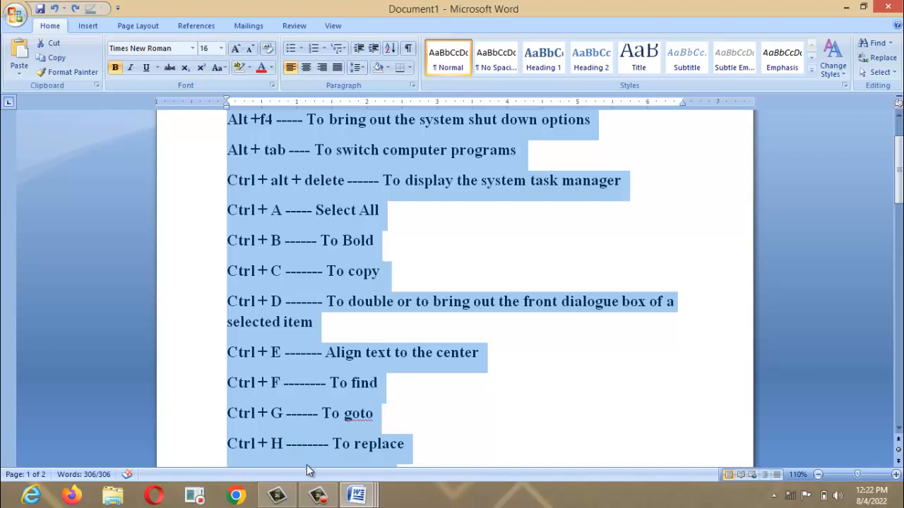
pyautogui.click(357, 494)
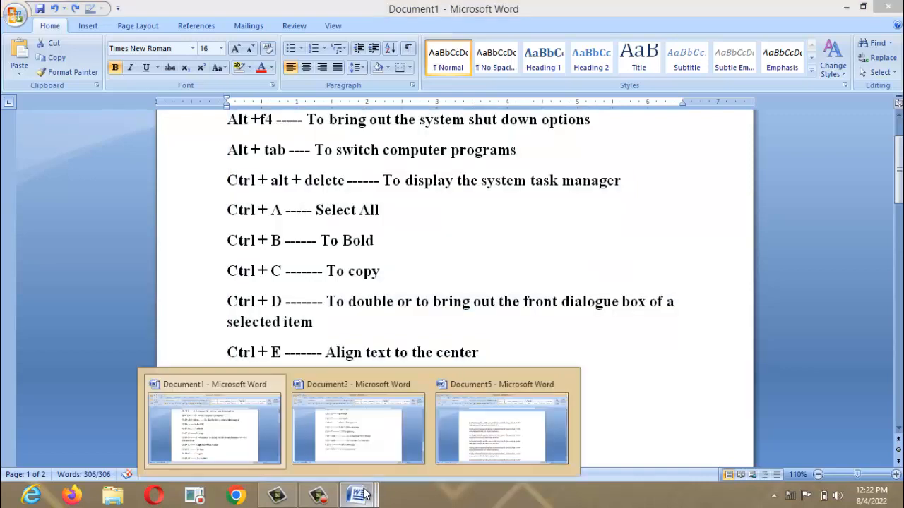
pyautogui.click(520, 443)
pyautogui.click(514, 428)
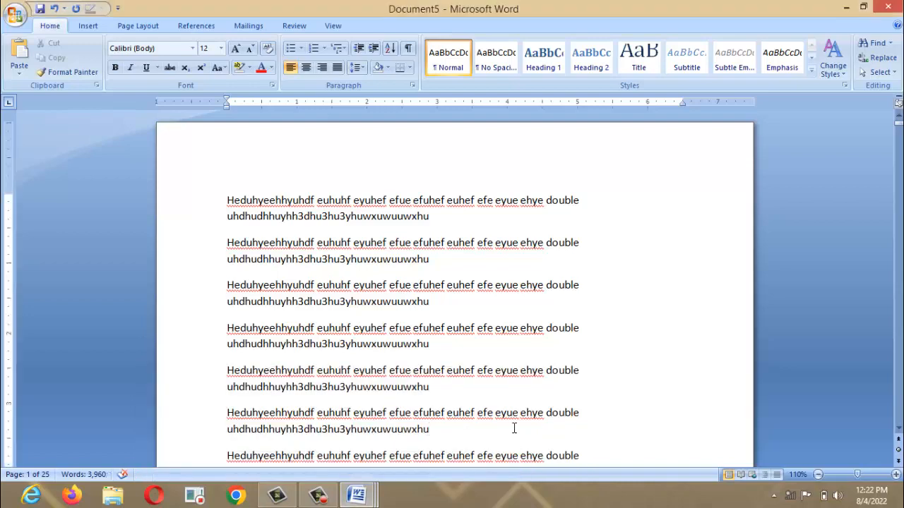
# Search all of Document5 for the word "double" and go through its first three occurrences
pyautogui.hotkey('ctrl', 'a')
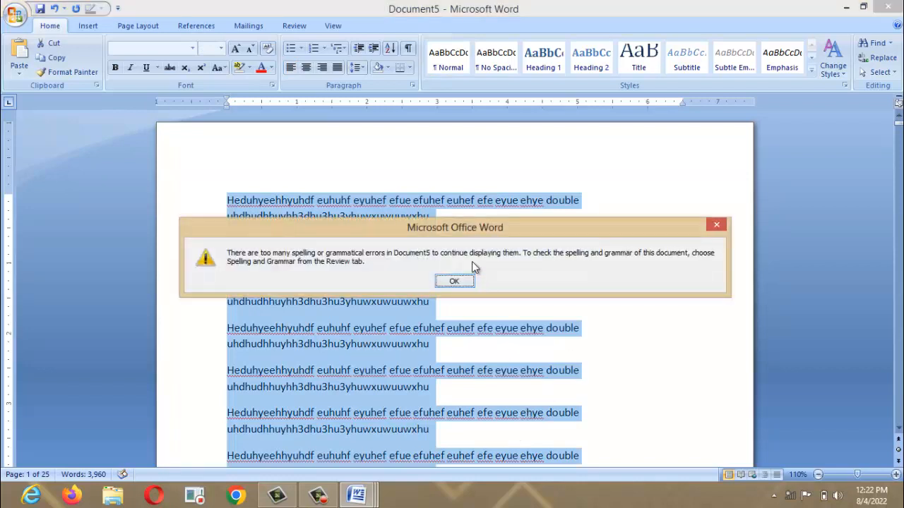
pyautogui.click(715, 225)
pyautogui.click(708, 219)
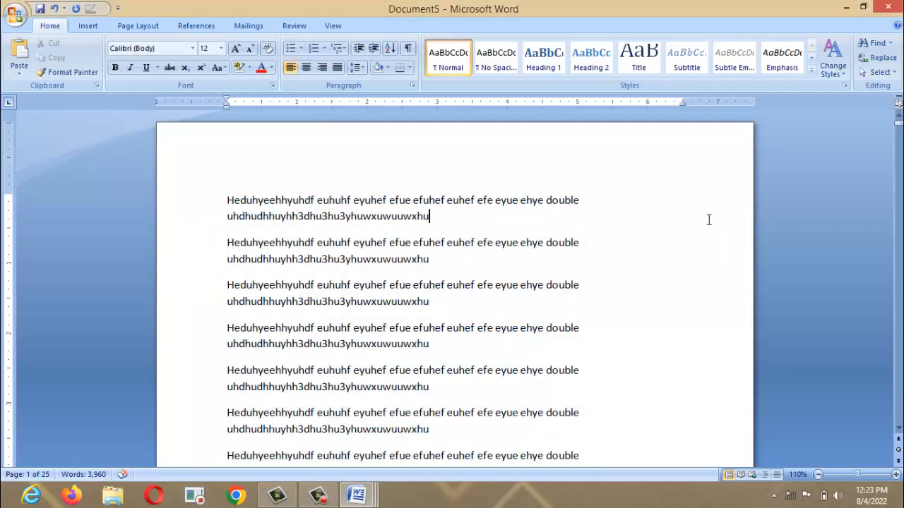
pyautogui.hotkey('ctrl', 'a')
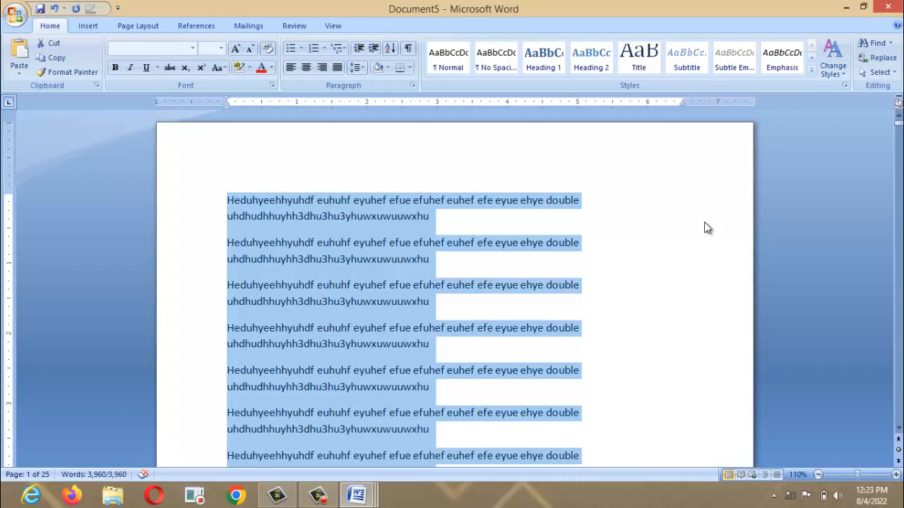
pyautogui.hotkey('ctrl', 'f')
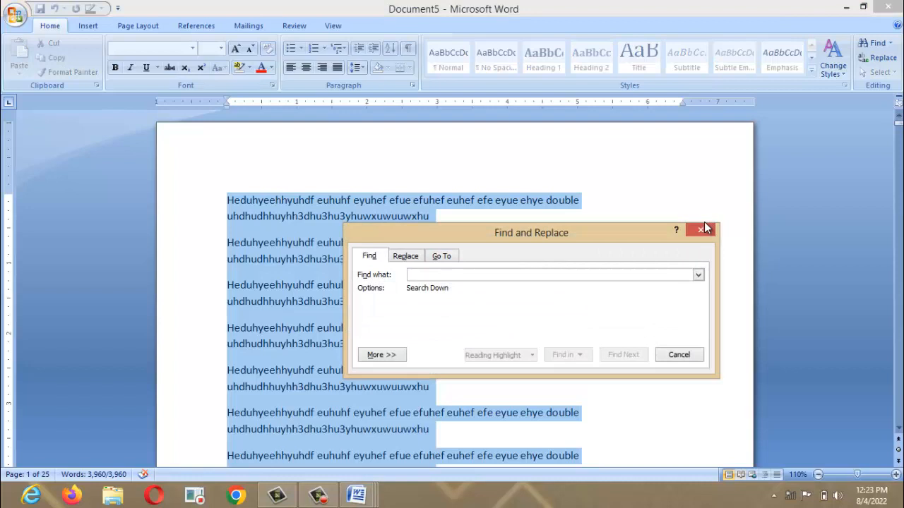
pyautogui.write('dou')
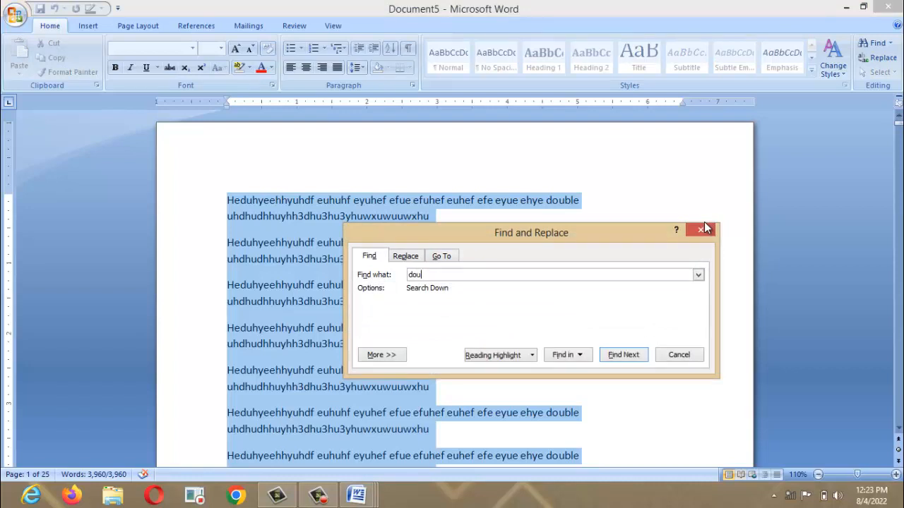
pyautogui.write('ble')
pyautogui.click(624, 355)
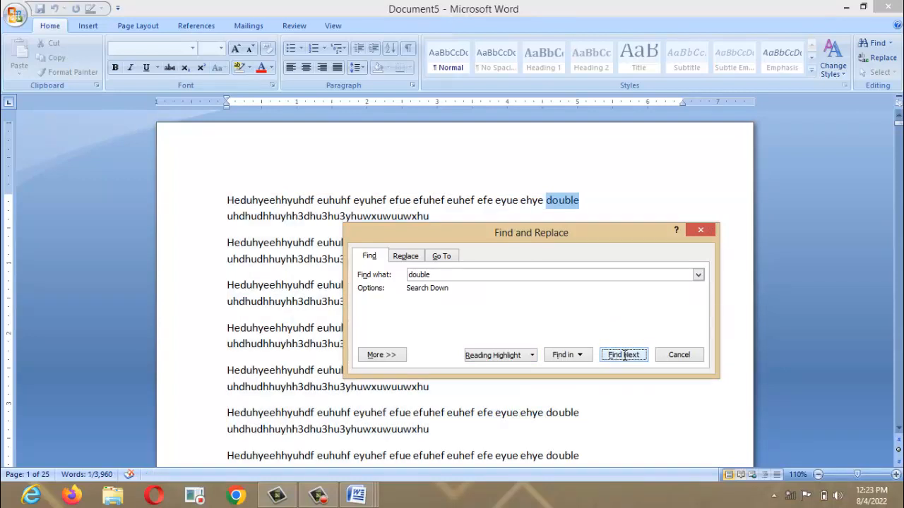
pyautogui.click(624, 356)
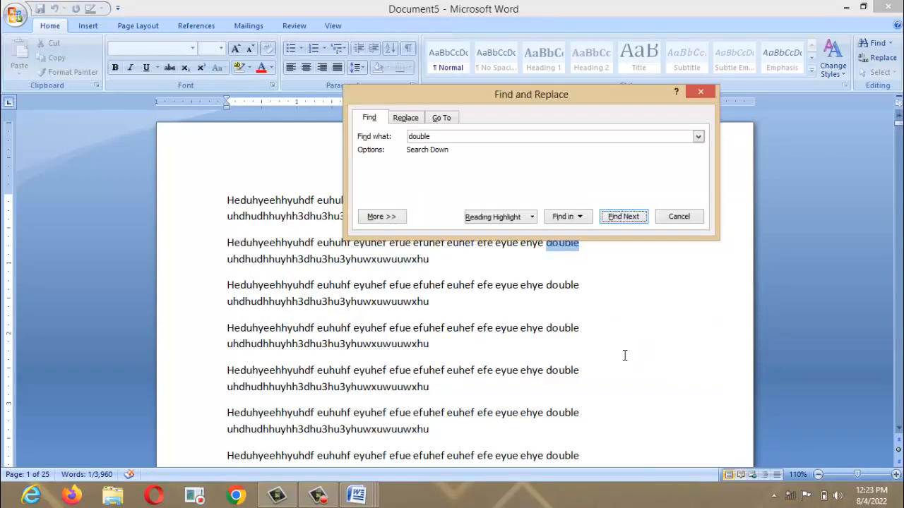
pyautogui.click(619, 219)
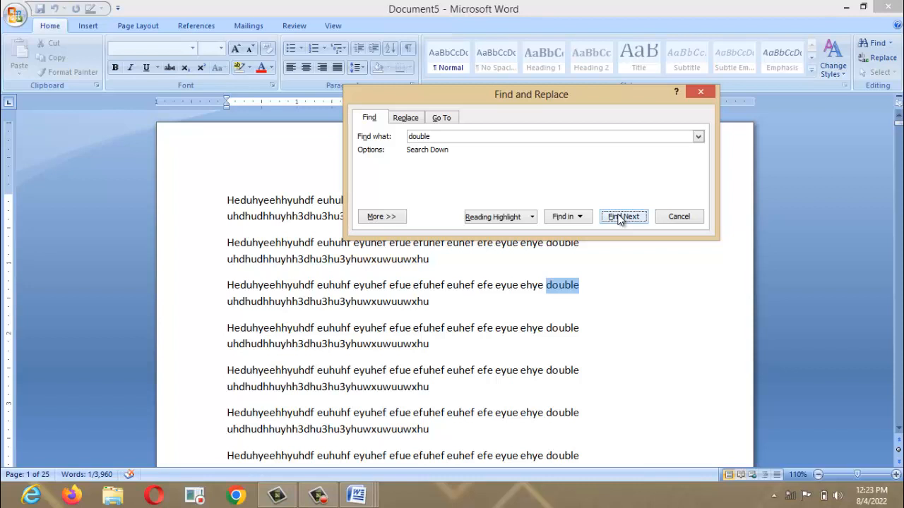
# Replace every occurrence of "double" with "ELT-TECH" throughout Document5, including the part before the starting point
pyautogui.click(405, 118)
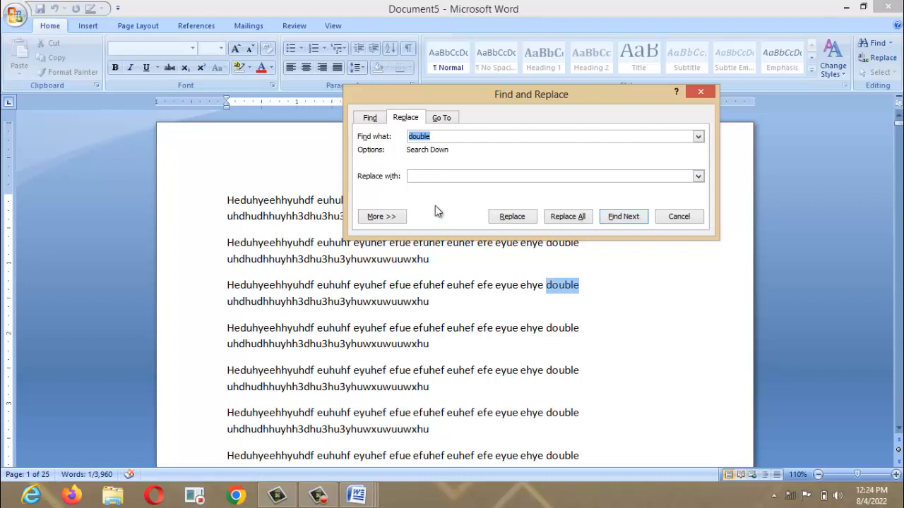
pyautogui.click(429, 176)
pyautogui.write('ELT-TECH')
pyautogui.click(555, 223)
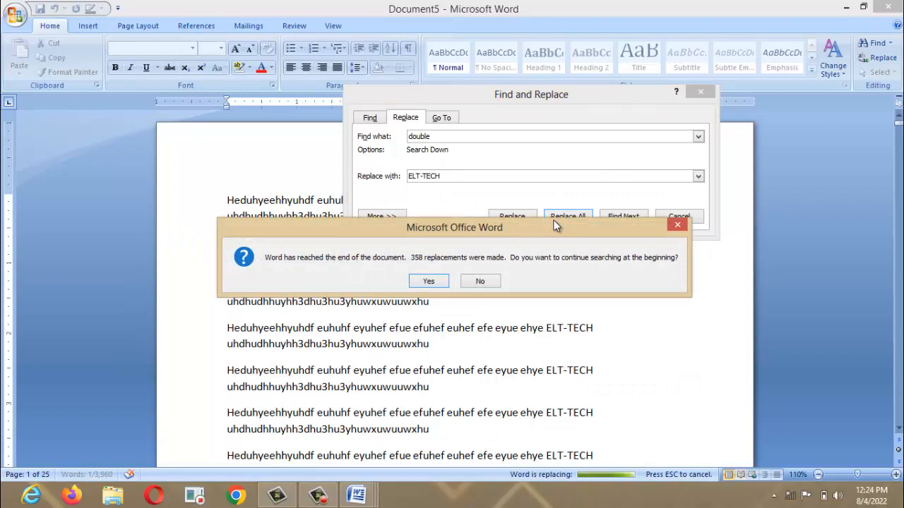
pyautogui.click(435, 281)
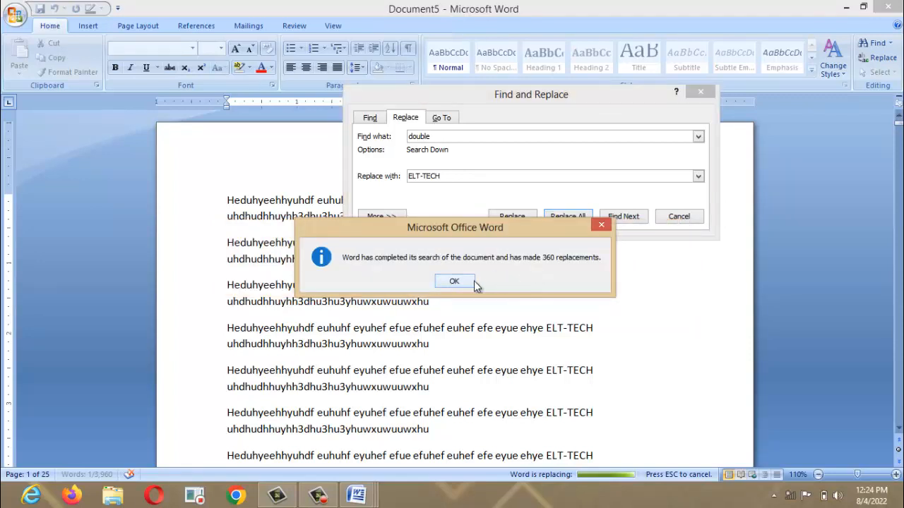
pyautogui.click(455, 281)
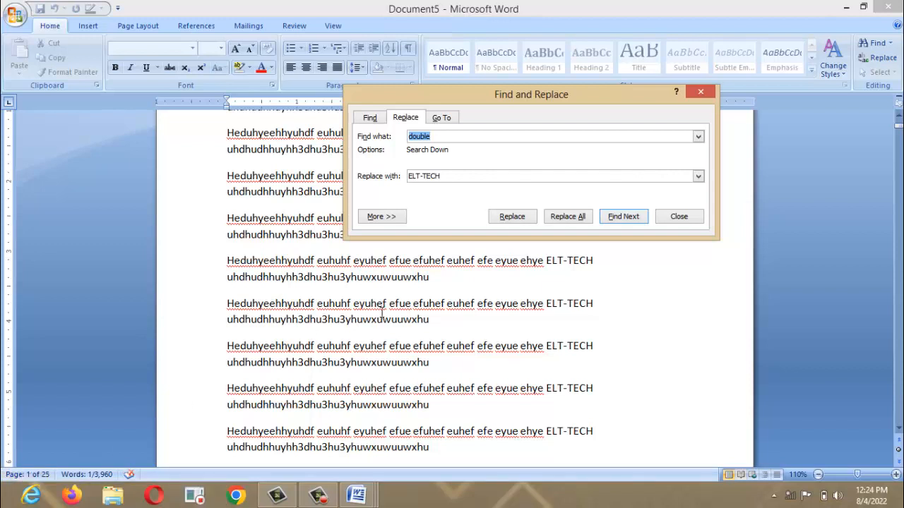
# Go to page 14 of Document5 by its page number and close the Find and Replace dialog
pyautogui.click(443, 119)
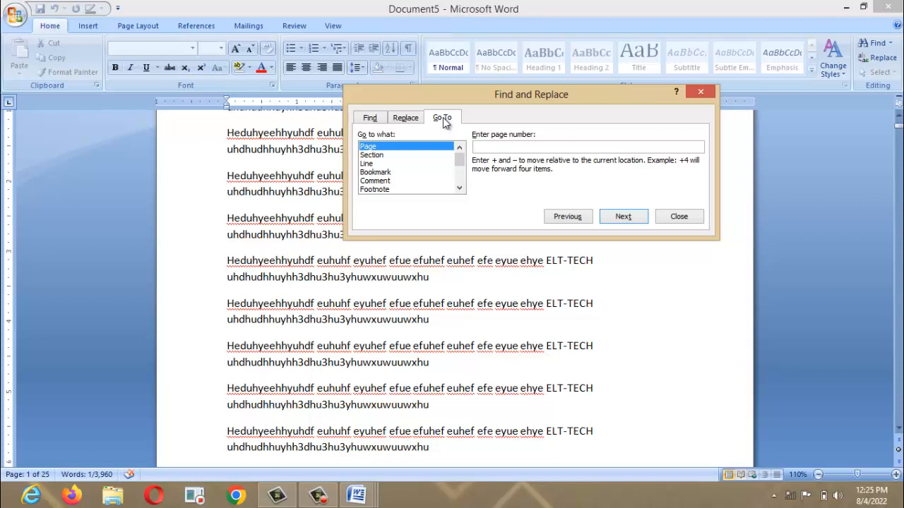
pyautogui.write('14')
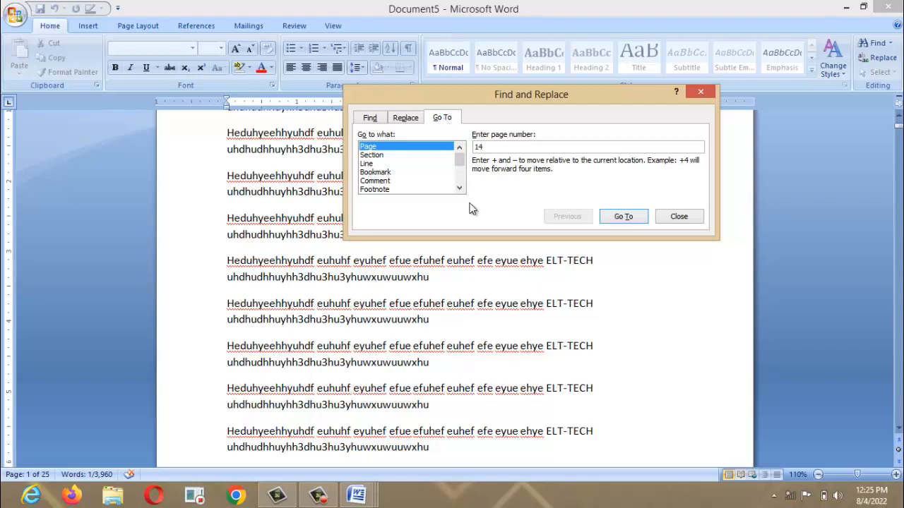
pyautogui.click(616, 220)
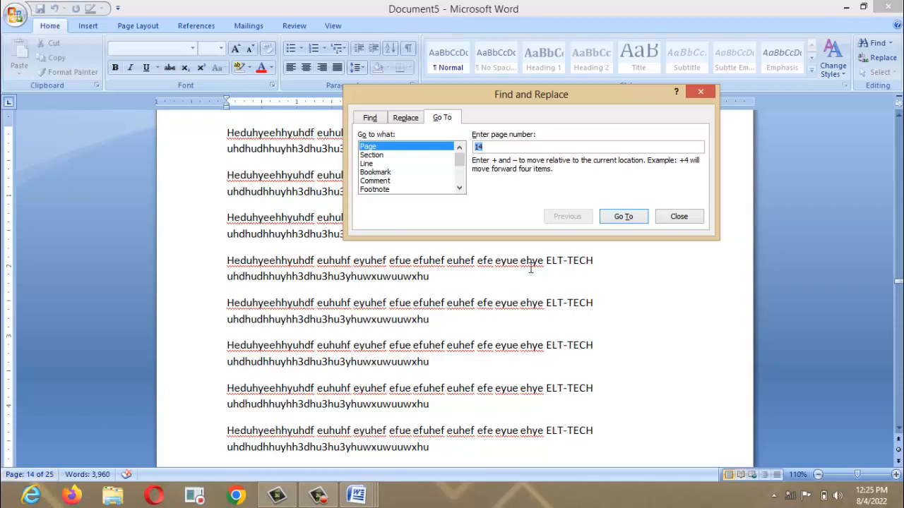
pyautogui.click(699, 92)
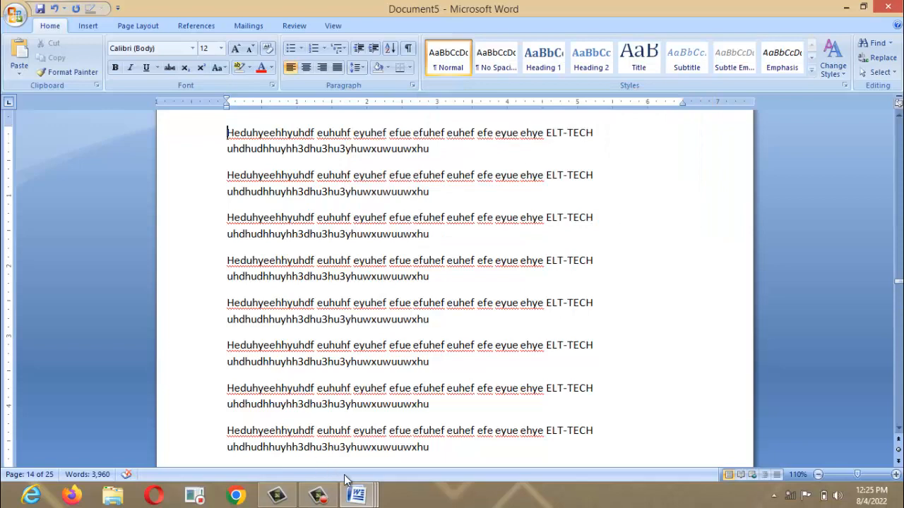
# Switch to Document1 and italicize the entire list of shortcuts
pyautogui.moveTo(357, 494)
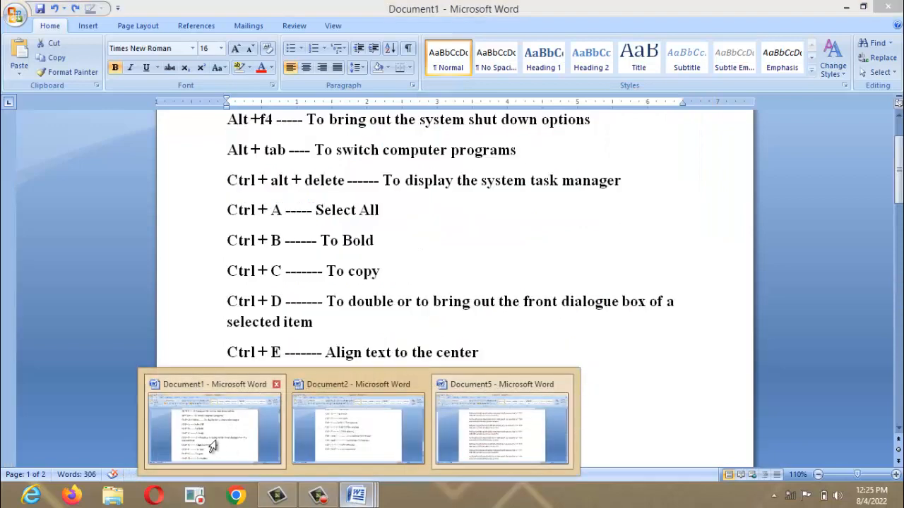
pyautogui.click(216, 445)
pyautogui.click(284, 443)
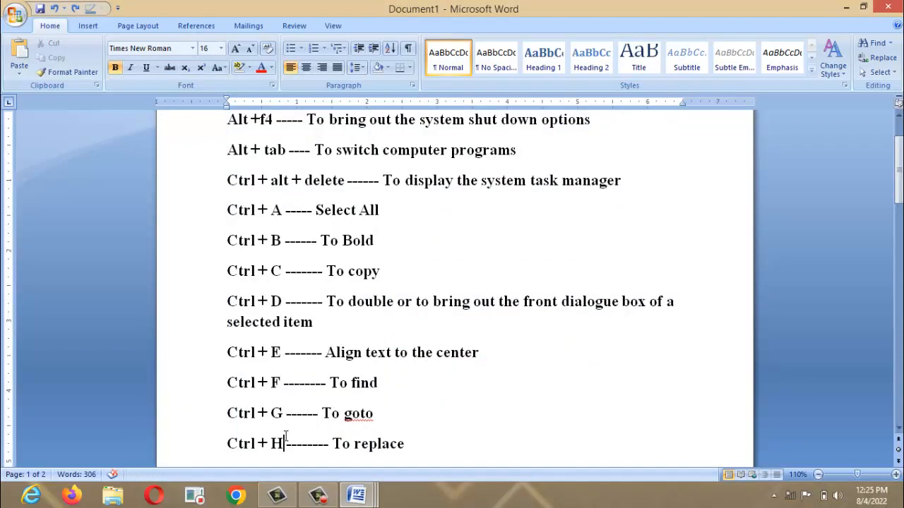
pyautogui.press('Down')
pyautogui.press('Down')
pyautogui.press('Down')
pyautogui.press('Down')
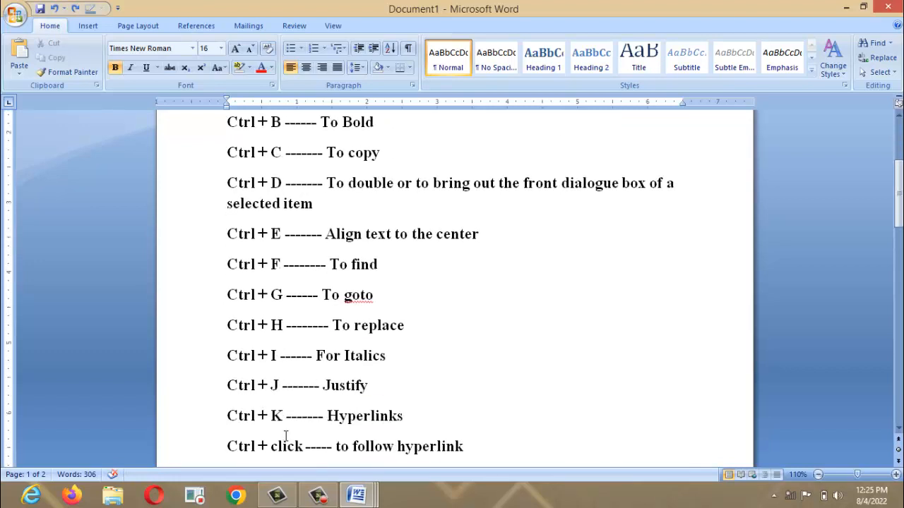
pyautogui.click(298, 289)
pyautogui.hotkey('ctrl', 'a')
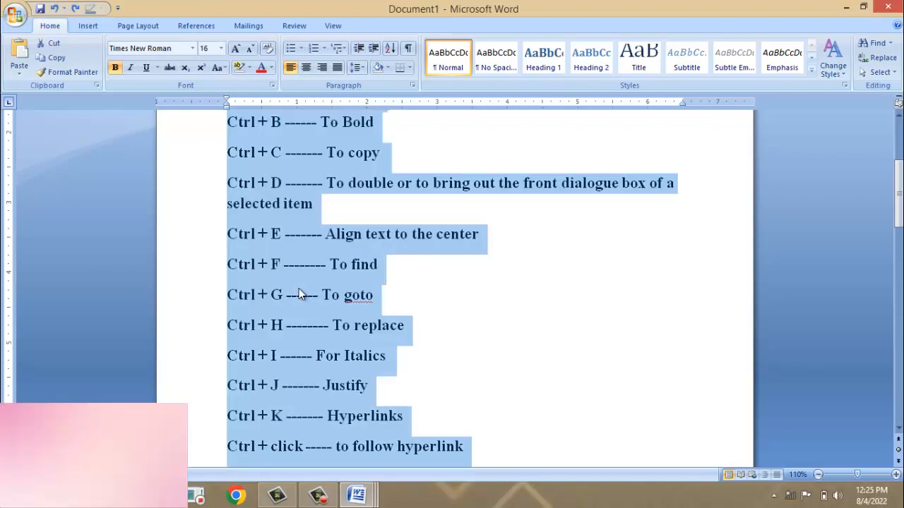
pyautogui.hotkey('ctrl', 'i')
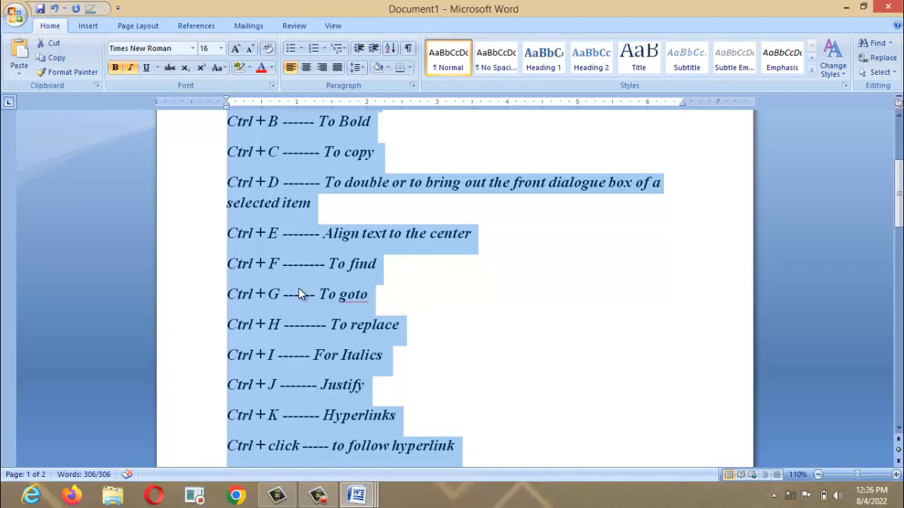
pyautogui.click(353, 331)
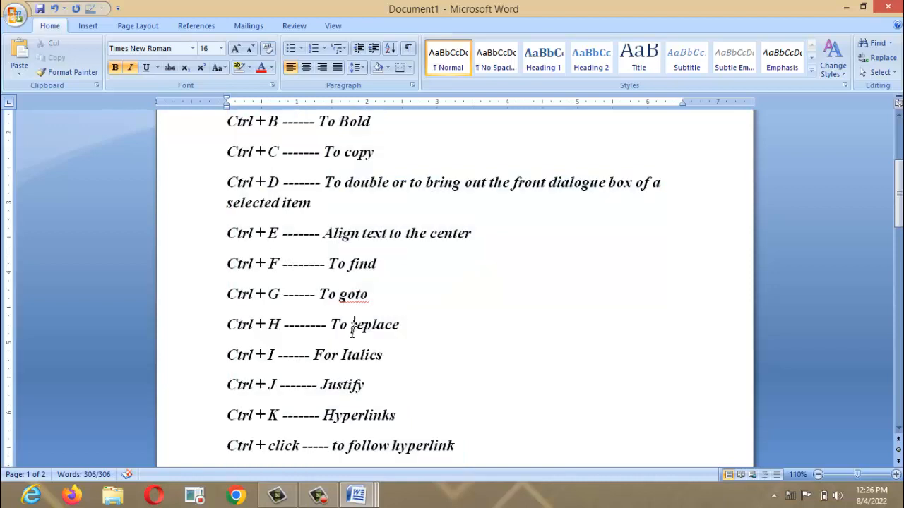
# Justify the whole shortcut list in Document1, centring it once for comparison before justifying it again
pyautogui.hotkey('ctrl', 'a')
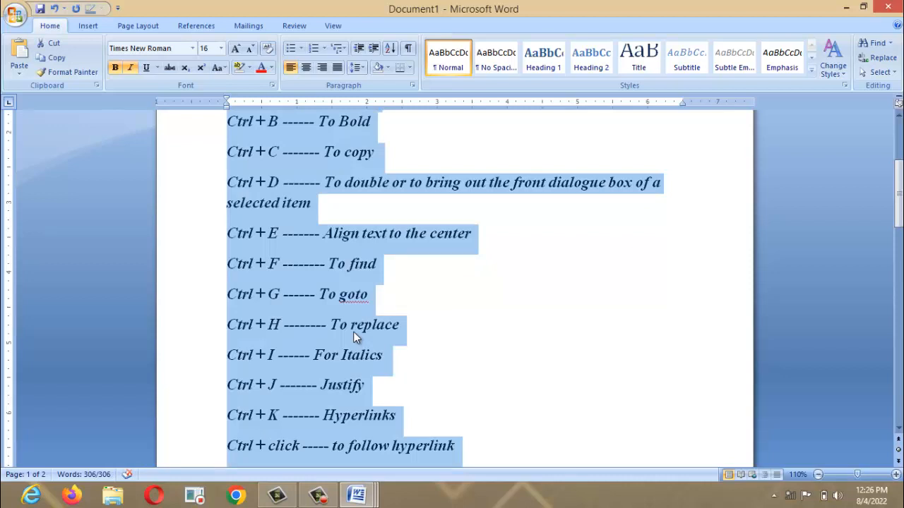
pyautogui.hotkey('ctrl', 'j')
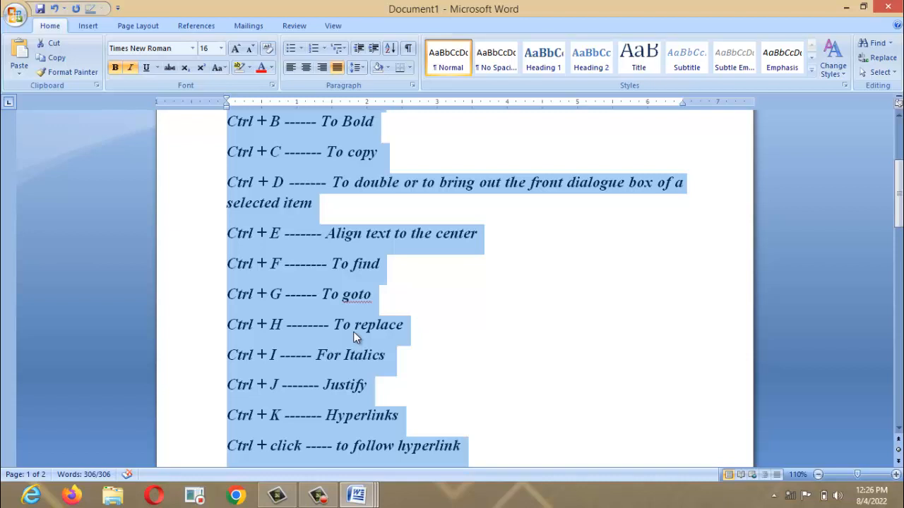
pyautogui.hotkey('ctrl', 'e')
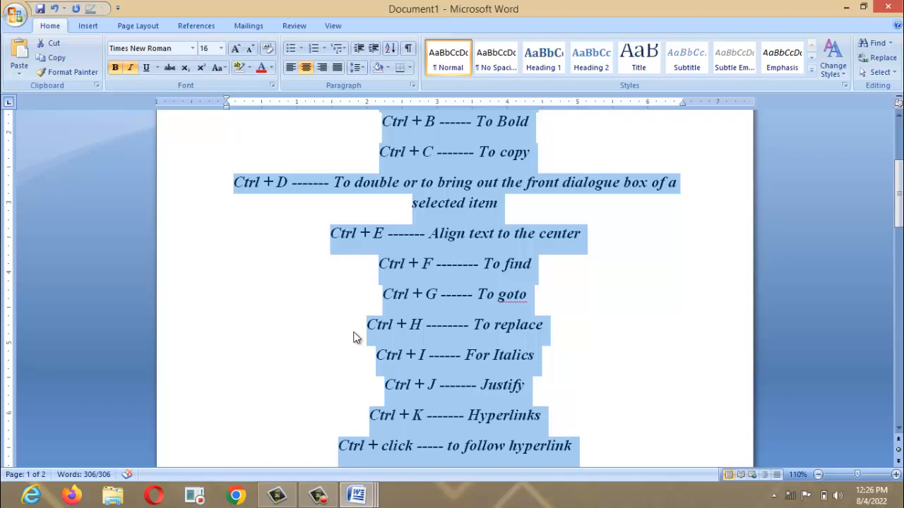
pyautogui.hotkey('ctrl', 'j')
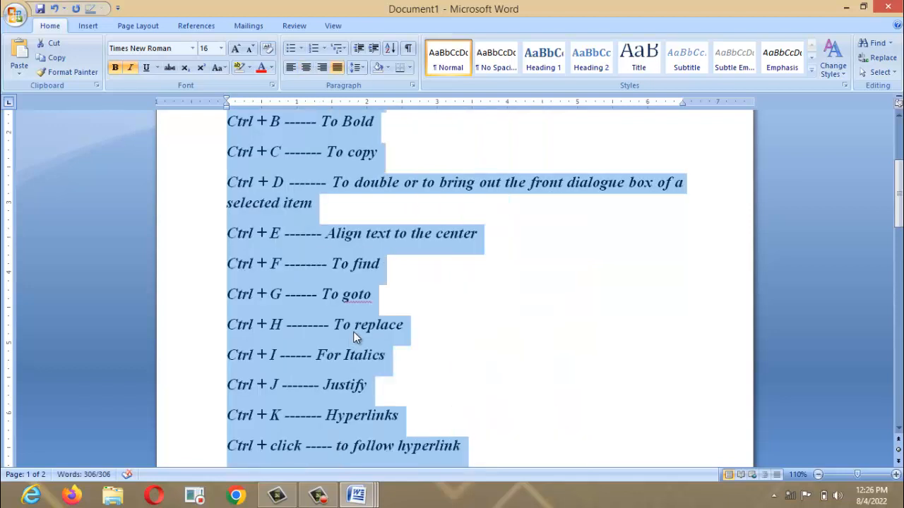
pyautogui.click(339, 360)
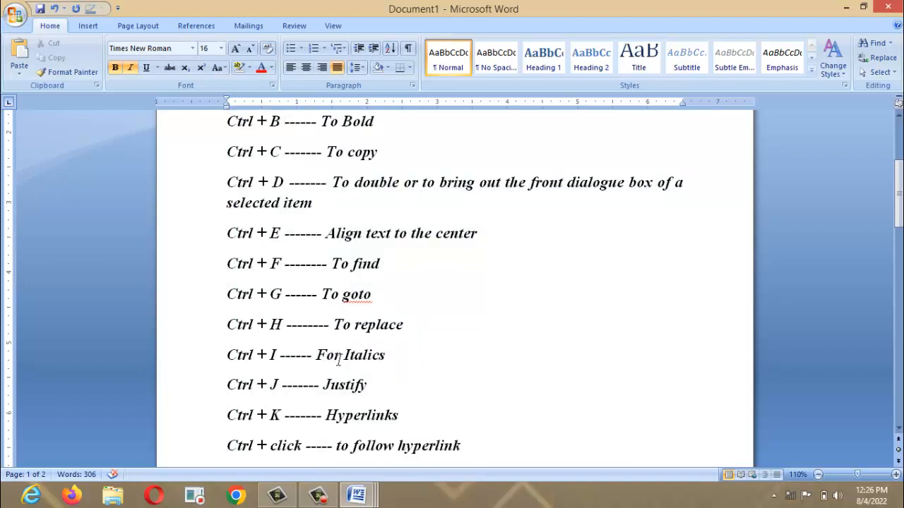
pyautogui.moveTo(373, 385); pyautogui.dragTo(238, 385)
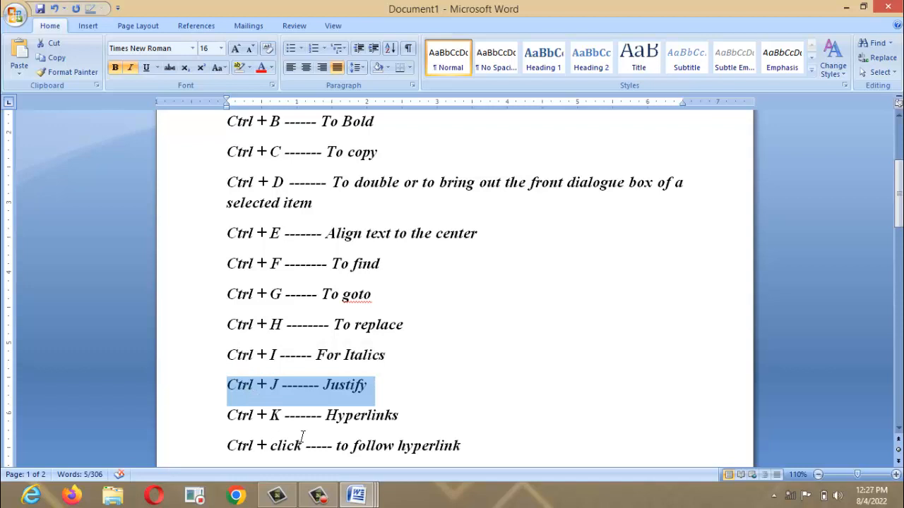
pyautogui.hotkey('ctrl', 'j')
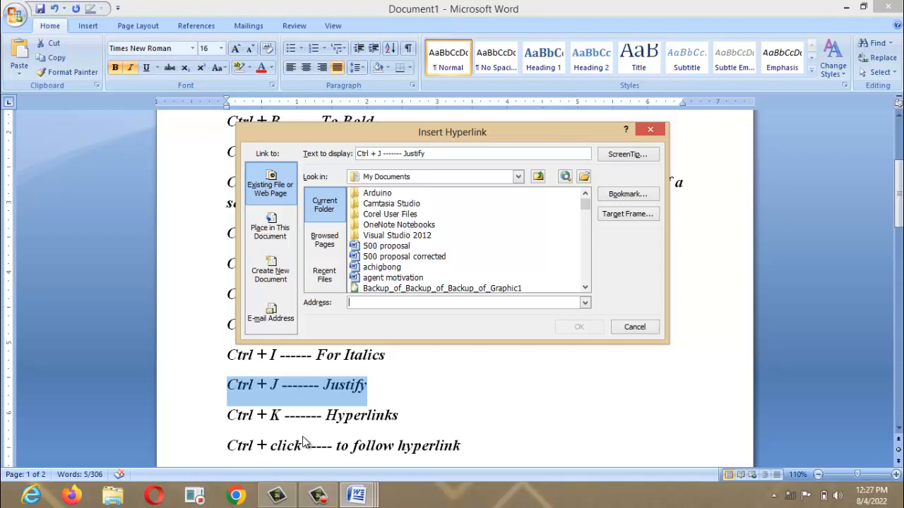
pyautogui.write('www.')
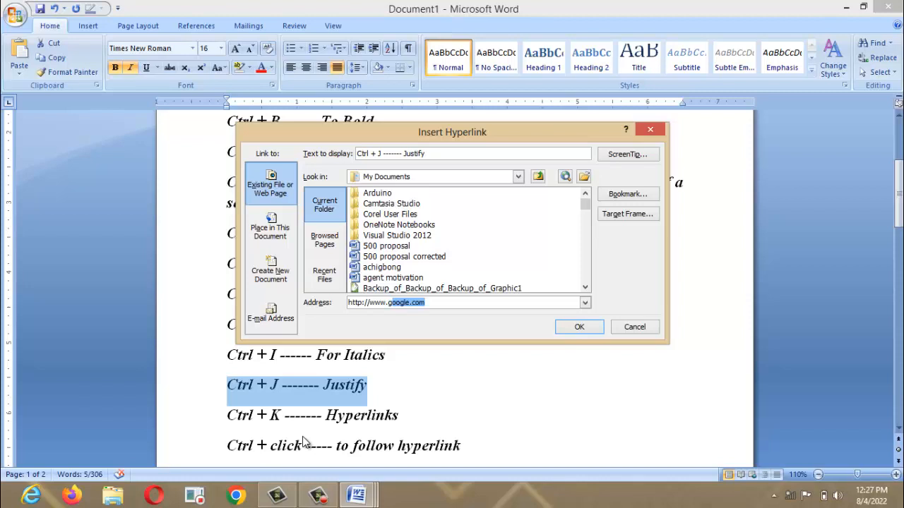
pyautogui.write('g')
pyautogui.press('End')
pyautogui.click(580, 329)
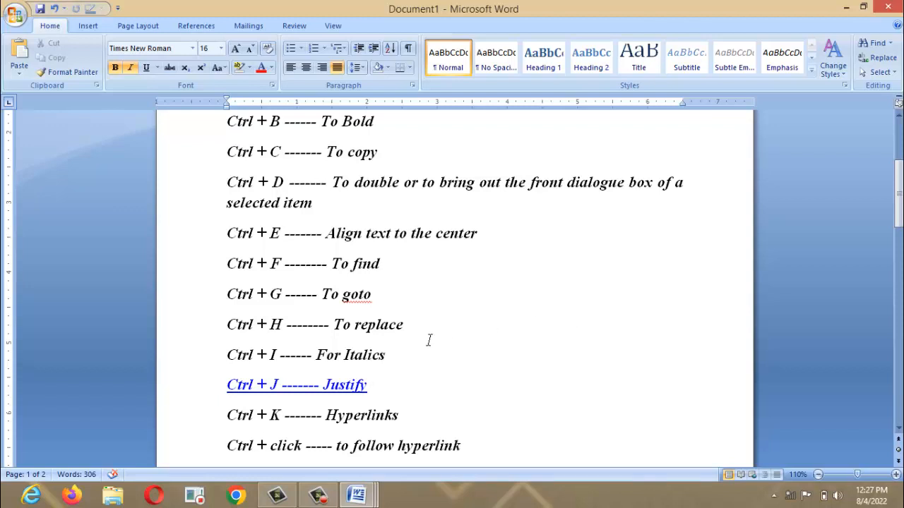
# Try to follow the hyperlink on the "Ctrl + J ------- Justify" line
pyautogui.moveTo(297, 392)
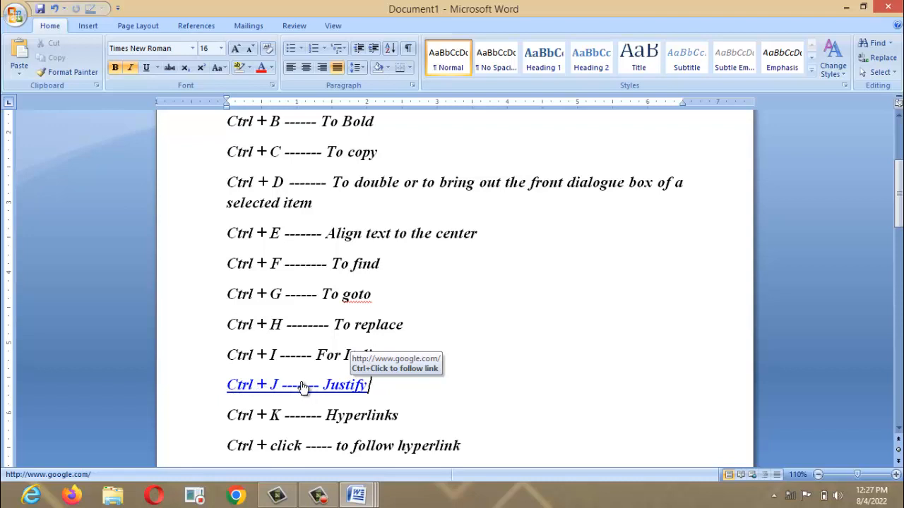
pyautogui.keyDown('ctrl'); pyautogui.click(299, 386); pyautogui.keyUp('ctrl')
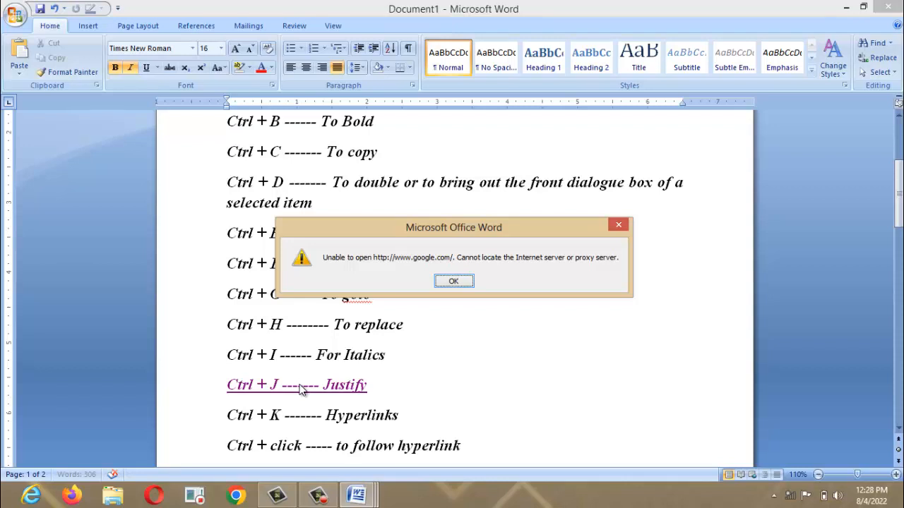
pyautogui.click(455, 281)
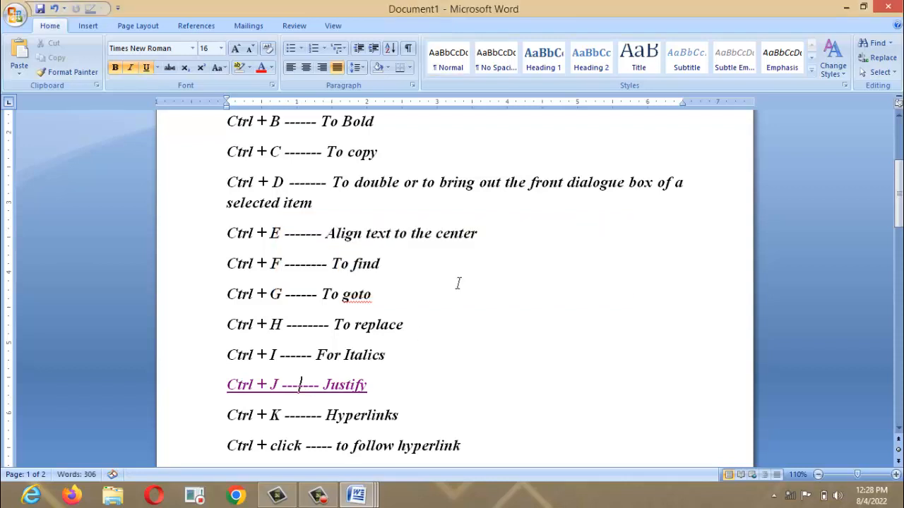
pyautogui.click(365, 369)
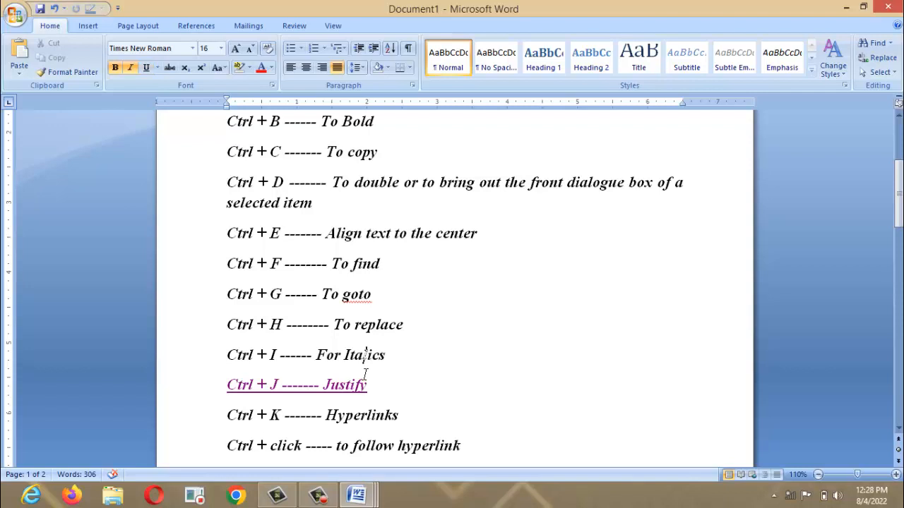
# Align the whole shortcut list in Document1 to the right and return it to left alignment
pyautogui.press('Left')
pyautogui.press('Left')
pyautogui.press('Left')
pyautogui.press('Left')
pyautogui.press('Left')
pyautogui.press('Left')
pyautogui.press('Left')
pyautogui.press('Down')
pyautogui.press('Down')
pyautogui.press('Down')
pyautogui.press('Down')
pyautogui.press('Down')
pyautogui.press('Down')
pyautogui.press('Down')
pyautogui.press('Down')
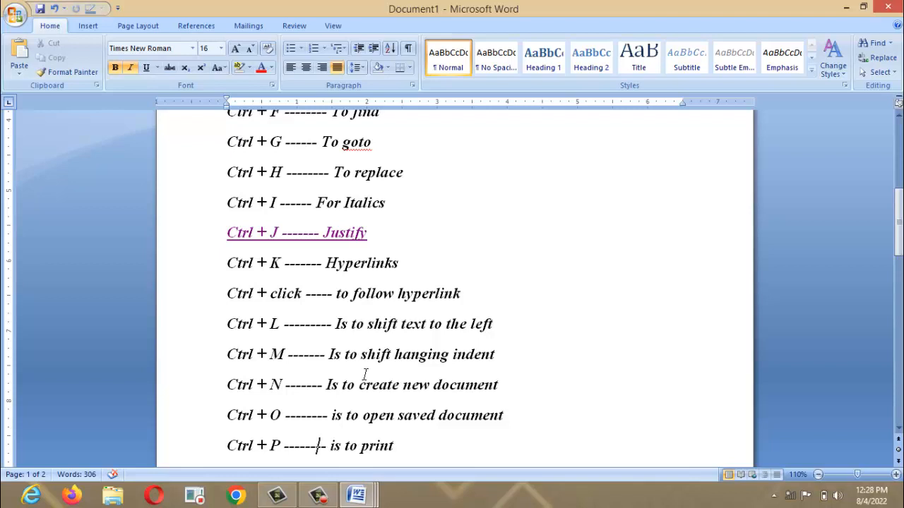
pyautogui.hotkey('ctrl', 'a')
pyautogui.hotkey('ctrl', 'r')
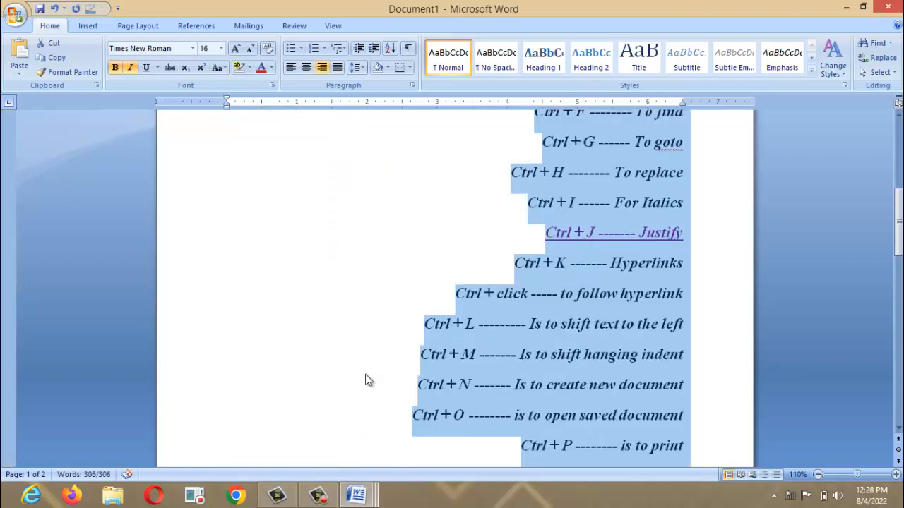
pyautogui.hotkey('ctrl', 'l')
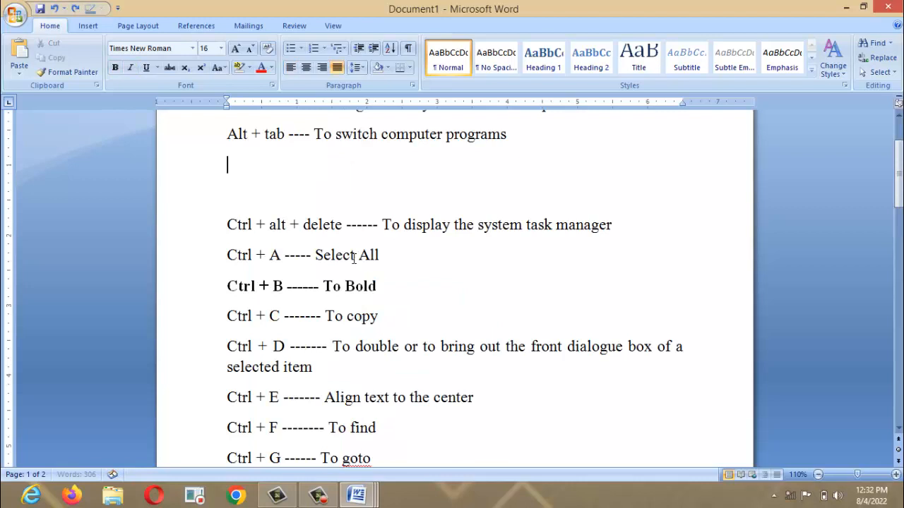
# Remove the blank space between the "Alt + tab" and "Ctrl + alt + delete" lines
pyautogui.press('BackSpace')
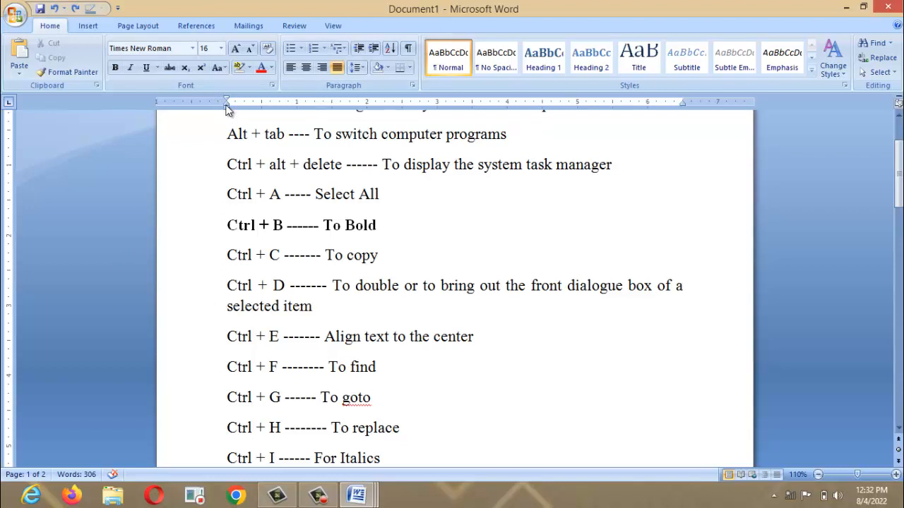
# Try shifting the hanging indent of the "Alt + tab" line, undo the shift and leave the list unselected
pyautogui.moveTo(226, 108)
pyautogui.mouseDown()
pyautogui.moveTo(308, 104)
pyautogui.moveTo(212, 106)
pyautogui.mouseUp()
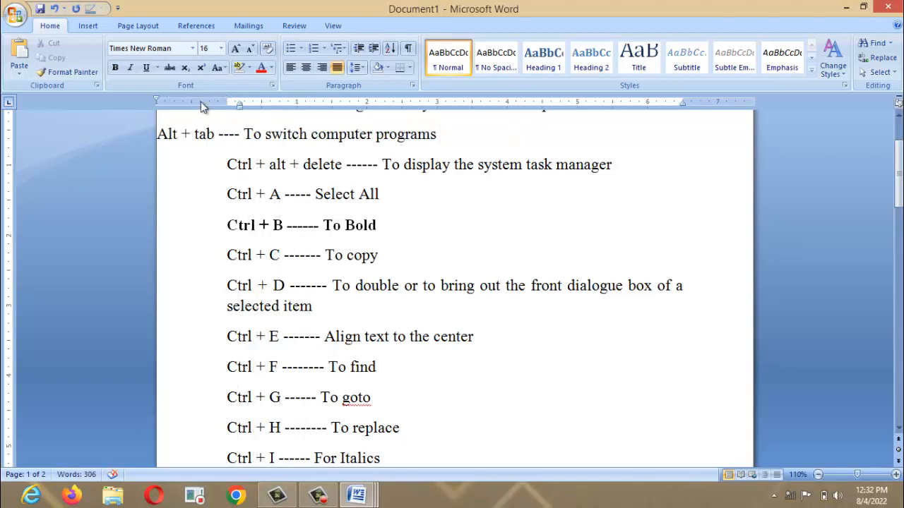
pyautogui.hotkey('ctrl', 'z')
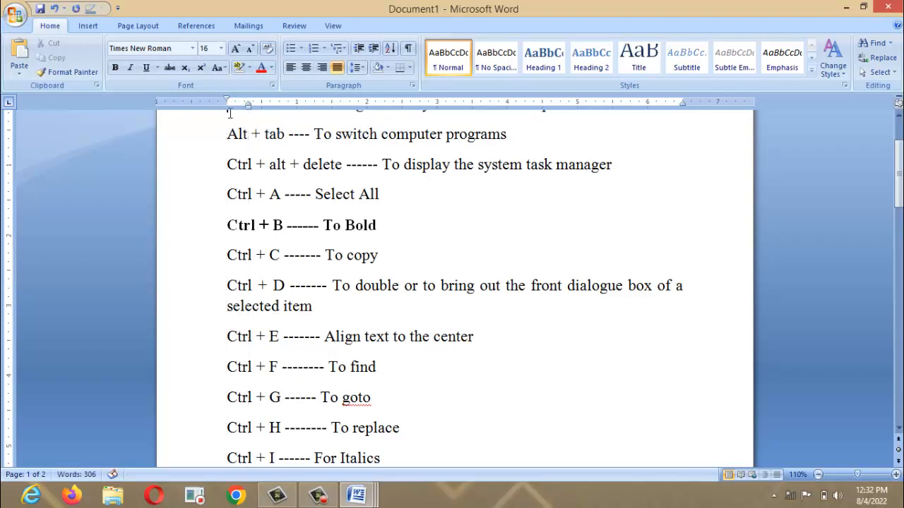
pyautogui.scroll(1, 233, 113)
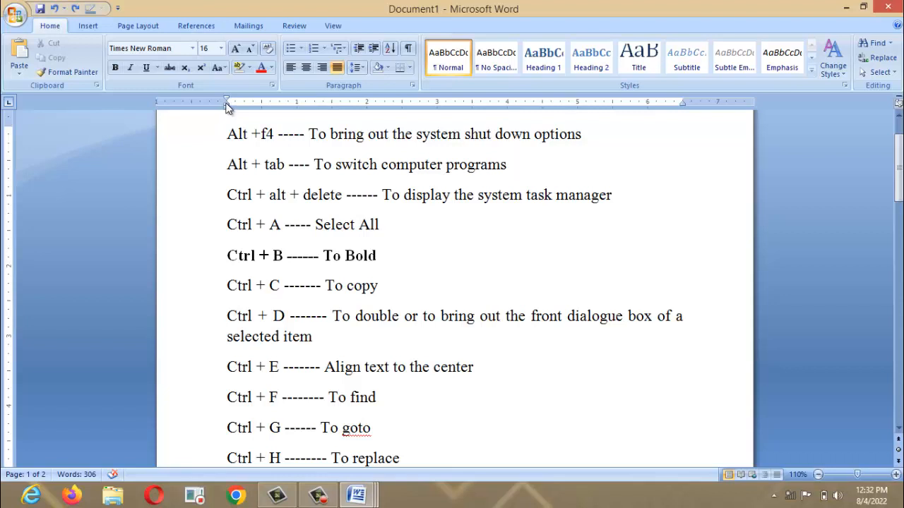
pyautogui.moveTo(227, 106)
pyautogui.mouseDown()
pyautogui.moveTo(236, 111)
pyautogui.moveTo(225, 100)
pyautogui.mouseUp()
pyautogui.moveTo(226, 100)
pyautogui.mouseDown()
pyautogui.moveTo(245, 106)
pyautogui.moveTo(227, 106)
pyautogui.mouseUp()
pyautogui.hotkey('ctrl', 'a')
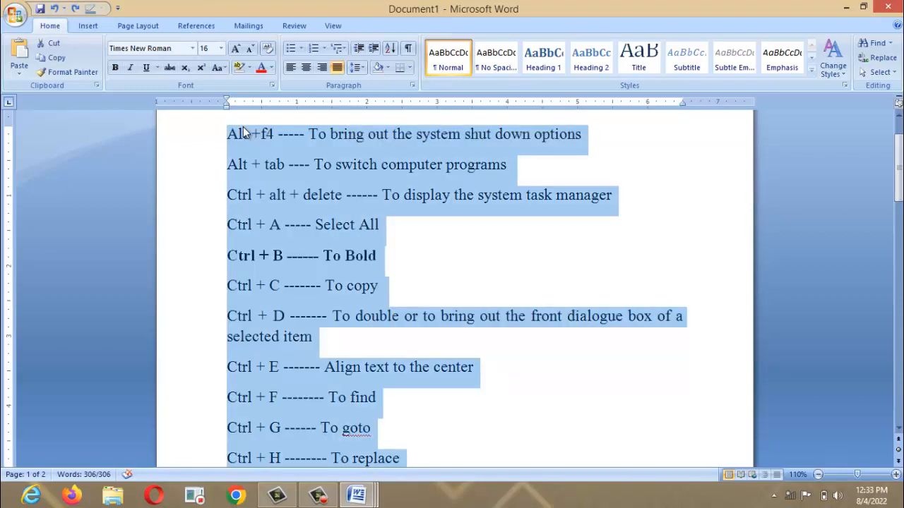
pyautogui.doubleClick(244, 132)
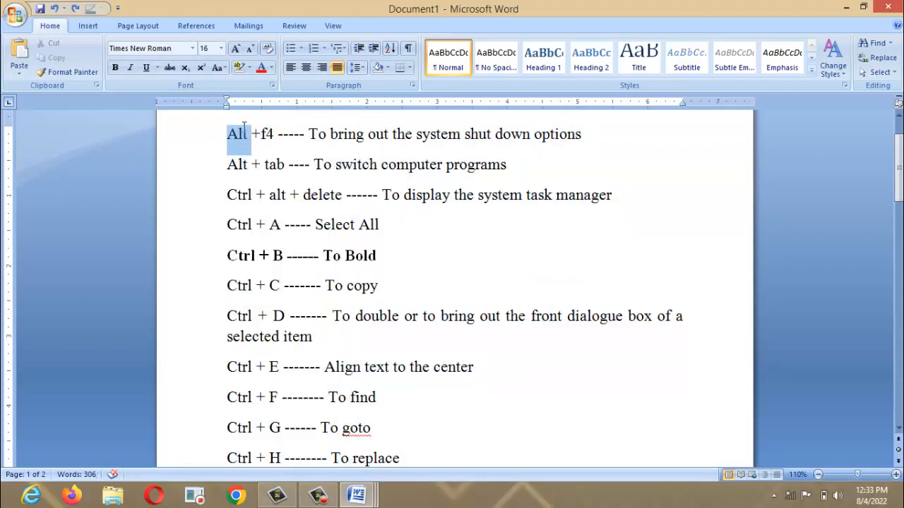
pyautogui.click(253, 167)
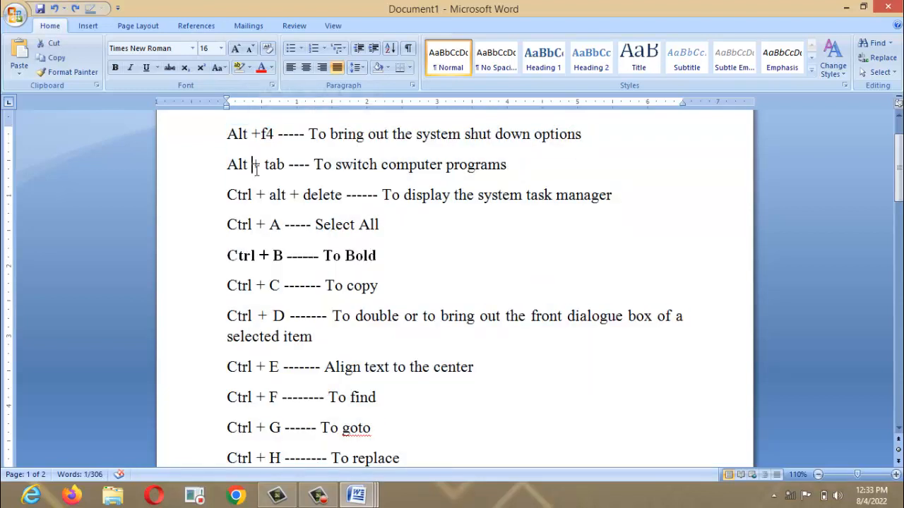
# Go down to the "Ctrl + N" entry in the shortcut list and create a new blank document
pyautogui.click(294, 281)
pyautogui.press('Down')
pyautogui.press('Down')
pyautogui.press('Down')
pyautogui.press('Down')
pyautogui.press('Down')
pyautogui.press('Down')
pyautogui.press('Down')
pyautogui.press('Down')
pyautogui.press('Down')
pyautogui.press('Down')
pyautogui.press('Down')
pyautogui.press('Down')
pyautogui.press('Down')
pyautogui.press('Down')
pyautogui.press('Down')
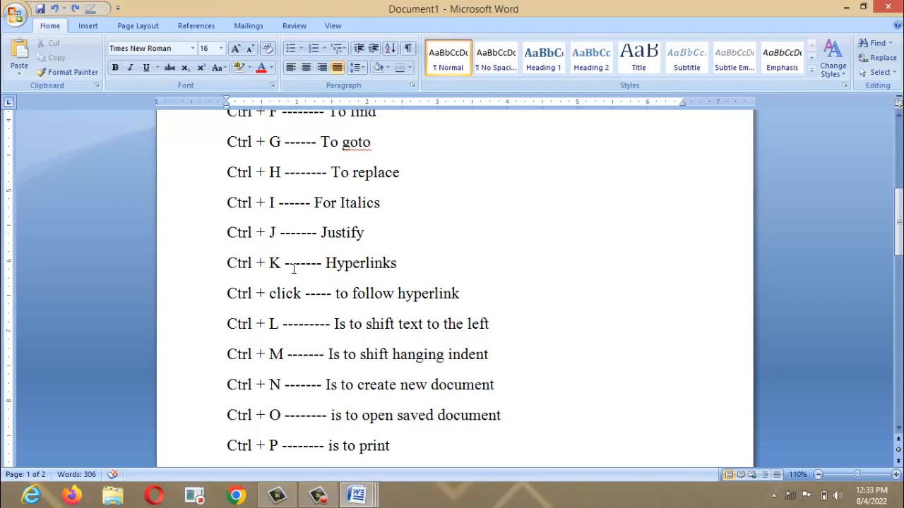
pyautogui.hotkey('ctrl', 'n')
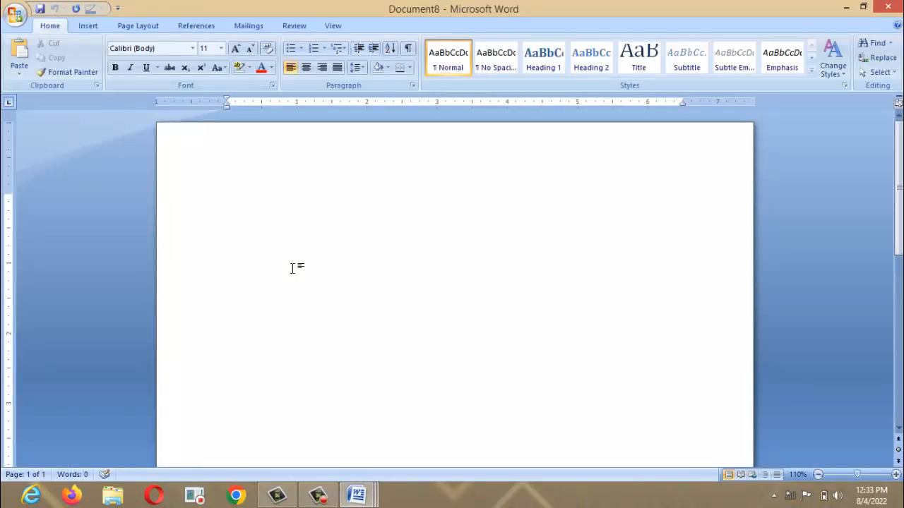
# Switch from the new blank document back to Document1
pyautogui.hotkey('alt', 'Tab')
pyautogui.hotkey('alt', 'Tab')
pyautogui.hotkey('alt', 'Tab')
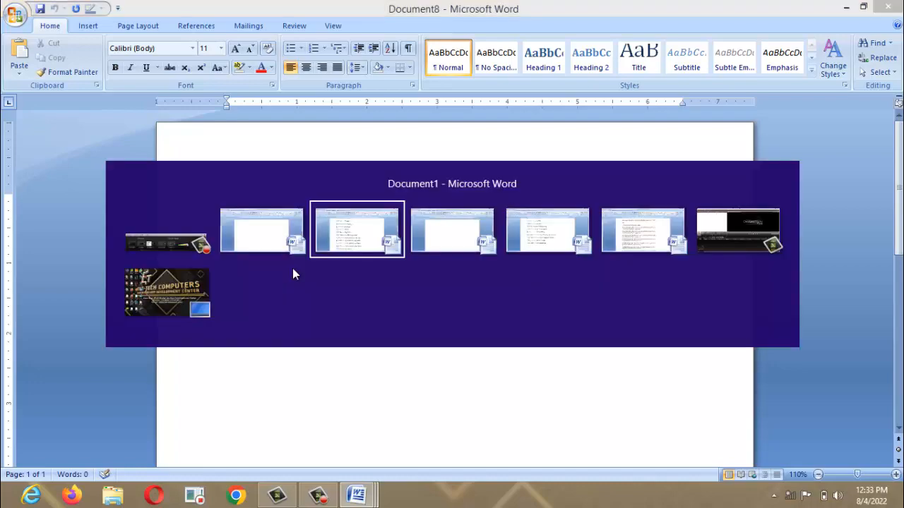
pyautogui.hotkey('alt', 'Tab')
pyautogui.hotkey('alt', 'Tab')
pyautogui.hotkey('alt', 'Tab')
pyautogui.hotkey('alt', 'Tab')
pyautogui.hotkey('alt', 'Tab')
pyautogui.hotkey('alt', 'Tab')
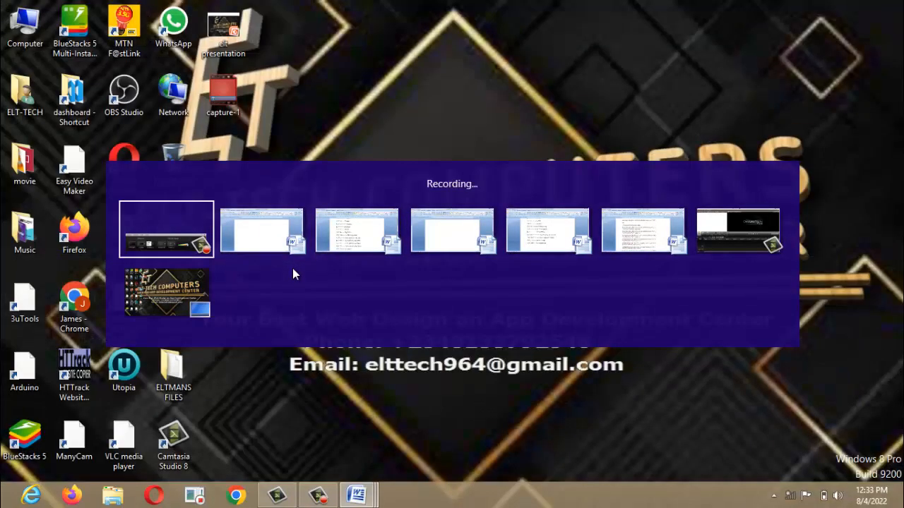
pyautogui.hotkey('ctrl', 'j')
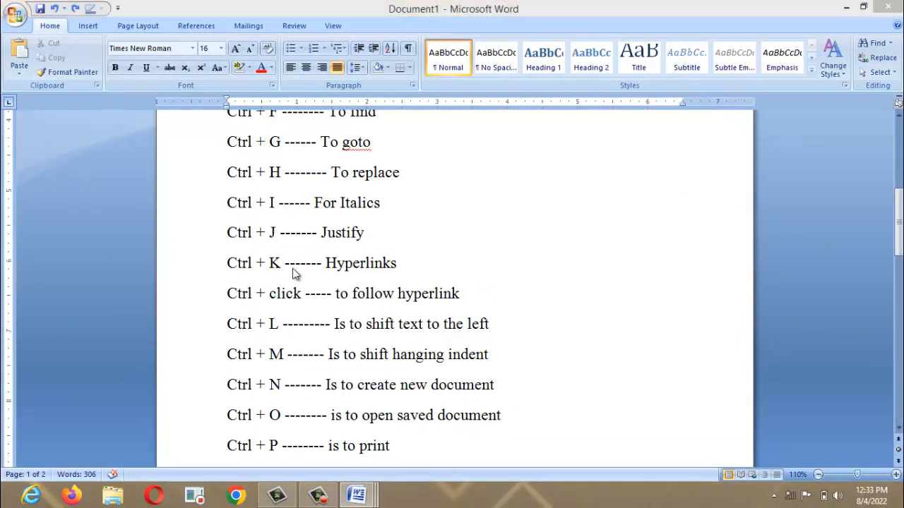
# Browse the Music and Documents libraries for a saved document to open, and cancel without opening one
pyautogui.click(292, 269)
pyautogui.click(295, 274)
pyautogui.hotkey('ctrl', 'o')
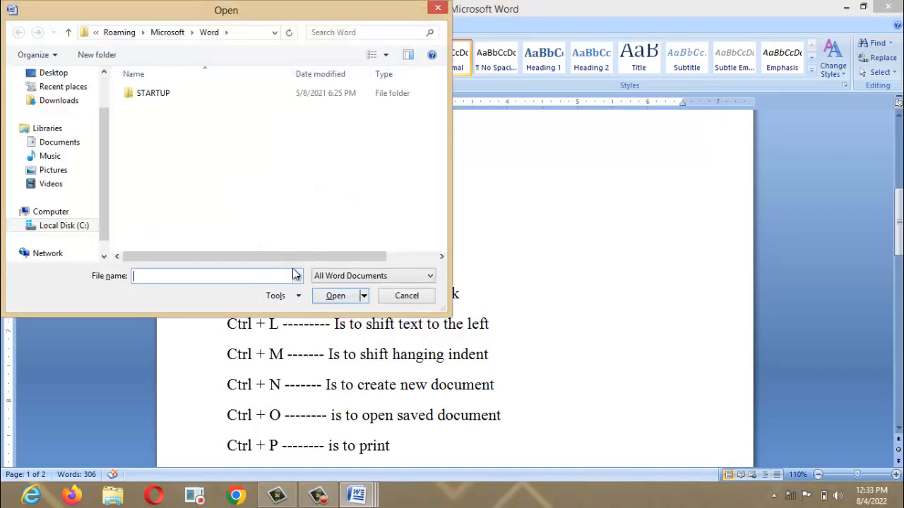
pyautogui.click(79, 126)
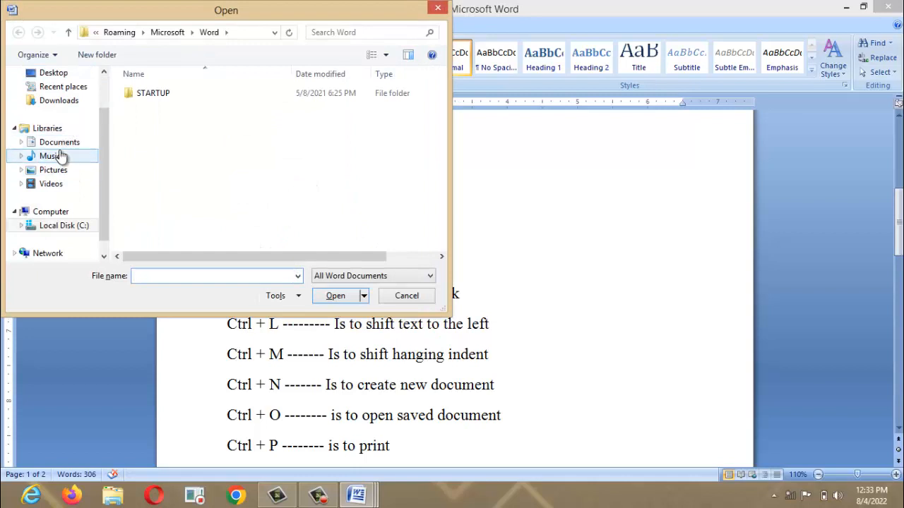
pyautogui.click(61, 155)
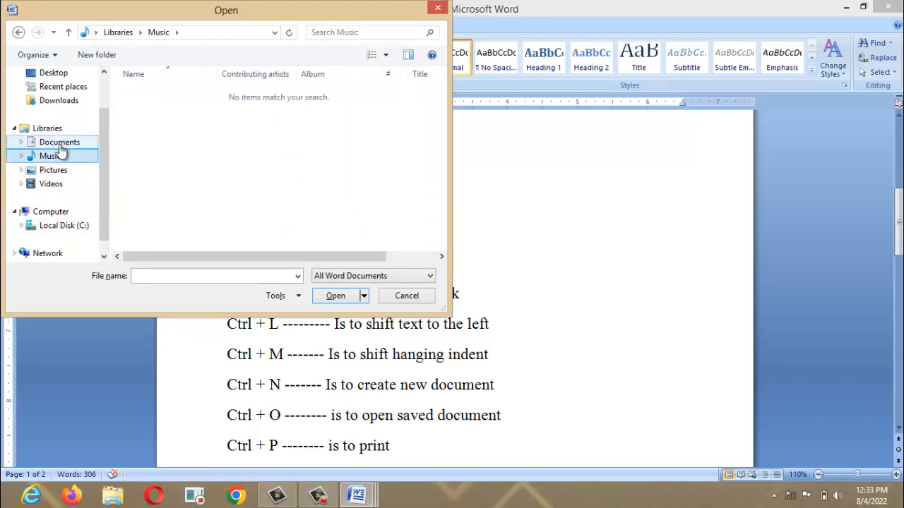
pyautogui.click(60, 147)
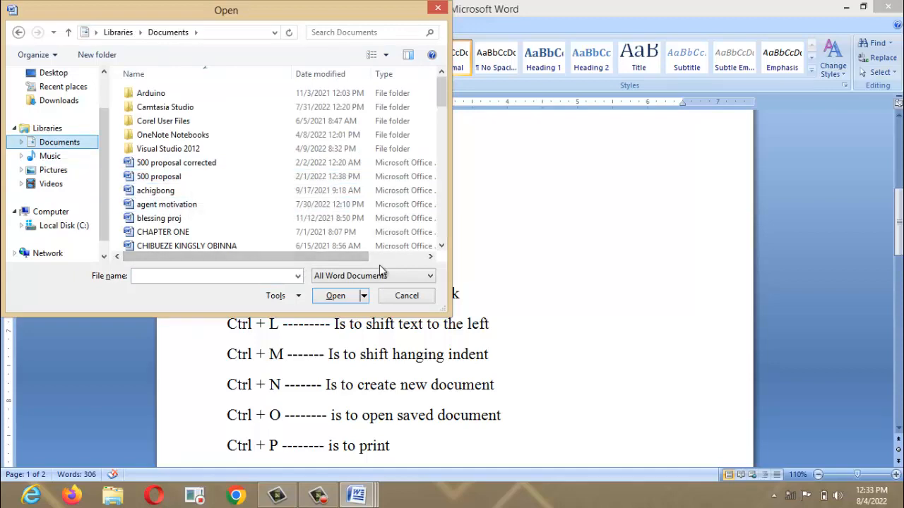
pyautogui.click(397, 297)
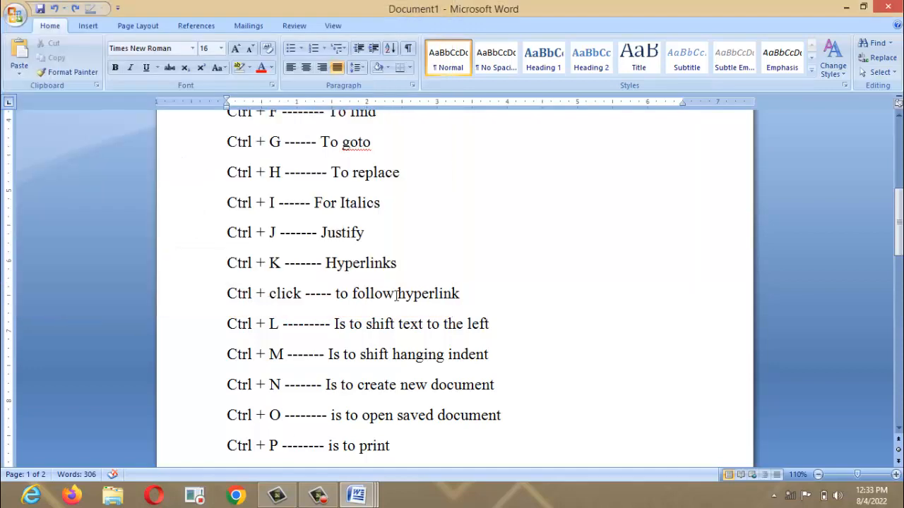
# Open Document1's print settings, keep the HP LaserJet Professional P1102 as printer and view the choices for what to print
pyautogui.click(342, 415)
pyautogui.hotkey('ctrl', 'p')
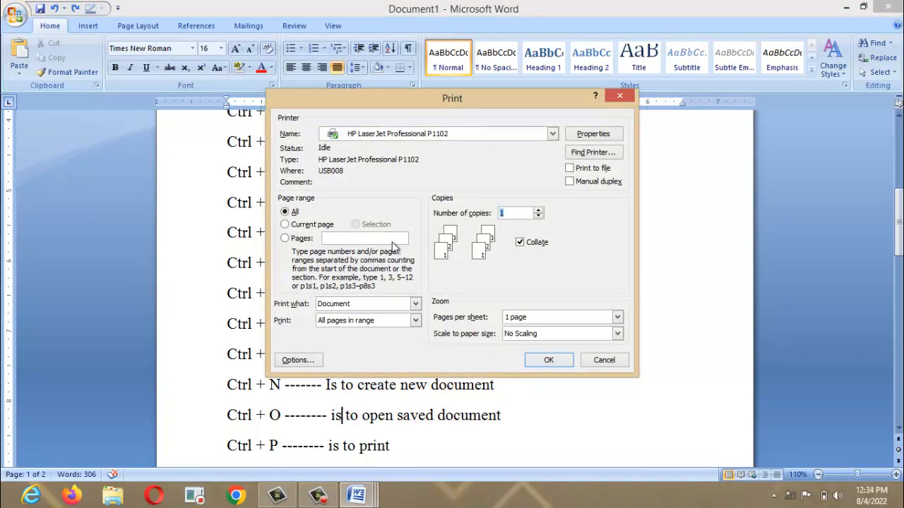
pyautogui.click(402, 135)
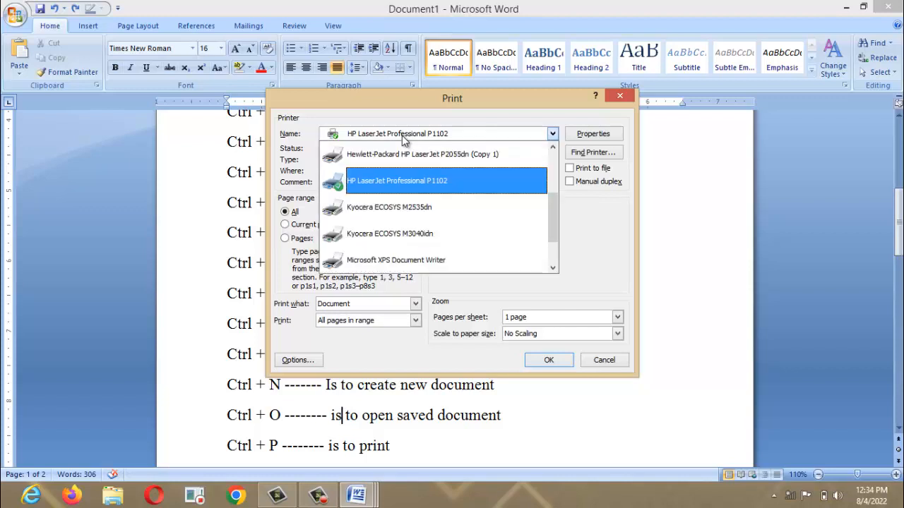
pyautogui.click(390, 189)
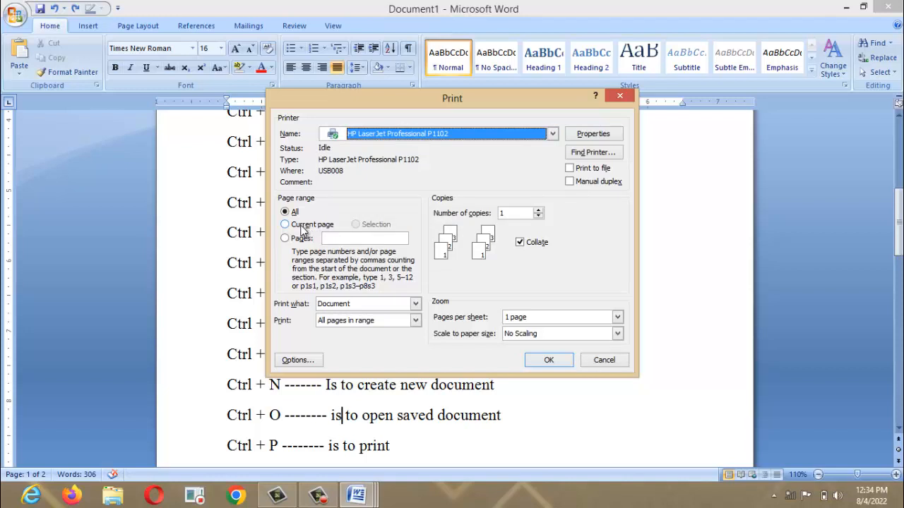
pyautogui.click(382, 304)
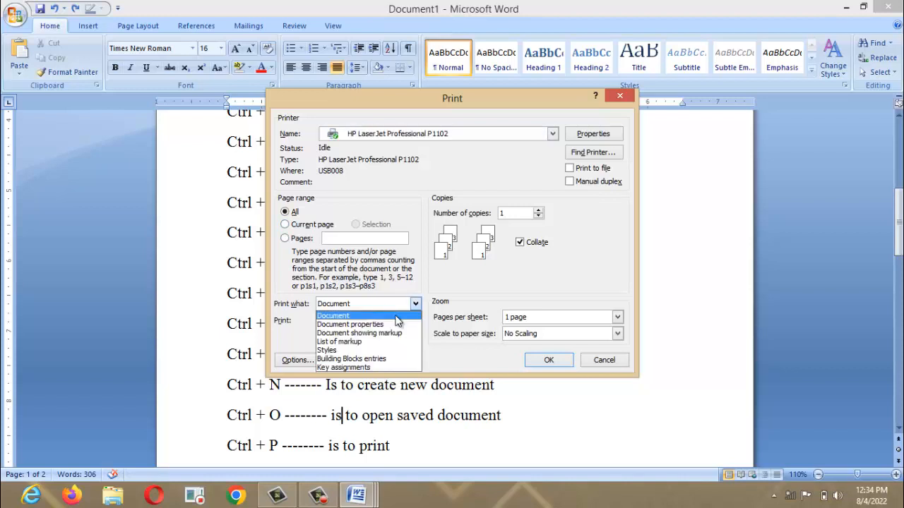
pyautogui.click(382, 304)
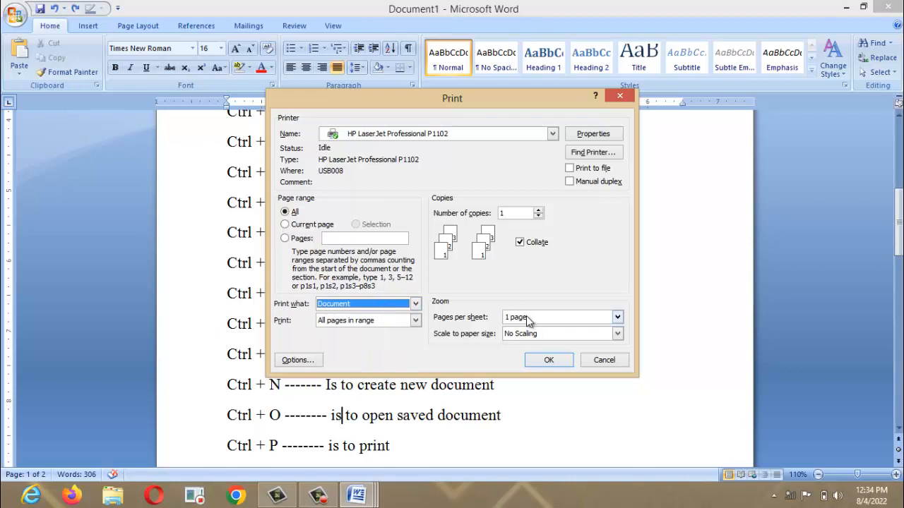
# Scale the printout to A4, choose the specific-pages range and close the print settings without printing
pyautogui.click(528, 334)
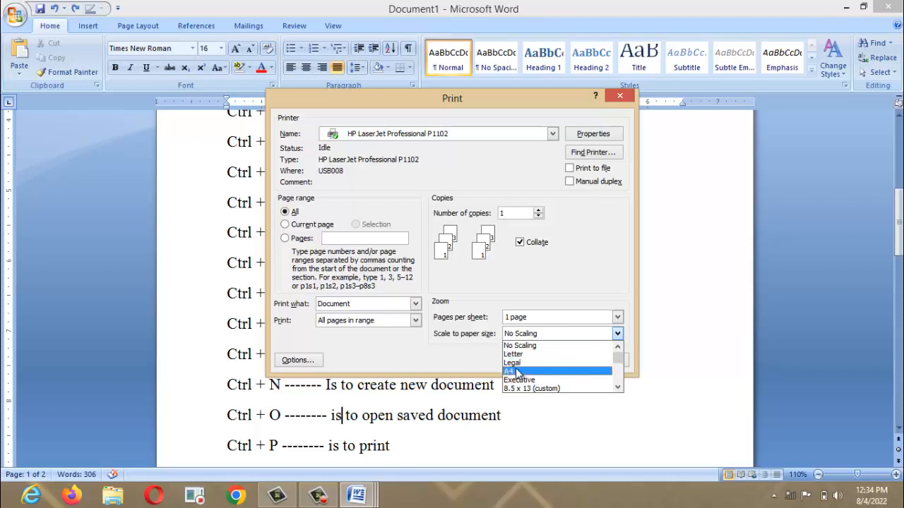
pyautogui.click(516, 370)
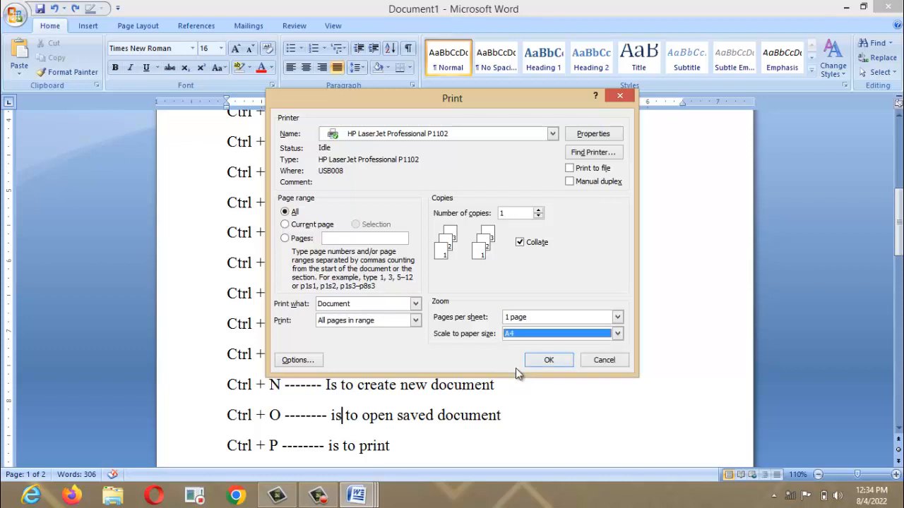
pyautogui.click(285, 239)
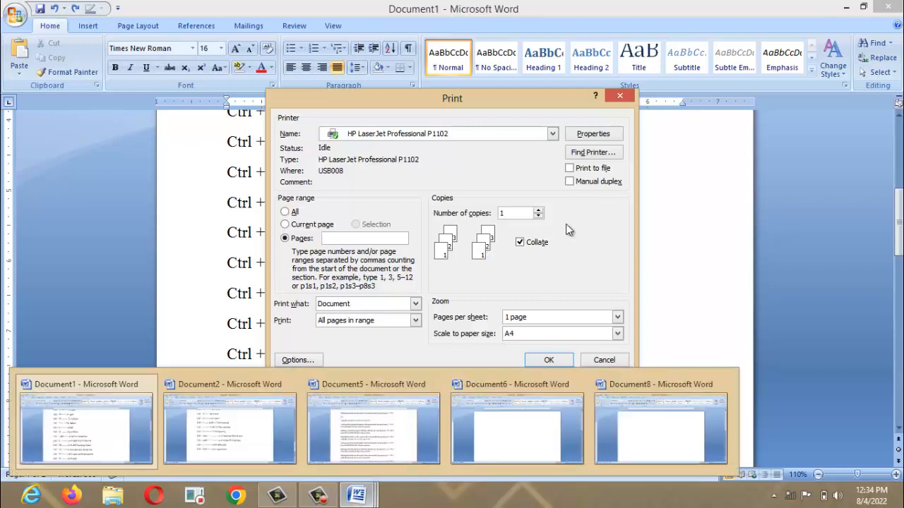
pyautogui.click(623, 97)
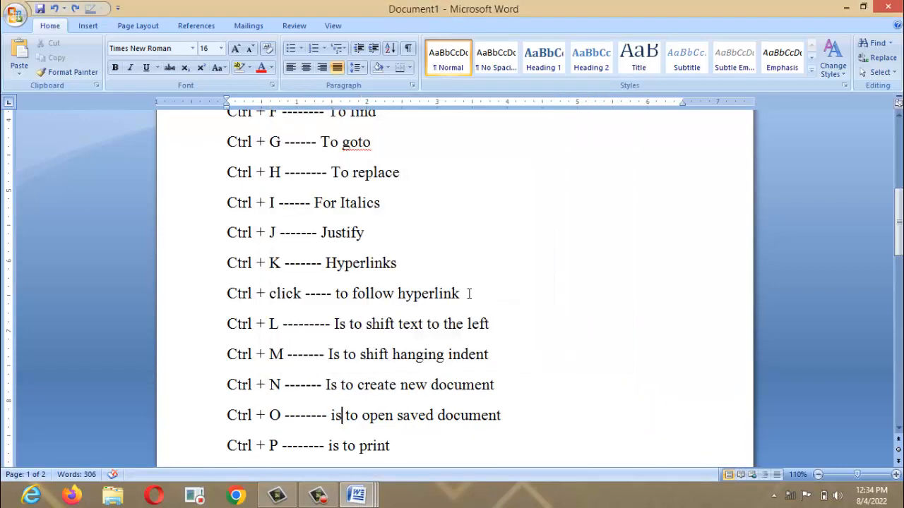
# Switch to Document5, open its print settings and keep the HP LaserJet Professional P1102 as the printer
pyautogui.moveTo(358, 498)
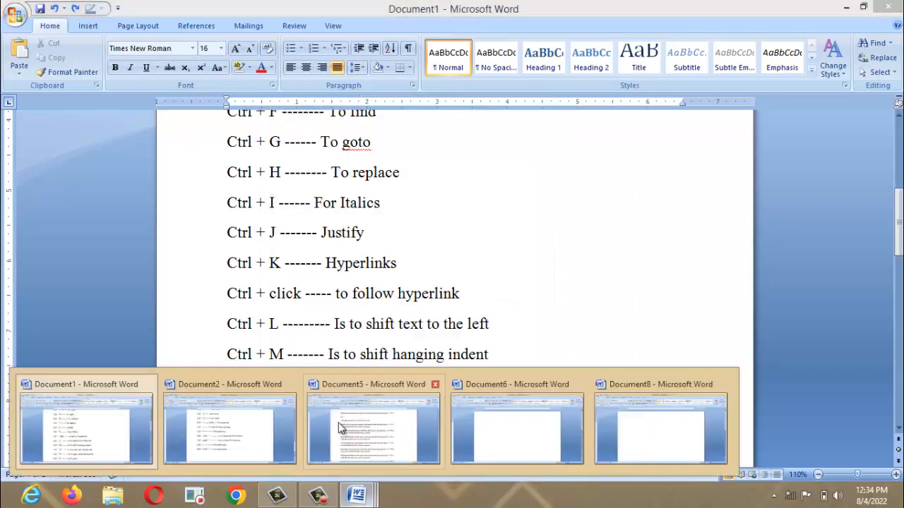
pyautogui.click(368, 423)
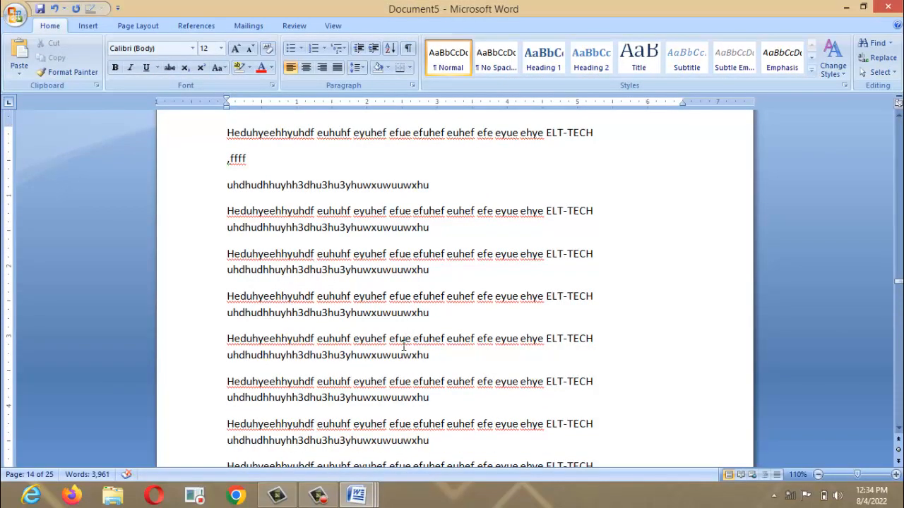
pyautogui.hotkey('ctrl', 'p')
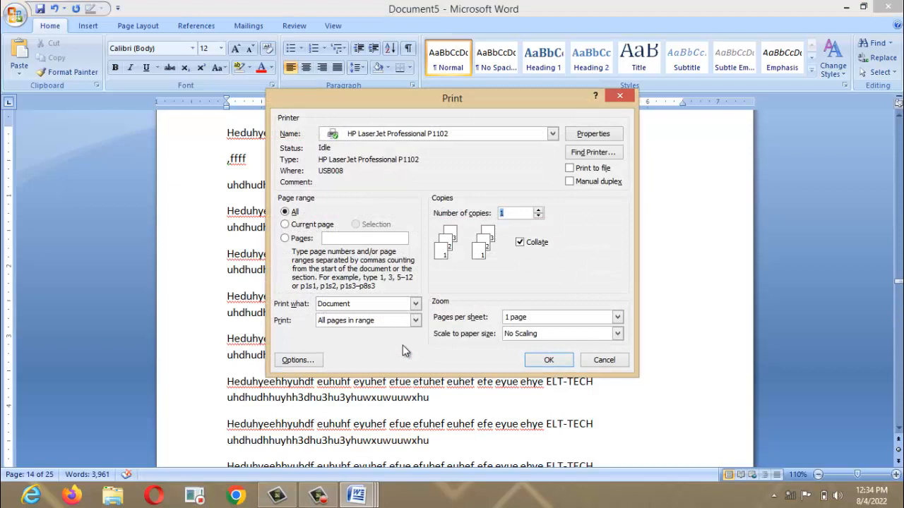
pyautogui.click(465, 136)
pyautogui.click(466, 134)
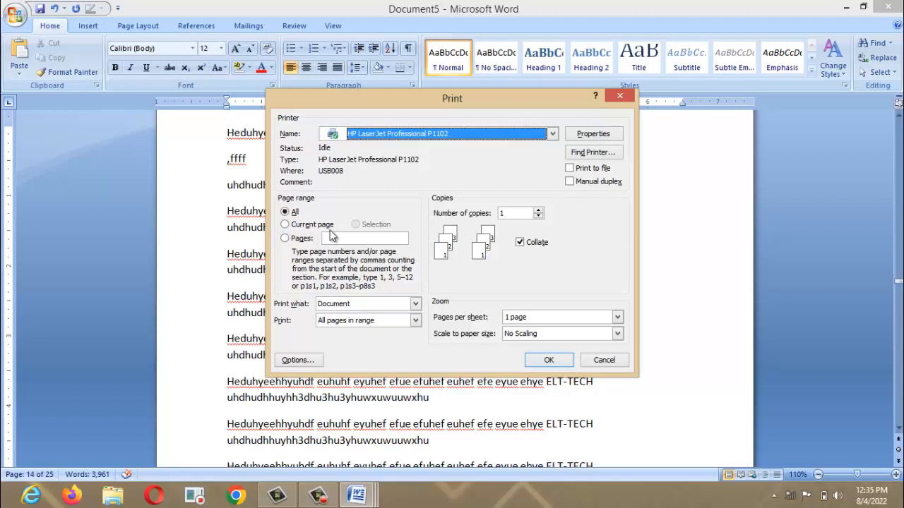
# Try the current-page range, then restrict the printout to pages 1,4,12-17
pyautogui.click(290, 226)
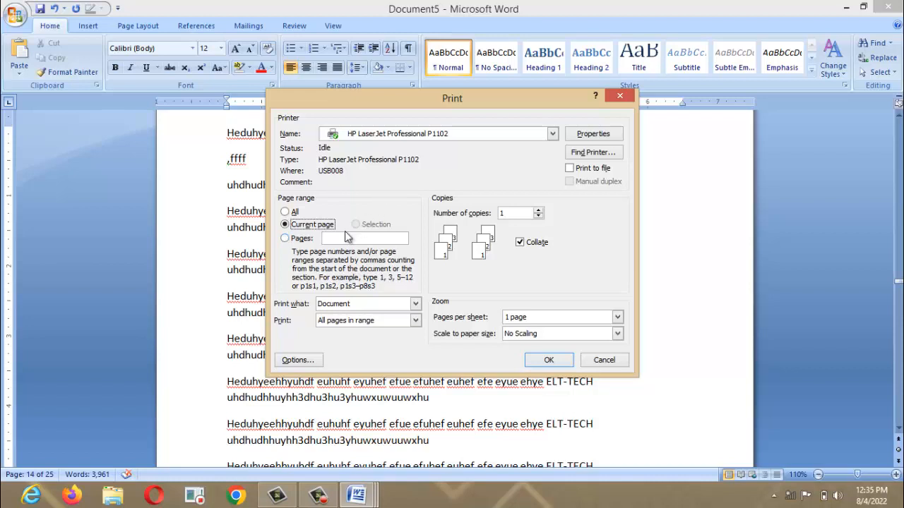
pyautogui.click(285, 239)
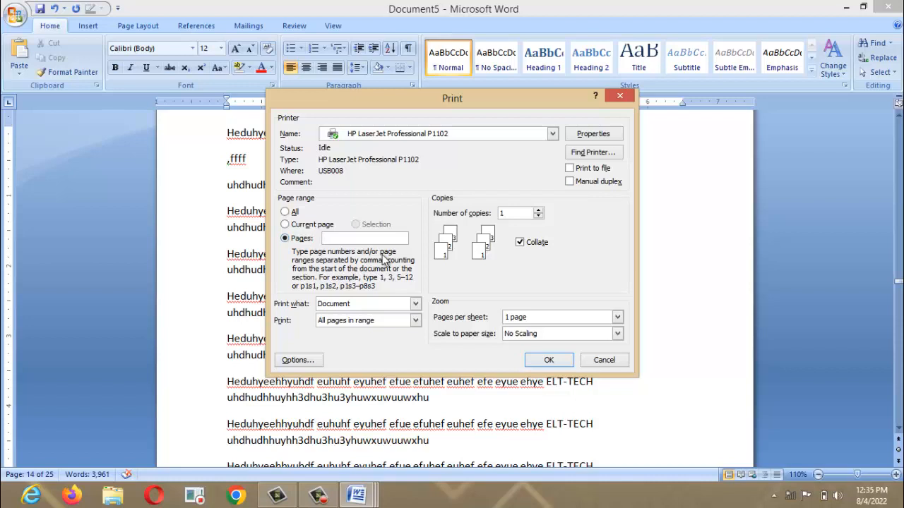
pyautogui.write('1,4')
pyautogui.write(',12-17')
# Raise the number of copies and return it to 1, then scale the printout to A4 paper
pyautogui.click(538, 211)
pyautogui.click(538, 216)
pyautogui.click(550, 333)
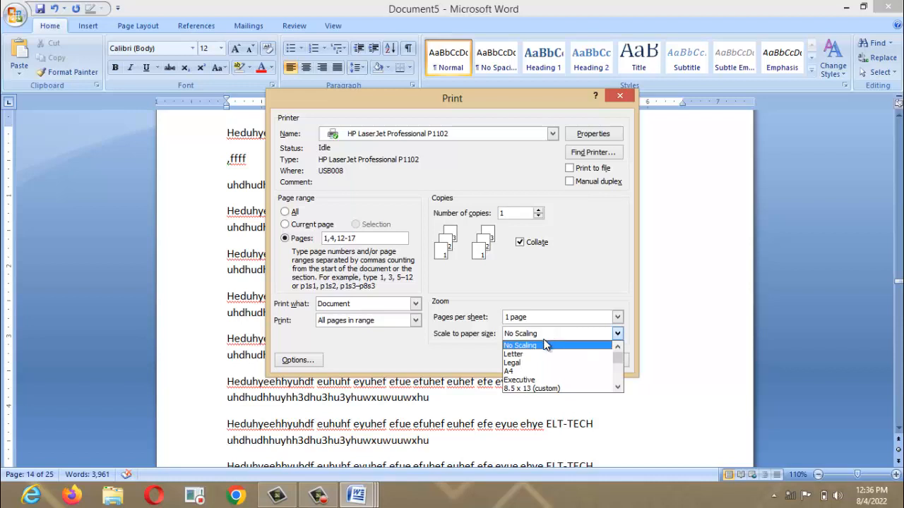
pyautogui.click(528, 372)
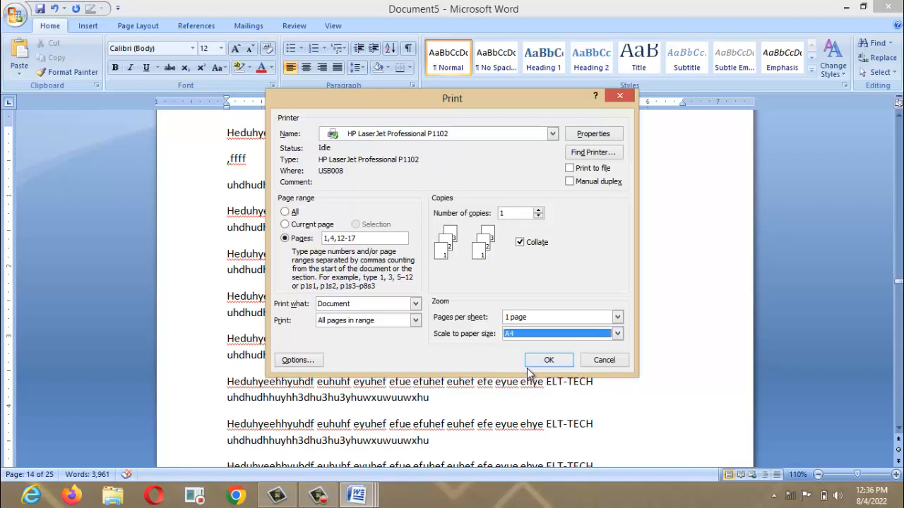
# View the printer's paper and quality properties, then close them and the print settings without printing
pyautogui.click(600, 138)
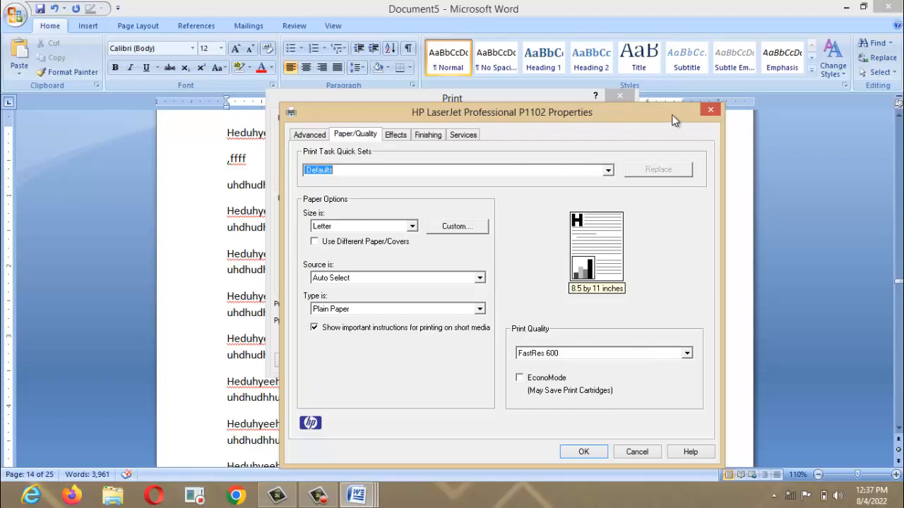
pyautogui.click(709, 112)
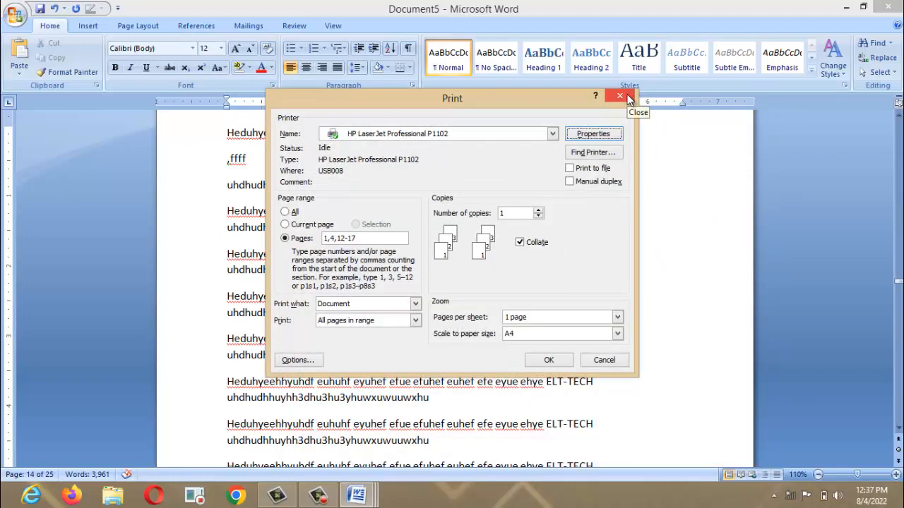
pyautogui.click(627, 95)
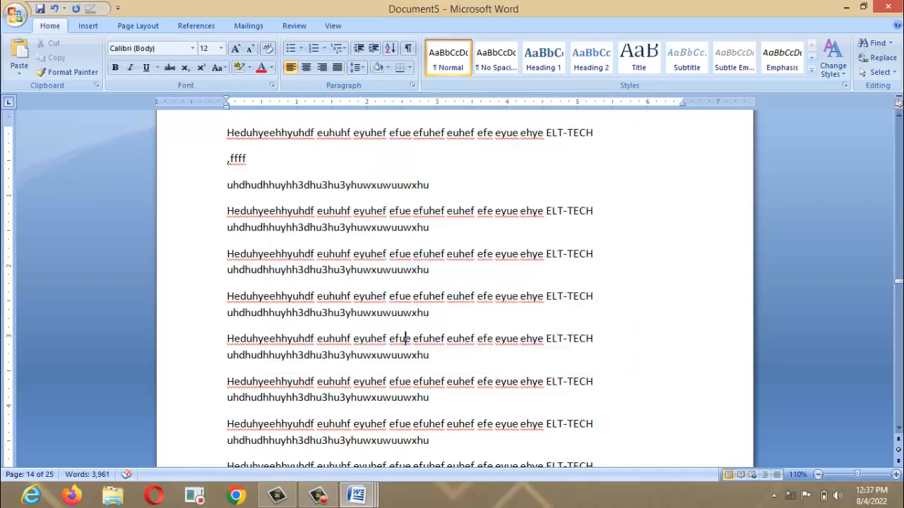
# Switch back to Document1 and move down the shortcut list to the entries on page 2
pyautogui.click(132, 435)
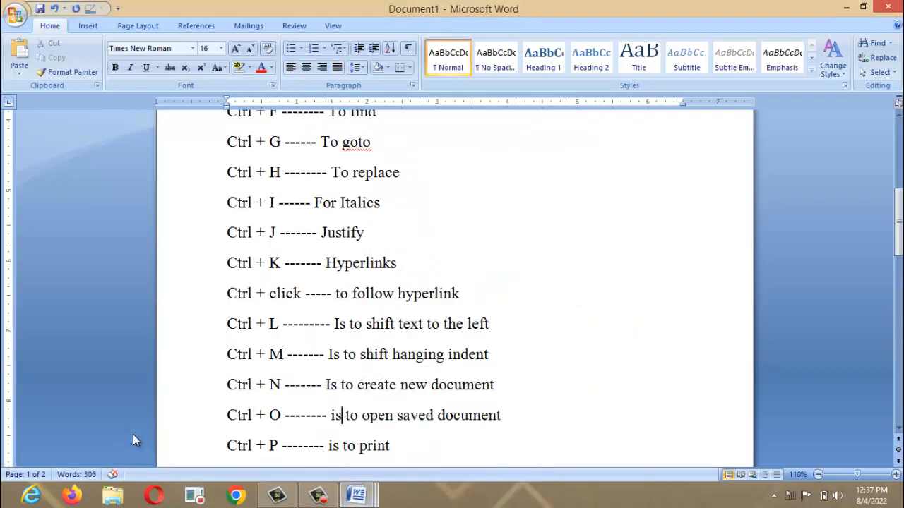
pyautogui.click(161, 444)
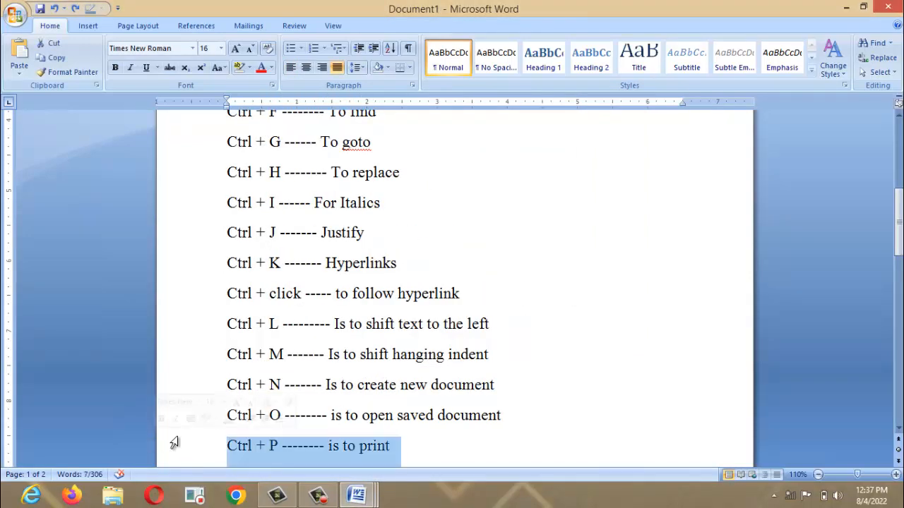
pyautogui.click(317, 423)
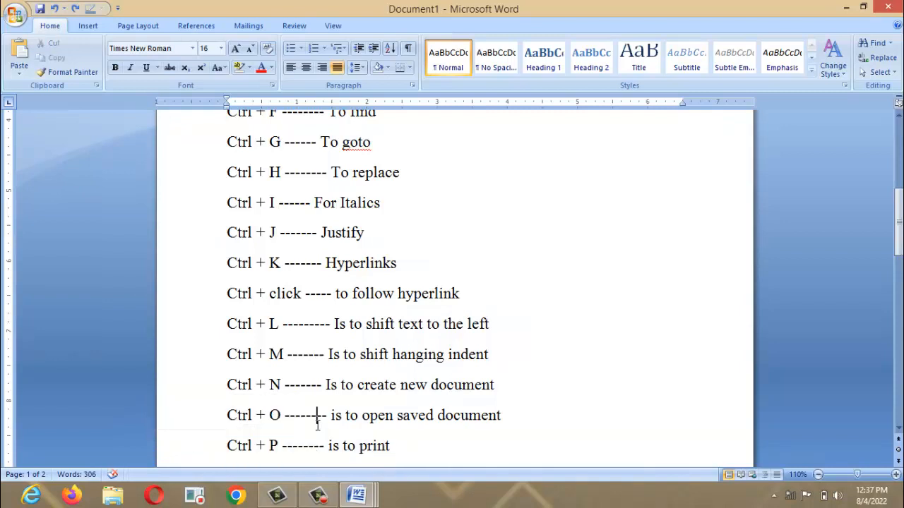
pyautogui.press('Down')
pyautogui.press('Down')
pyautogui.press('Down')
pyautogui.press('Down')
pyautogui.press('Down')
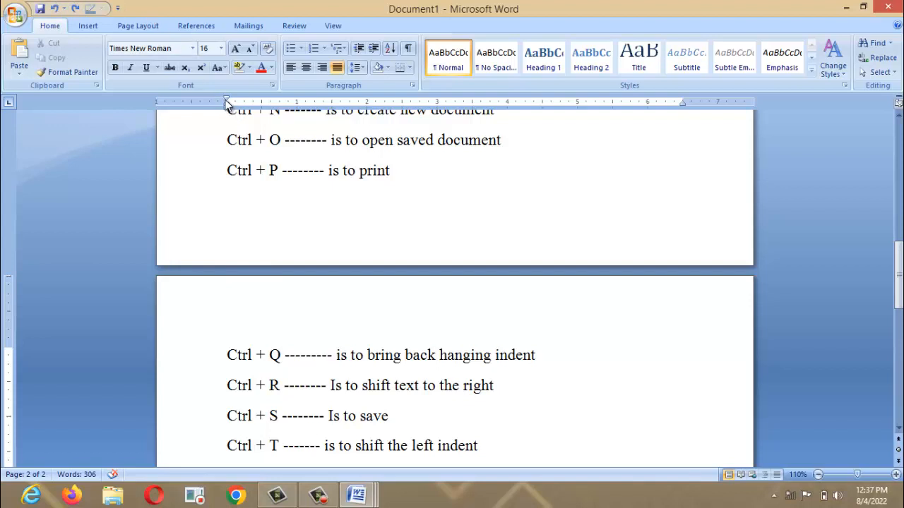
# Widen Document1's left page margin to 3.56 inches and left-align the shortcut list
pyautogui.moveTo(226, 102); pyautogui.dragTo(407, 103)
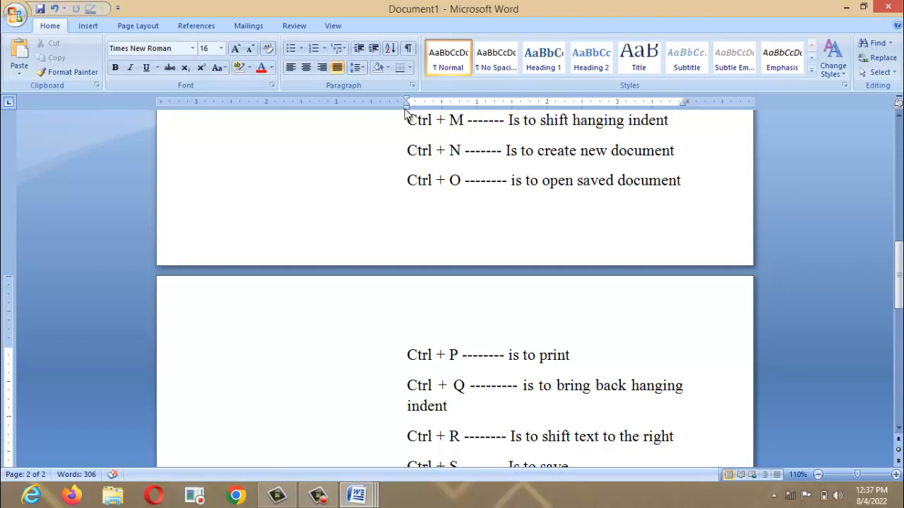
pyautogui.hotkey('ctrl', 'z')
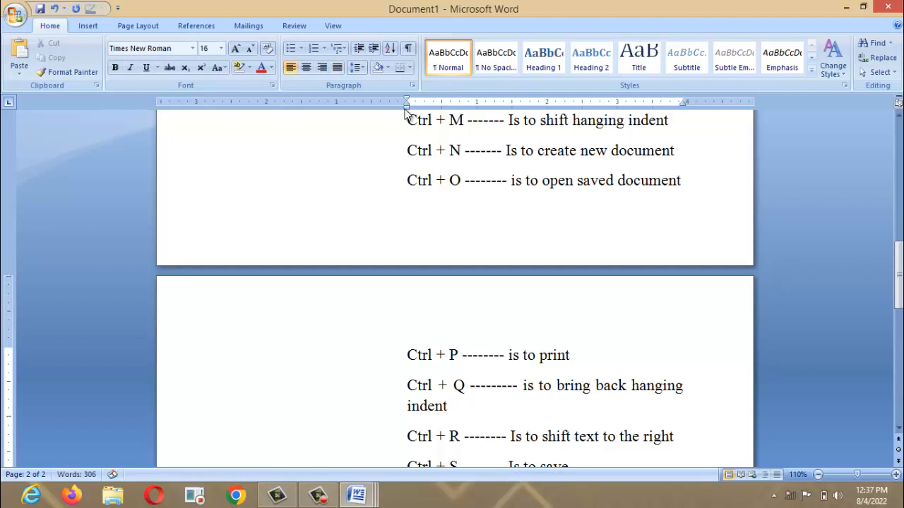
pyautogui.click(445, 151)
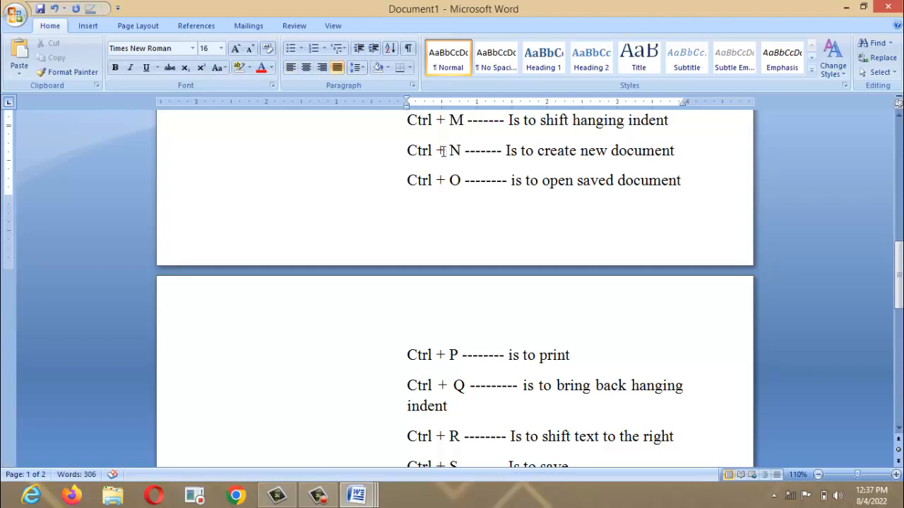
pyautogui.hotkey('ctrl', 'l')
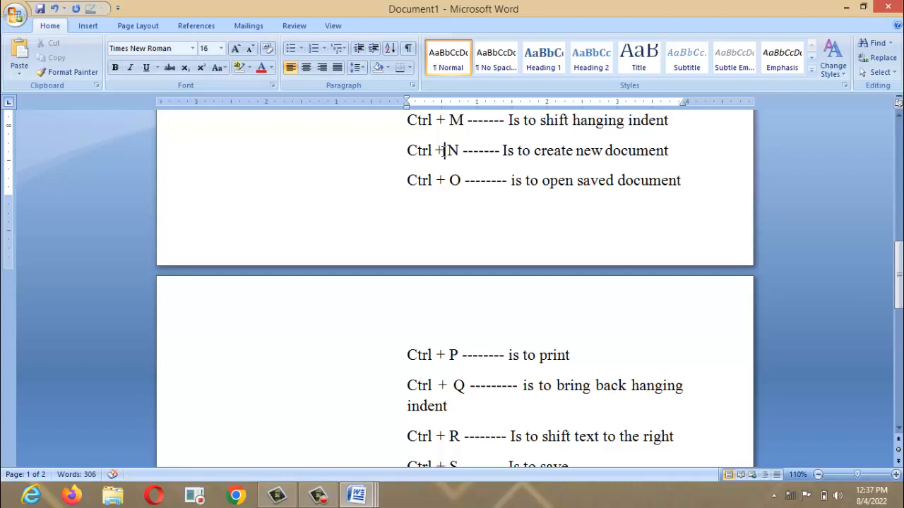
pyautogui.click(500, 163)
pyautogui.hotkey('ctrl', 'a')
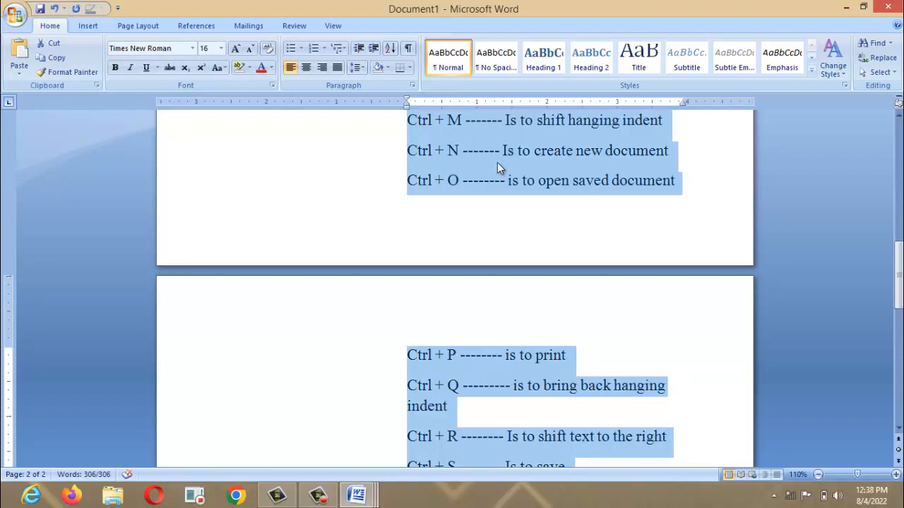
# View the page margin settings without changing them, then narrow the left page margin to about 0.6 inches
pyautogui.doubleClick(407, 104)
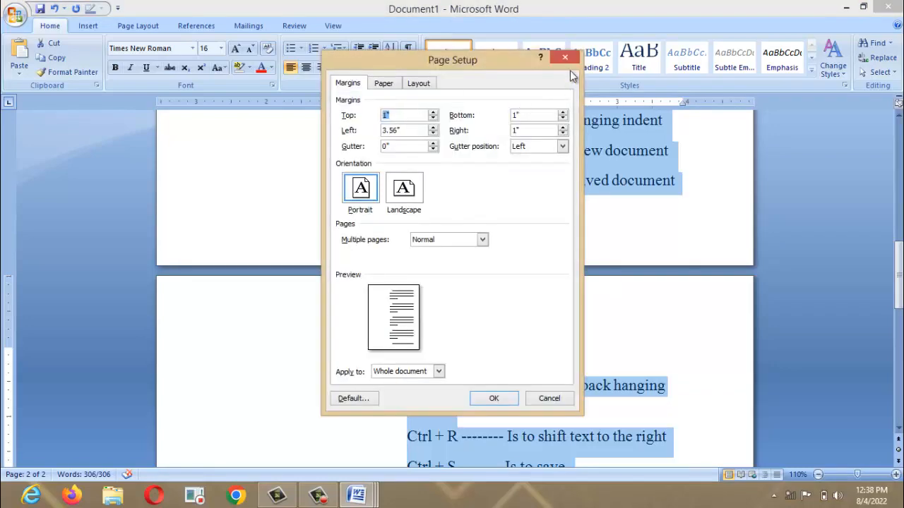
pyautogui.click(567, 59)
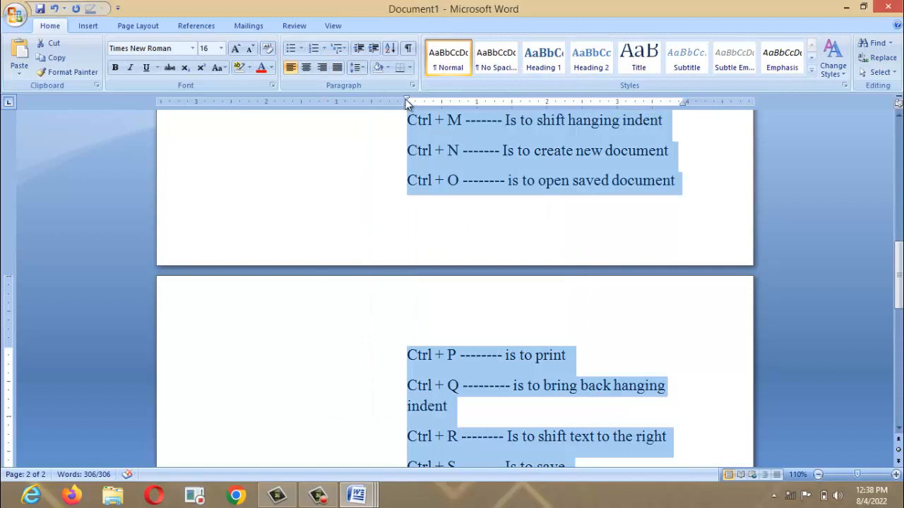
pyautogui.moveTo(406, 101); pyautogui.dragTo(201, 103)
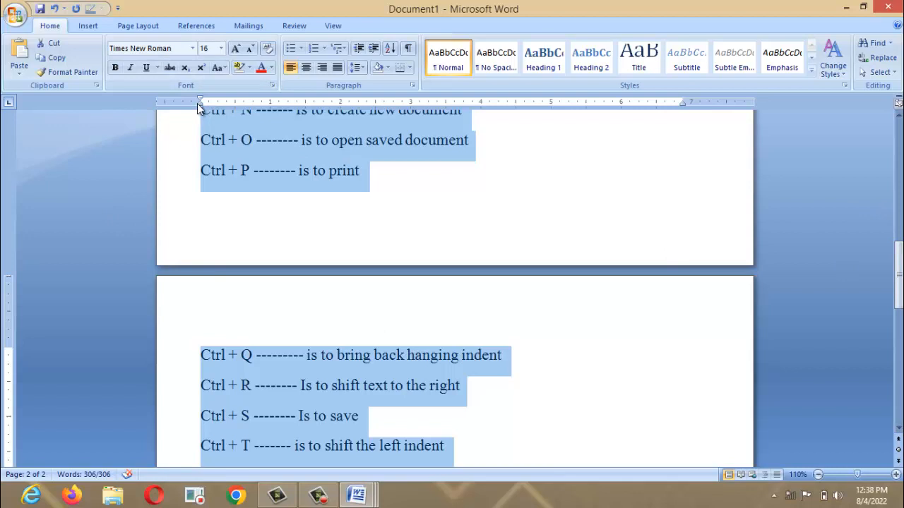
# Align all of Document1's text to the right, then return it to left alignment
pyautogui.click(320, 358)
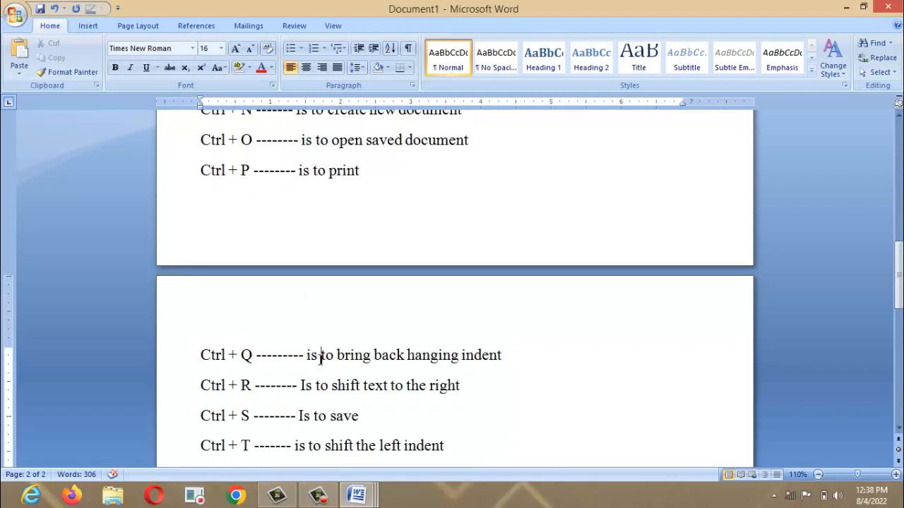
pyautogui.hotkey('ctrl', 'a')
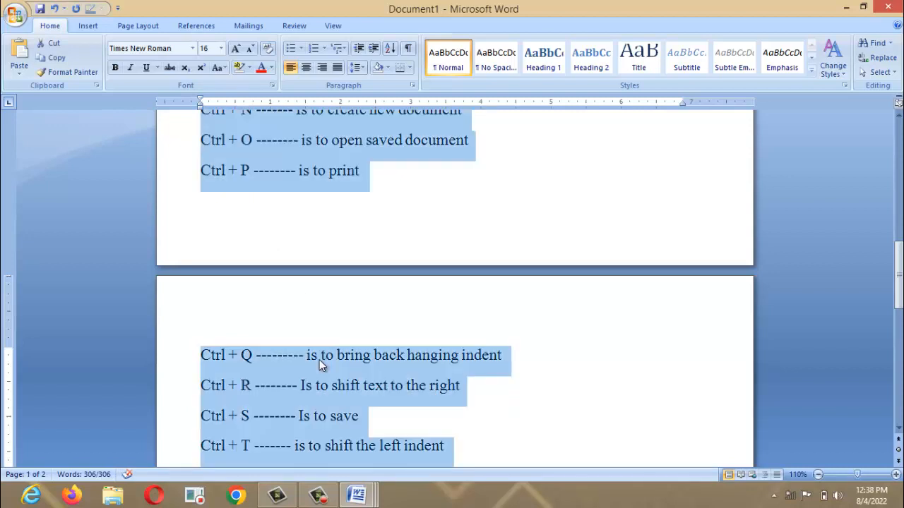
pyautogui.hotkey('ctrl', 'r')
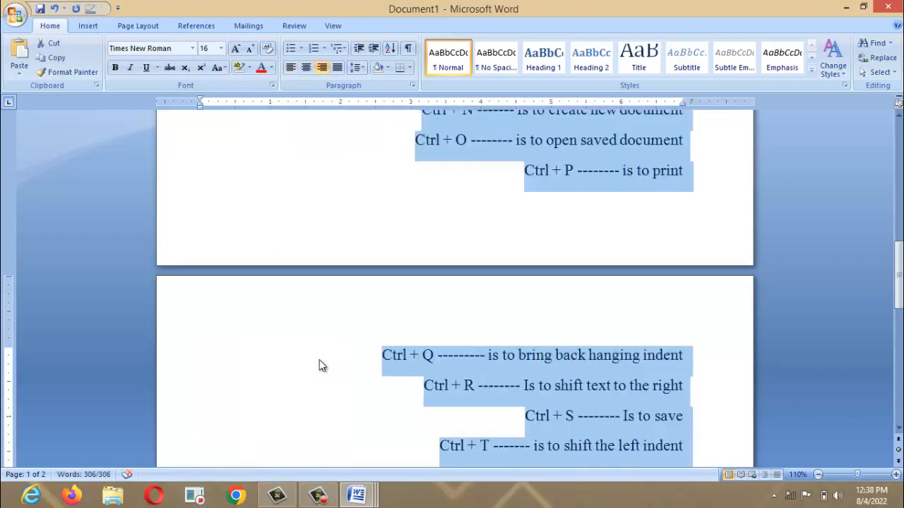
pyautogui.hotkey('ctrl', 'l')
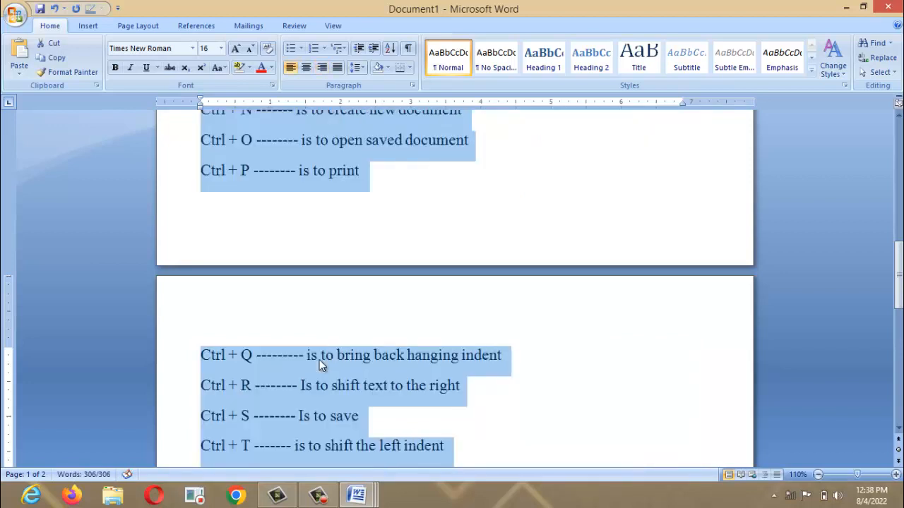
pyautogui.click(356, 404)
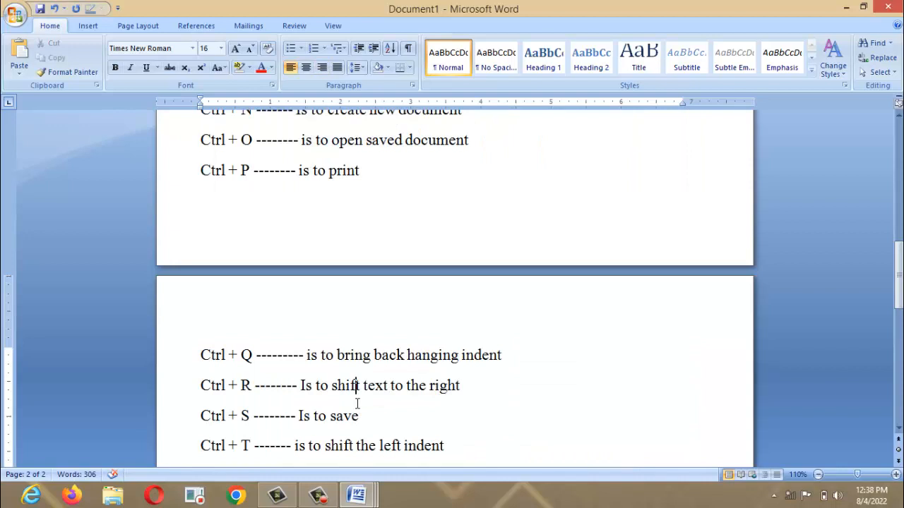
# Start saving Document1 to the Desktop as a Word document named ekt, and cancel without saving
pyautogui.hotkey('ctrl', 's')
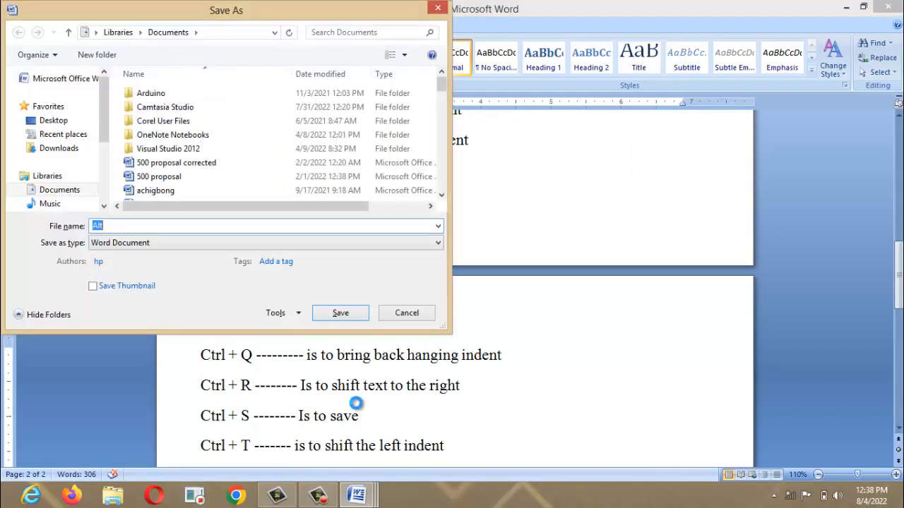
pyautogui.click(162, 223)
pyautogui.press('BackSpace')
pyautogui.press('BackSpace')
pyautogui.press('BackSpace')
pyautogui.write('elt')
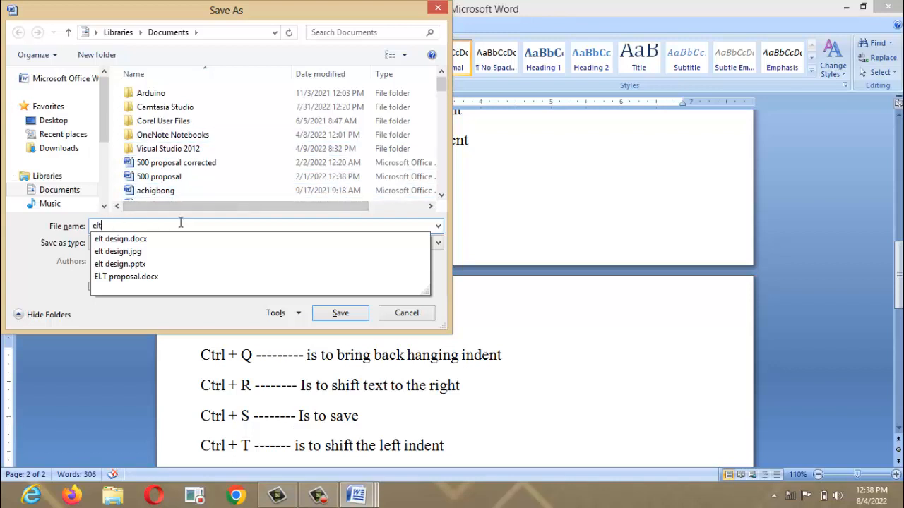
pyautogui.click(195, 194)
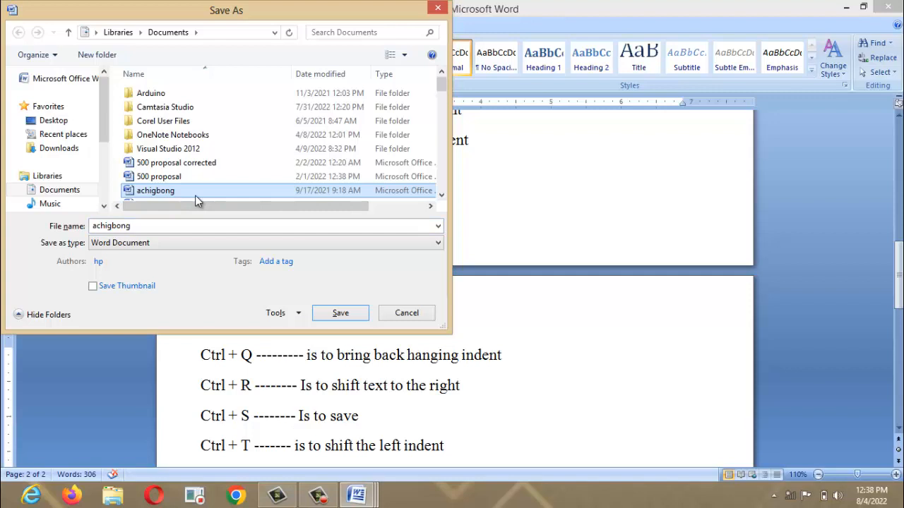
pyautogui.doubleClick(157, 228)
pyautogui.write('ekt')
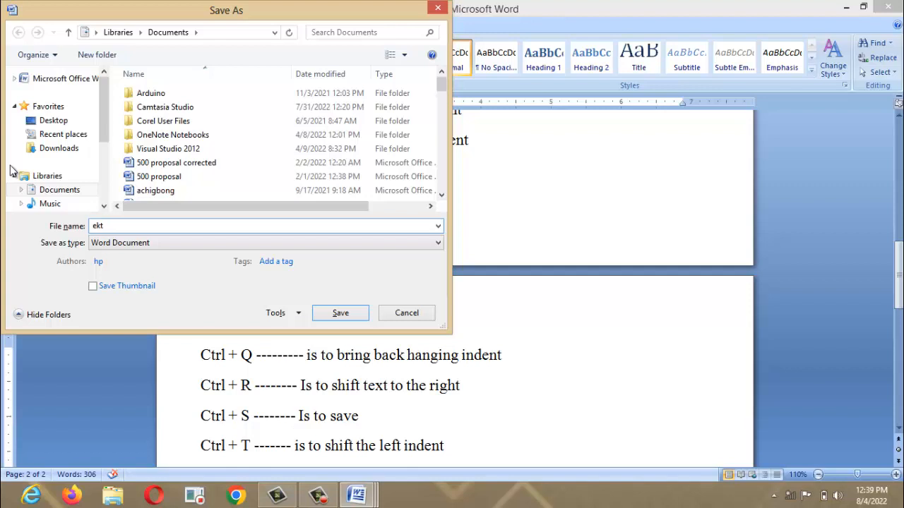
pyautogui.click(35, 122)
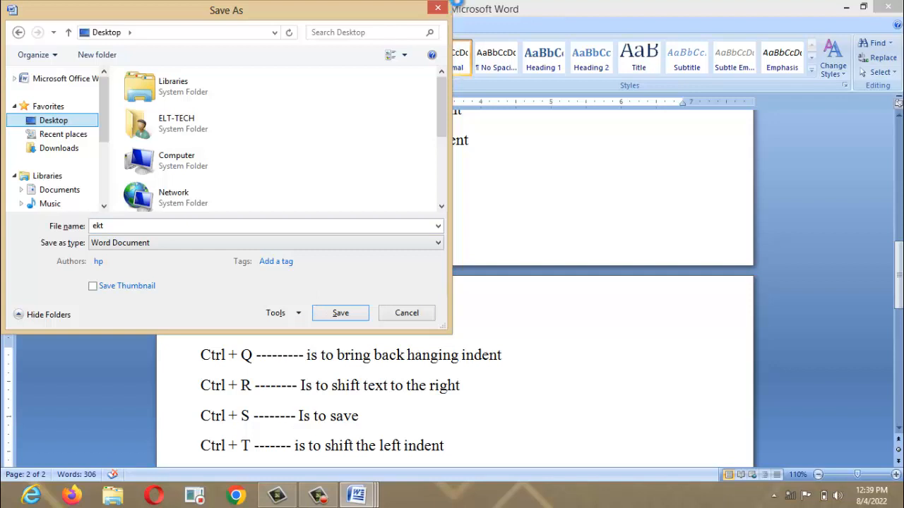
pyautogui.click(437, 8)
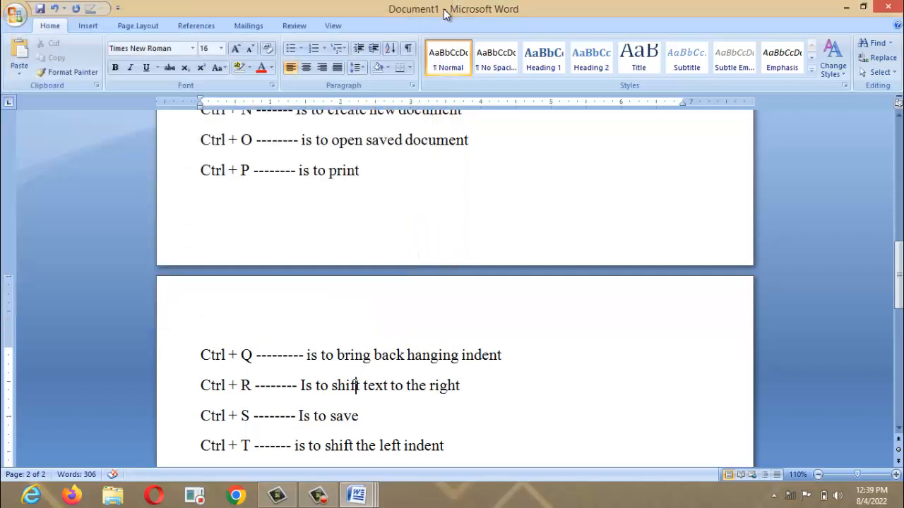
pyautogui.click(375, 201)
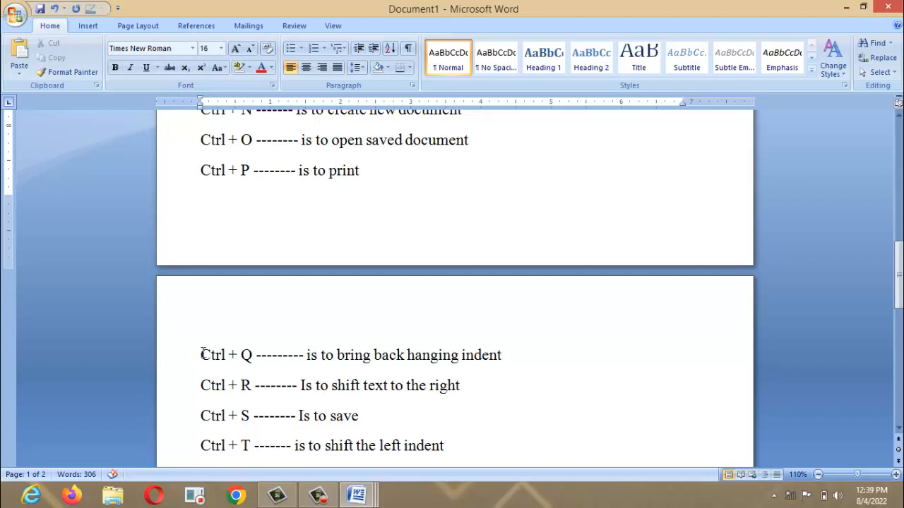
# Highlight the "Ctrl + Q" line, then try shifting the left indent of the "Ctrl + P" line four times
pyautogui.moveTo(200, 354); pyautogui.dragTo(528, 353)
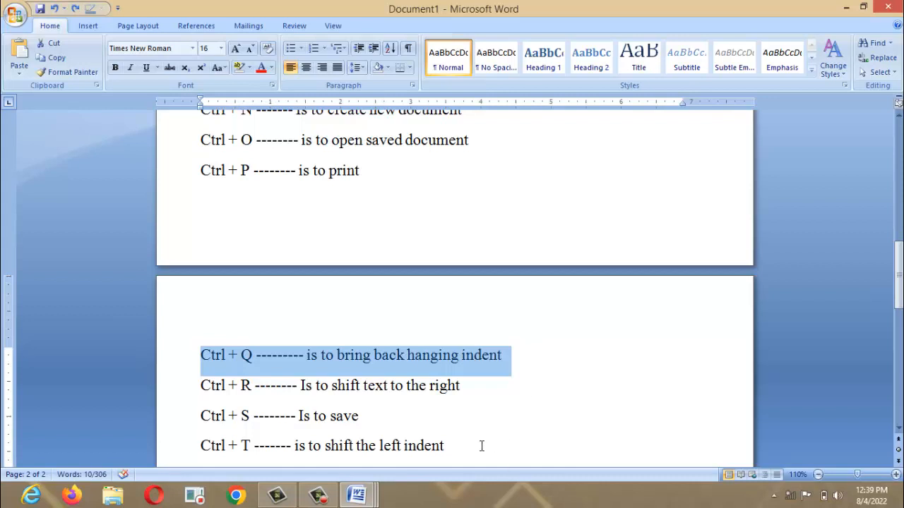
pyautogui.click(422, 360)
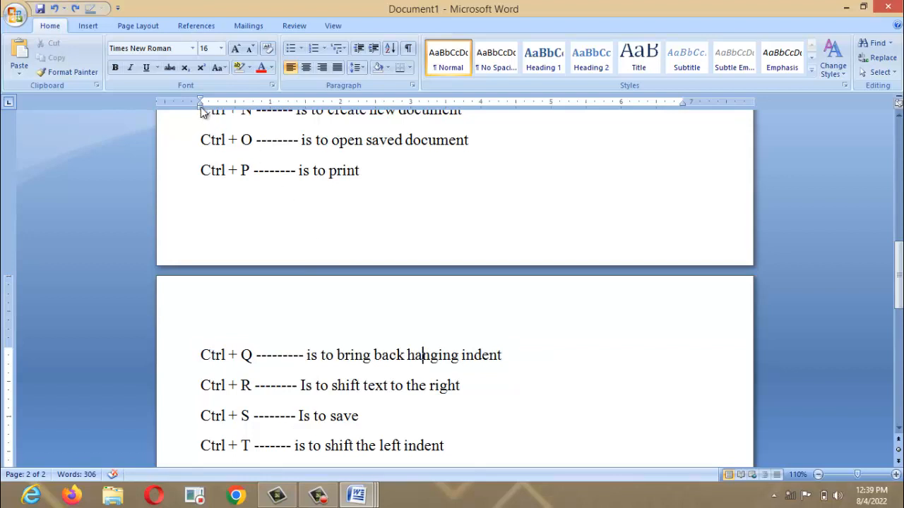
pyautogui.click(250, 172)
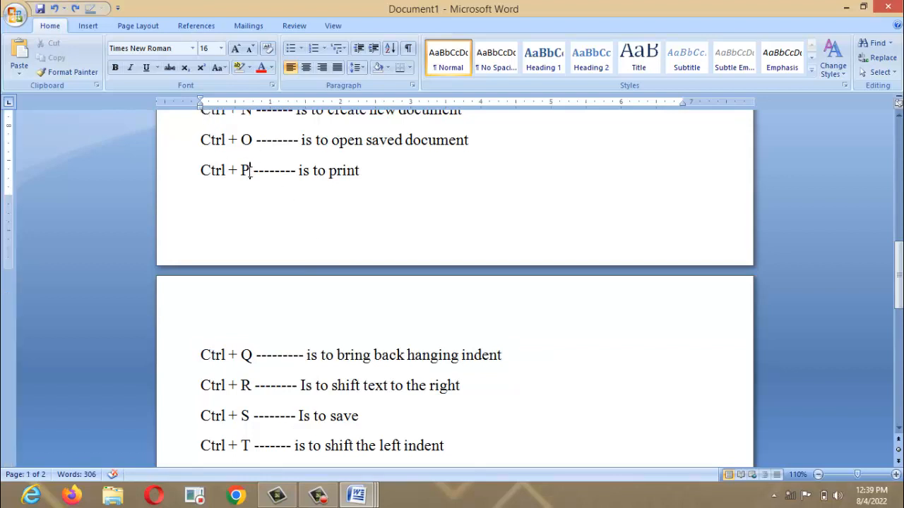
pyautogui.hotkey('ctrl', 't')
pyautogui.hotkey('ctrl', 't')
pyautogui.hotkey('ctrl', 't')
pyautogui.hotkey('ctrl', 't')
# Underline the "Ctrl + U ----- Is to Underline" line, then remove the underline
pyautogui.click(389, 451)
pyautogui.press('Down')
pyautogui.press('Down')
pyautogui.press('Down')
pyautogui.press('Down')
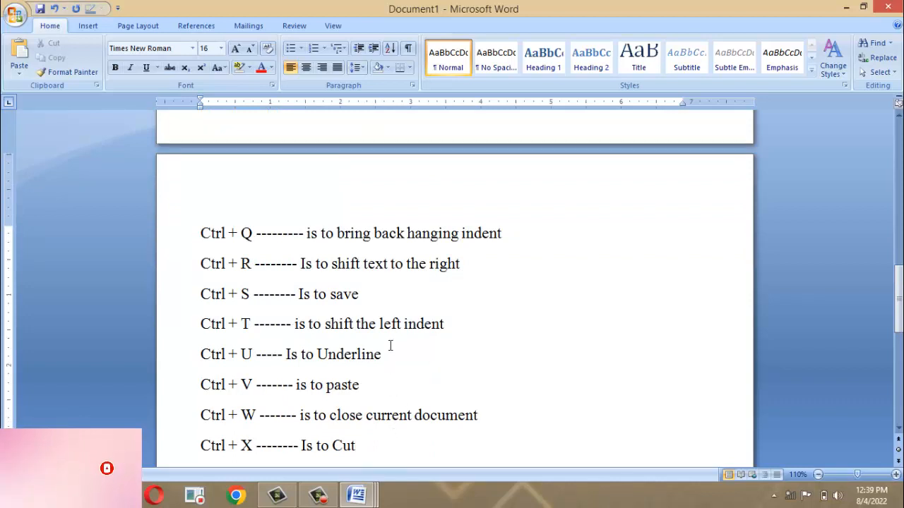
pyautogui.moveTo(390, 357); pyautogui.dragTo(214, 357)
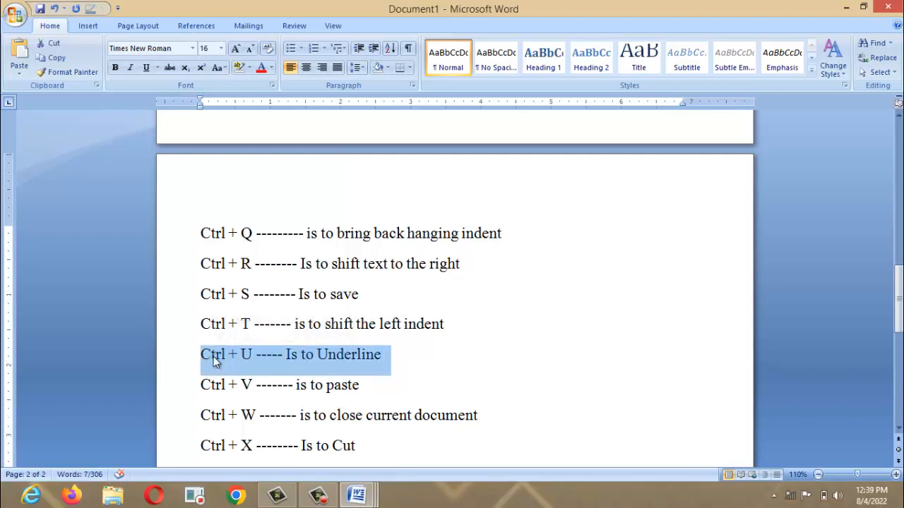
pyautogui.hotkey('ctrl', 'u')
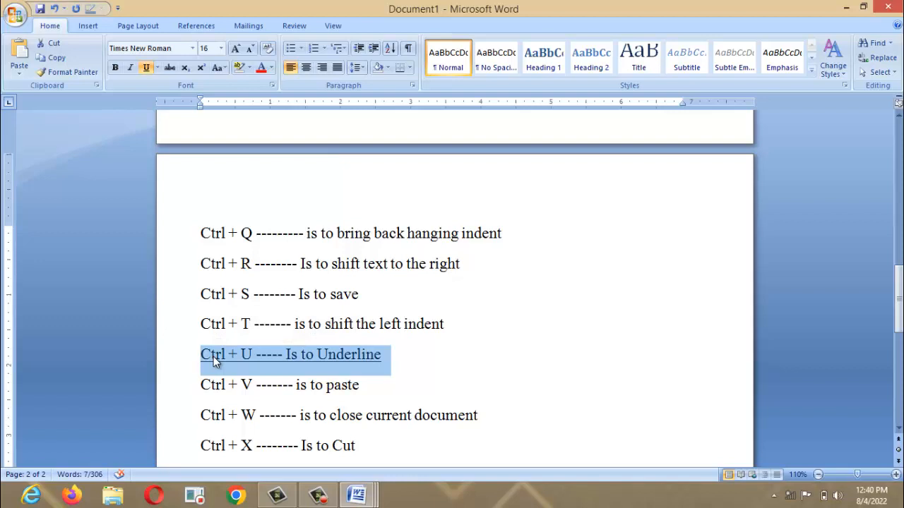
pyautogui.hotkey('ctrl', 'u')
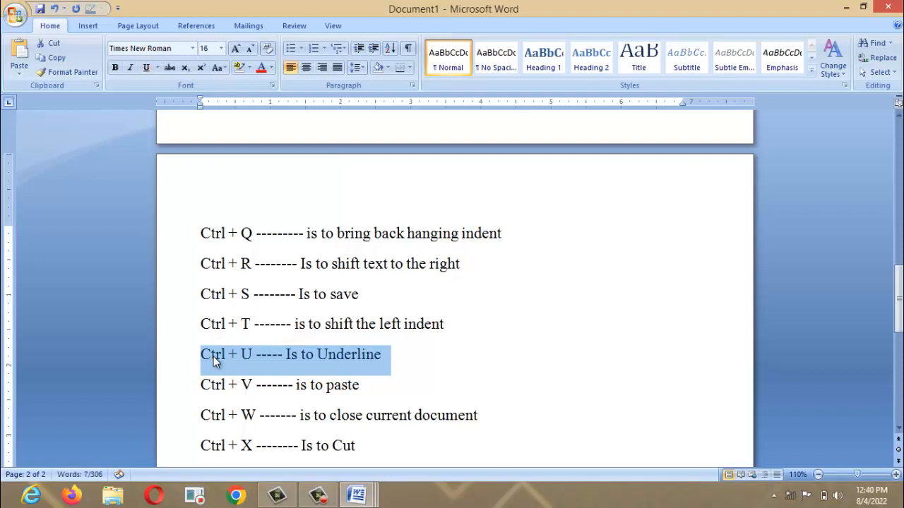
# Paste the clipboard text into a new blank document, then undo the paste
pyautogui.click(305, 425)
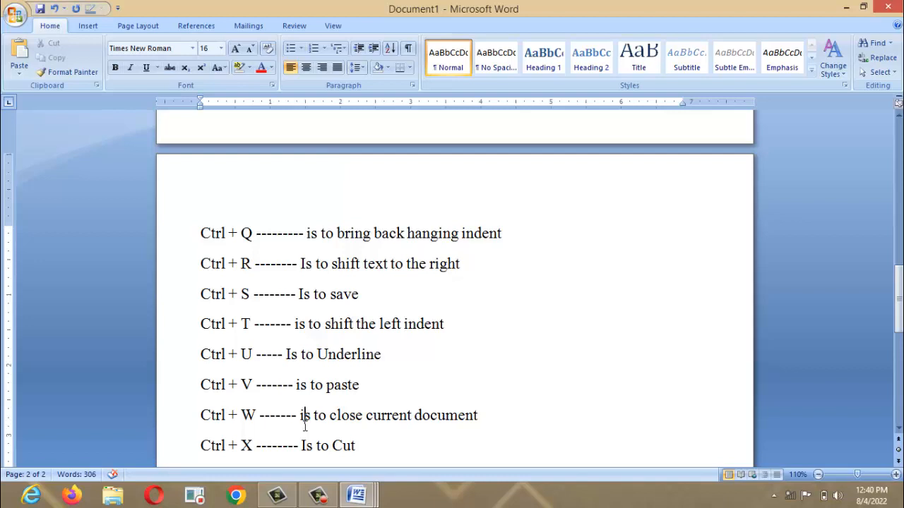
pyautogui.hotkey('ctrl', 'a')
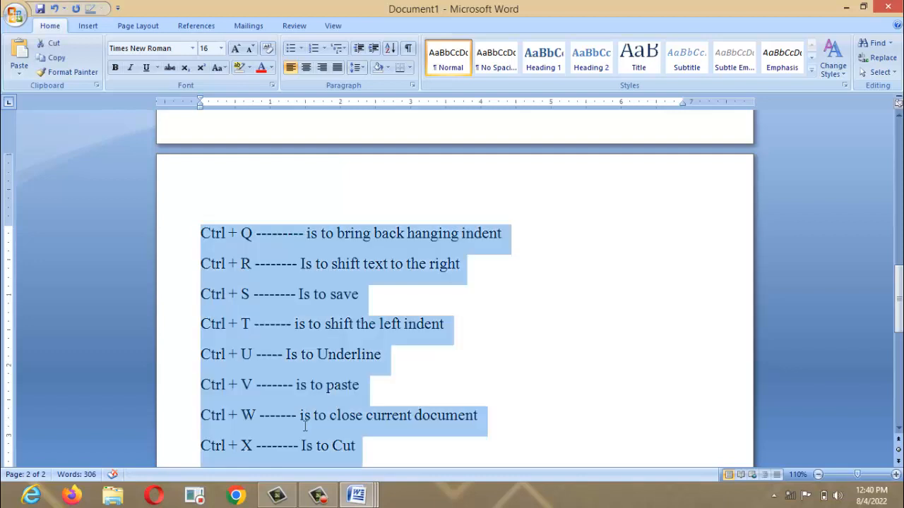
pyautogui.hotkey('ctrl', 'n')
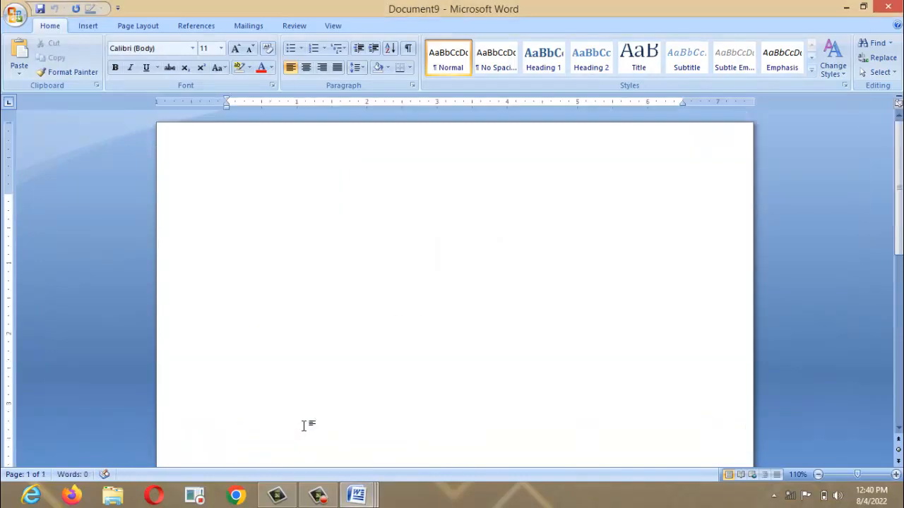
pyautogui.write('Heduhyeehhyuhdf euhuhf eyuhef efue efuhef euhef efe eyue ehye double uhdhudhhuyhh3dhu3hu3yhuwxuwuuwxhu')
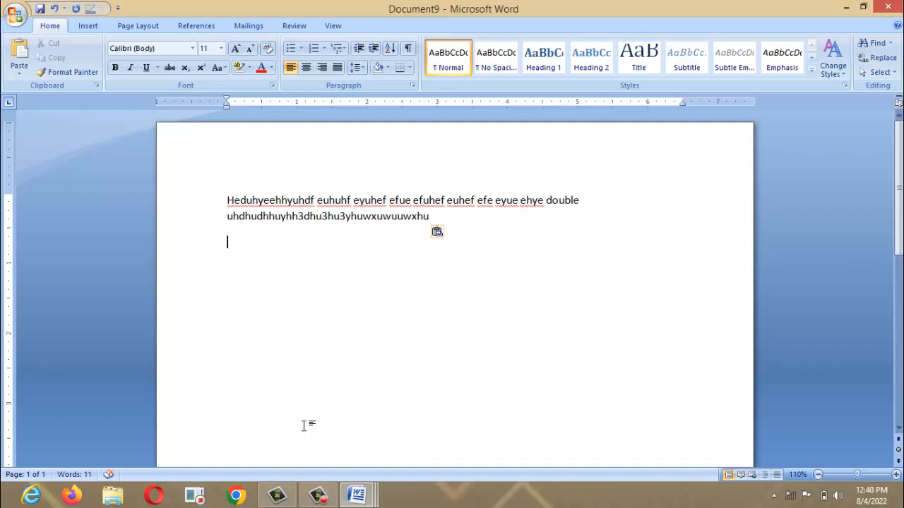
pyautogui.hotkey('ctrl', 'z')
# Copy all of Document1's shortcut list and paste it into another new blank document
pyautogui.moveTo(351, 500)
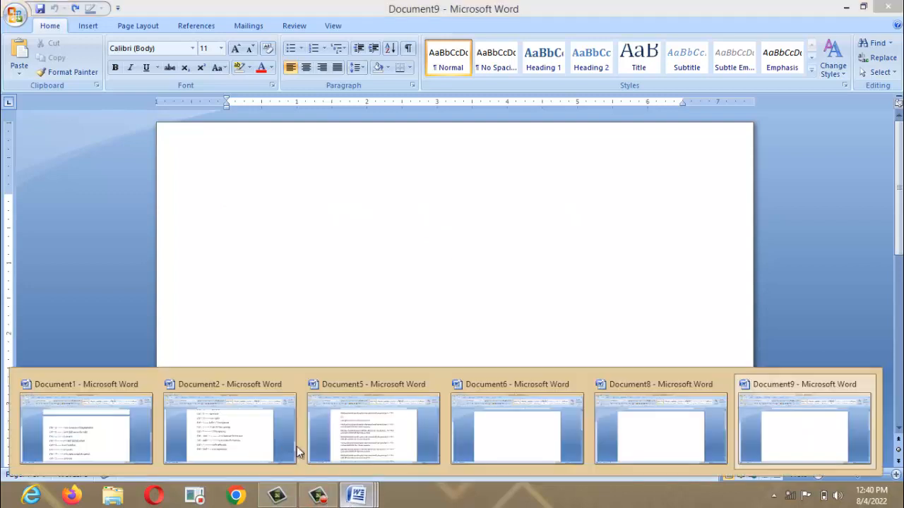
pyautogui.click(93, 424)
pyautogui.hotkey('ctrl', 'a')
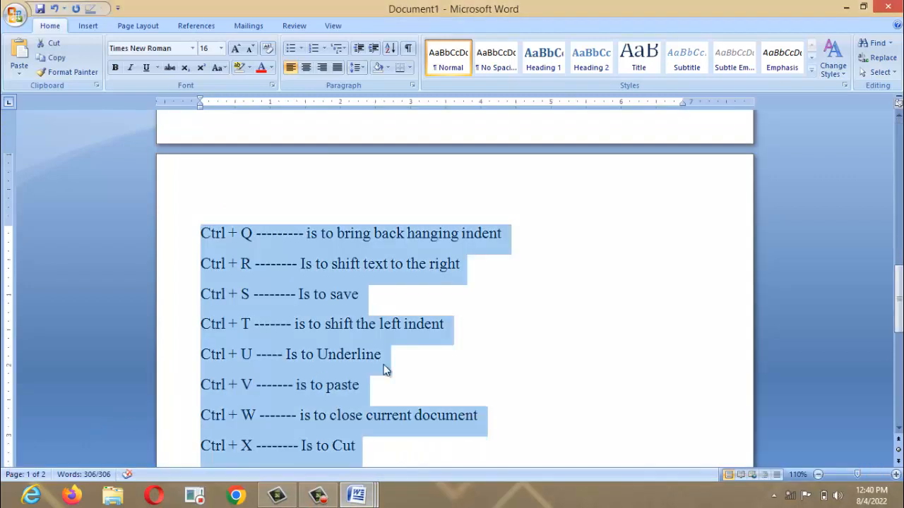
pyautogui.click(458, 327)
pyautogui.hotkey('ctrl', 'a')
pyautogui.click(459, 337)
pyautogui.hotkey('ctrl', 'n')
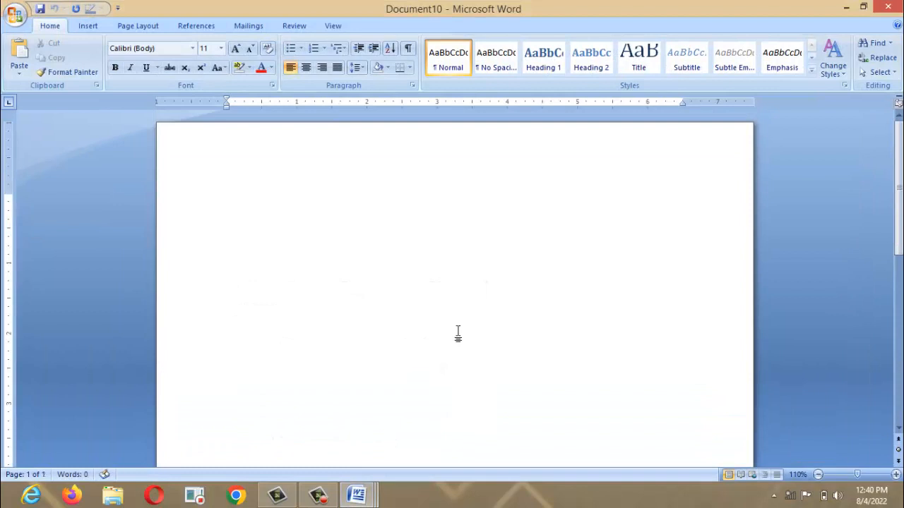
pyautogui.hotkey('ctrl', 'v')
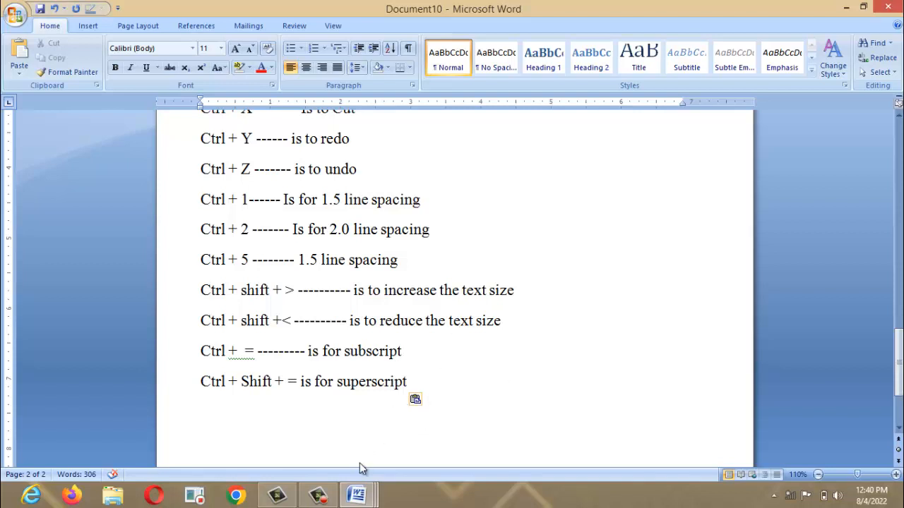
# Return to Document1, then switch to the blank Document6 and close it without saving its changes
pyautogui.moveTo(358, 494)
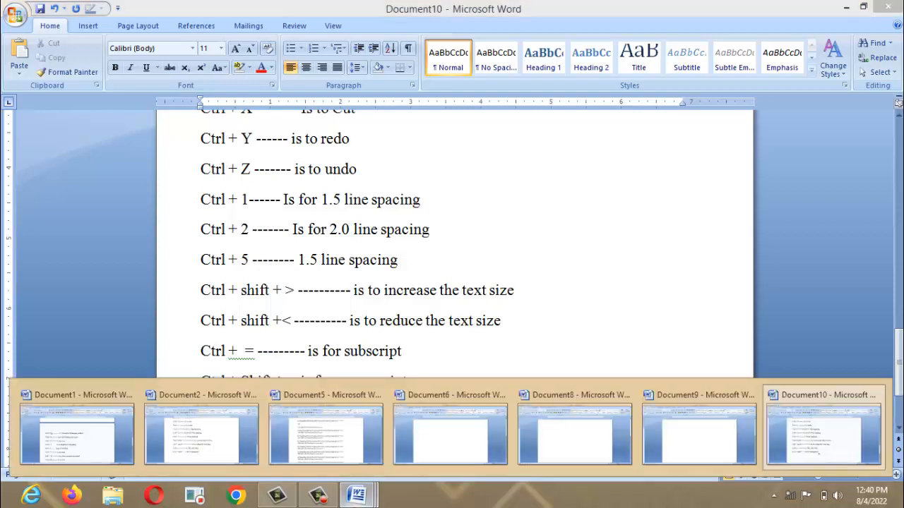
pyautogui.click(53, 443)
pyautogui.hotkey('ctrl', 'a')
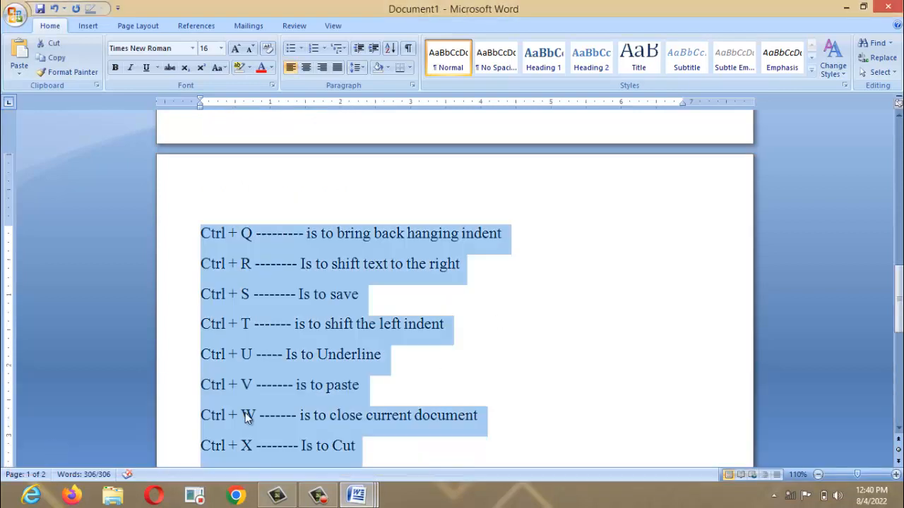
pyautogui.click(322, 396)
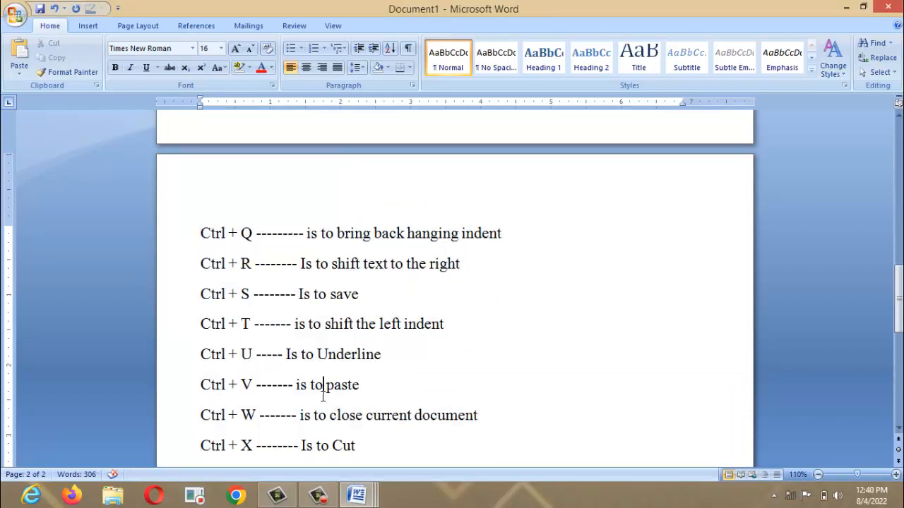
pyautogui.click(357, 495)
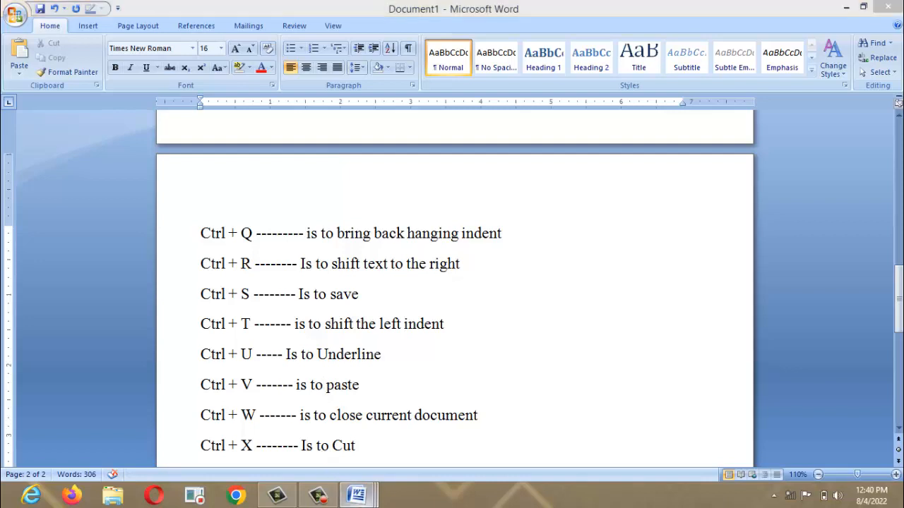
pyautogui.click(465, 447)
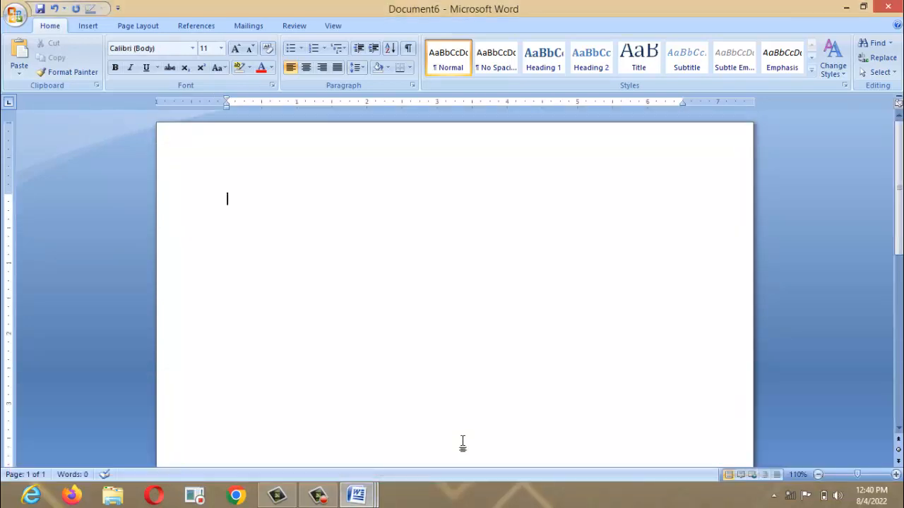
pyautogui.hotkey('ctrl', 'w')
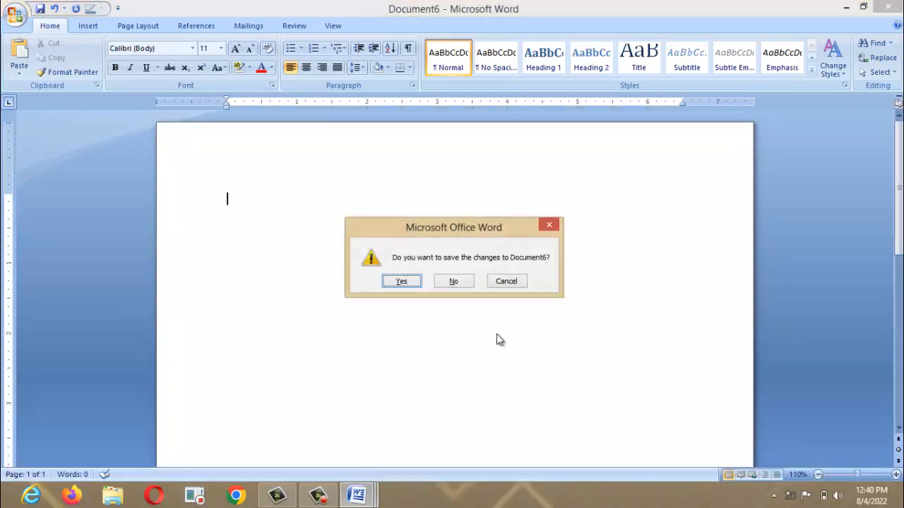
pyautogui.click(455, 282)
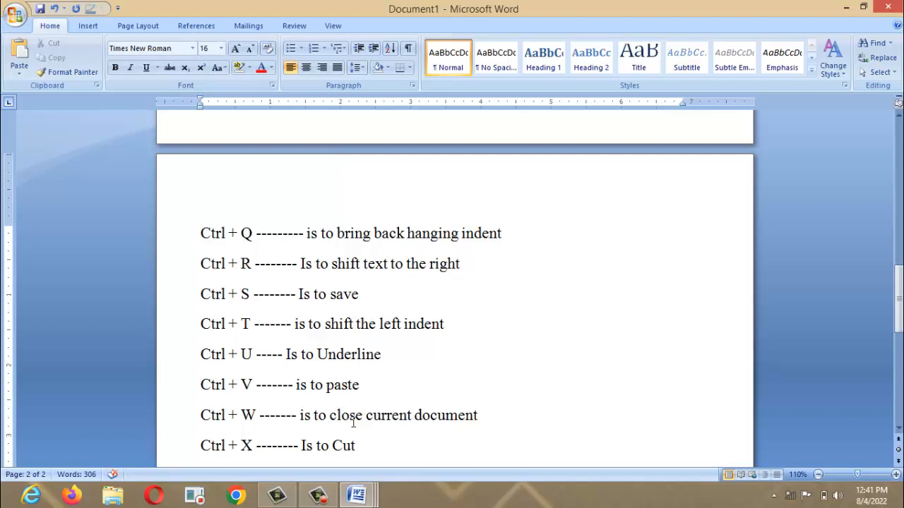
# Remove all of Document1's text, then undo the removal
pyautogui.hotkey('ctrl', 'a')
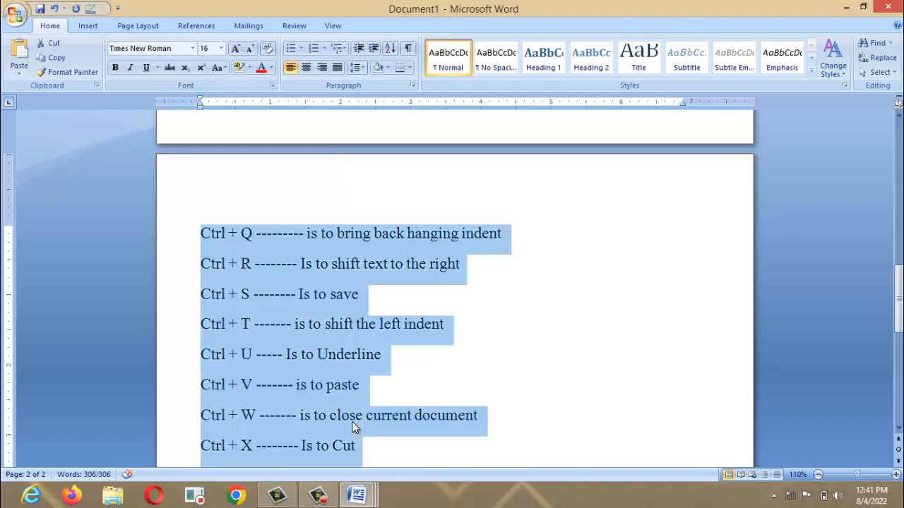
pyautogui.press('Delete')
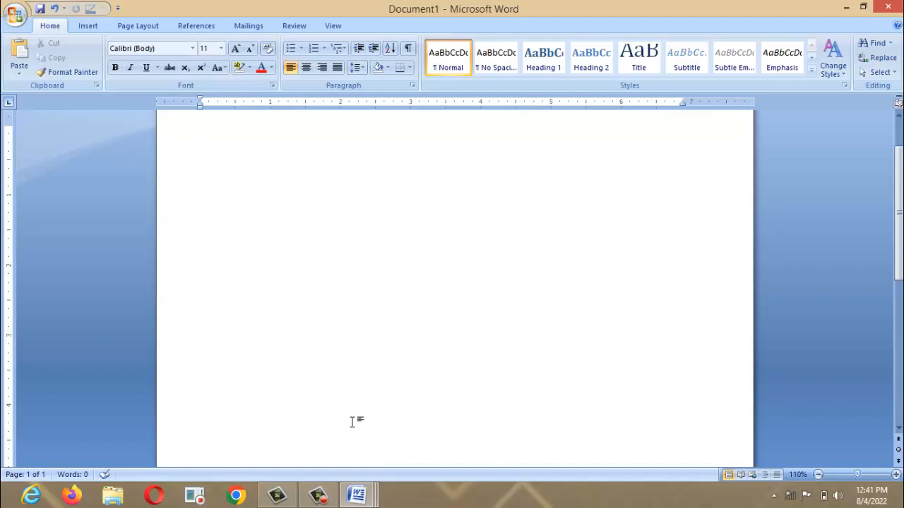
pyautogui.hotkey('ctrl', 'z')
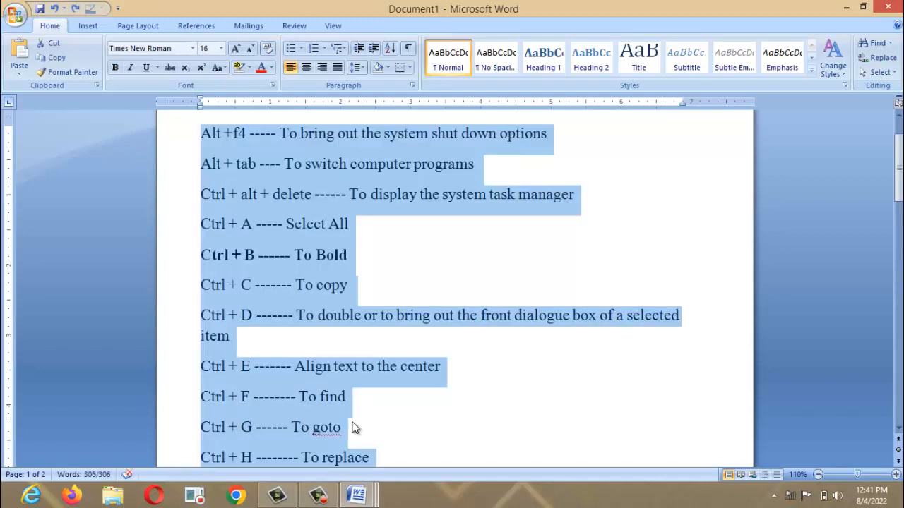
# Look over the shortcut list in Document1 from the final superscript line up to "Ctrl + M" and back down
pyautogui.hotkey('ctrl', 'End')
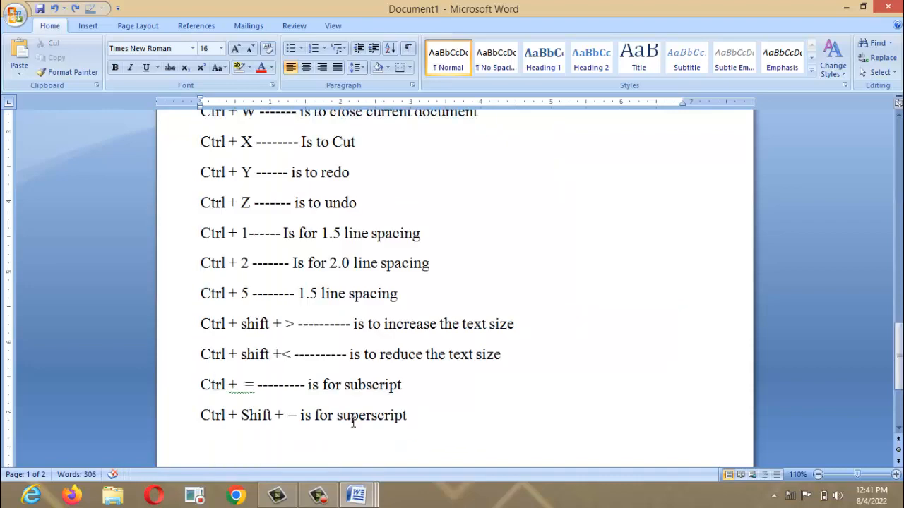
pyautogui.press('Up')
pyautogui.press('Up')
pyautogui.press('Up')
pyautogui.press('Up')
pyautogui.press('Up')
pyautogui.press('Up')
pyautogui.press('Up')
pyautogui.press('Up')
pyautogui.press('Up')
pyautogui.press('Up')
pyautogui.press('Up')
pyautogui.press('Up')
pyautogui.press('Up')
pyautogui.press('Up')
pyautogui.press('Up')
pyautogui.press('Up')
pyautogui.press('Up')
pyautogui.press('Up')
pyautogui.press('Up')
pyautogui.press('Up')
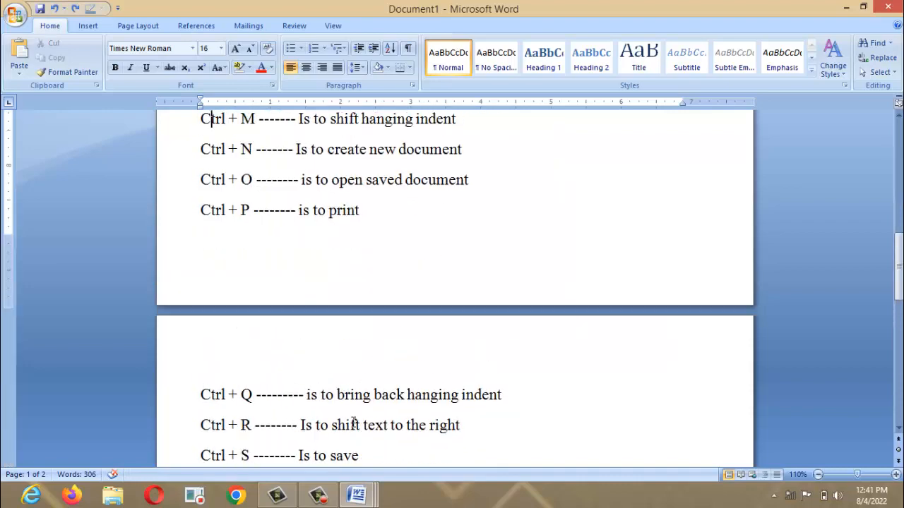
pyautogui.press('Down')
pyautogui.press('Down')
pyautogui.press('Down')
pyautogui.press('Down')
pyautogui.press('Down')
pyautogui.press('Down')
pyautogui.press('Down')
pyautogui.press('Down')
pyautogui.press('Down')
pyautogui.press('Down')
pyautogui.press('Down')
pyautogui.press('Down')
pyautogui.press('Down')
pyautogui.press('Down')
pyautogui.press('Down')
pyautogui.press('Down')
pyautogui.press('Down')
pyautogui.press('Down')
pyautogui.press('Down')
pyautogui.press('Down')
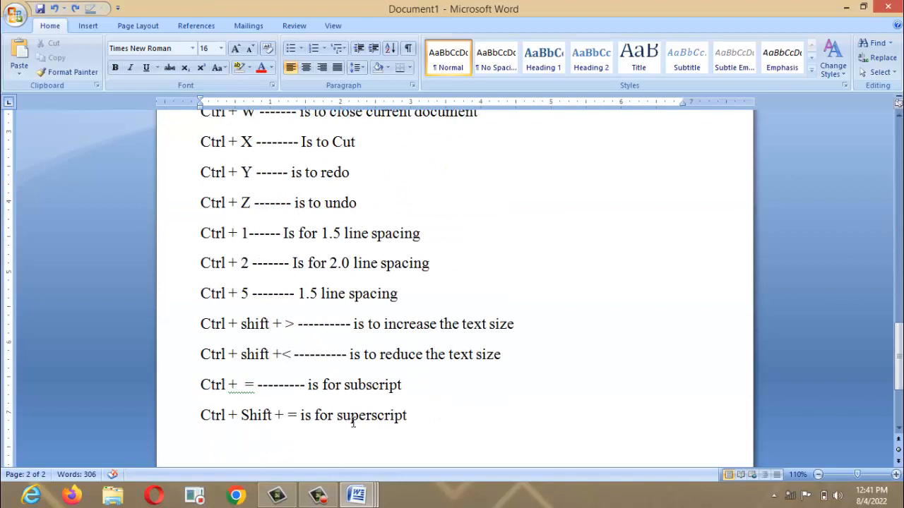
# Undo the last underline change on the "Ctrl + U" line, then remove the underline again
pyautogui.hotkey('ctrl', 'a')
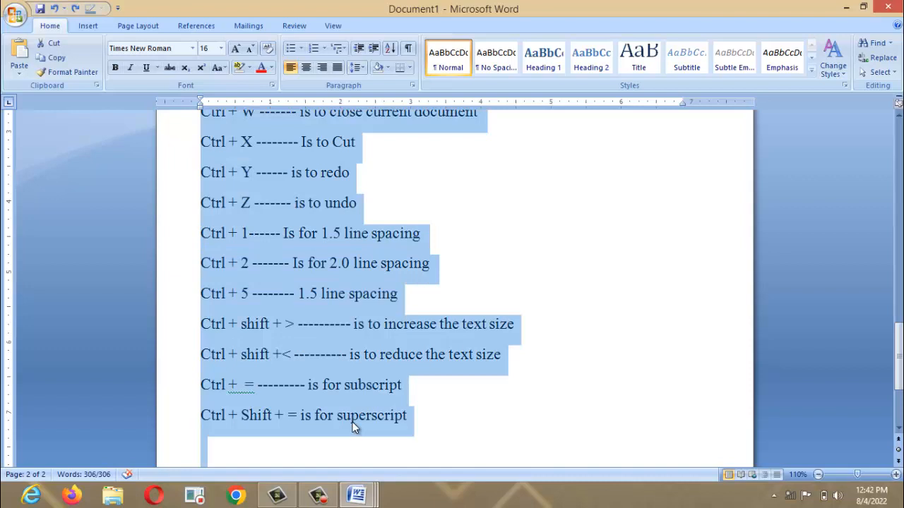
pyautogui.hotkey('ctrl', 'z')
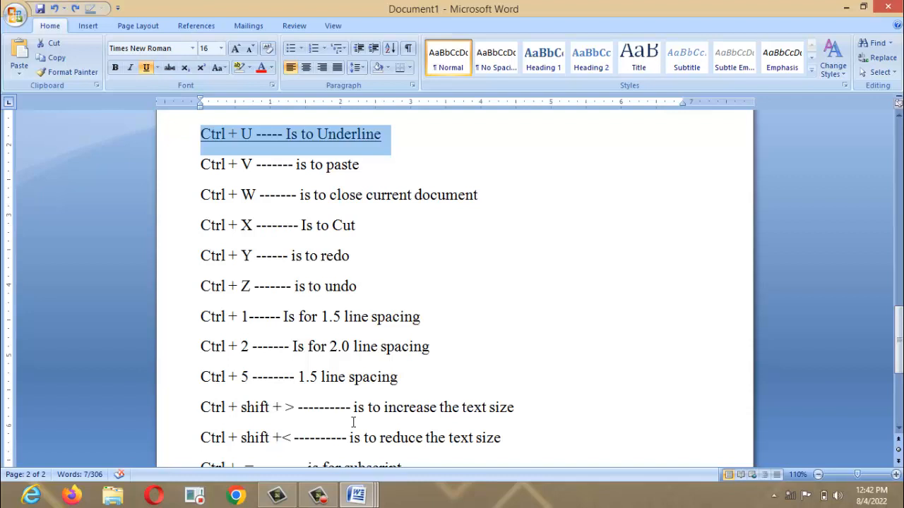
pyautogui.hotkey('ctrl', 'u')
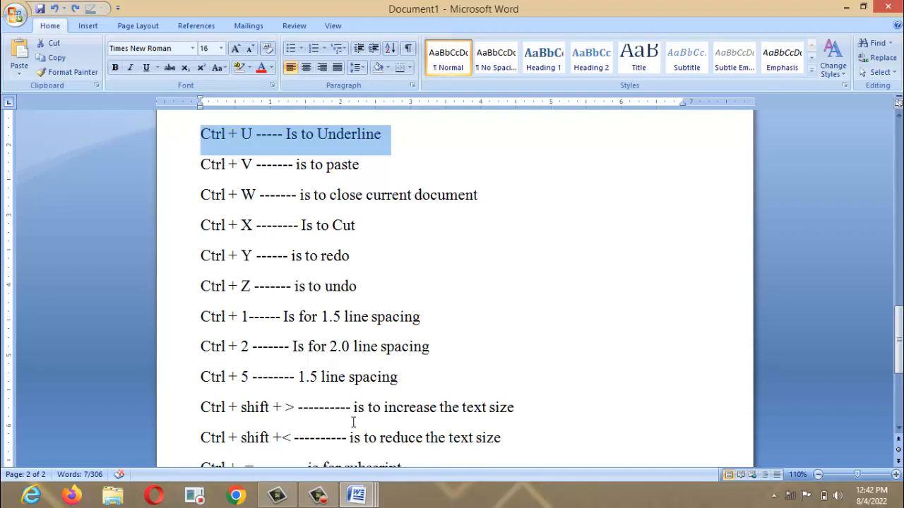
# Try single and double line spacing on all of Document1's text, and finish with 1.5 line spacing
pyautogui.hotkey('ctrl', 'a')
pyautogui.scroll(-2, 353, 422)
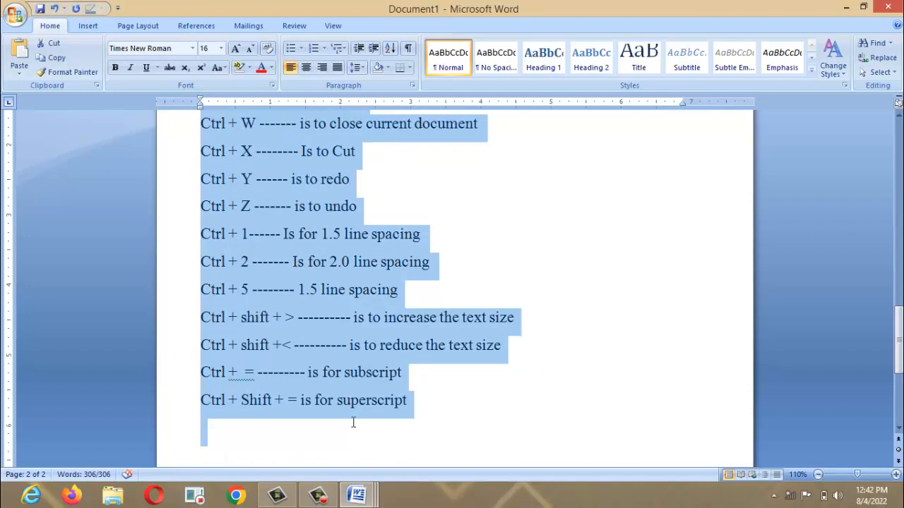
pyautogui.scroll(12, 353, 422)
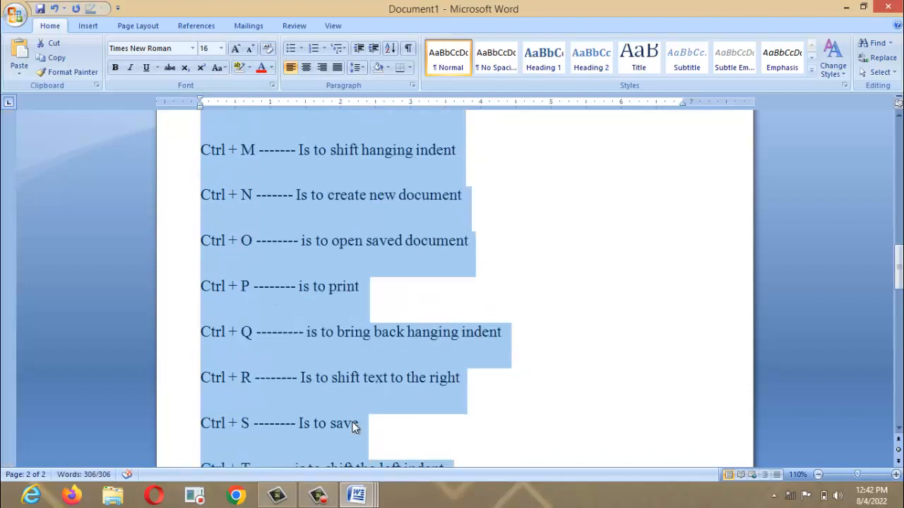
pyautogui.scroll(-5, 354, 426)
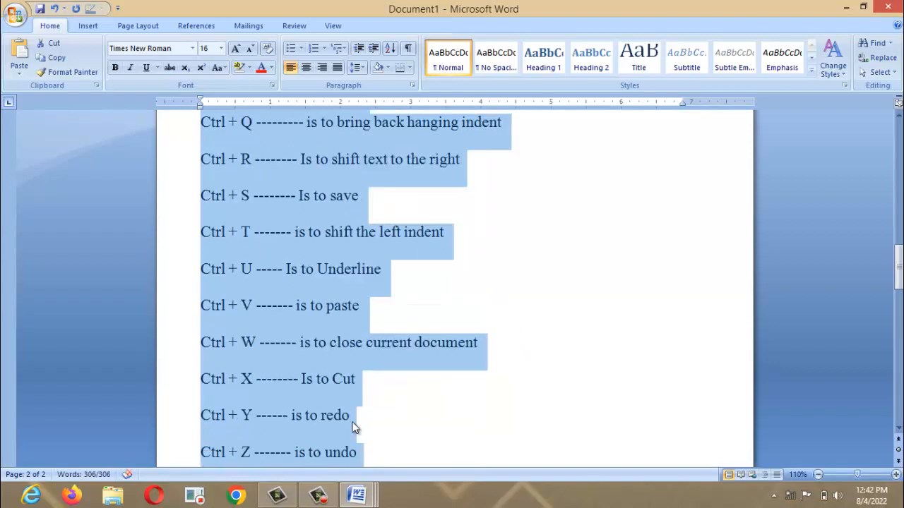
pyautogui.click(888, 298)
pyautogui.moveTo(899, 281); pyautogui.dragTo(899, 304)
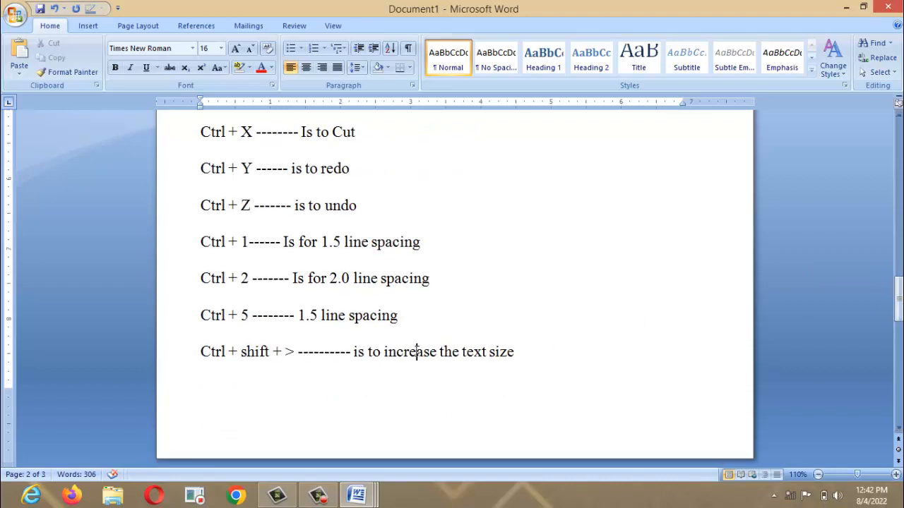
# Increase the font size of all of Document1's text stepwise to 48 pt
pyautogui.click(396, 310)
pyautogui.hotkey('ctrl', 'a')
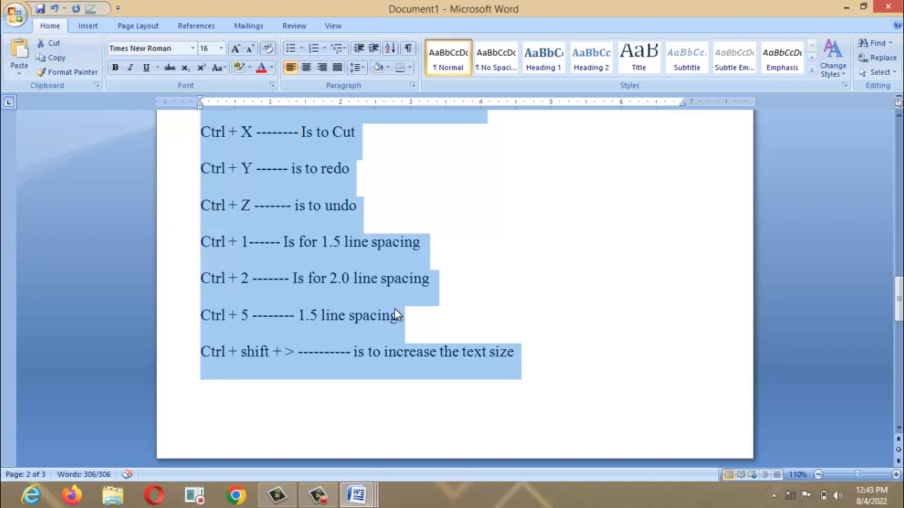
pyautogui.hotkey('ctrl', 'shift', '.')
pyautogui.hotkey('ctrl', 'shift', '.')
pyautogui.hotkey('ctrl', 'shift', '.')
pyautogui.hotkey('ctrl', 'shift', '.')
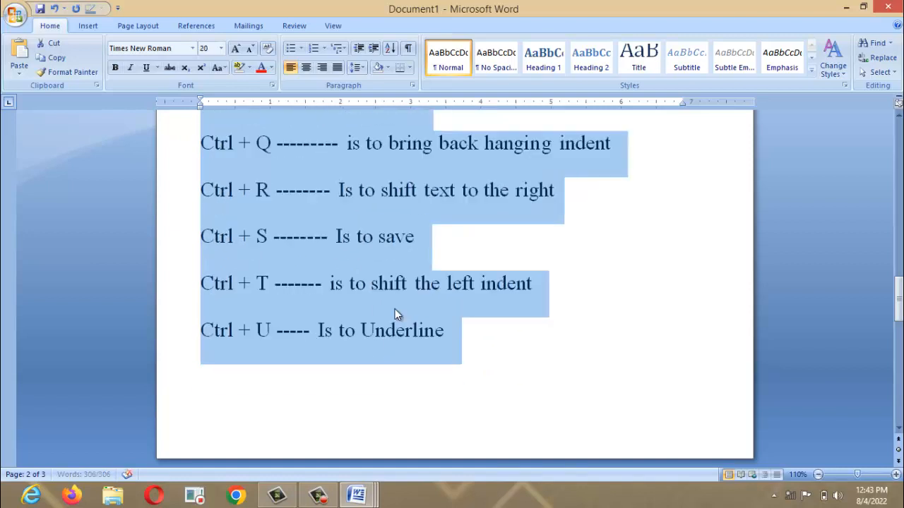
pyautogui.hotkey('ctrl', 'shift', '.')
pyautogui.hotkey('ctrl', 'shift', '.')
pyautogui.hotkey('ctrl', 'shift', '.')
pyautogui.hotkey('ctrl', 'shift', '.')
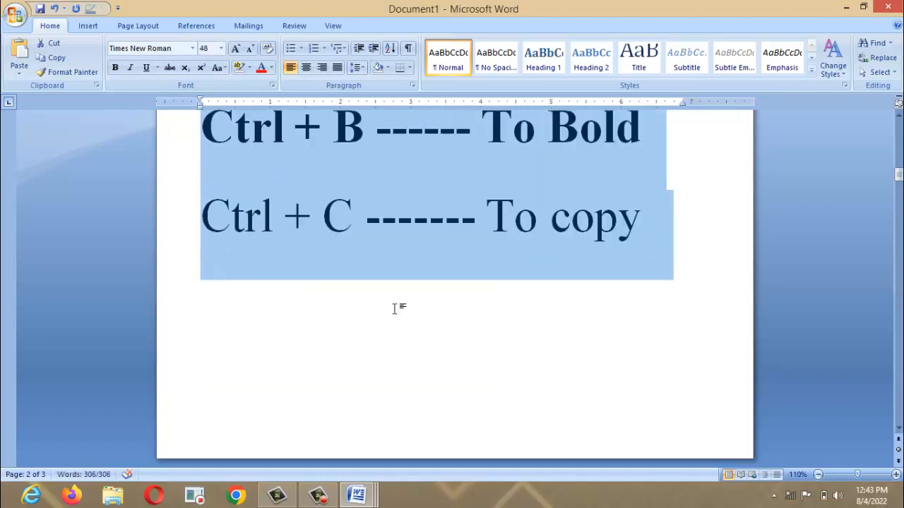
# Reduce the font size of all of Document1's text stepwise to 18 pt
pyautogui.hotkey('ctrl', 'shift', ',')
pyautogui.hotkey('ctrl', 'shift', ',')
pyautogui.hotkey('ctrl', 'shift', ',')
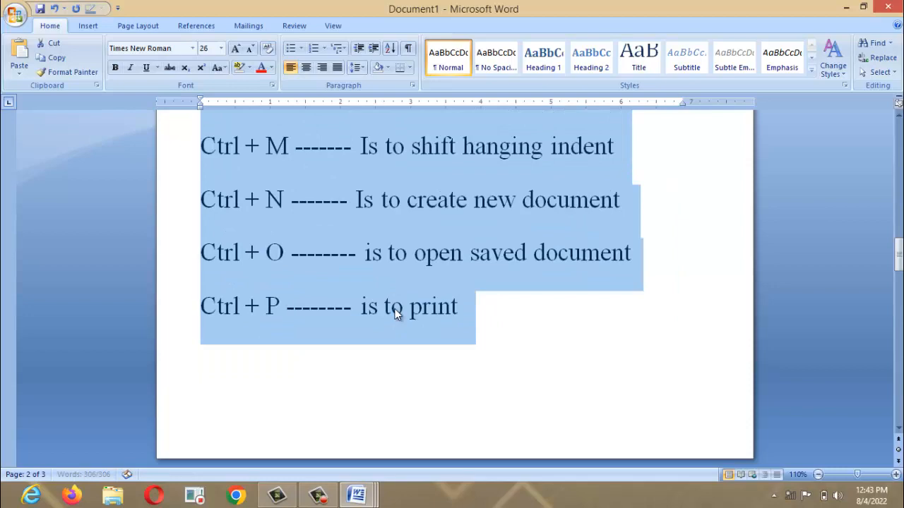
pyautogui.hotkey('ctrl', 'shift', ',')
pyautogui.hotkey('ctrl', 'shift', ',')
pyautogui.hotkey('ctrl', 'shift', ',')
pyautogui.hotkey('ctrl', 'shift', ',')
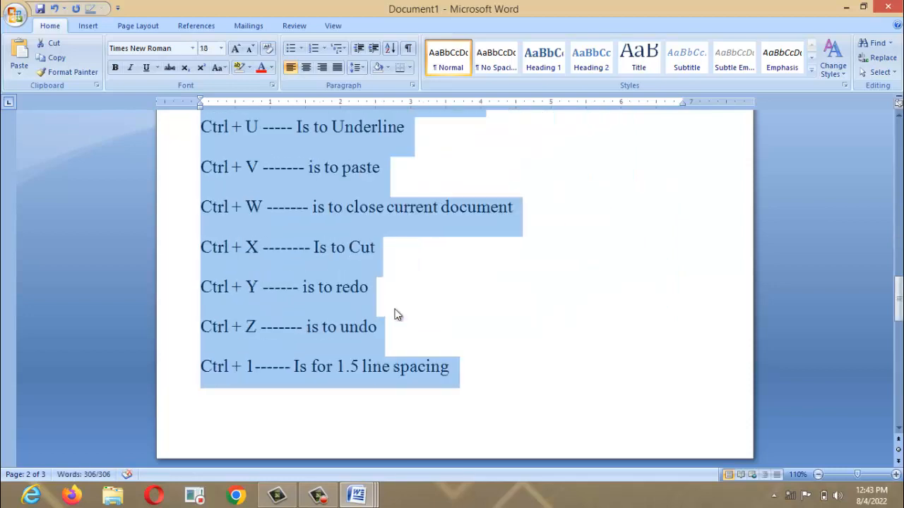
# Enter the sample text "2x" on the empty line below the superscript shortcut at the end of the list
pyautogui.click(396, 309)
pyautogui.press('Down')
pyautogui.press('Down')
pyautogui.press('Down')
pyautogui.press('Down')
pyautogui.press('Down')
pyautogui.press('Down')
pyautogui.press('Down')
pyautogui.press('Down')
pyautogui.press('Down')
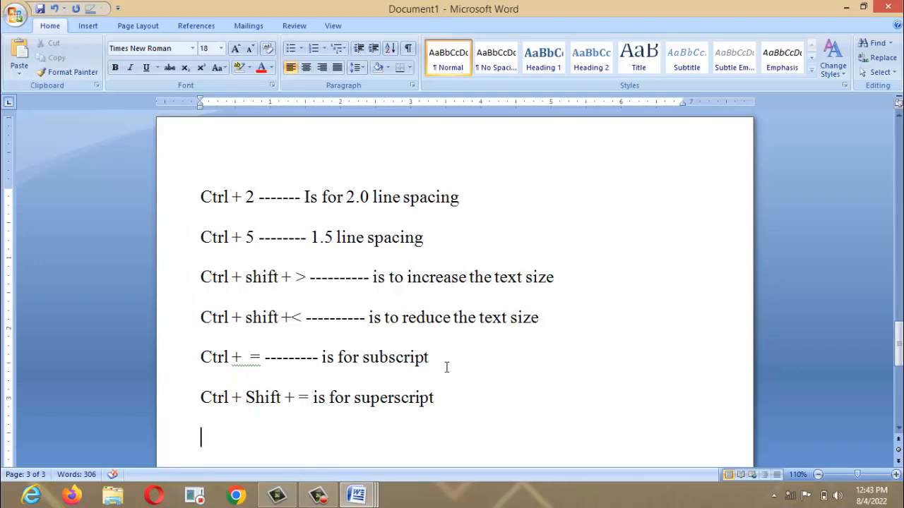
pyautogui.write('2x')
# Try subscript and superscript on the "x" of "2x", and return it to normal text
pyautogui.hotkey('shift', 'Left')
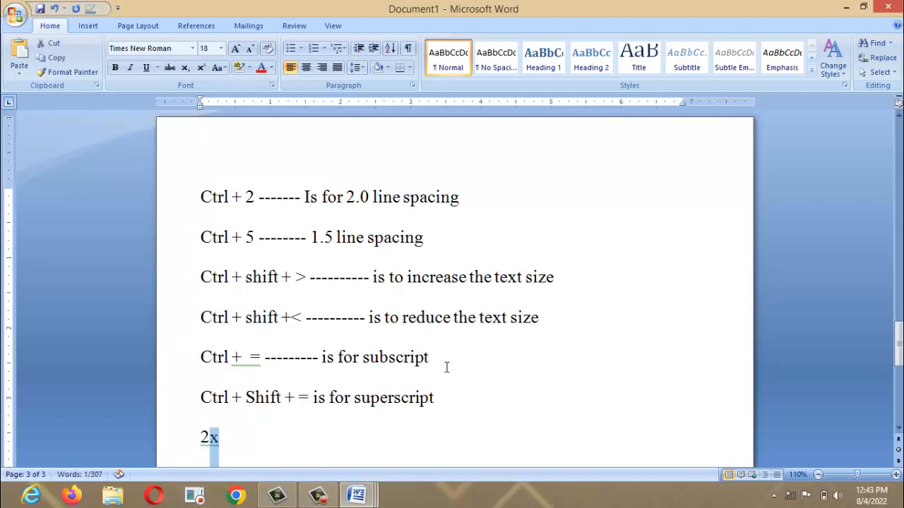
pyautogui.hotkey('ctrl', '=')
pyautogui.hotkey('ctrl', 'shift', '=')
pyautogui.hotkey('ctrl', 'shift', '=')
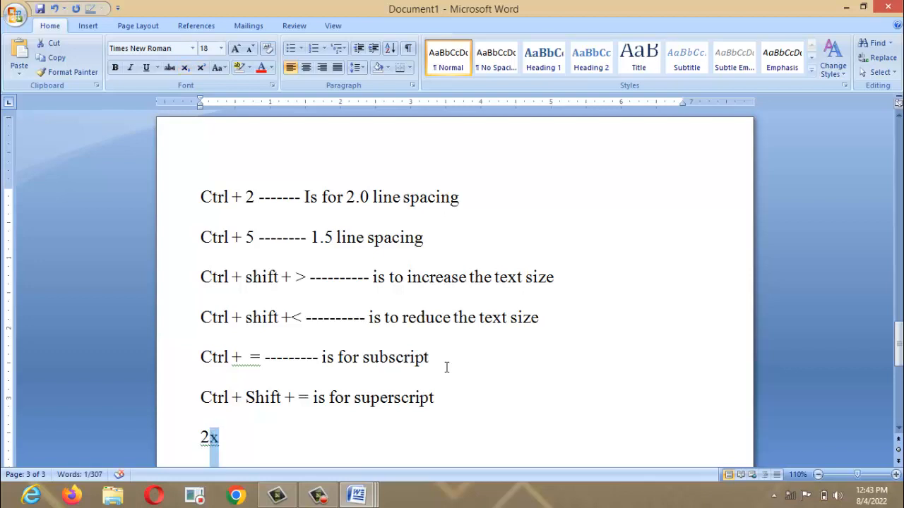